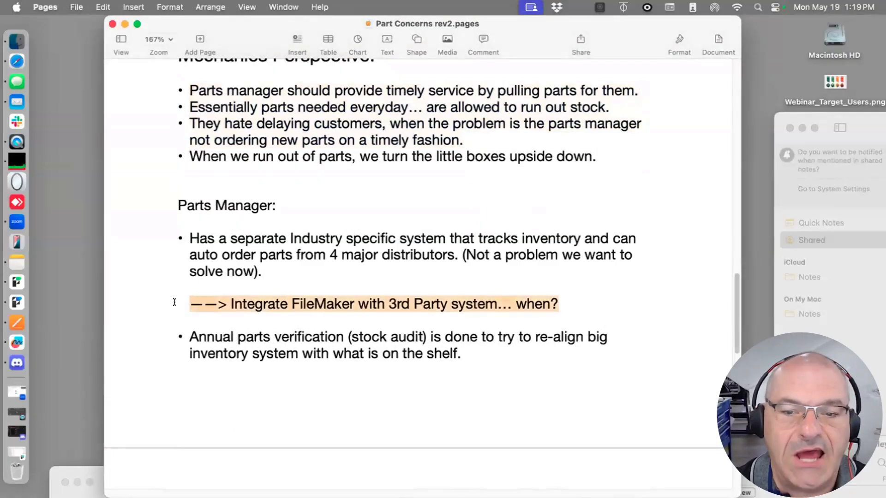
Highlight the Parts Manager notes about the separate inventory system and FileMaker integration, then the annual parts verification bullet
left_click_drag(568, 305, 164, 203)
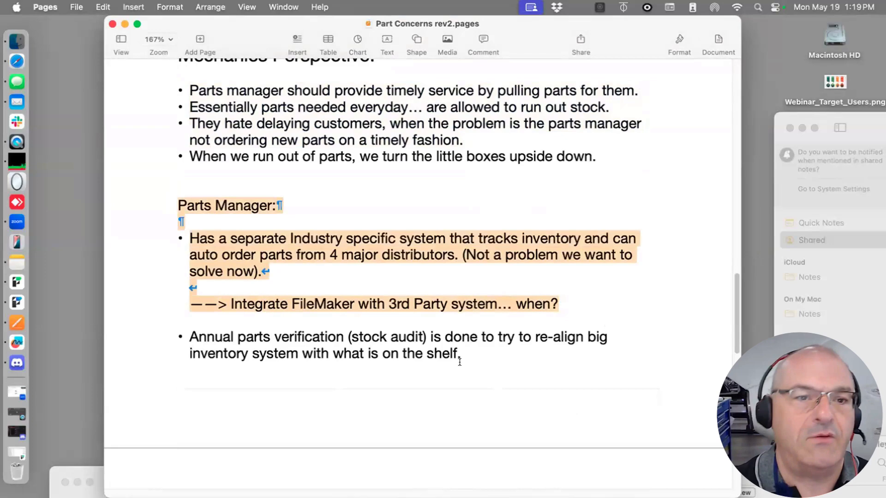
left_click_drag(498, 357, 142, 333)
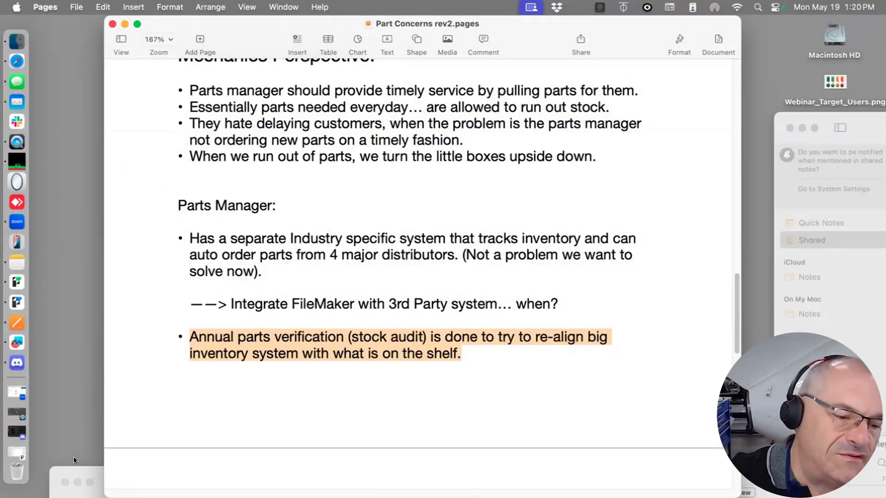
Bring the Freeform board window up for a look, lower it again and return to the Part Concerns document in Pages
left_click_drag(78, 468, 63, 349)
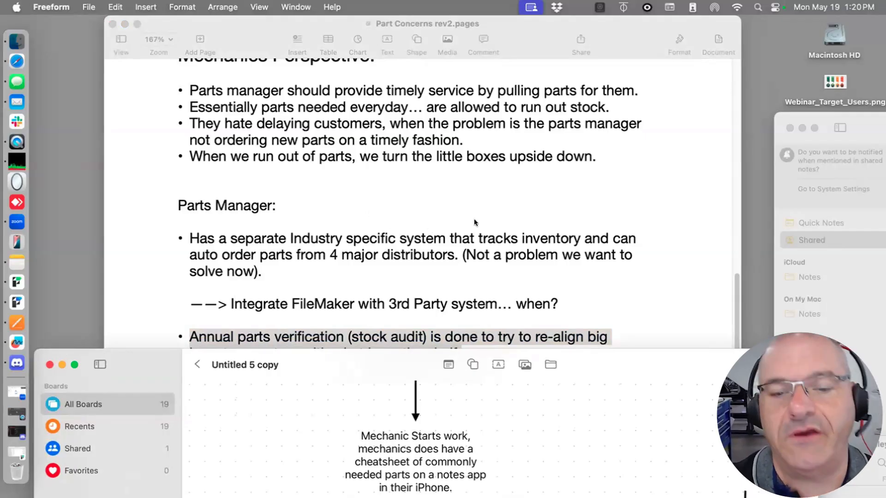
left_click_drag(625, 350, 653, 448)
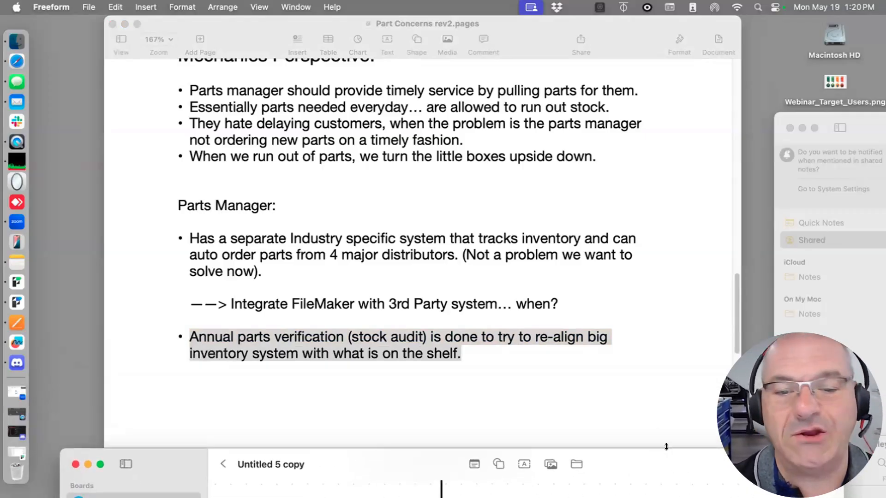
left_click(636, 405)
Review the Parts Manager concerns across the page break and highlight the bullet about being bugged by the Finance person
scroll(635, 404, "down", 5)
scroll(639, 404, "down", 2)
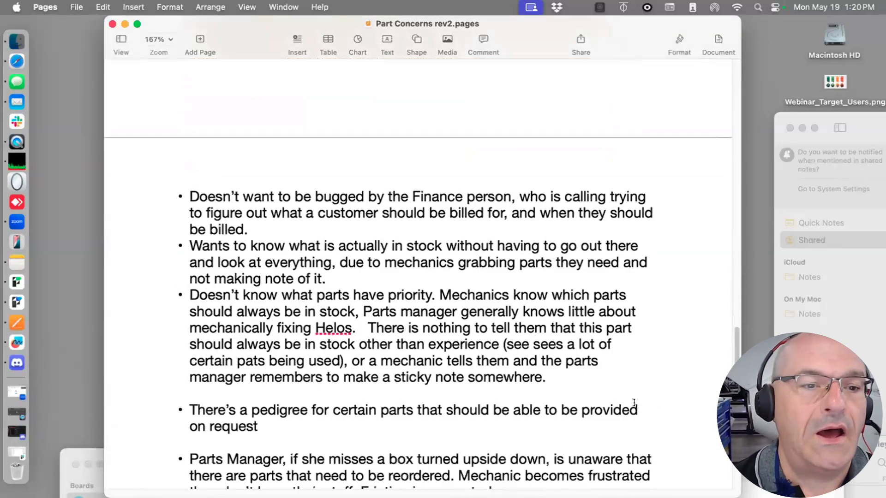
scroll(360, 166, "up", 4)
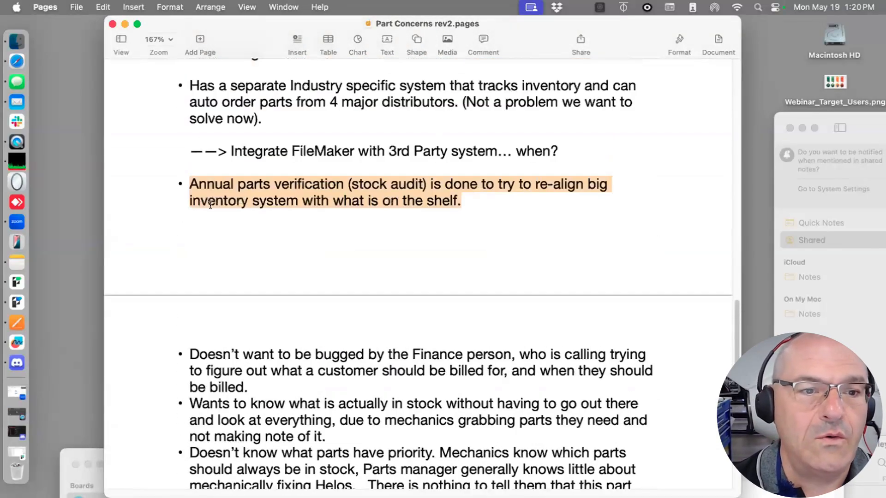
scroll(331, 175, "up", 3)
scroll(331, 176, "down", 6)
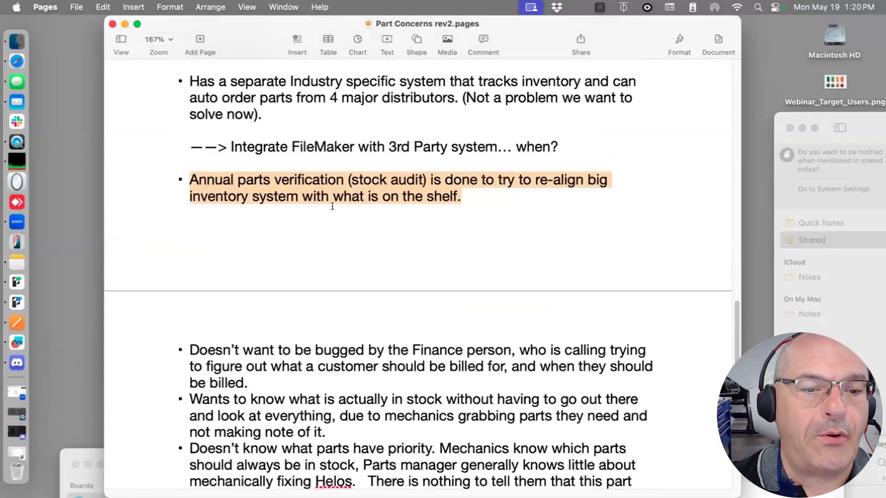
left_click_drag(282, 243, 193, 211)
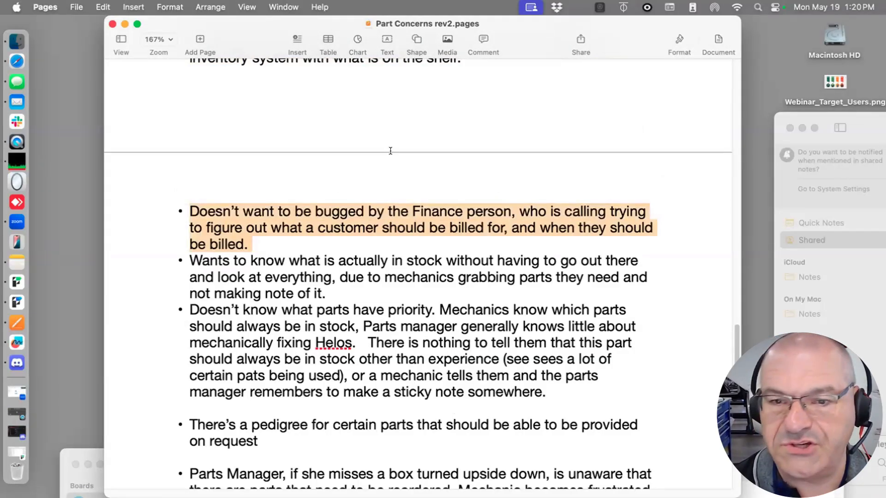
Go back to the paper process concerns and examine the photo of the Material Requisition & Inventory Control form
scroll(459, 286, "up", 20)
scroll(459, 290, "up", 6)
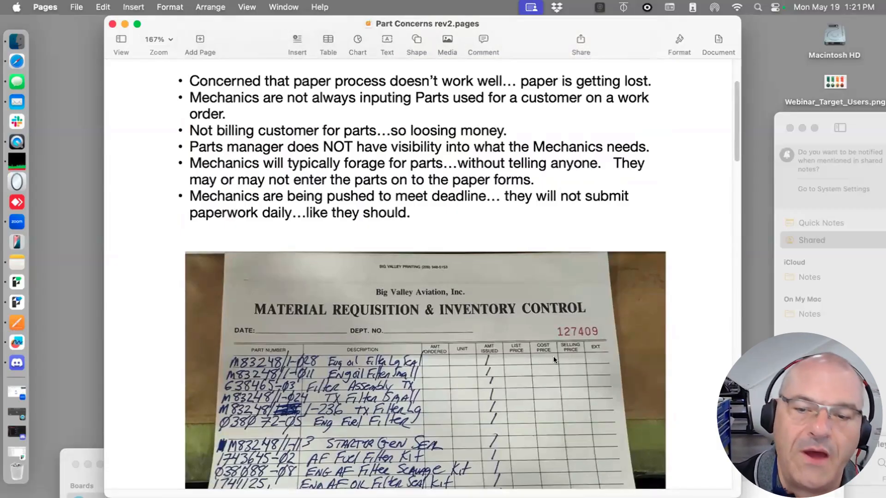
scroll(557, 356, "down", 5)
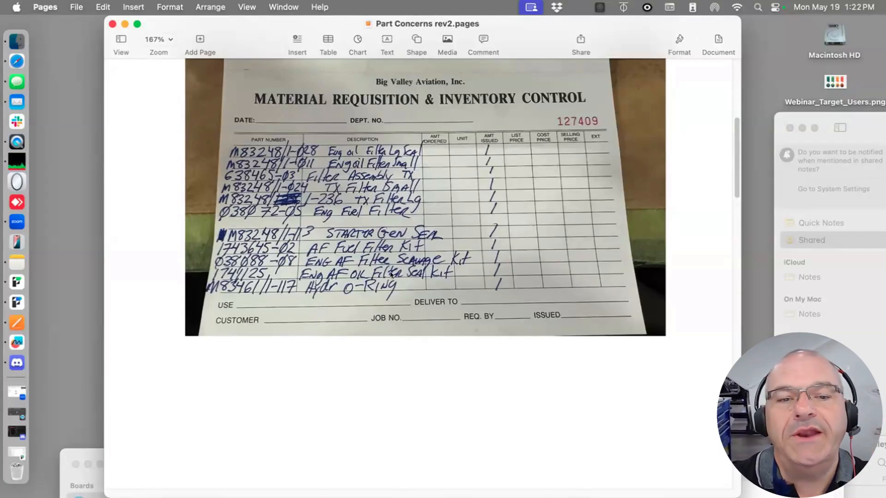
left_click(378, 155)
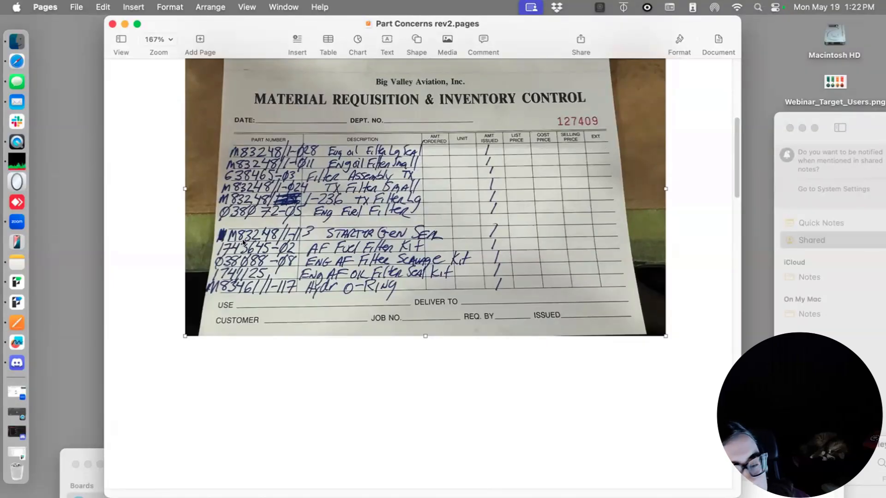
Return to the Parts Manager concerns and highlight the bullet about knowing what is actually in stock
scroll(249, 240, "down", 20)
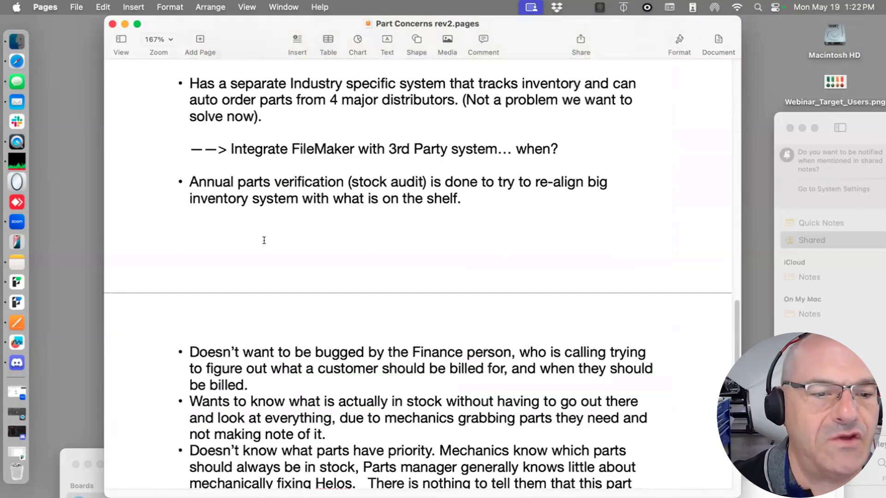
scroll(264, 240, "down", 5)
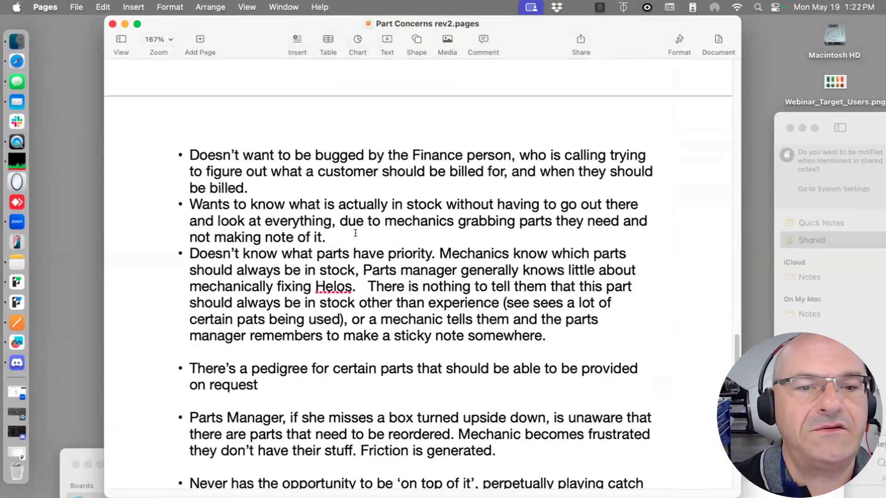
left_click_drag(340, 232, 177, 196)
left_click(556, 335)
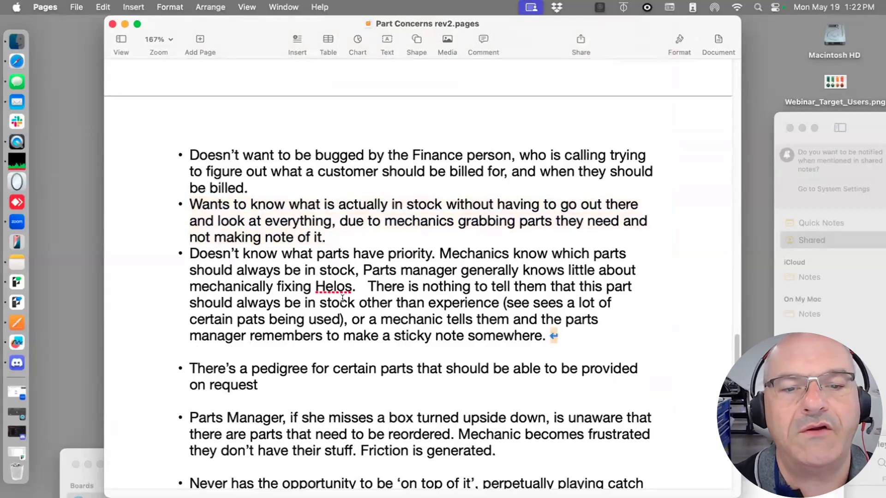
Highlight the parts priority bullet, its sentence on relying on experience, and the bullet about the pedigree of certain parts
left_click_drag(342, 299, 166, 245)
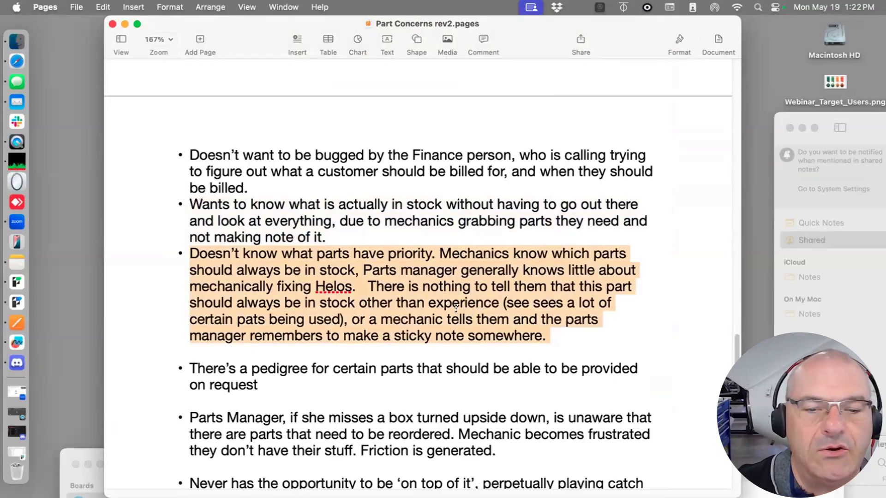
left_click_drag(501, 303, 483, 303)
left_click_drag(396, 292, 369, 288)
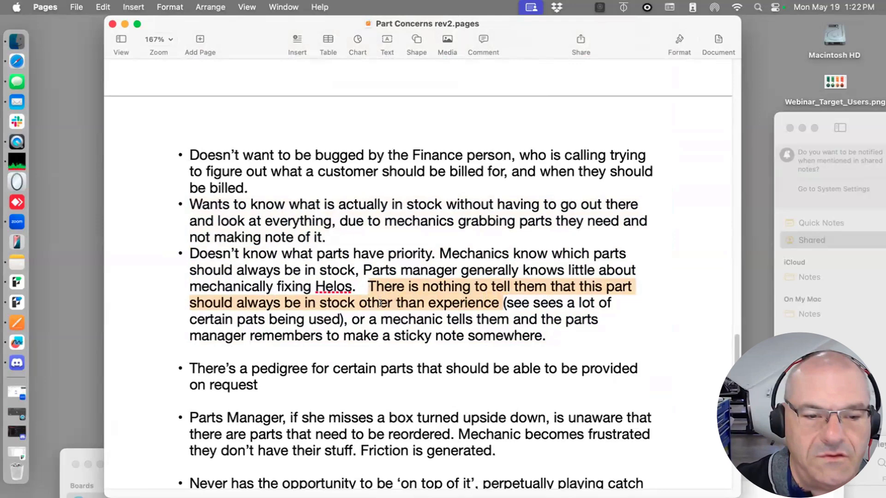
left_click(395, 309)
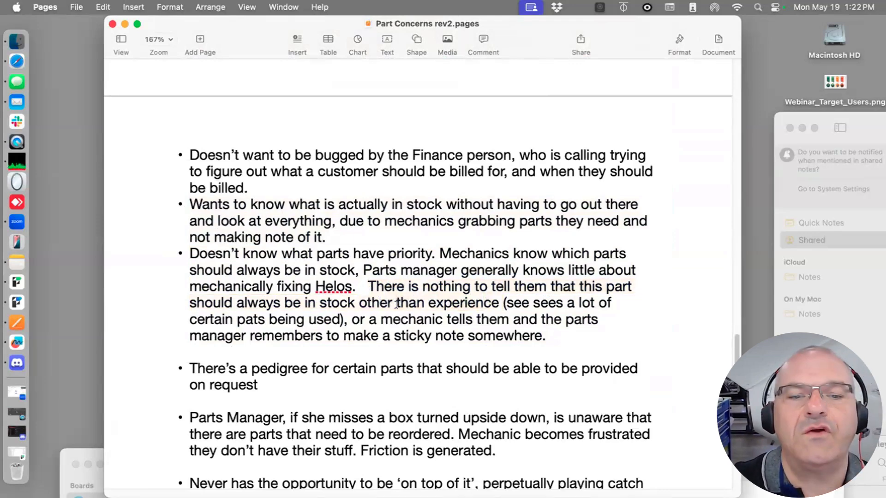
left_click_drag(499, 301, 365, 284)
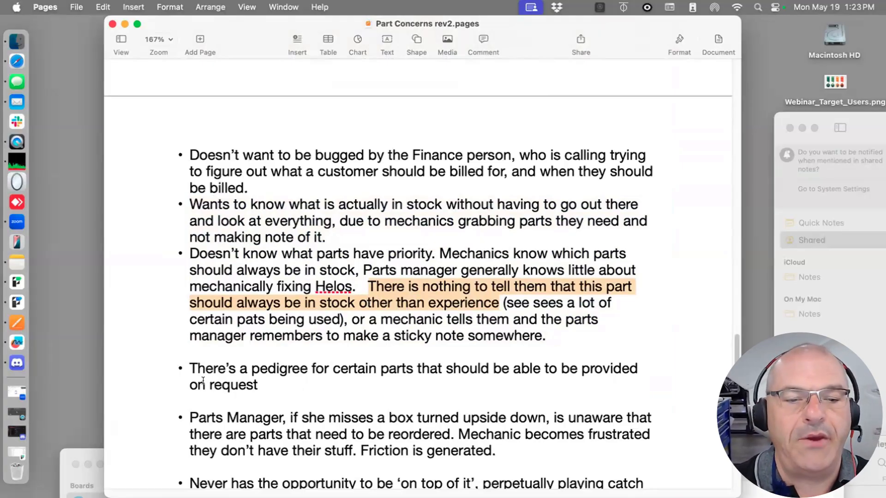
left_click_drag(259, 383, 175, 361)
Add a bullet reading "Emergency Airthiwrthiness Directive" below the pedigree bullet
left_click(266, 381)
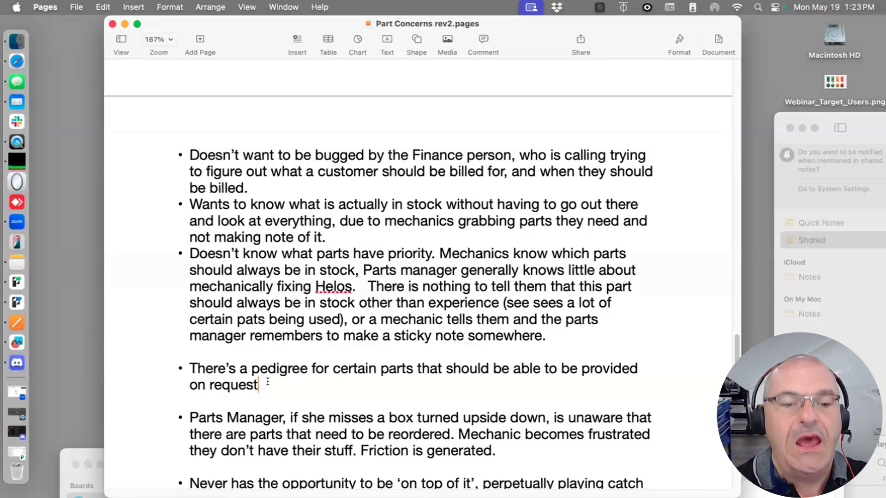
key("Return")
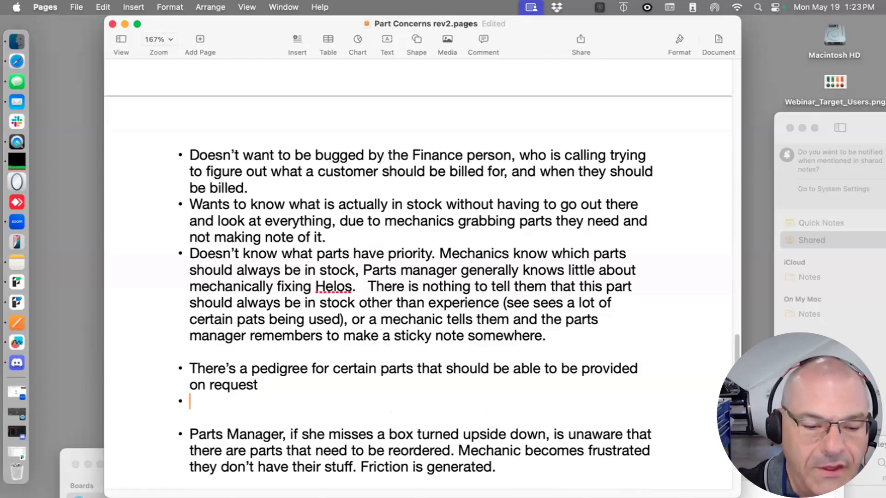
type("Emergen")
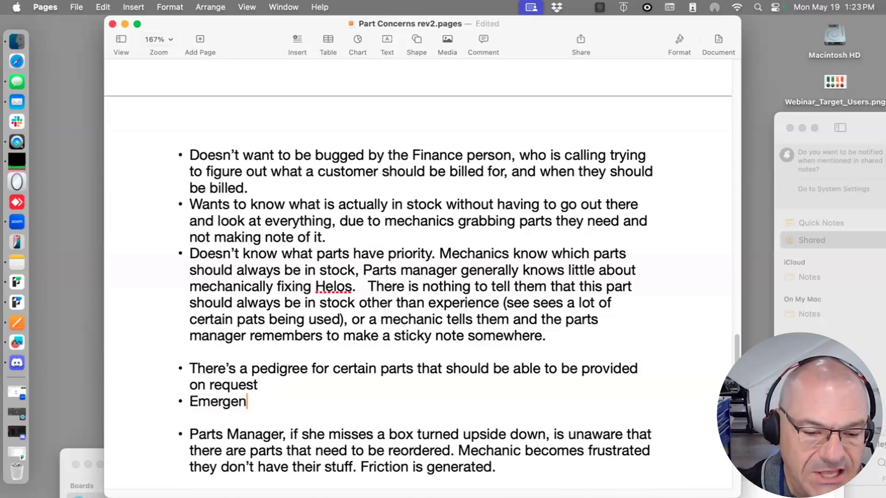
type("cy Airth")
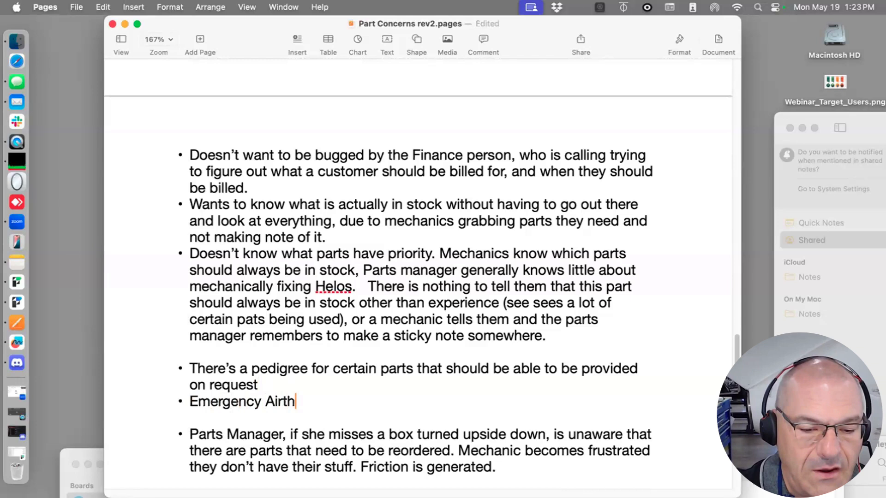
type("iwrthi")
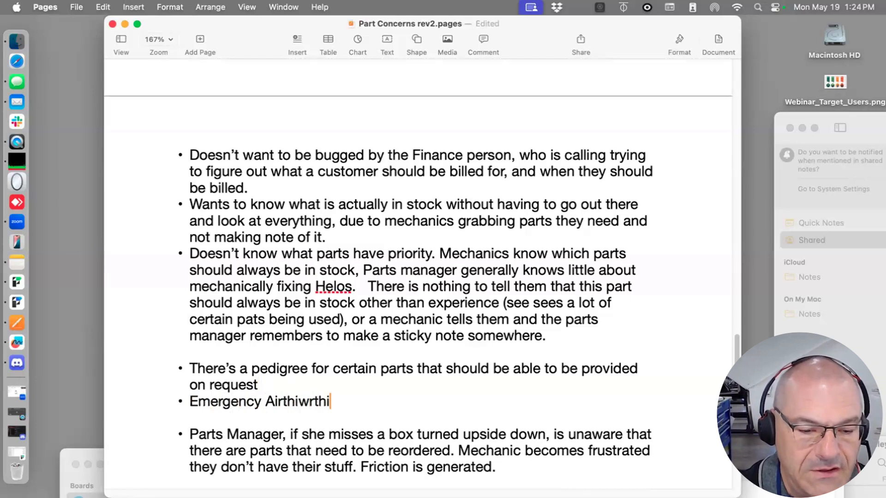
type("ness Direct")
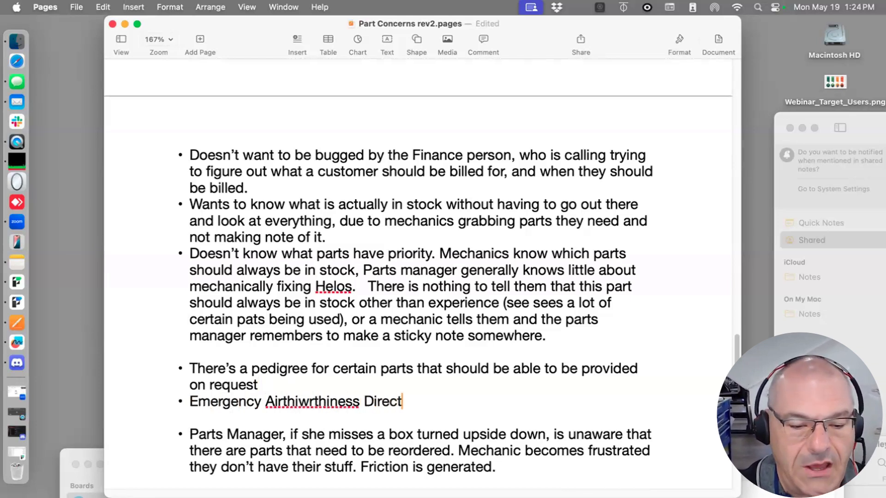
type("ive")
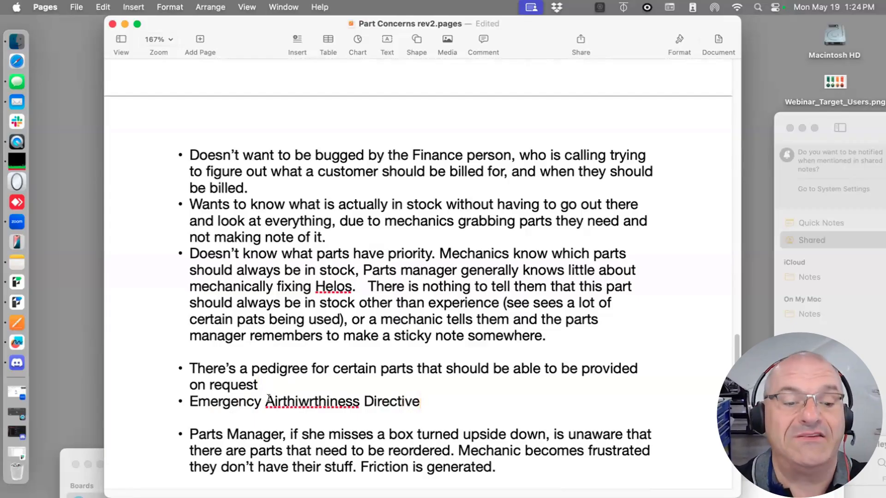
Look for spelling suggestions for "Airthiwrthiness" in the new bullet and dismiss them
right_click(313, 402)
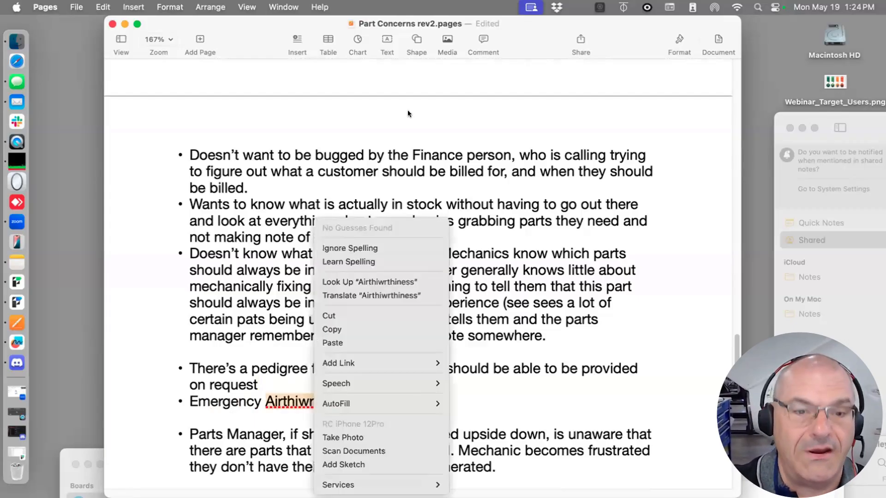
key("Escape")
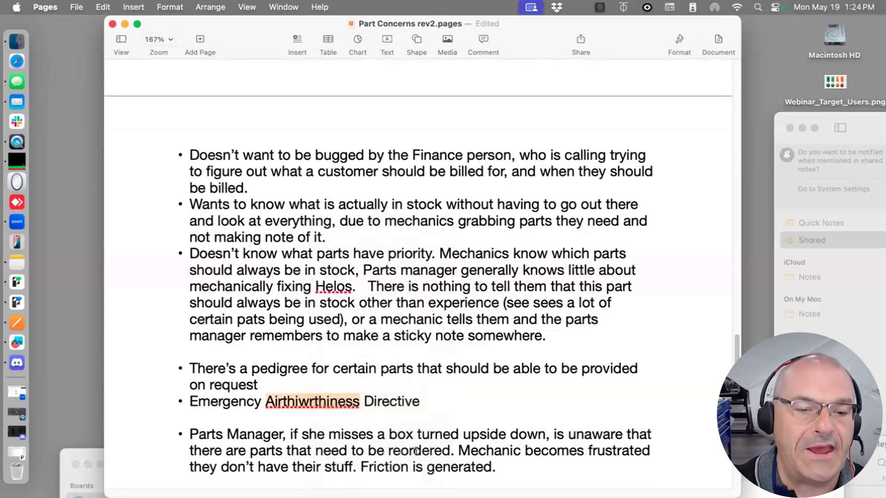
left_click(427, 401)
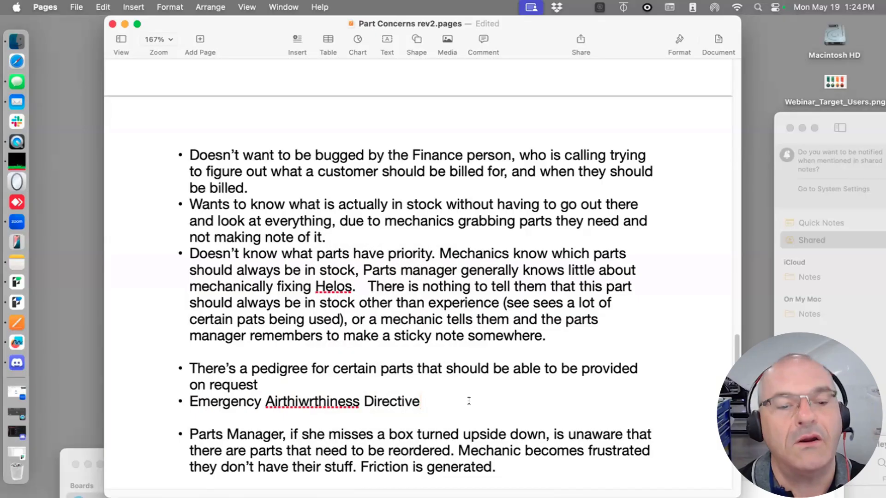
Delete the "Emergency Airthiwrthiness Directive" bullet along with its empty line
left_click_drag(459, 401, 104, 413)
key("BackSpace")
key("BackSpace")
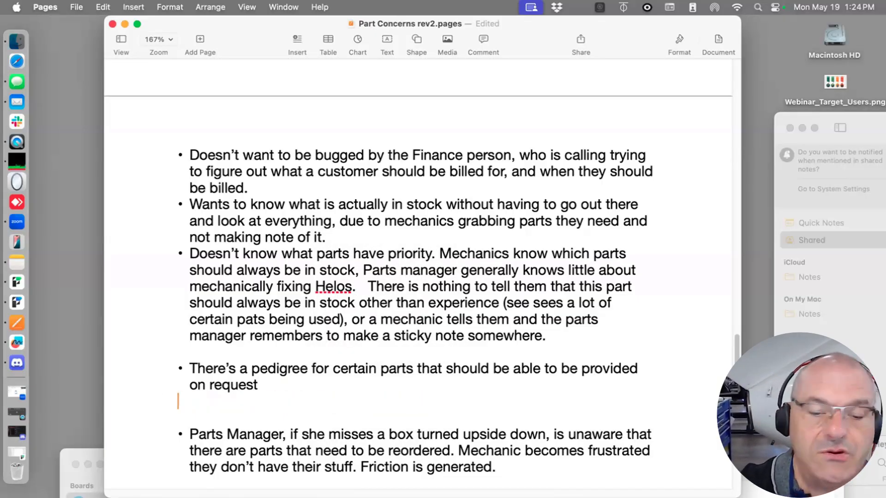
key("BackSpace")
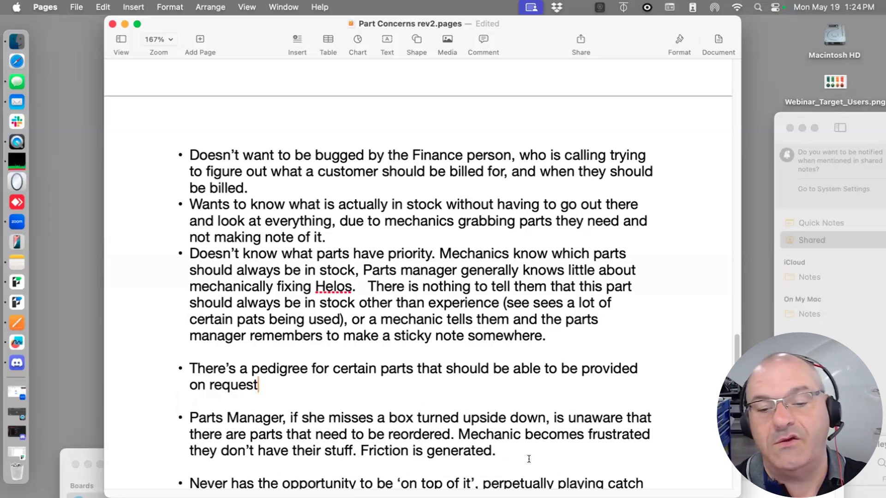
Highlight the remaining Parts Manager bullets, from the parts pedigree to perpetually playing catch up
left_click_drag(513, 452, 319, 205)
left_click(343, 205)
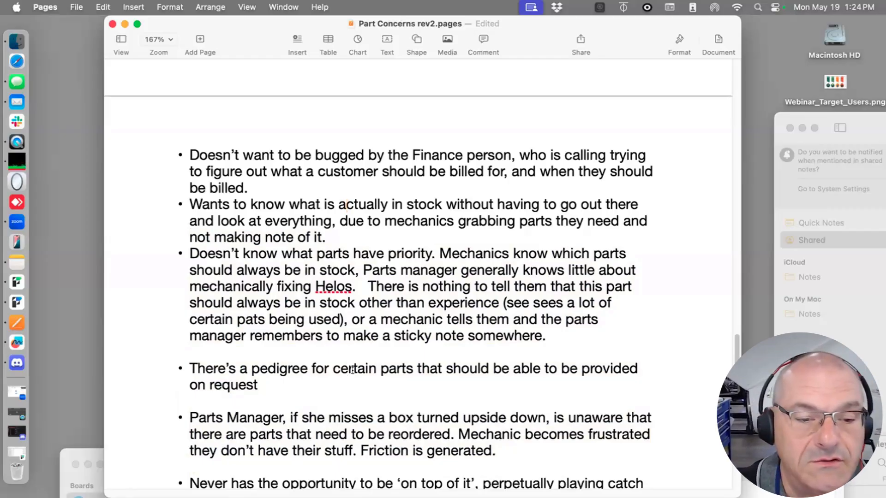
scroll(352, 370, "down", 3)
left_click_drag(250, 428, 154, 273)
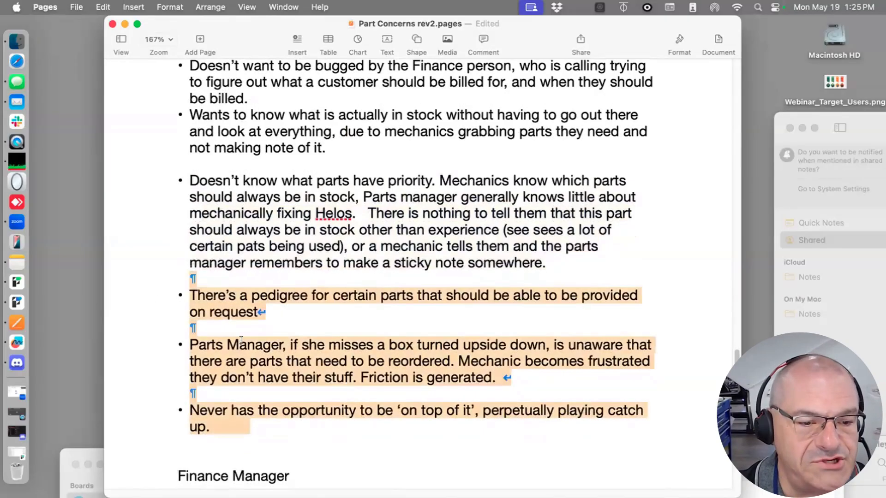
Review the Finance Manager concerns and highlight the bullet about not knowing what parts a customer should be billed for
scroll(297, 390, "down", 5)
left_click_drag(290, 396, 174, 264)
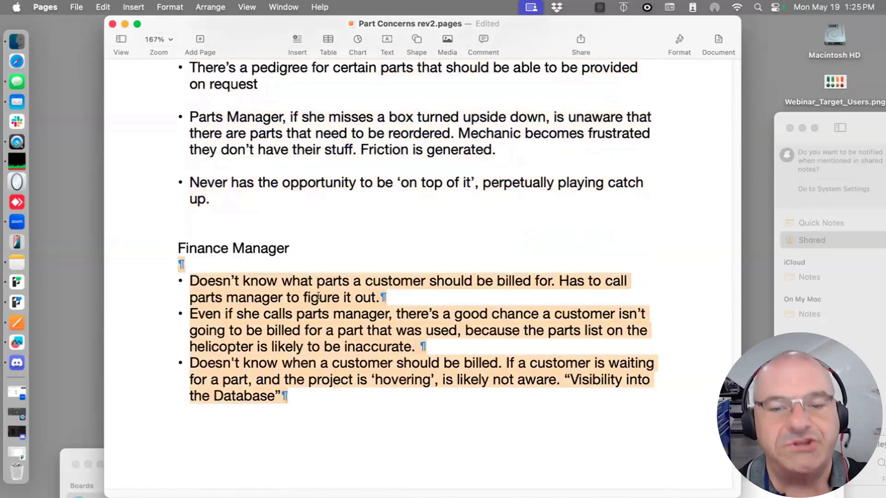
left_click(356, 298)
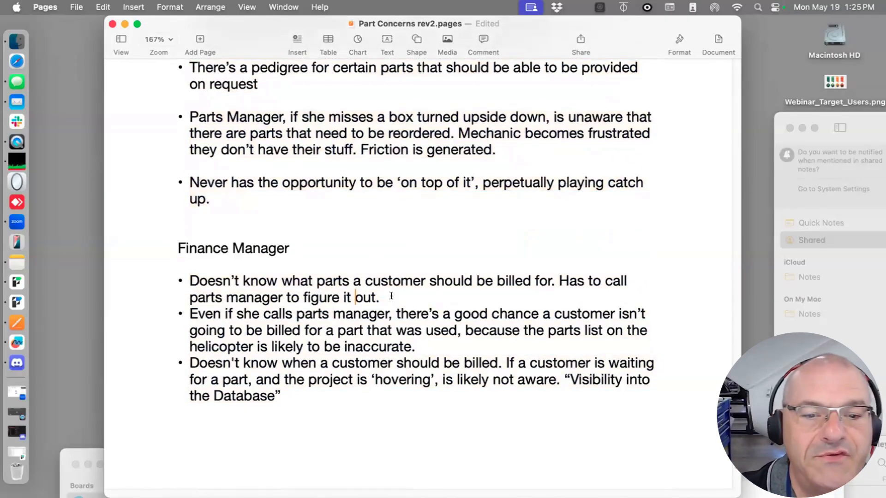
left_click_drag(381, 298, 188, 281)
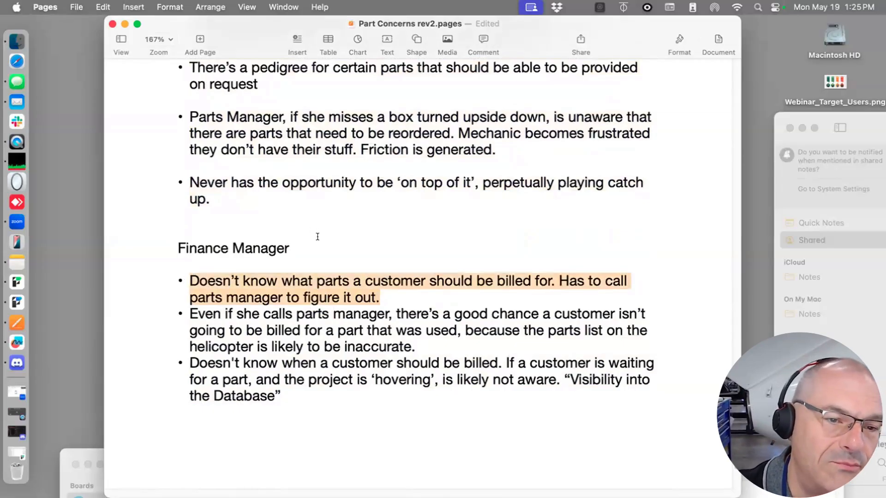
Highlight the Finance Manager bullet about parts missed in billing, and look back over the Parts Manager section and requisition form photo
triple_click(184, 237)
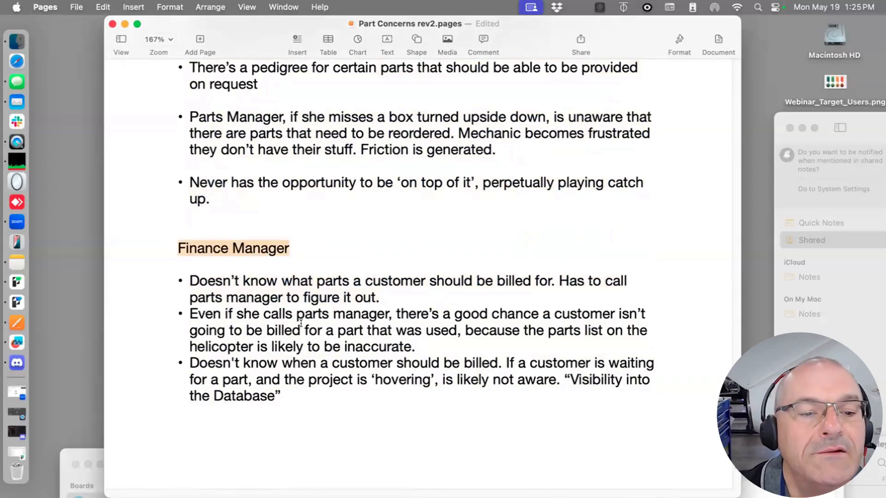
left_click_drag(421, 344, 244, 331)
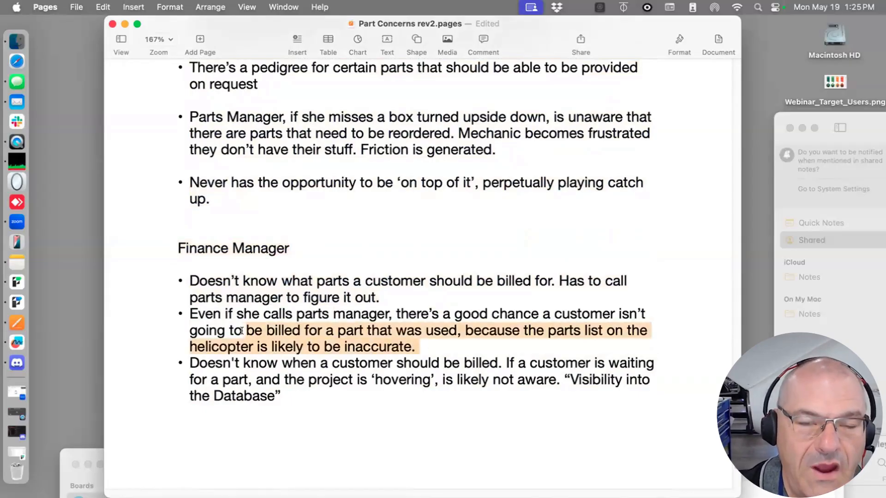
scroll(411, 195, "up", 15)
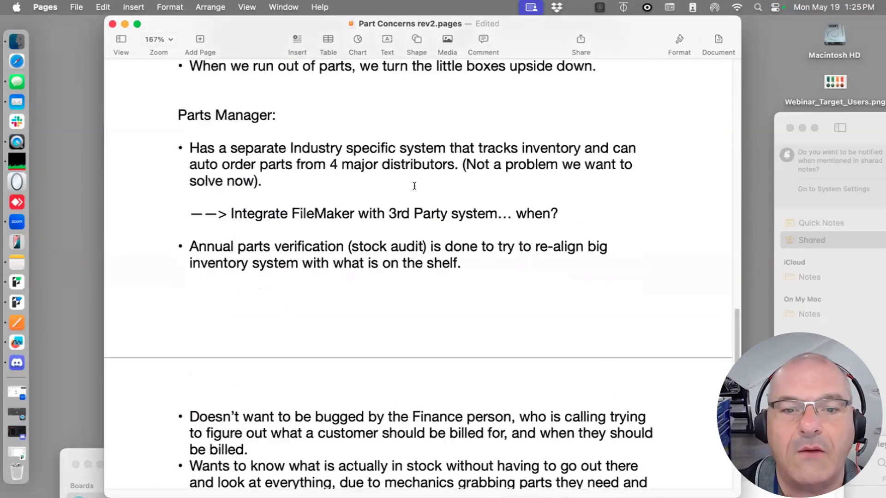
scroll(411, 195, "up", 5)
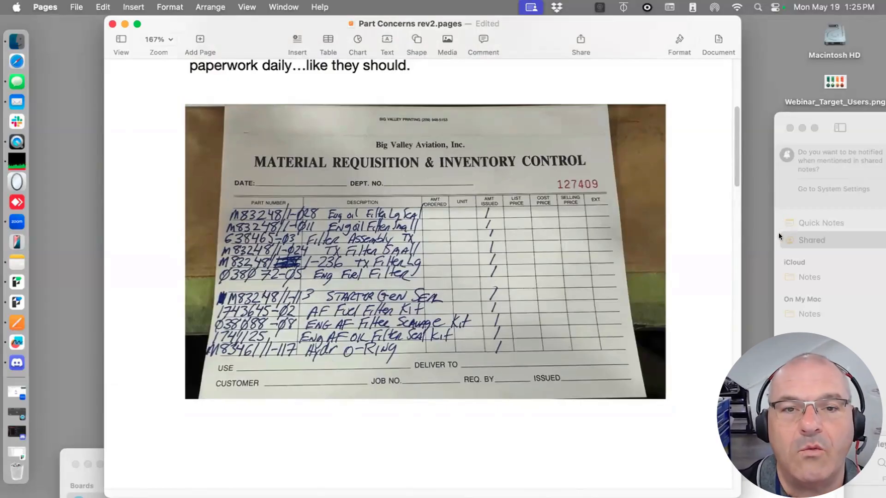
scroll(436, 375, "down", 20)
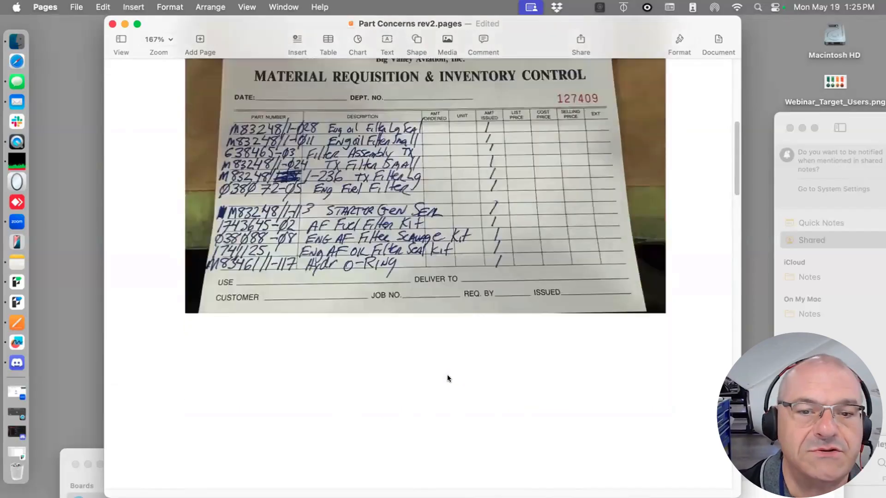
scroll(447, 371, "down", 10)
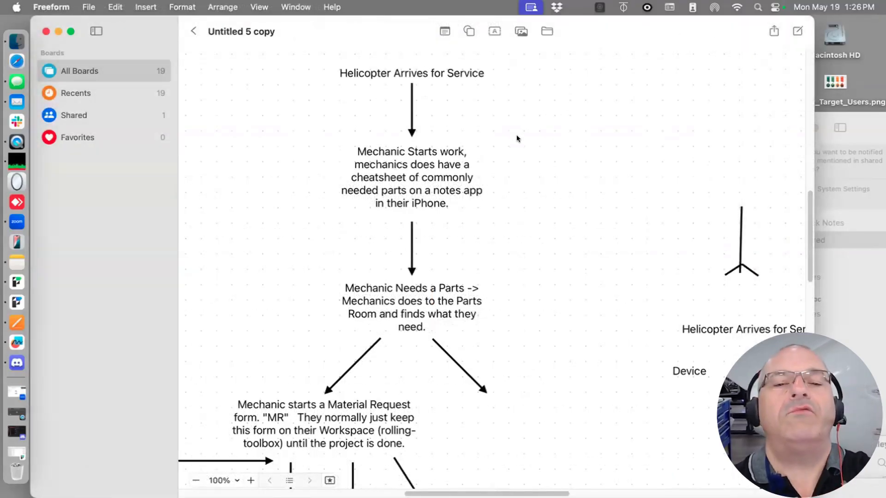
Move the Freeform board aside and bring the Part Concerns rev2 document in Pages back to the front
left_click(861, 301)
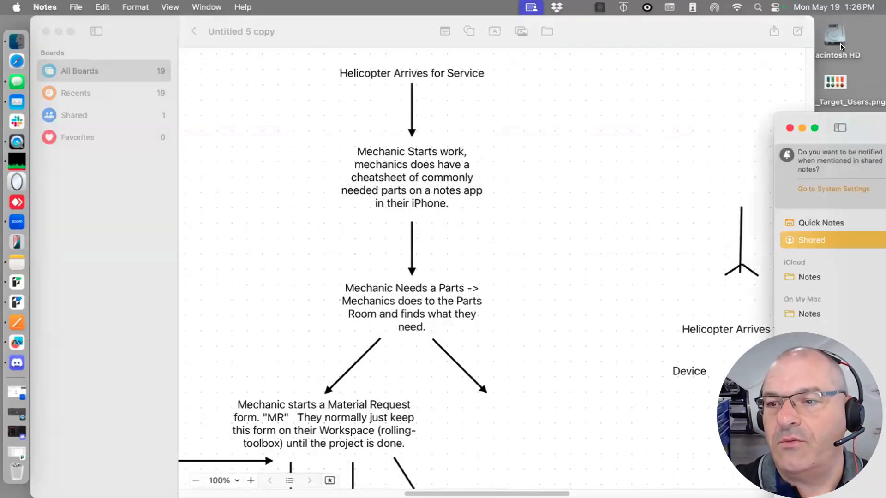
left_click_drag(863, 116, 885, 107)
left_click_drag(589, 25, 141, 8)
left_click_drag(425, 10, 427, 12)
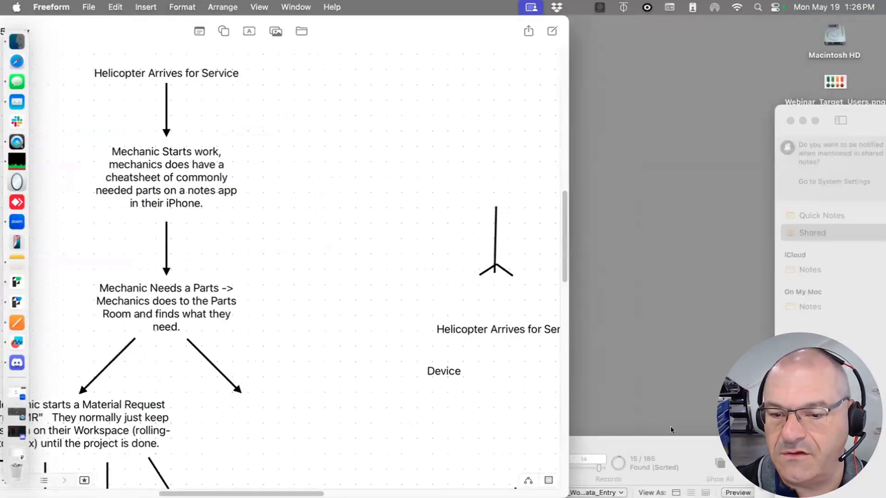
left_click(17, 323)
left_click_drag(515, 298, 273, 43)
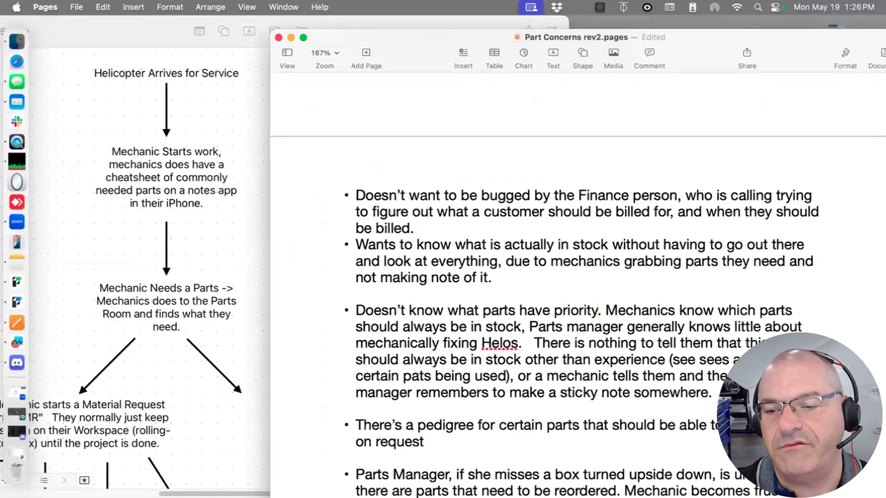
Save the Part Concerns rev2 document and quit Pages
left_click_drag(714, 396, 353, 183)
left_click(410, 144)
key("super+s")
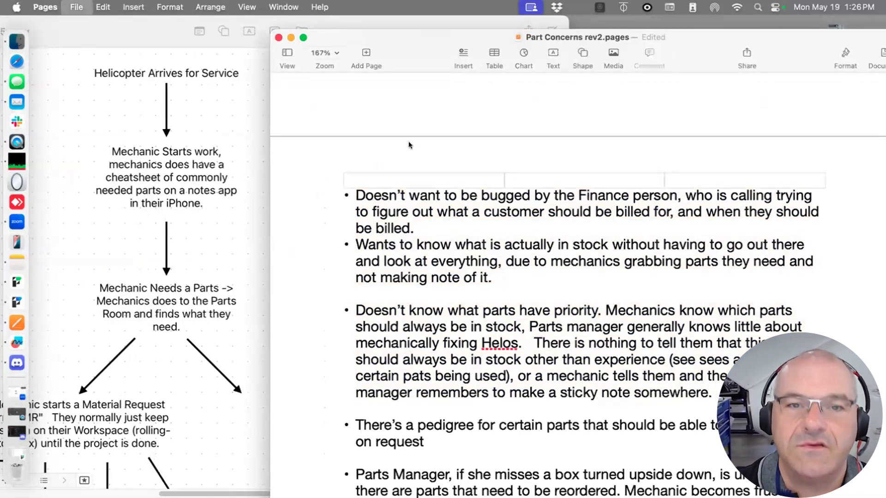
key("super+q")
Reposition the Freeform board and bring the Bell 206B Consumables List in Notes in front to skim its entries
left_click_drag(397, 22, 599, 6)
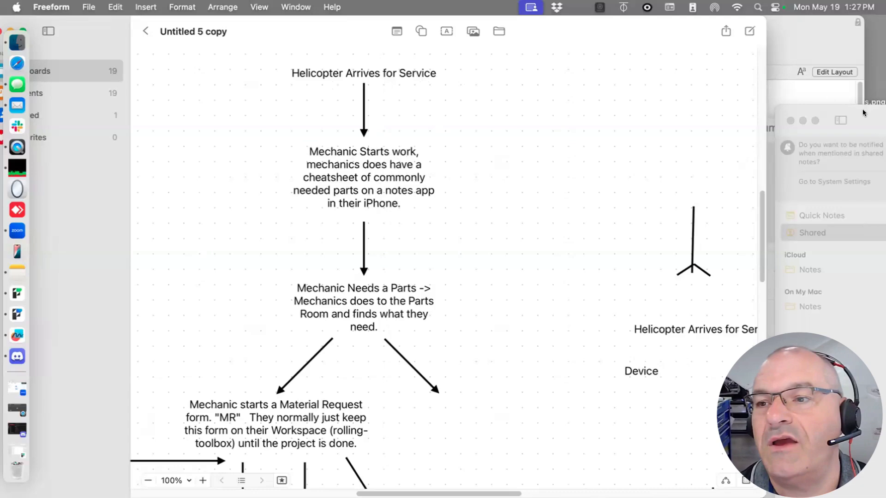
left_click_drag(862, 110, 320, 26)
scroll(526, 210, "down", 5)
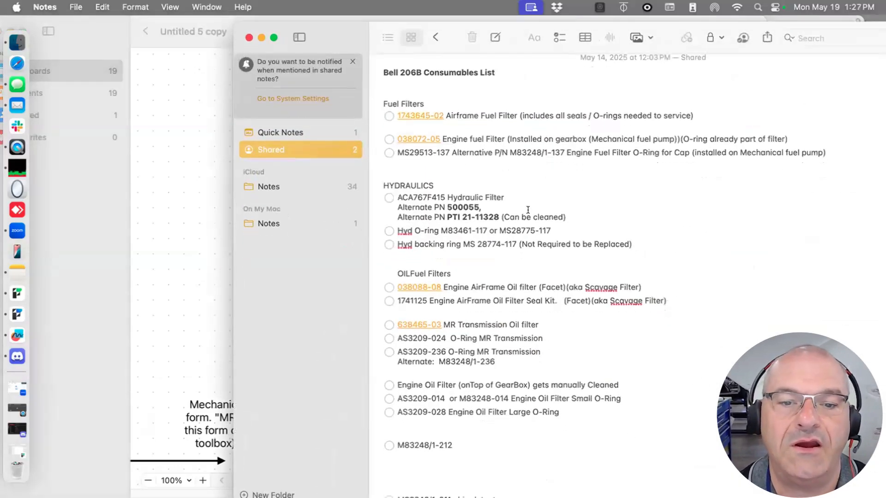
scroll(529, 210, "down", 3)
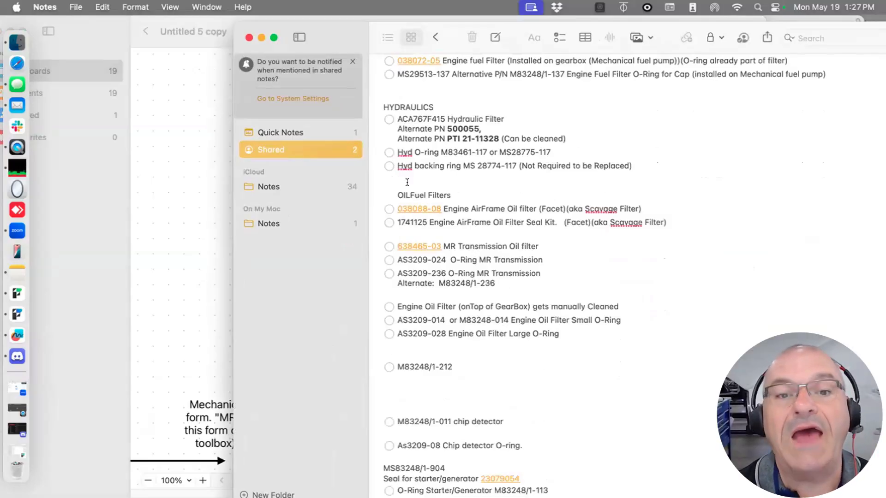
scroll(416, 201, "up", 3)
Highlight the HYDRAULICS, Fuel Filters and OILFuel Filters sections of the Bell 206B Consumables List in turn
left_click(436, 181)
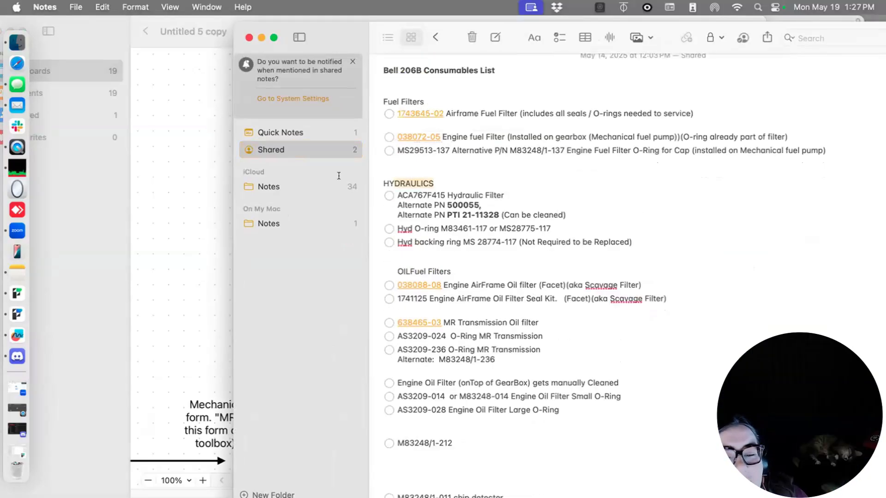
left_click_drag(493, 227, 366, 182)
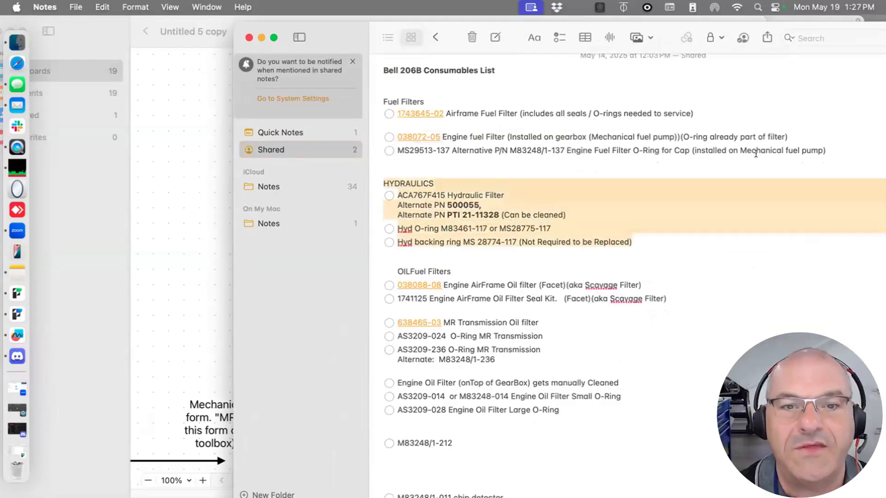
left_click_drag(838, 151, 379, 95)
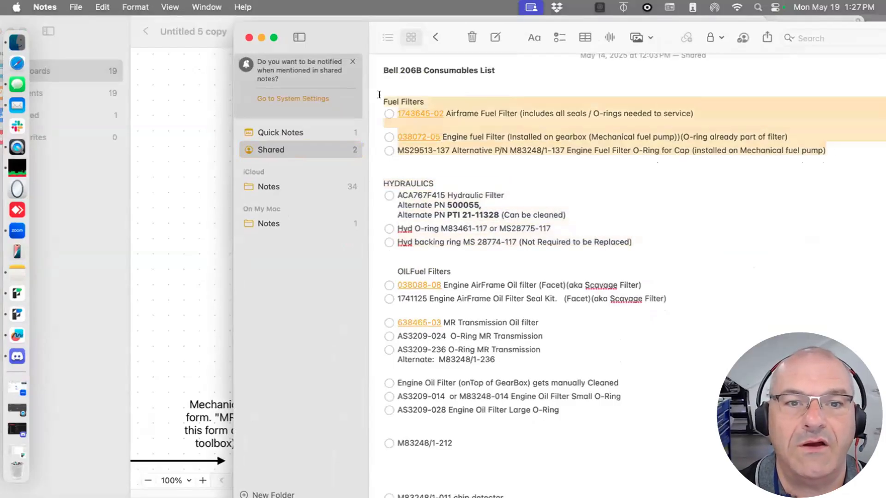
left_click(441, 78)
left_click_drag(662, 246, 377, 171)
left_click_drag(669, 301, 354, 265)
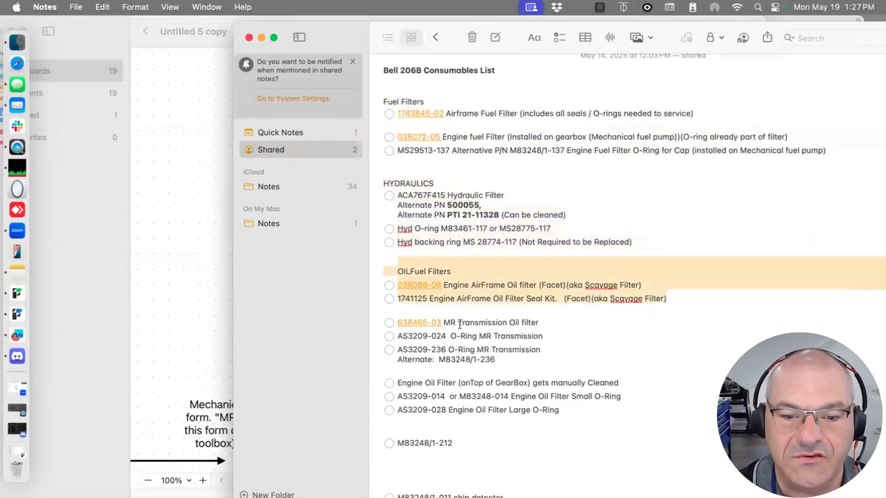
Examine the lower entries of the consumables list, from the chip detector parts to the starter and power shaft items
scroll(461, 328, "down", 5)
left_click_drag(471, 323, 377, 312)
left_click_drag(507, 378, 362, 375)
left_click_drag(535, 403, 430, 413)
scroll(499, 428, "down", 7)
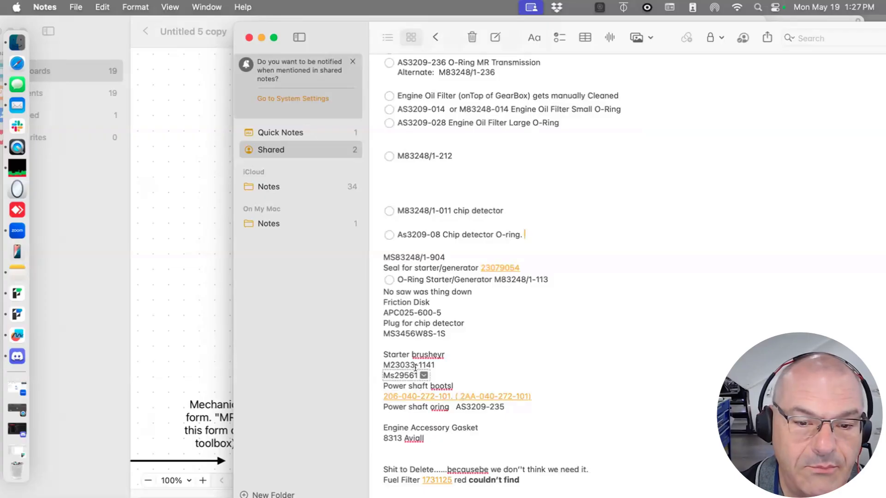
scroll(420, 291, "up", 6)
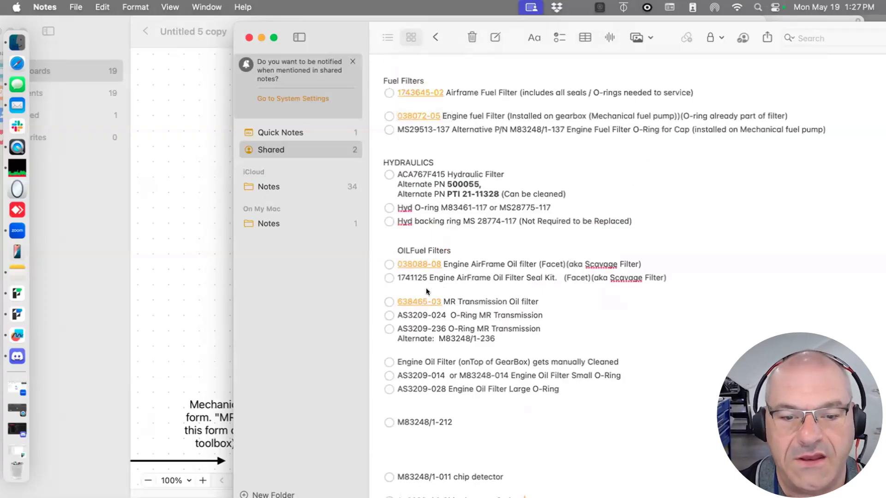
Highlight the checklist entries as one block, from the Fuel Filters heading down past the engine oil filter O-rings
left_click_drag(569, 384, 381, 78)
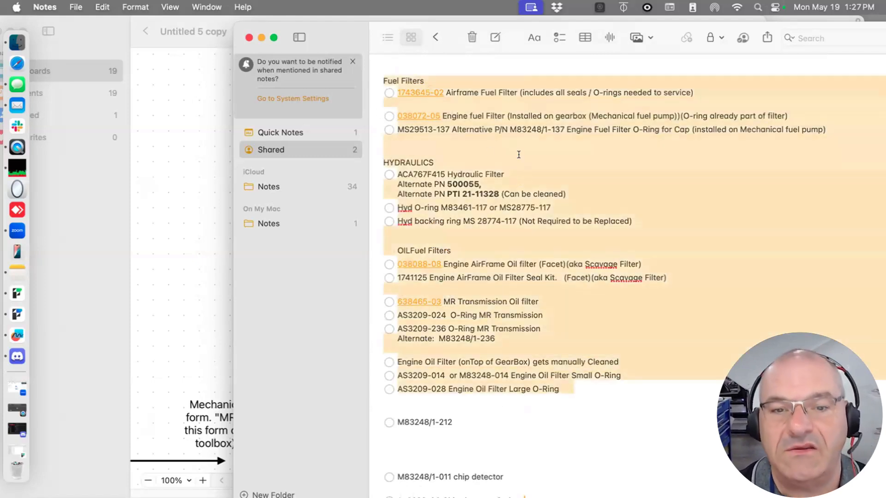
scroll(530, 240, "up", 1)
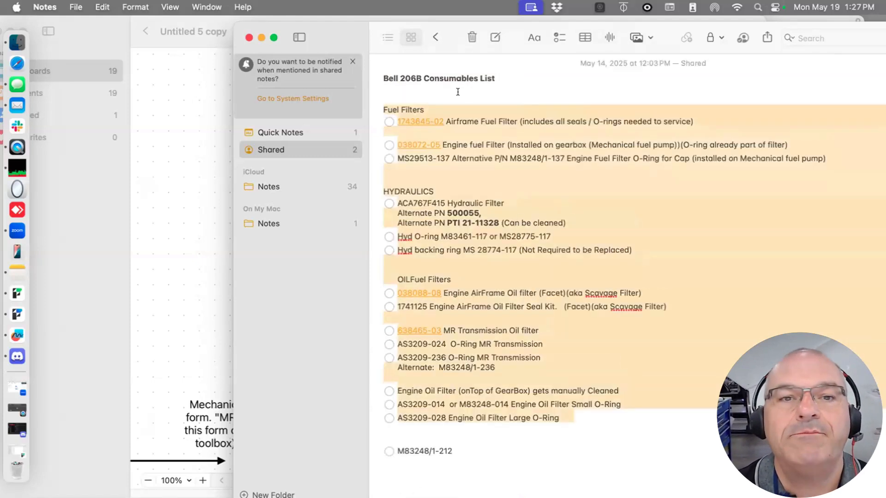
left_click(612, 461)
left_click_drag(612, 421, 369, 105)
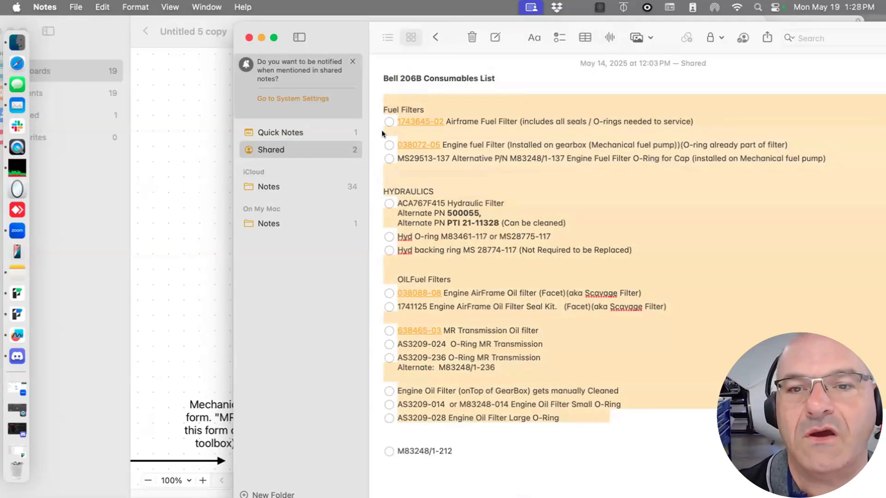
left_click(493, 101)
left_click_drag(545, 441, 381, 90)
Highlight the unsorted entries at the end of the list, from M83248/1-212 to 8313 Aviall
scroll(478, 282, "down", 10)
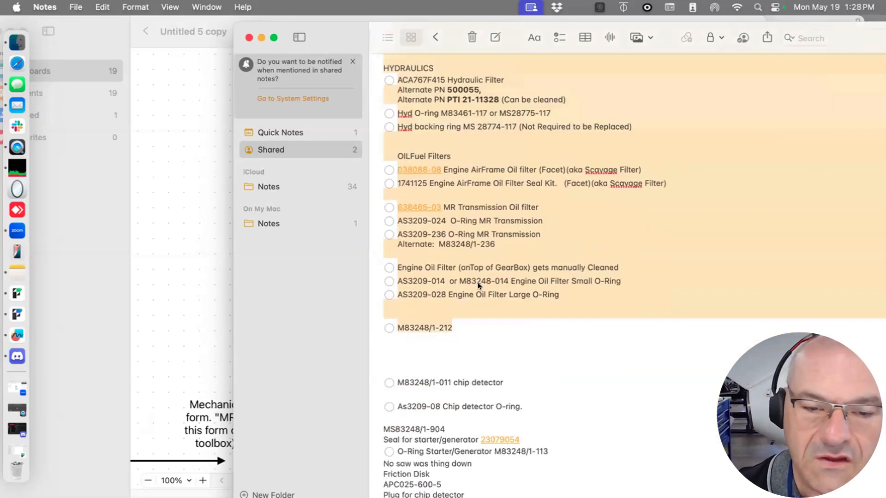
left_click(409, 160)
left_click_drag(408, 161, 478, 470)
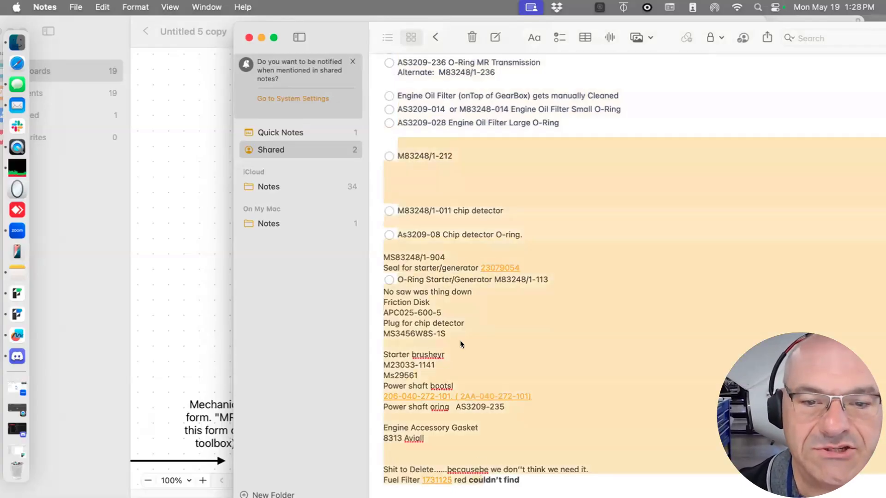
left_click_drag(463, 339, 381, 139)
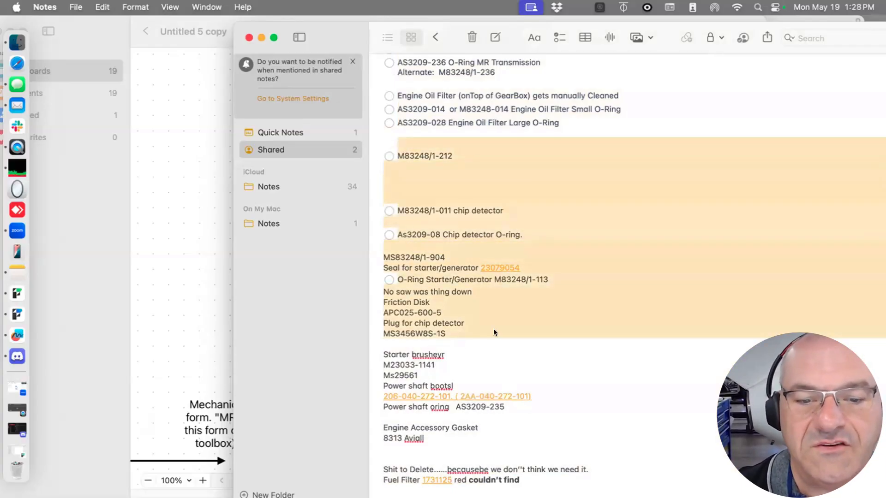
left_click_drag(483, 438, 375, 148)
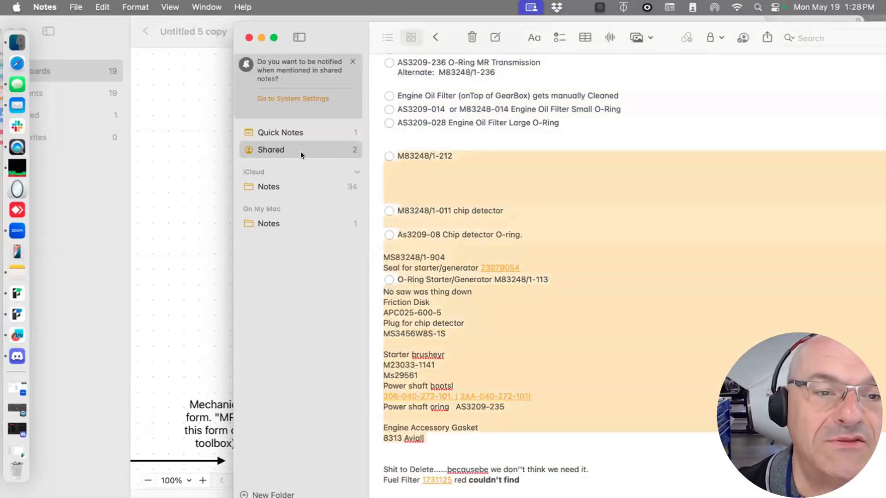
Return to the start of the list and highlight the Fuel Filters and HYDRAULICS sections together
scroll(537, 290, "up", 6)
scroll(537, 289, "up", 1)
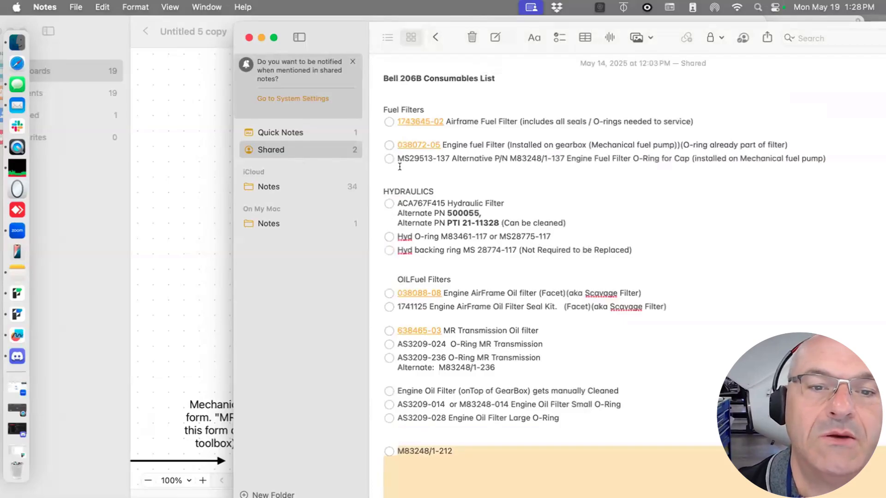
left_click(400, 172)
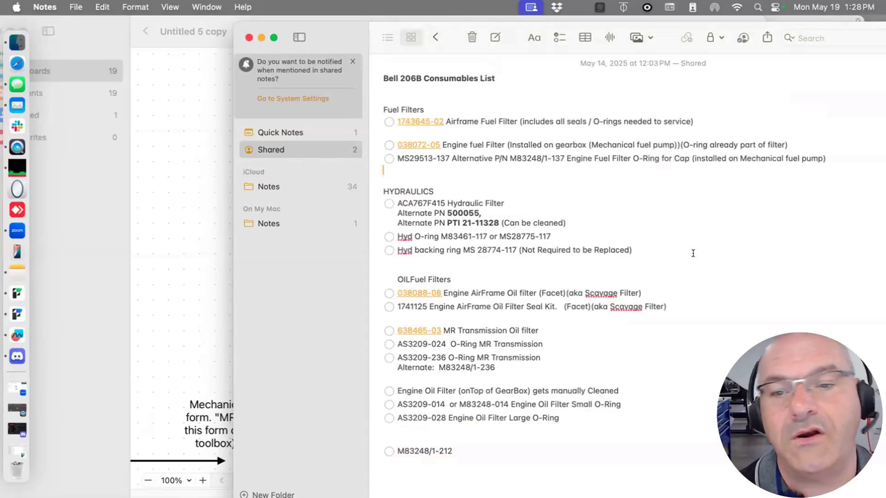
left_click_drag(681, 251, 380, 103)
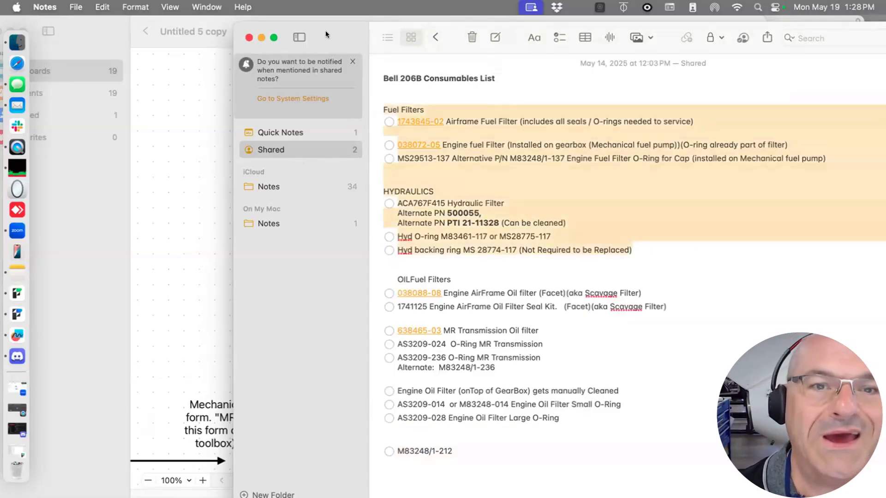
Move the note aside and, on the Freeform flowchart, correct "does" to "goes" in the "Mechanic Needs a Parts" text
left_click_drag(326, 26, 884, 358)
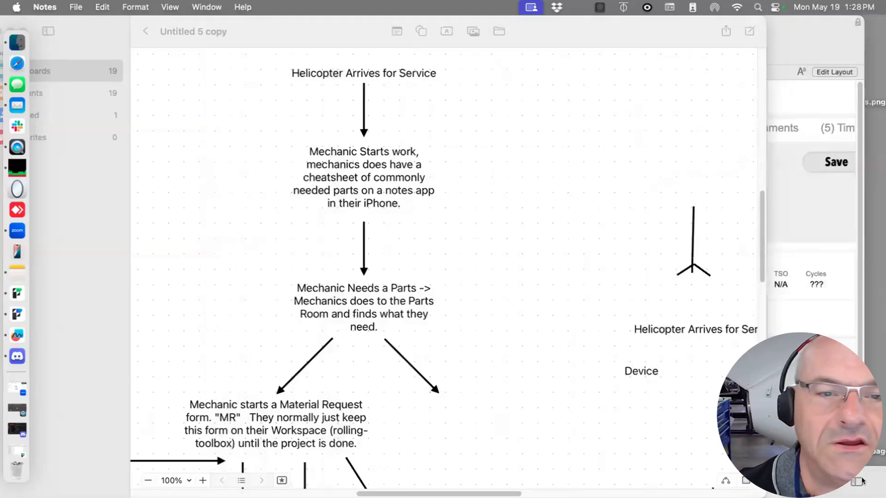
left_click(343, 99)
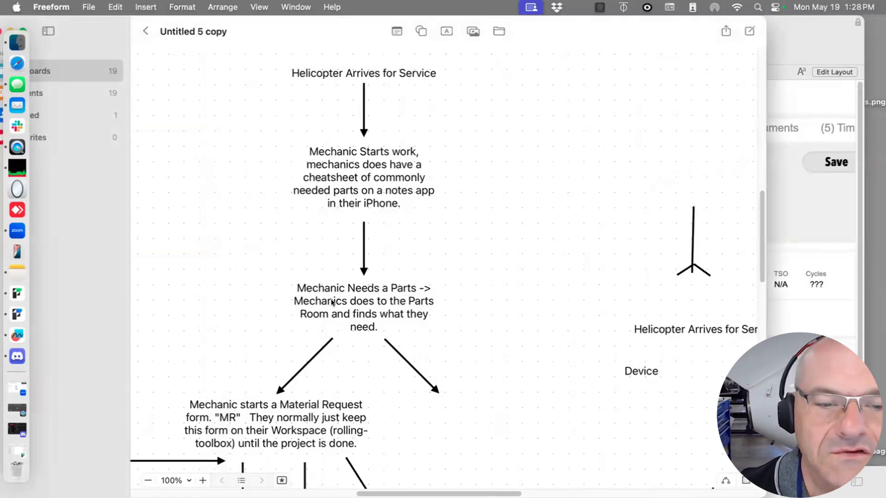
triple_click(362, 301)
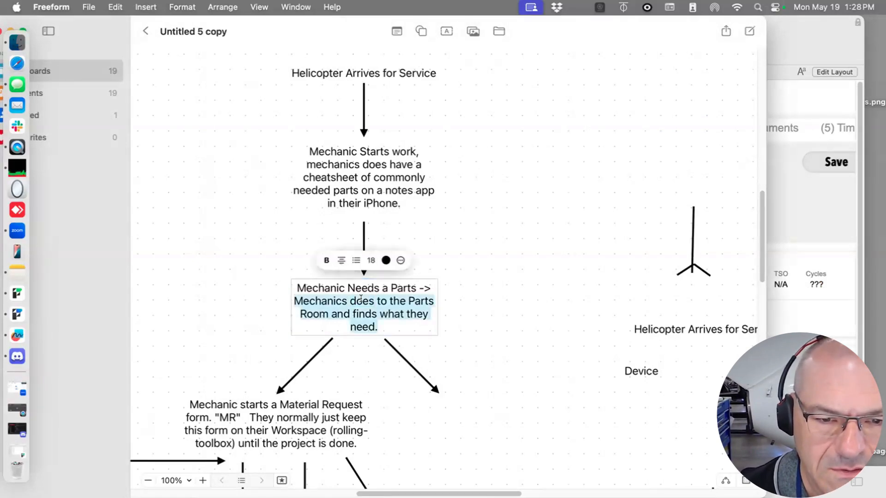
double_click(359, 300)
type("goes")
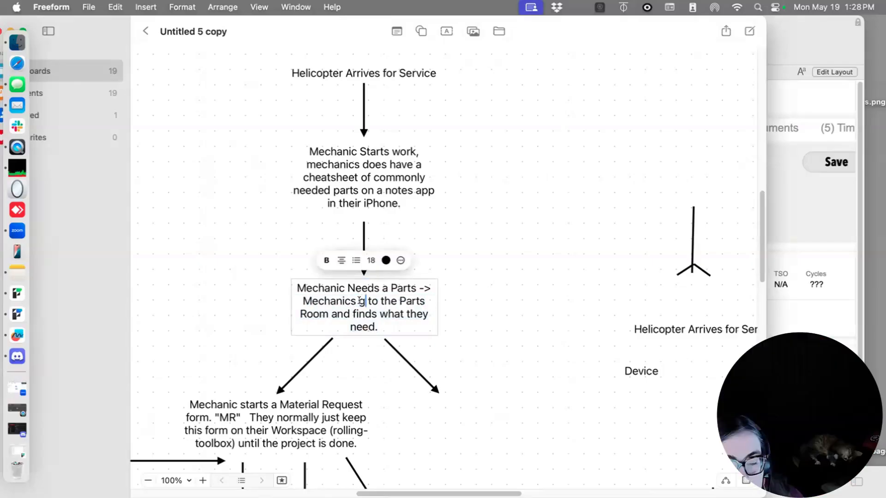
left_click(506, 303)
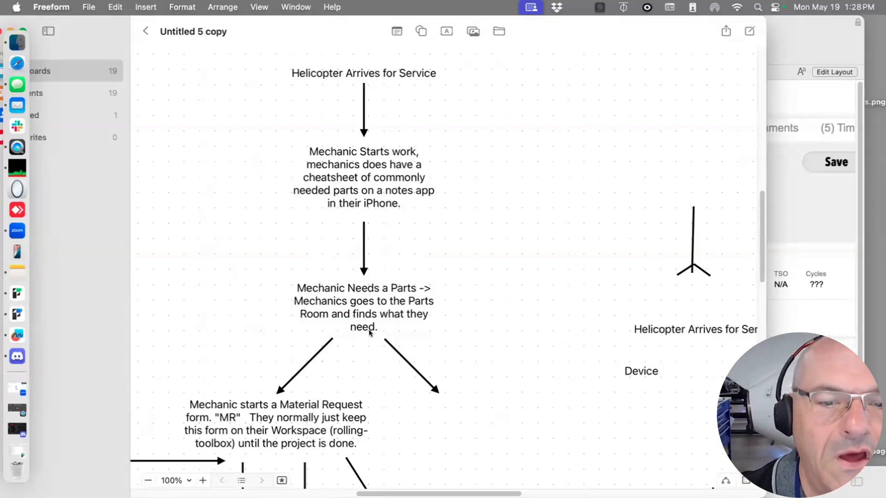
scroll(371, 331, "down", 5)
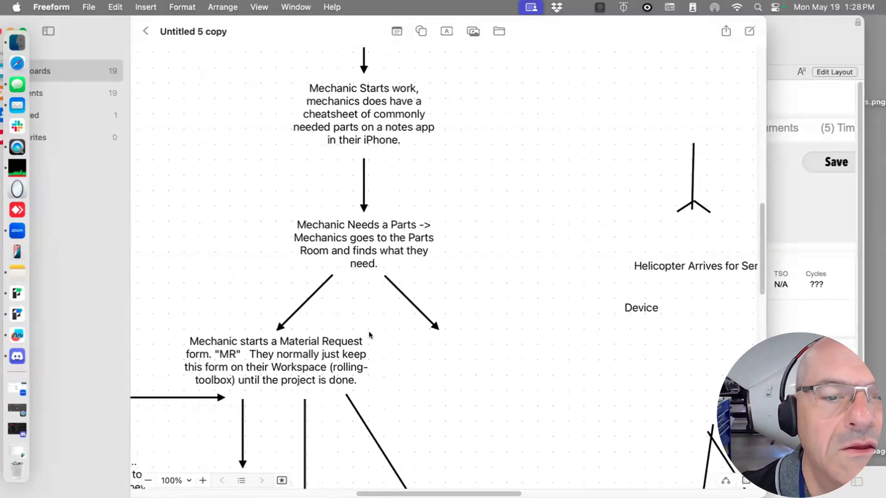
Append "Need Right now!" to the end of the "Mechanic Needs a Parts" text
double_click(378, 231)
left_click(378, 233)
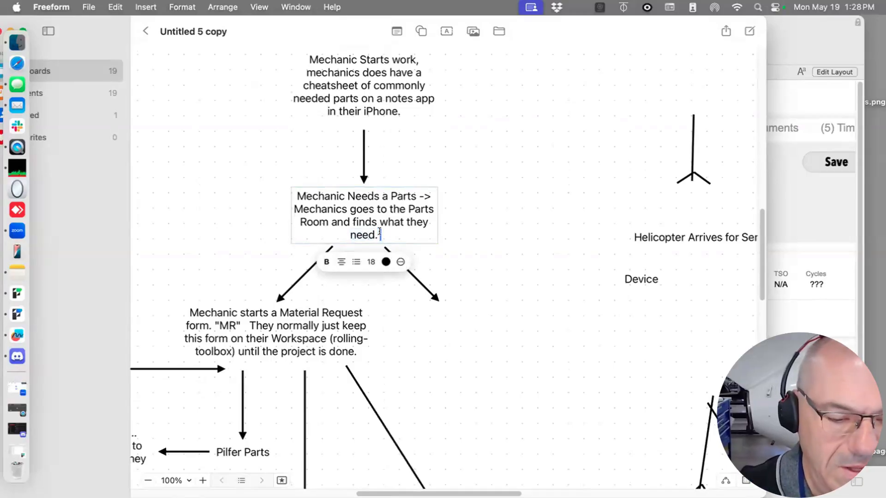
type("Need Right now")
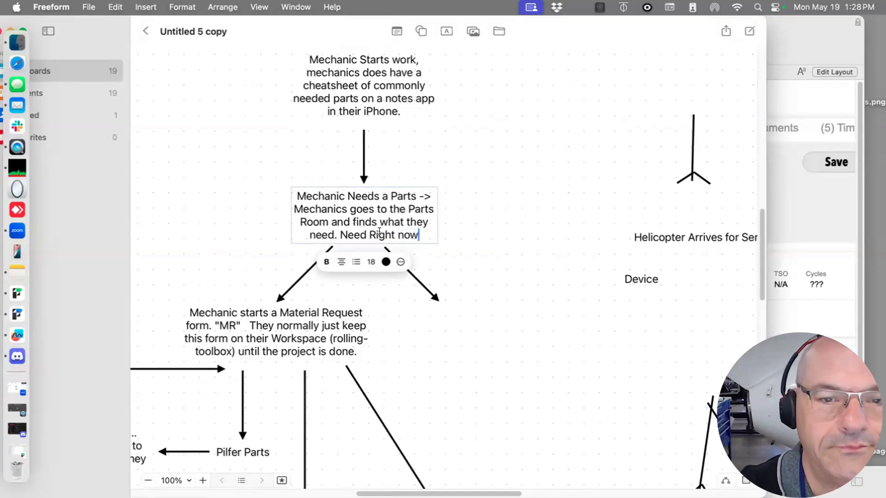
type("!")
left_click(460, 251)
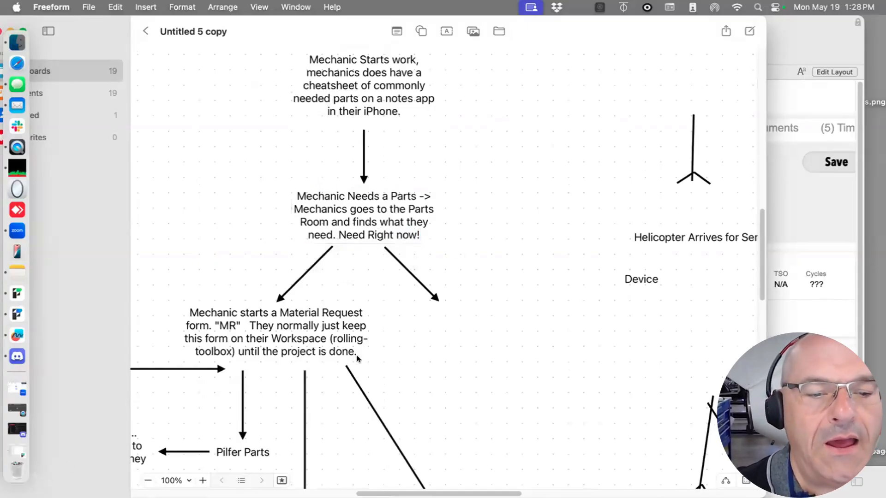
Move the "Boss gives MR to Parts Manager" text beside the first "Give the MRs to the Boss" text, below "Write down on MR"
scroll(357, 358, "down", 3)
scroll(373, 431, "left", 5)
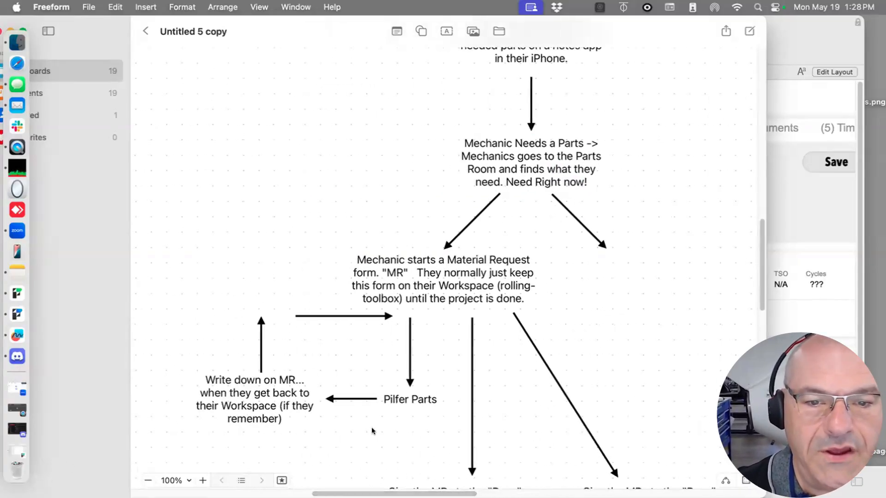
scroll(373, 431, "down", 1)
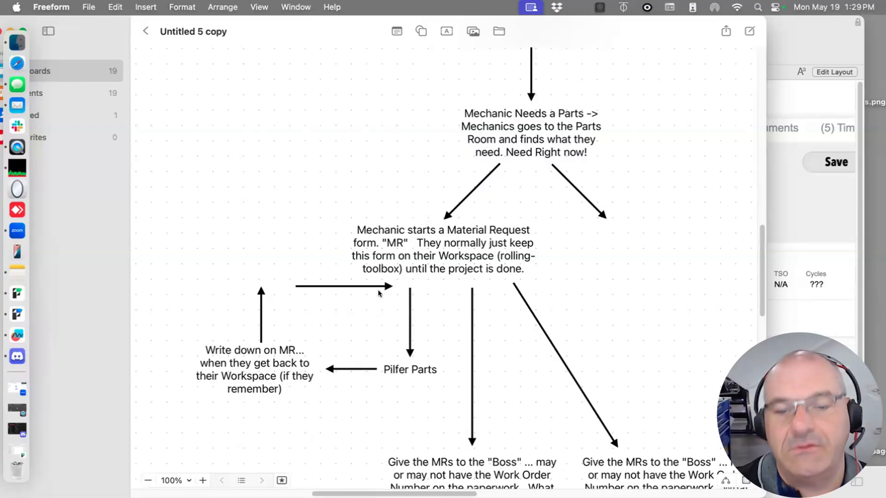
scroll(406, 318, "down", 3)
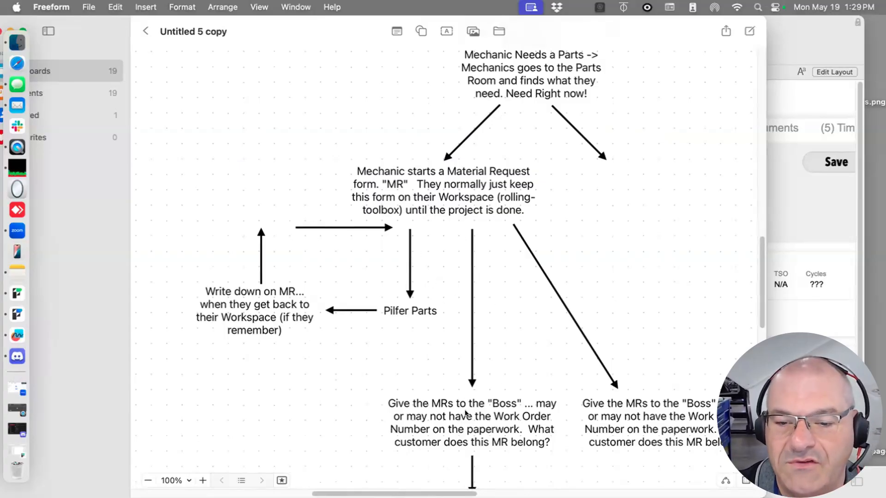
scroll(466, 414, "down", 1)
scroll(465, 415, "down", 5)
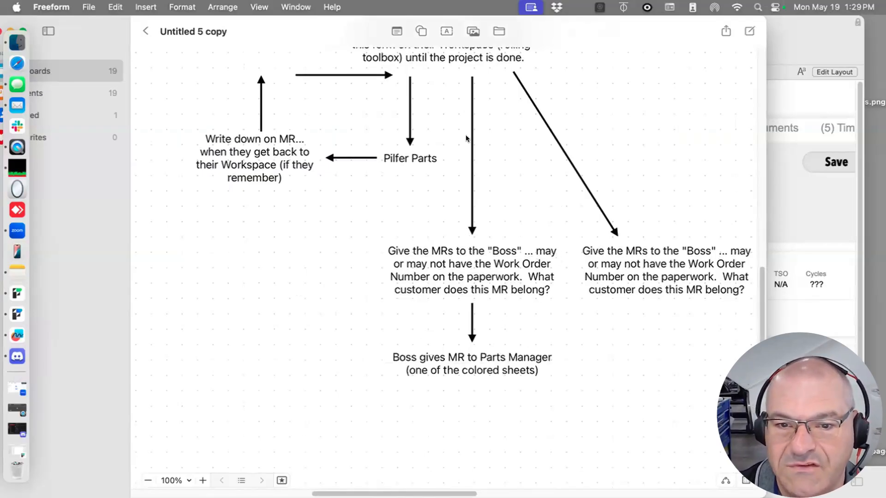
left_click_drag(411, 353, 228, 255)
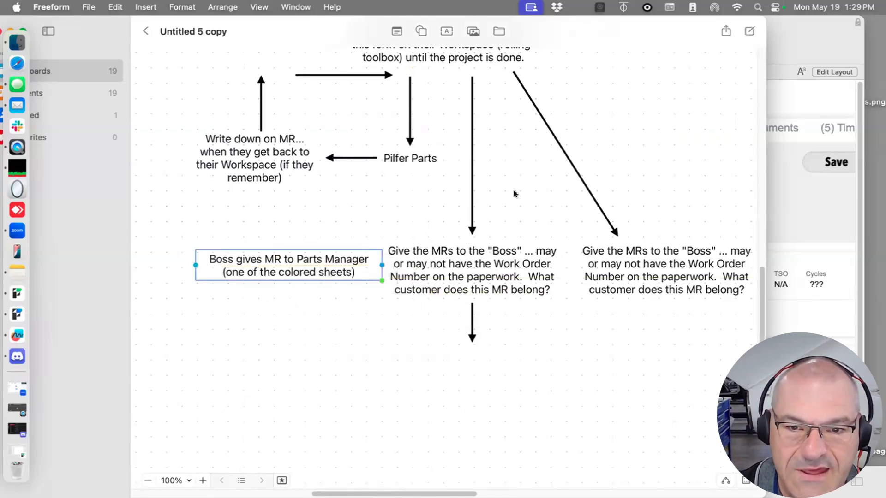
Duplicate the long vertical arrow under the Material Request text and angle the copy to point at "Boss gives MR to Parts Manager"
left_click(469, 190)
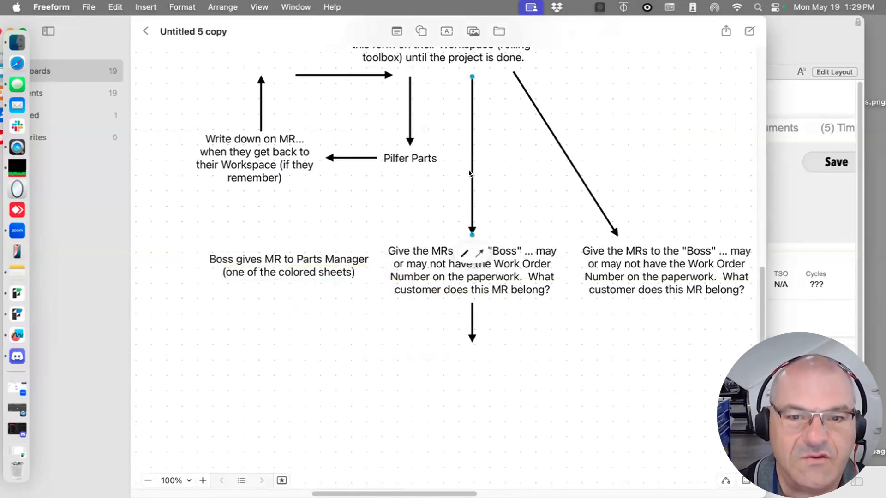
key("super+d")
left_click_drag(503, 198, 454, 168)
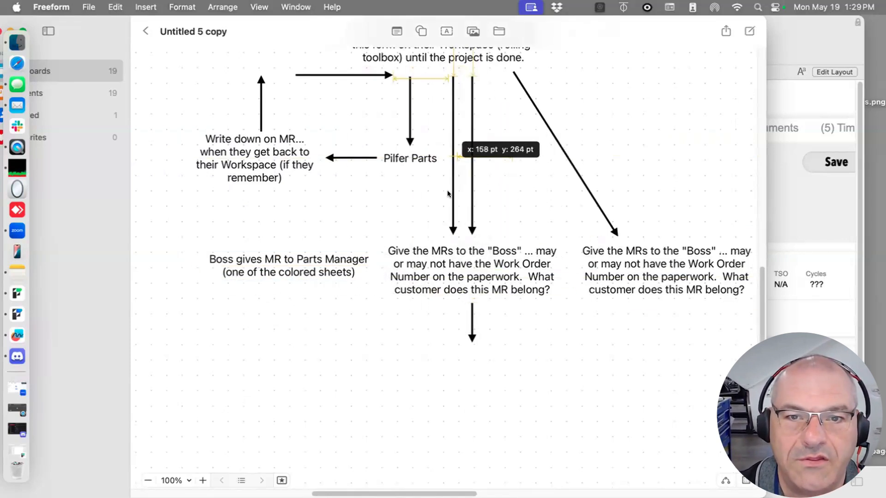
left_click_drag(450, 232, 279, 235)
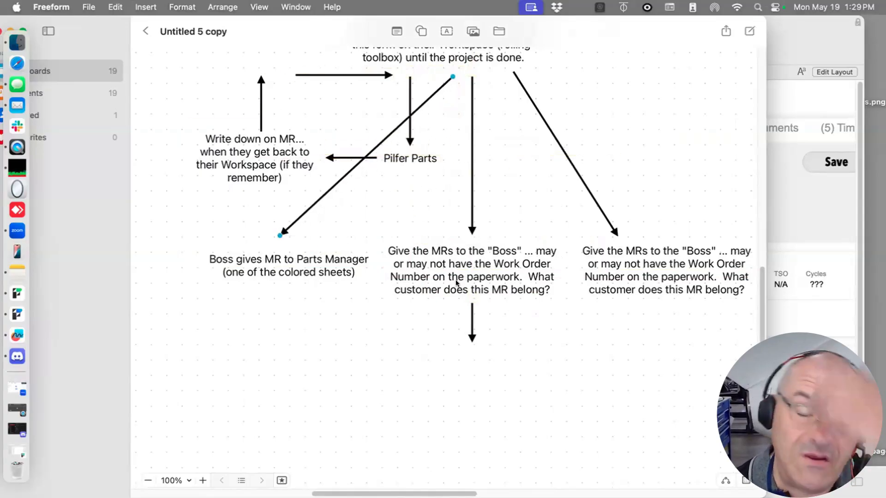
Adjust the copied arrow's tip and lower its starting point so it no longer crosses the Pilfer Parts branch
scroll(449, 330, "up", 5)
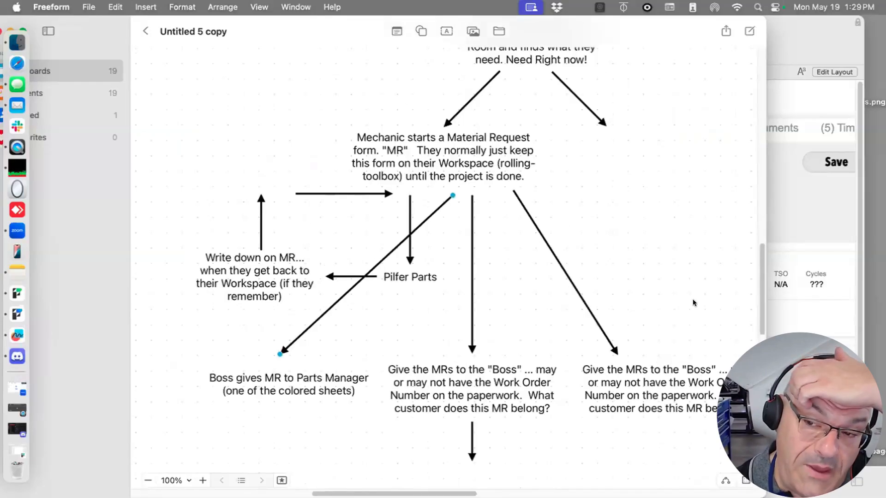
scroll(509, 320, "up", 10)
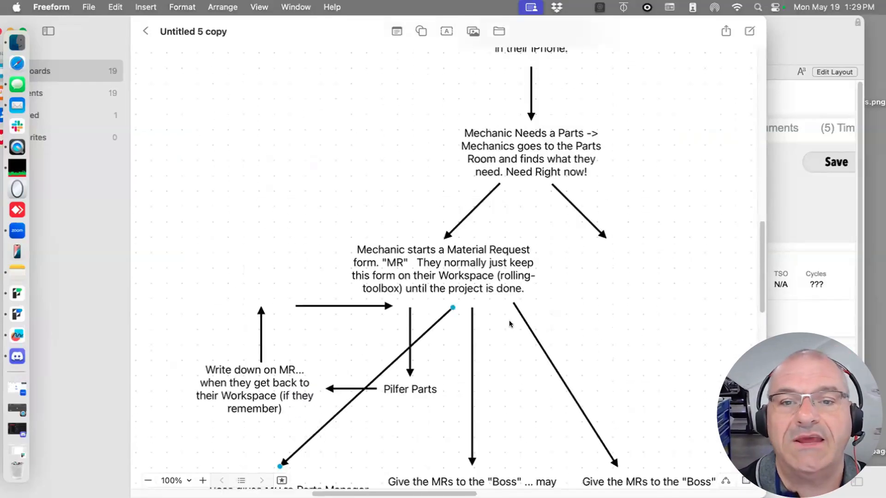
scroll(419, 435, "down", 9)
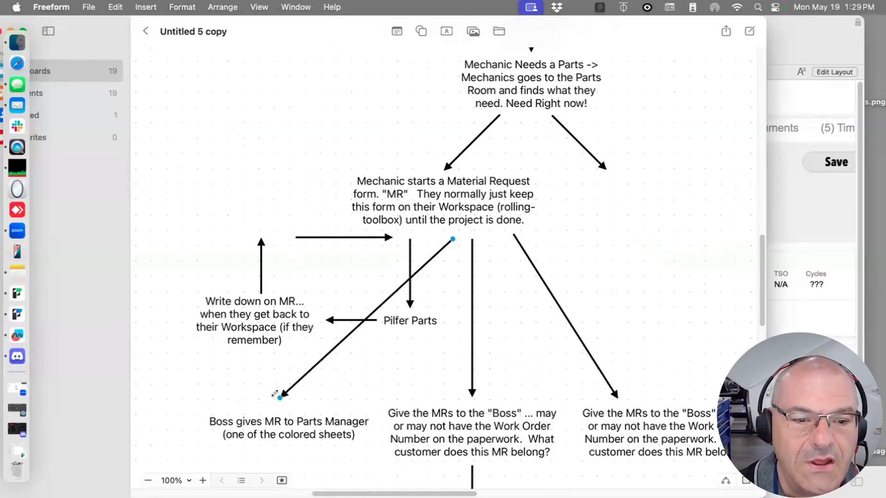
mouse_move(280, 398)
left_mouse_down()
mouse_move(335, 400)
mouse_move(434, 378)
mouse_move(291, 381)
mouse_move(280, 393)
left_mouse_up()
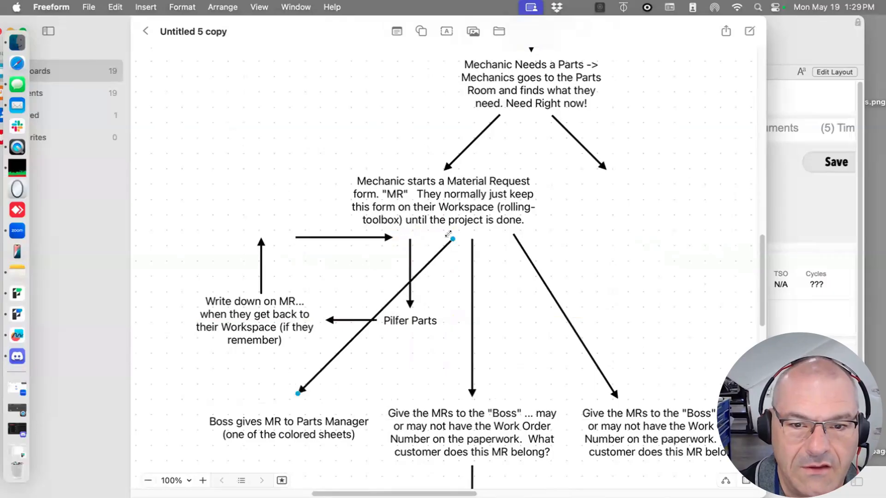
left_click_drag(448, 240, 436, 359)
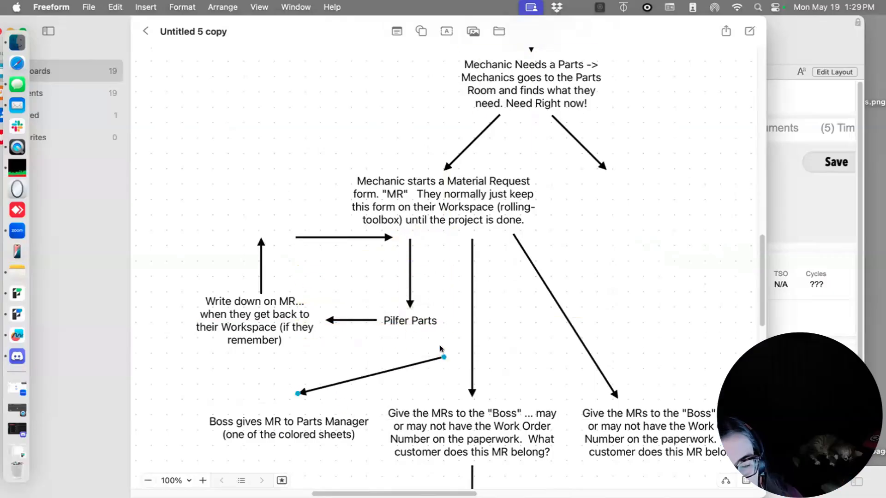
Copy the Pilfer Parts arrow and make it a plain vertical line joining the Material Request text to the slanted arrow's start
left_click(409, 273)
key("super+v")
right_click(438, 286)
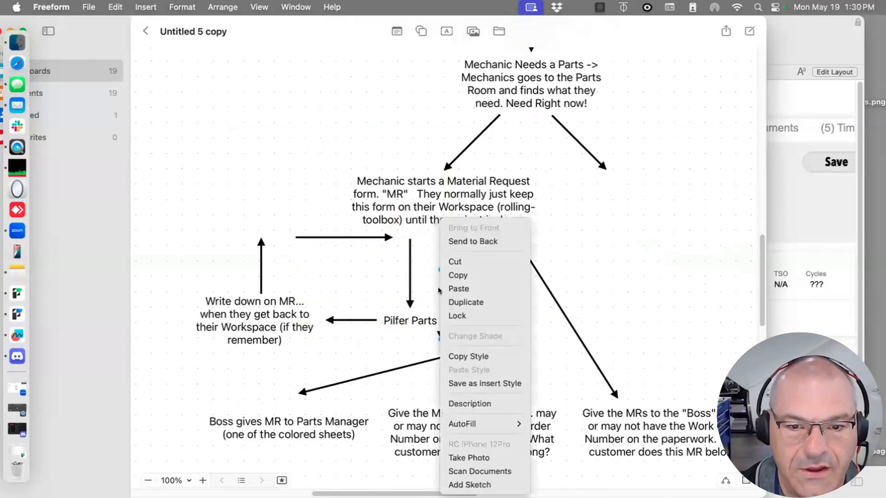
left_click(417, 260)
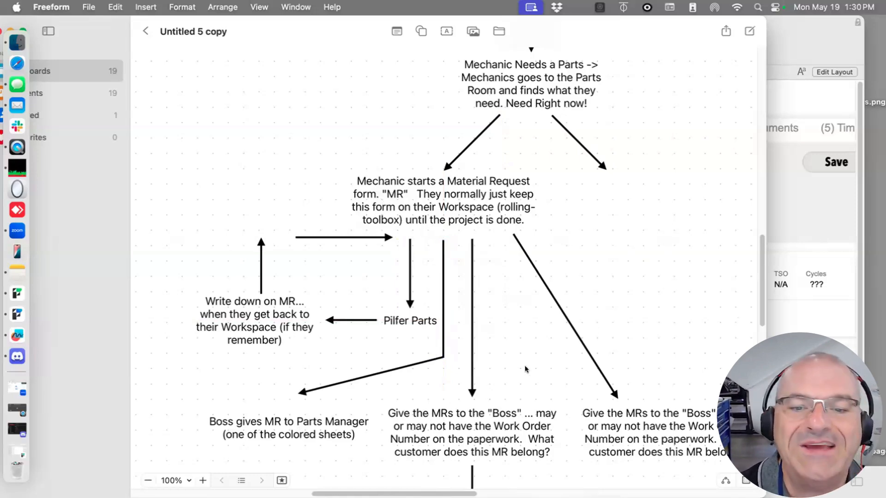
Move the flowchart window aside, switch to FileMaker Pro and view the Parts & Consumables of the N76PE work order
scroll(358, 423, "down", 6)
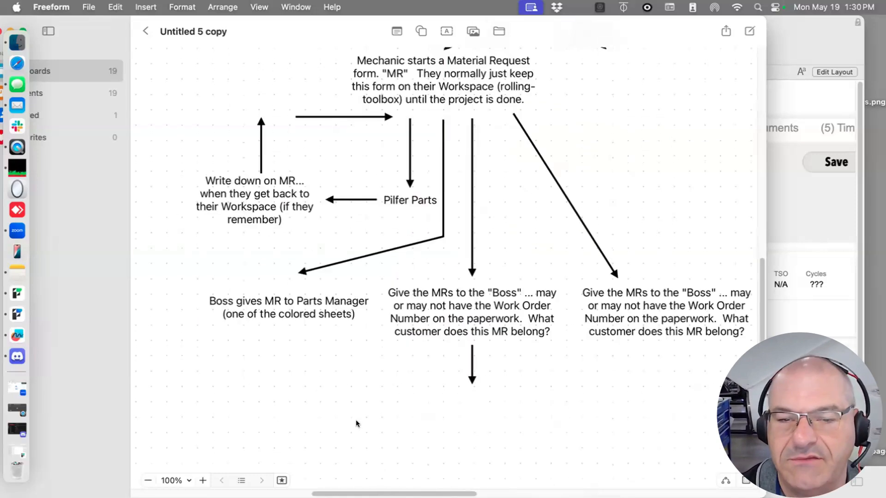
scroll(358, 423, "up", 5)
scroll(356, 420, "up", 4)
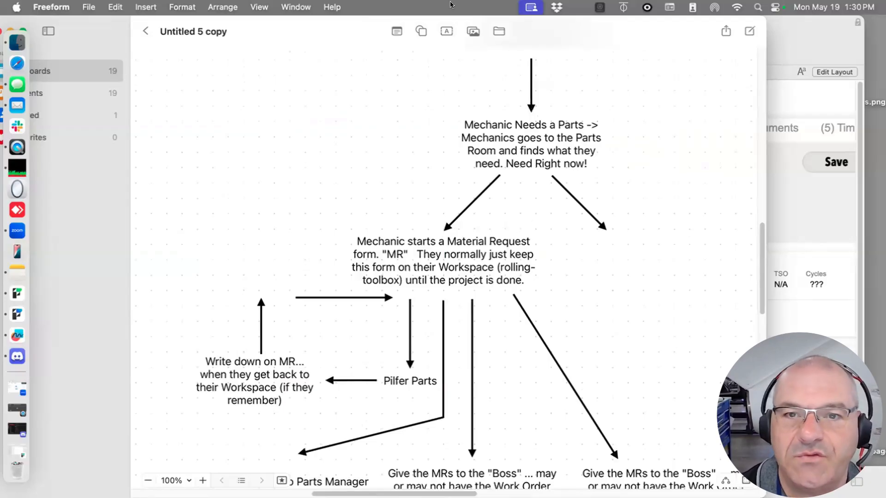
left_click_drag(360, 34, 470, 401)
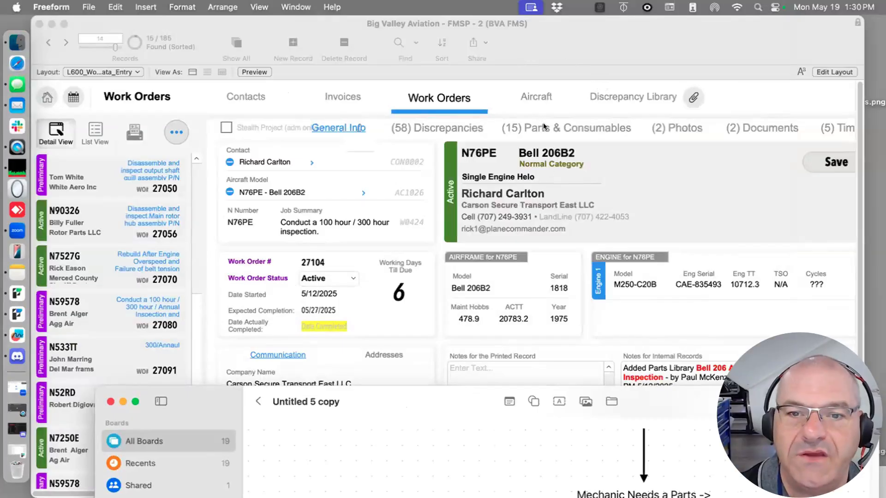
left_click(563, 129)
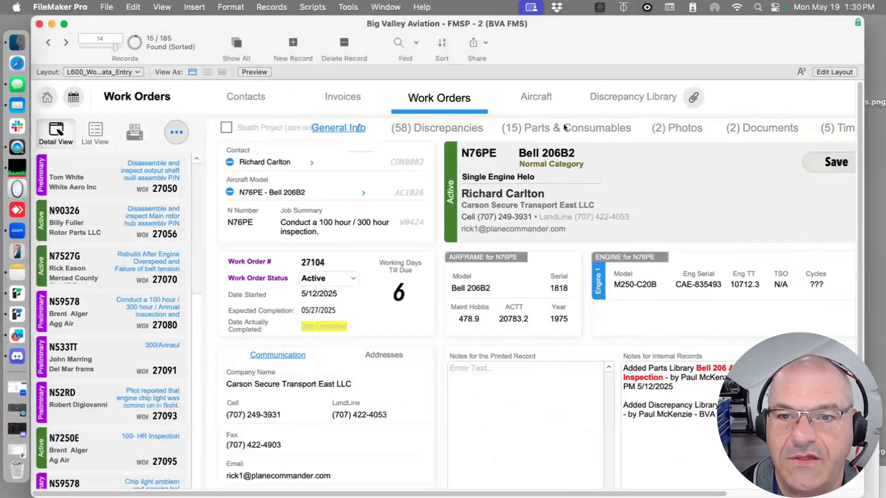
left_click(565, 128)
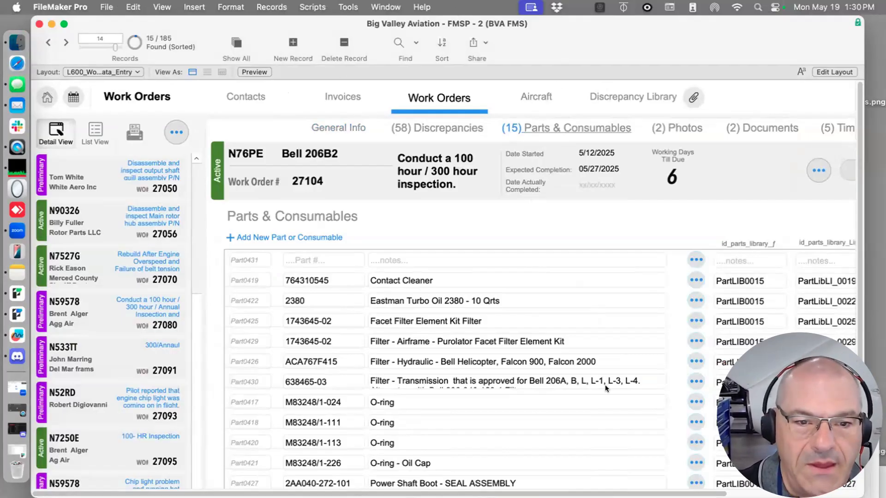
Switch back to Freeform, move the "One record is a component parts used in a single Device" text above the connectors and replace it with "Work Order"
left_click_drag(510, 26, 369, 470)
double_click(400, 412)
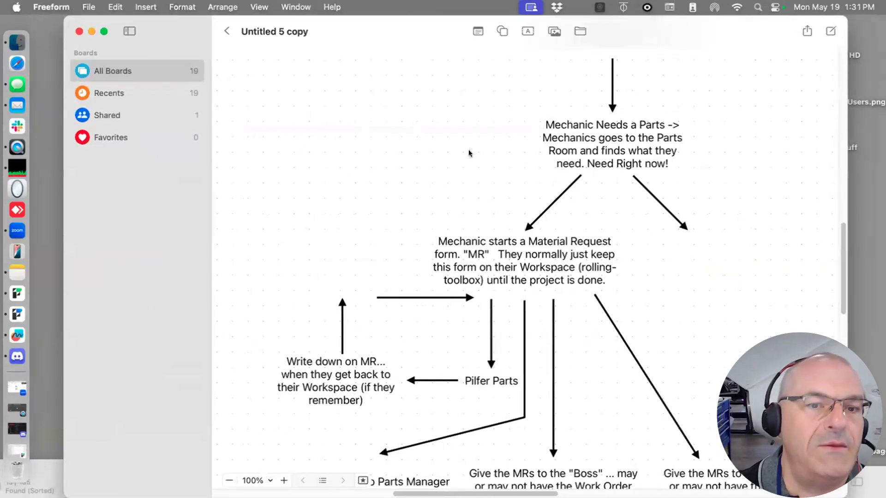
scroll(418, 184, "down", 5)
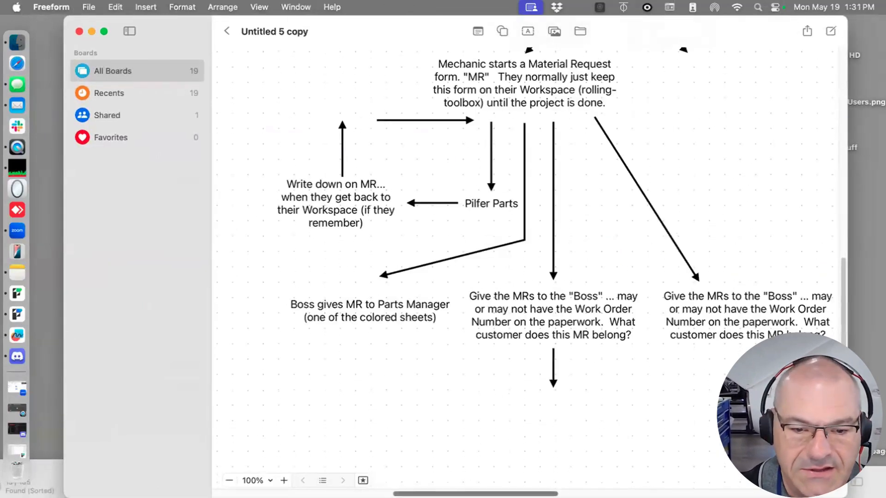
scroll(527, 401, "right", 8)
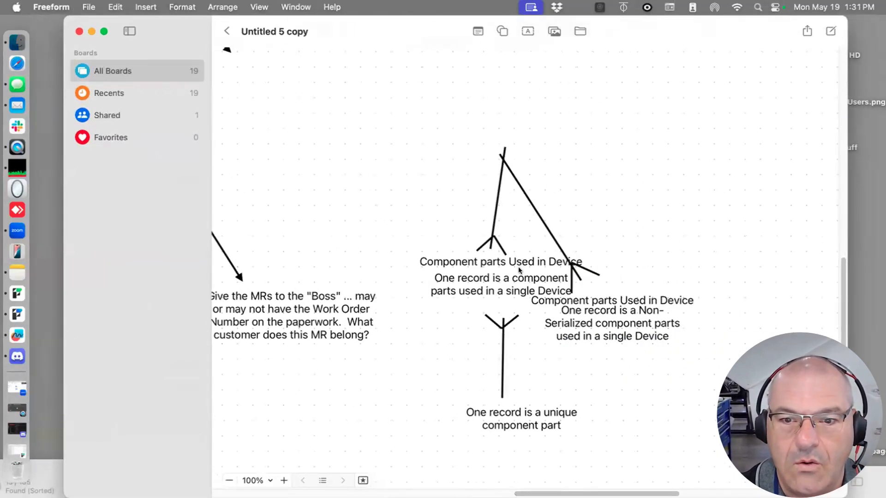
left_click_drag(518, 267, 490, 103)
double_click(489, 104)
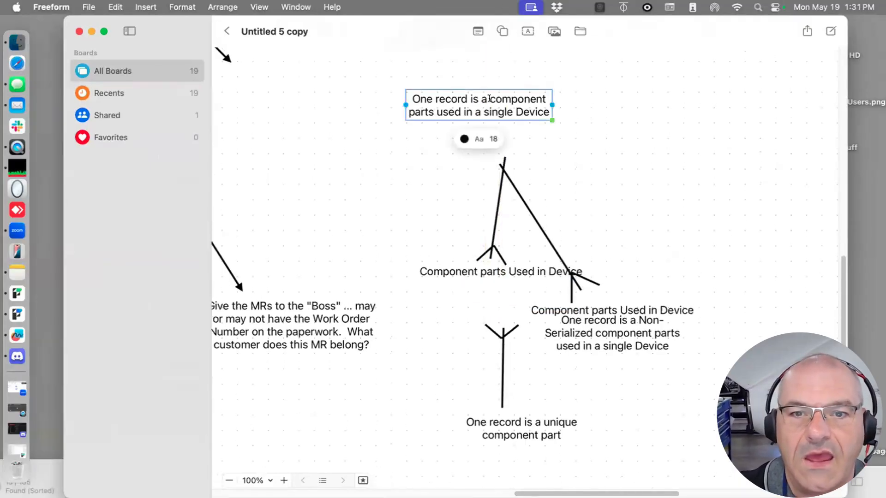
type("Wor")
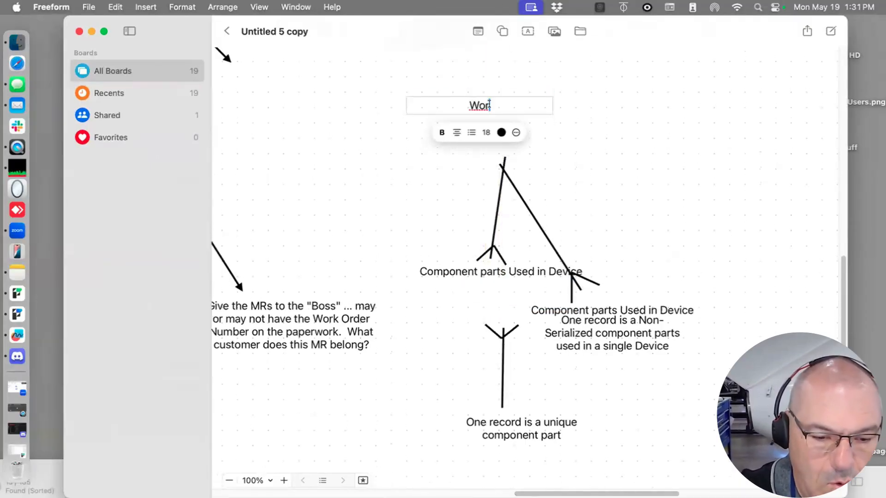
type("k Order")
left_click(621, 146)
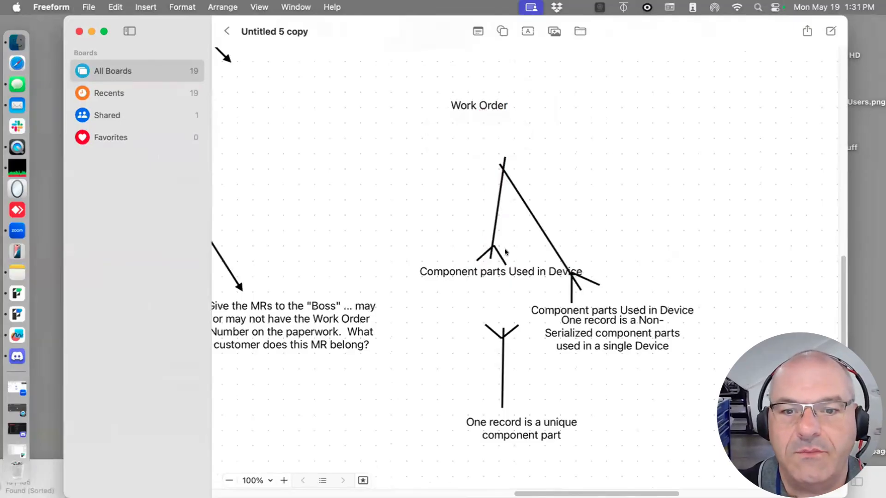
Straighten the shorter crow's-foot connector to vertical, move the slanted one aside, and place the straightened one directly below "Work Order"
left_click(495, 244)
left_click_drag(507, 157, 502, 186)
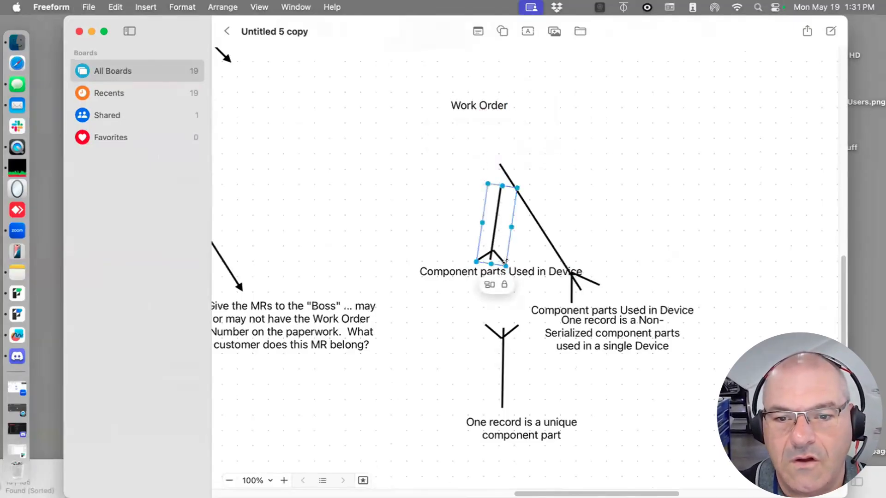
left_click_drag(505, 263, 512, 260)
left_click(571, 274)
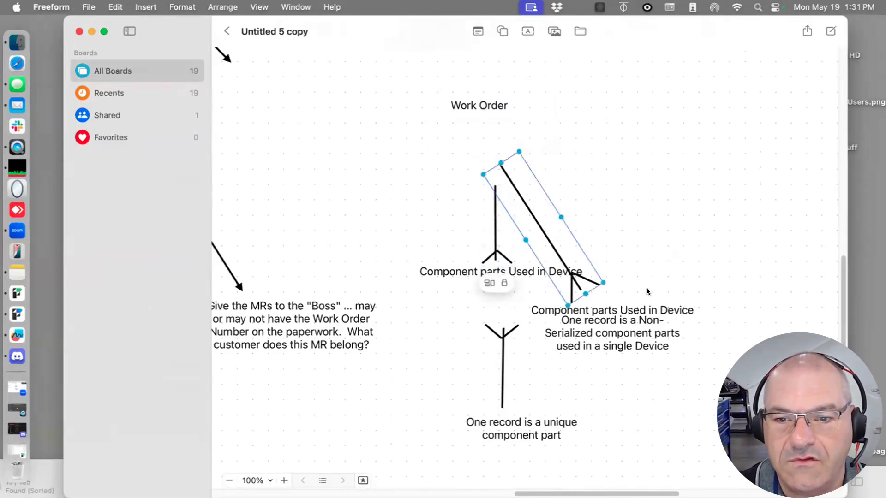
left_click_drag(586, 279, 740, 297)
left_click_drag(493, 243, 482, 167)
Move the upper "Component parts Used in Device" text beneath the Work Order connector and replace it with "Parts for Work Order"
left_click_drag(498, 263, 485, 200)
double_click(484, 202)
key("super+a")
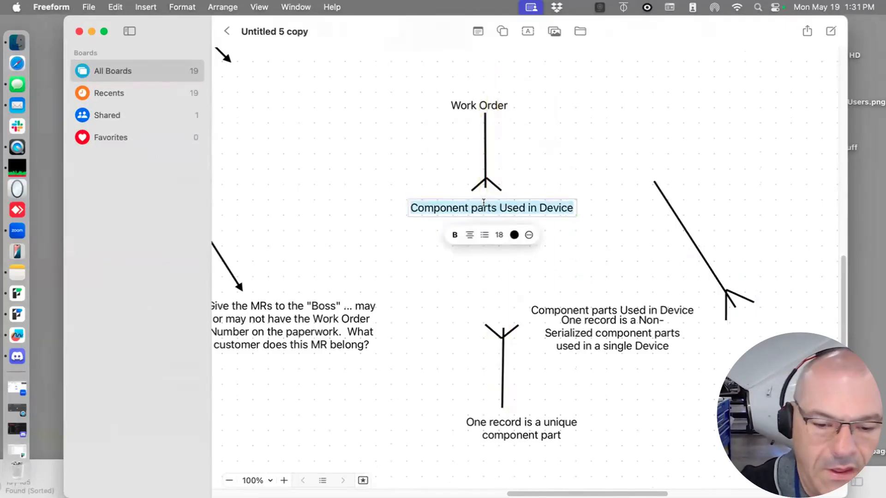
left_click(484, 203)
type("Parts")
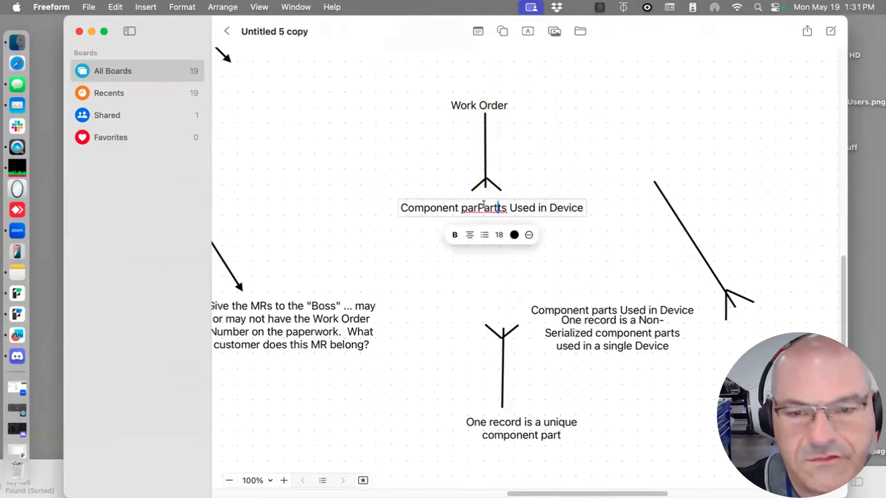
key("super+a")
type("Par")
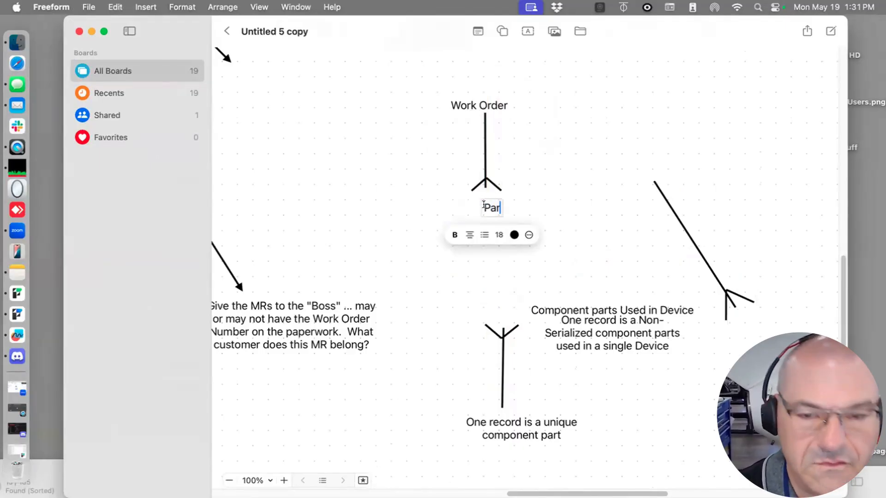
type("ts for Work Order")
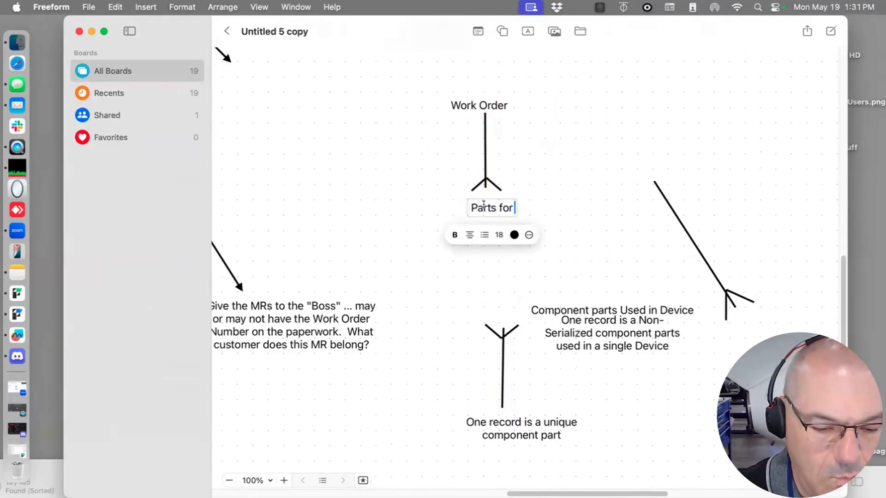
Duplicate the crow's-foot connector under "Work Order", tilt the copy and place it slanting down to the right from "Work Order"
left_click(558, 234)
left_click_drag(487, 207, 480, 205)
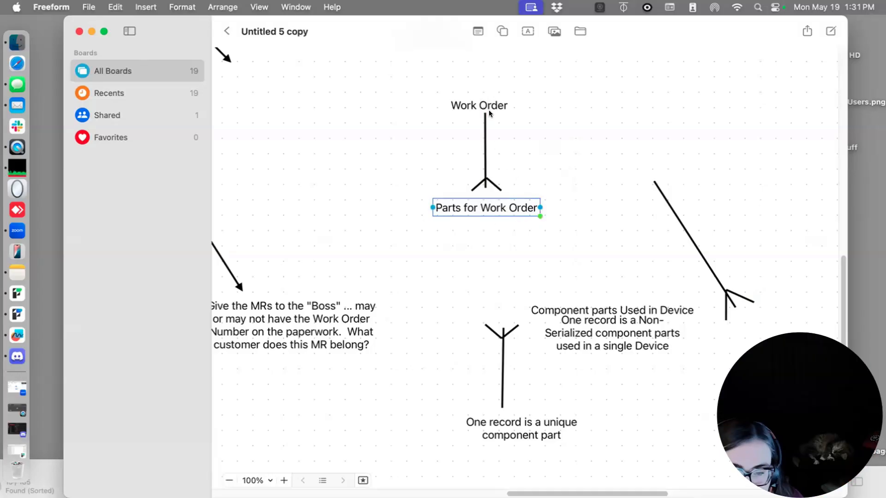
left_click(480, 170)
key("super+c")
key("super+v")
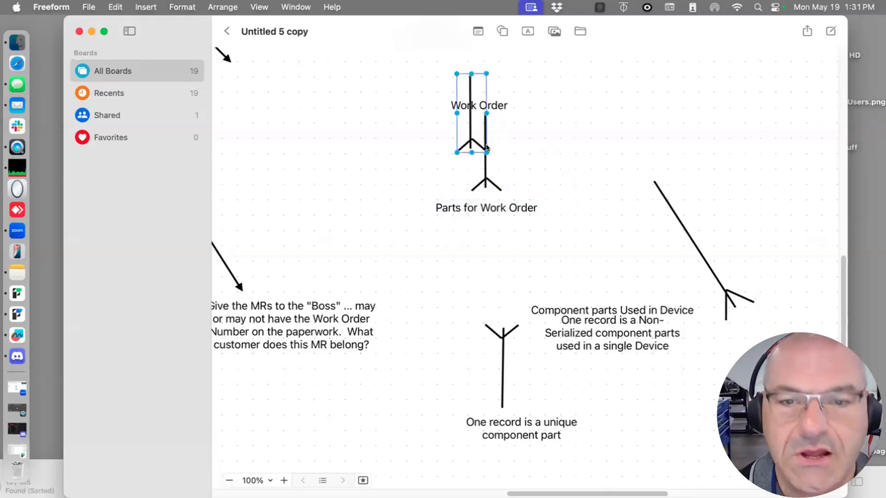
left_click_drag(469, 135, 597, 184)
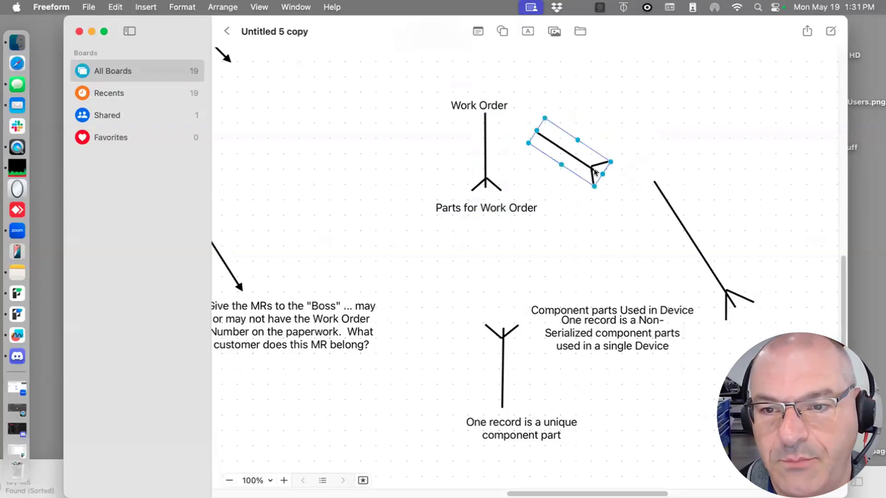
left_click_drag(568, 152, 541, 134)
Move the "One record is a Non-Serialized component parts" text to the slanted connector's end and replace it with "Tasks (Discrepancies)"
left_click_drag(608, 325, 618, 168)
double_click(622, 173)
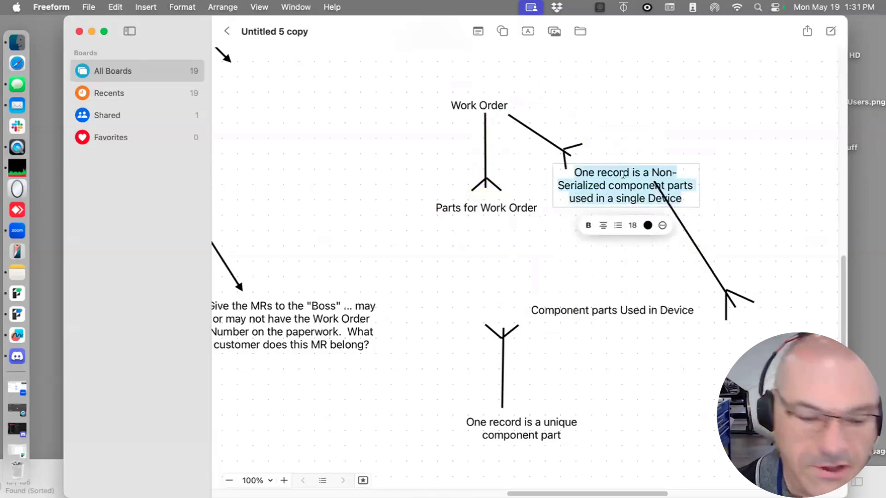
type("Tasks")
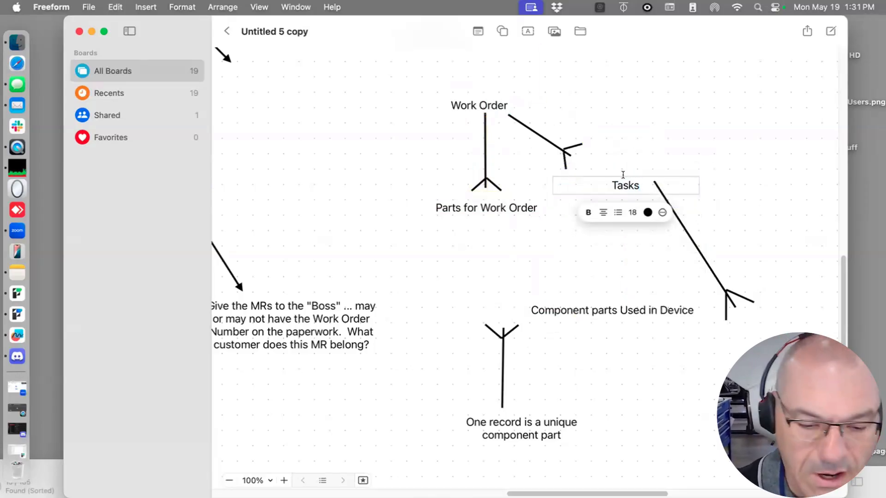
type(" (Discrepancies)")
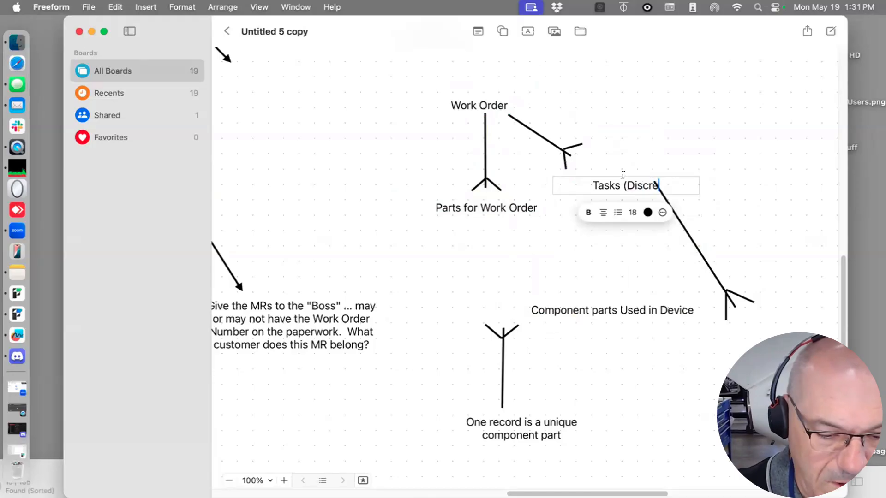
left_click(857, 123)
Delete the long slanted crow's-foot connector and move "Tasks (Discrepancies)" up beside the shorter connector's fork
left_click(721, 287)
left_click(721, 287)
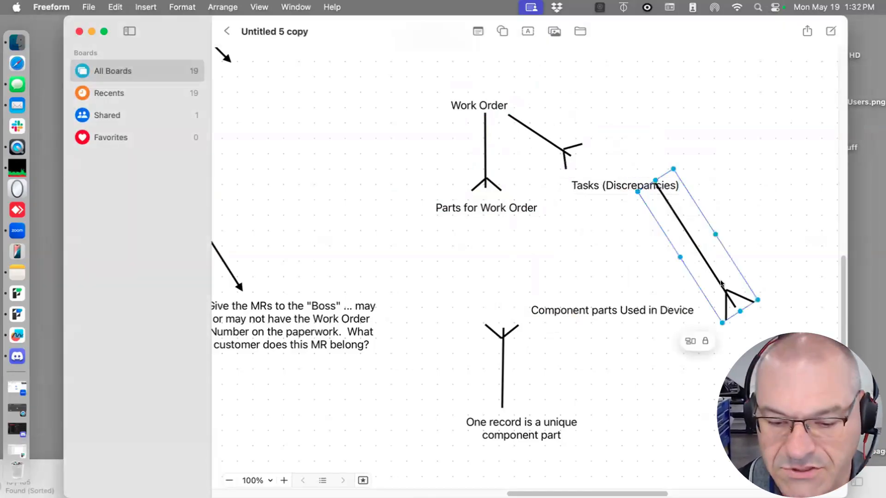
left_click(665, 289)
left_click_drag(617, 186, 621, 157)
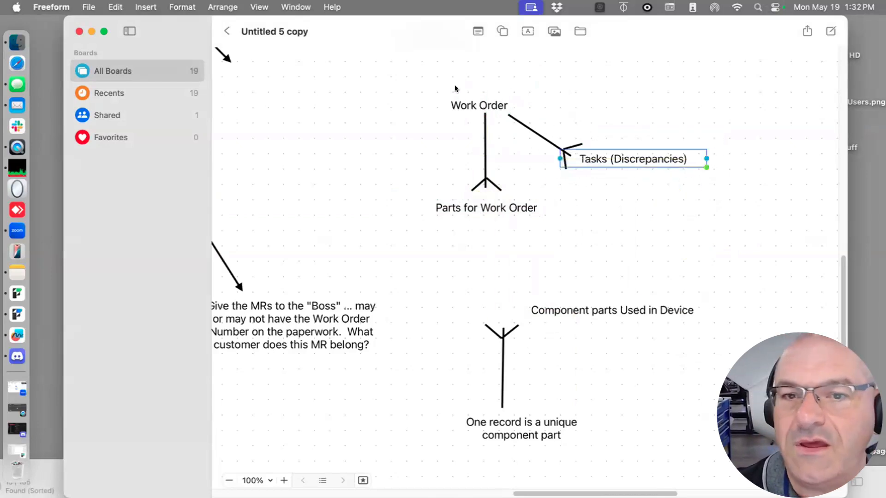
Reword "Parts for Work Order" as "Parts actually used on Work Order" and move the whole Work Order group to the right
left_click(628, 220)
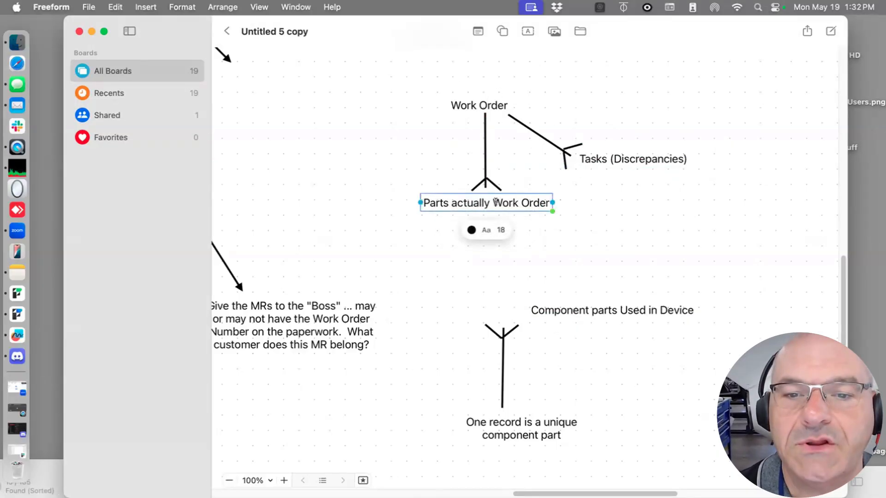
left_click(490, 203)
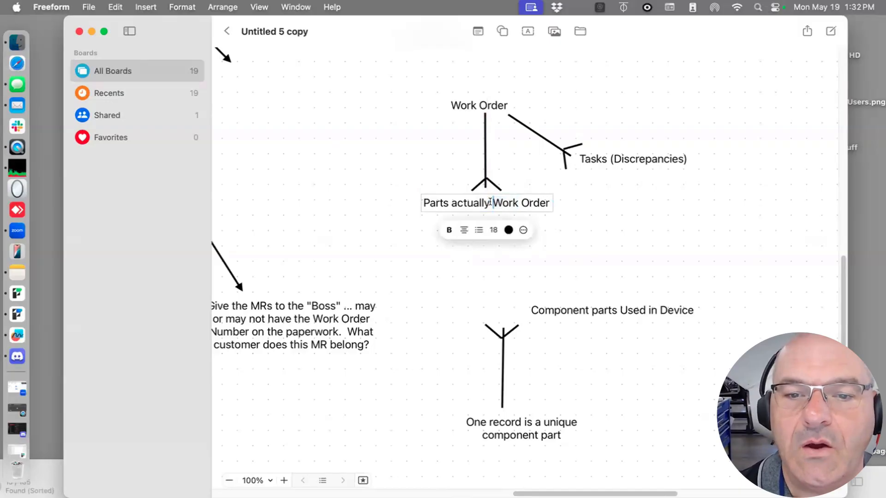
type("used on")
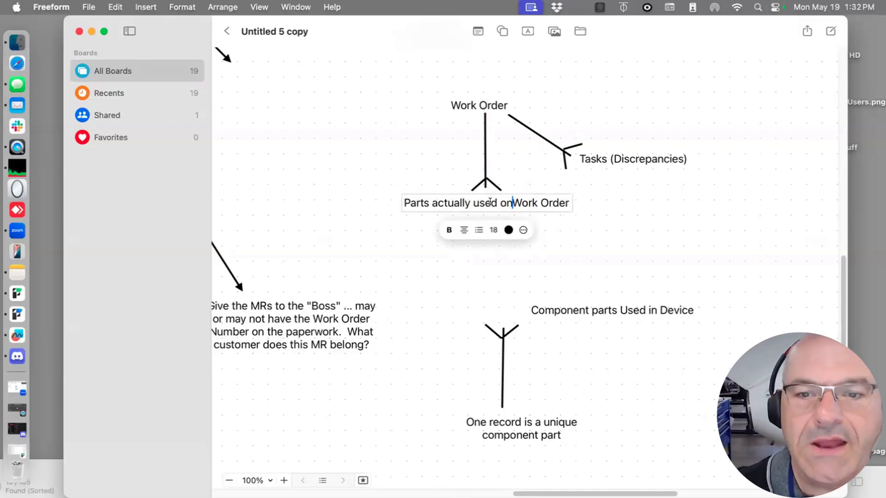
left_click_drag(719, 76, 476, 198)
left_click_drag(558, 207, 538, 214)
left_click(602, 395)
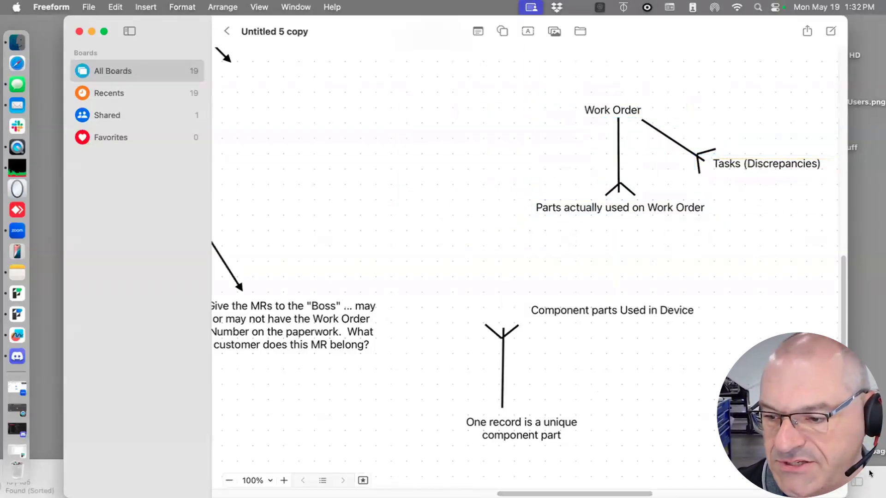
Switch to Notes, review the Bell 206B Consumables List by highlighting its items and title, and move the window out of the way
left_click(882, 495)
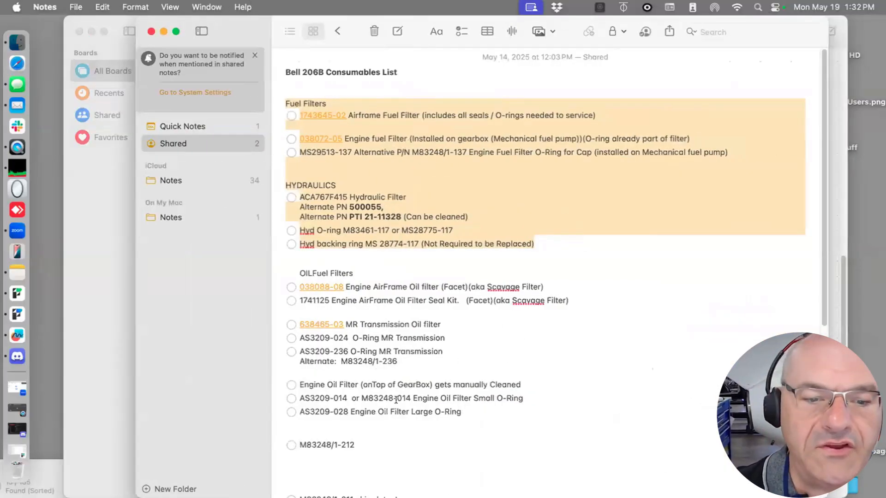
left_click_drag(376, 443, 329, 96)
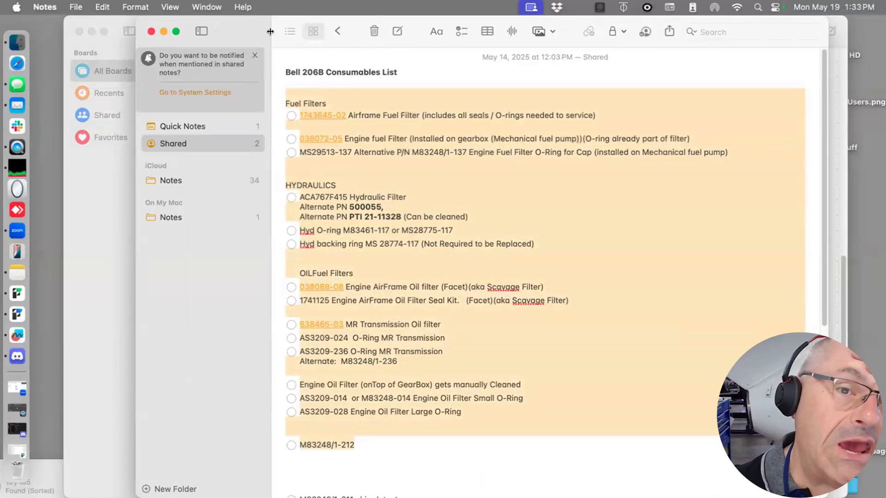
left_click_drag(396, 70, 280, 72)
left_click_drag(272, 31, 878, 372)
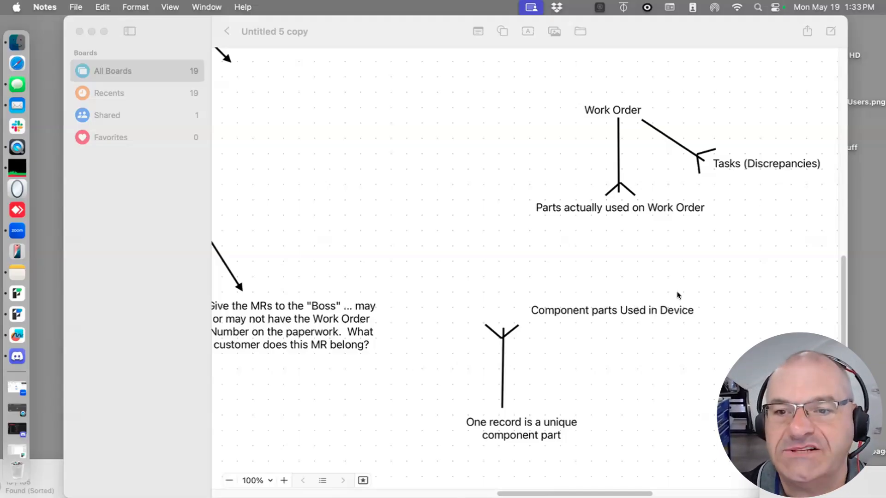
Switch back to Freeform and narrow the "Parts actually used on Work Order" text box so it wraps onto two lines
left_click(622, 207)
left_click(652, 207)
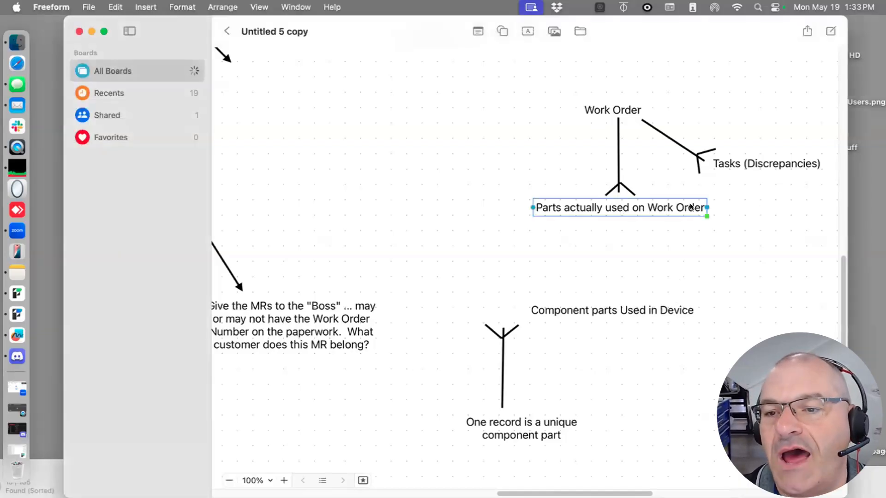
left_click_drag(708, 207, 632, 213)
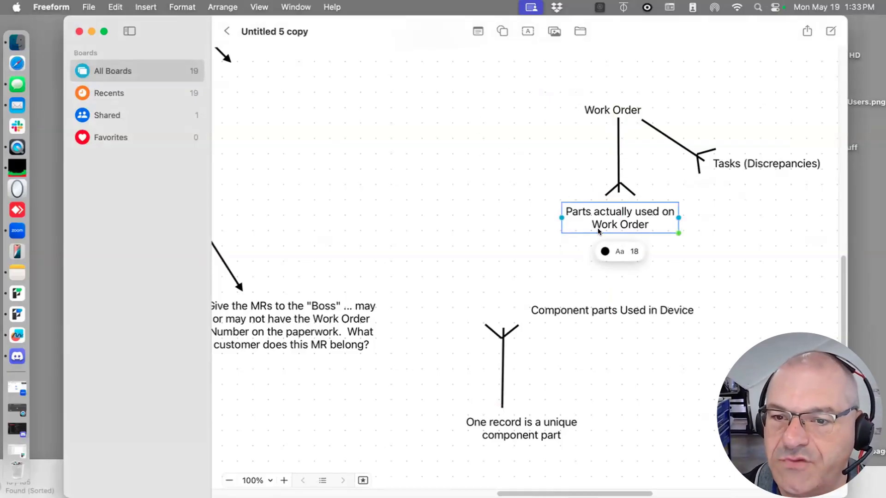
left_click(706, 310)
Duplicate the "Parts actually used on Work Order" label and place the copy in the empty area left of the Work Order group
left_click(625, 223)
key("super+c")
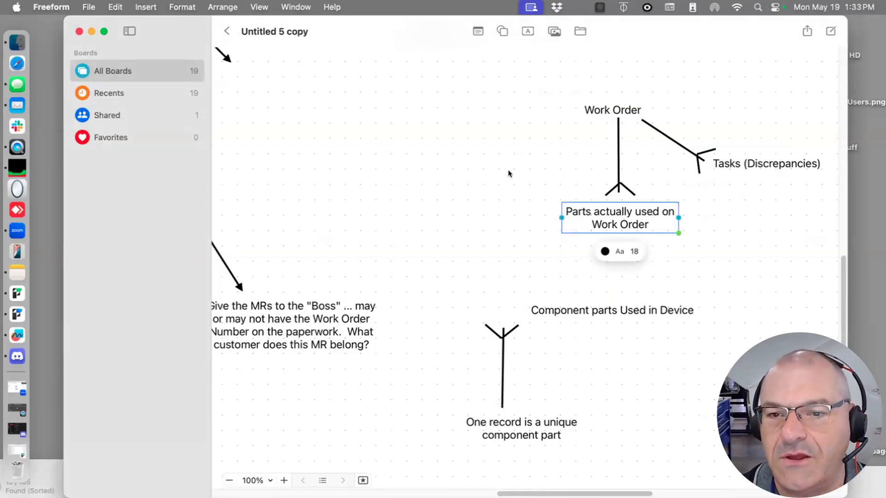
left_click(509, 174)
key("super+v")
left_click_drag(621, 253, 533, 160)
Replace the copied label's text with "Individual Parts that may be used on a Work Order" and shift it slightly down and left
double_click(448, 136)
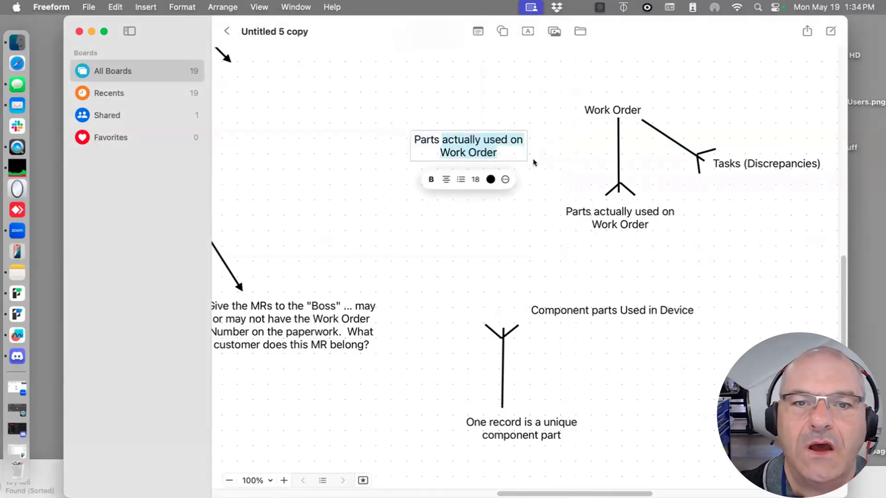
key("super+a")
type("Indiv")
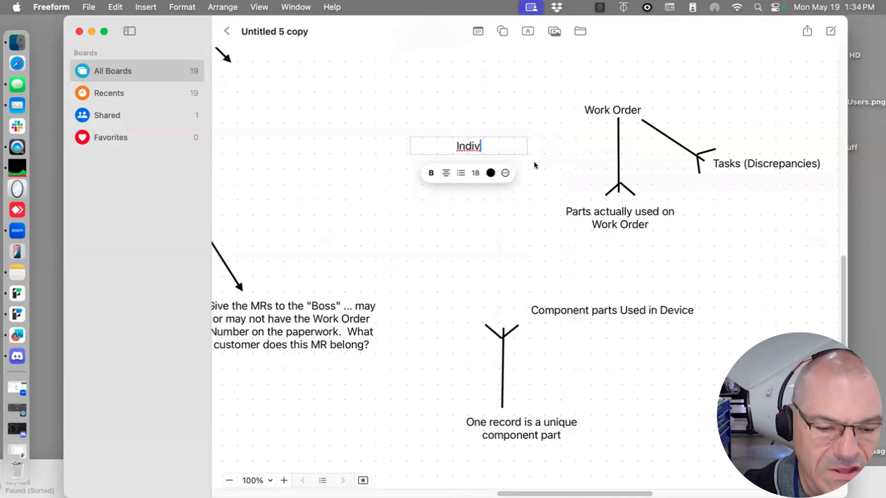
type("idual Parts ")
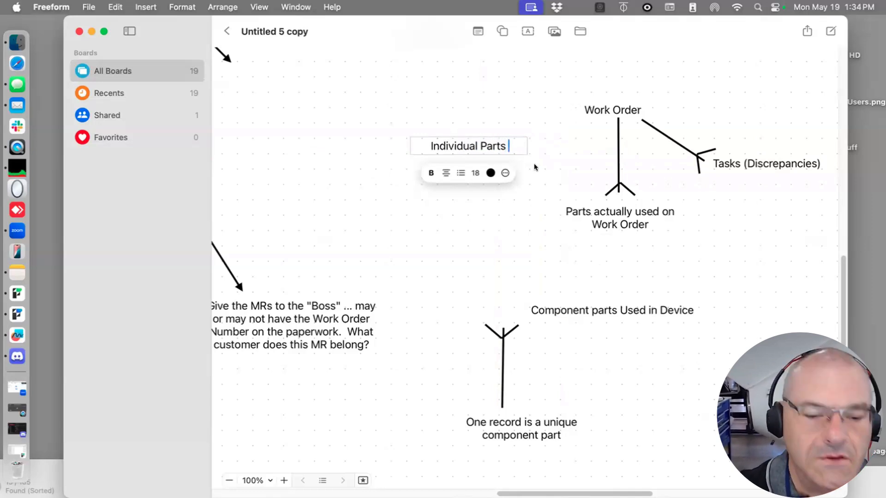
type("that ")
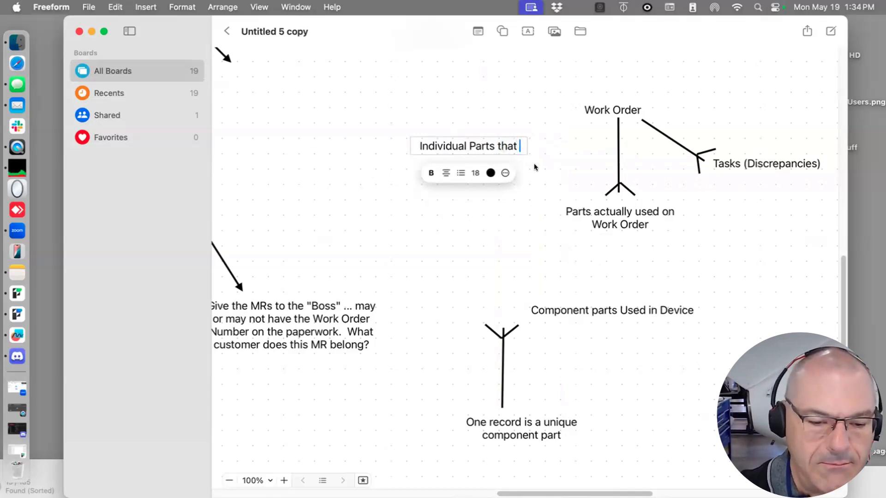
type("may be used")
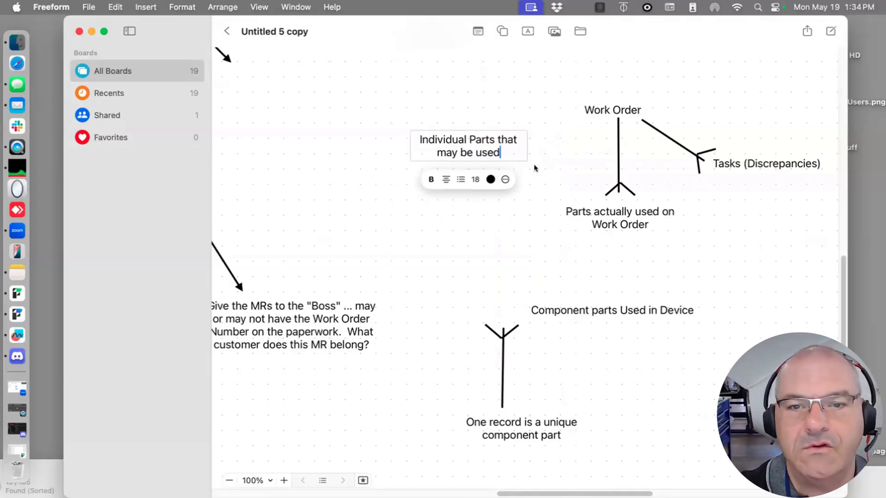
type(" on a Work O")
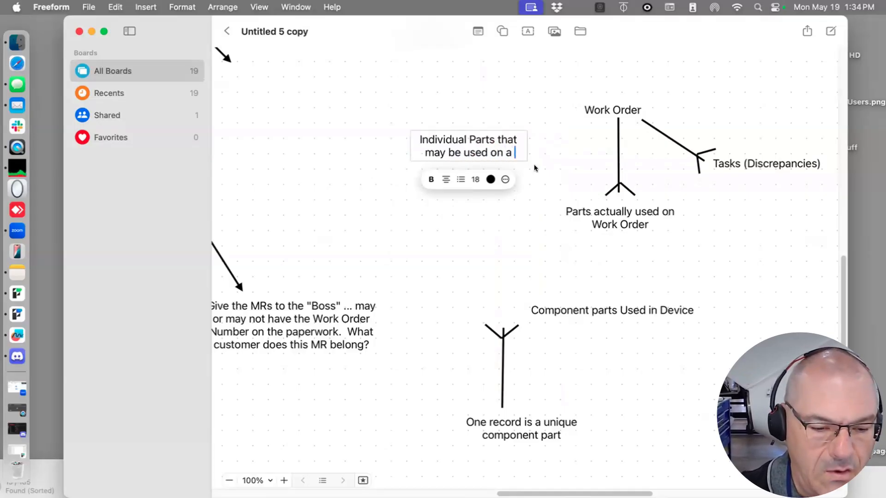
type("r")
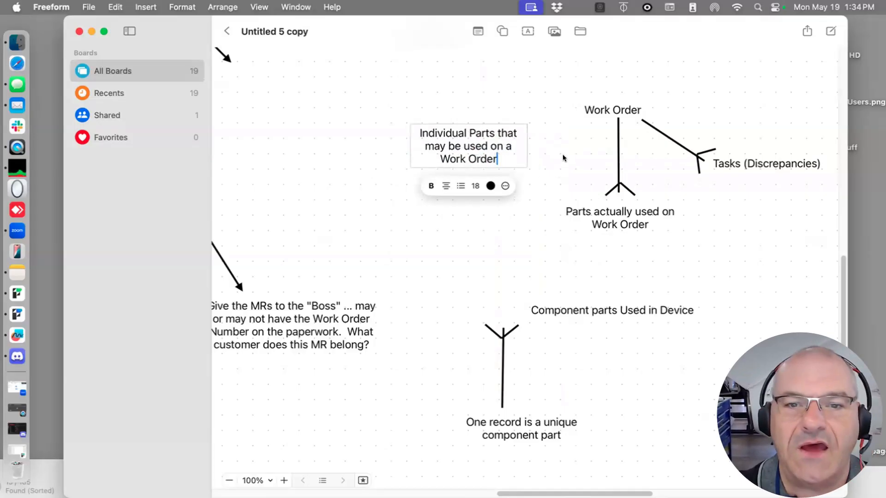
left_click(562, 155)
left_click_drag(483, 147, 472, 162)
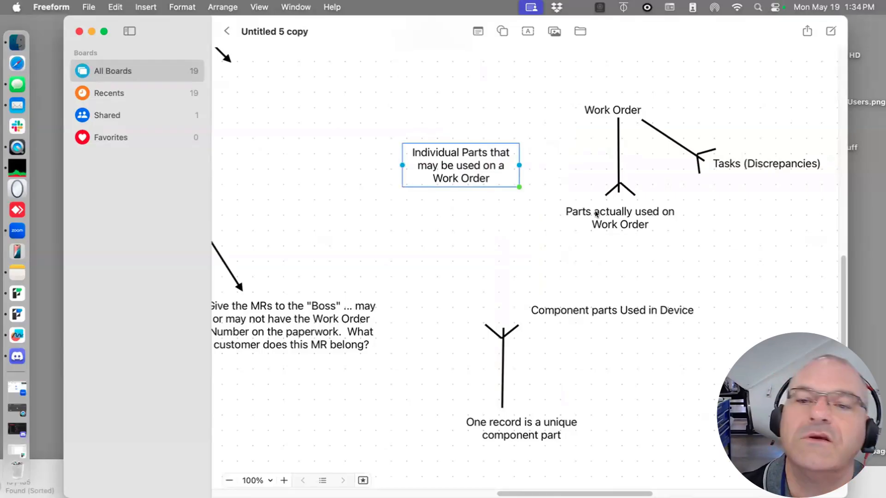
Add "Individual" before "Parts actually used on Work Order" and nudge the "Individual Parts that may be used" label up and left
double_click(567, 211)
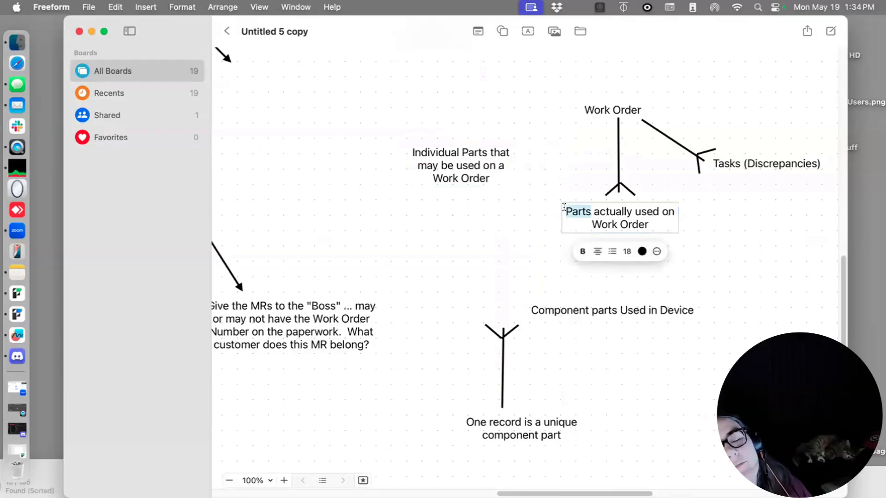
type("Individua")
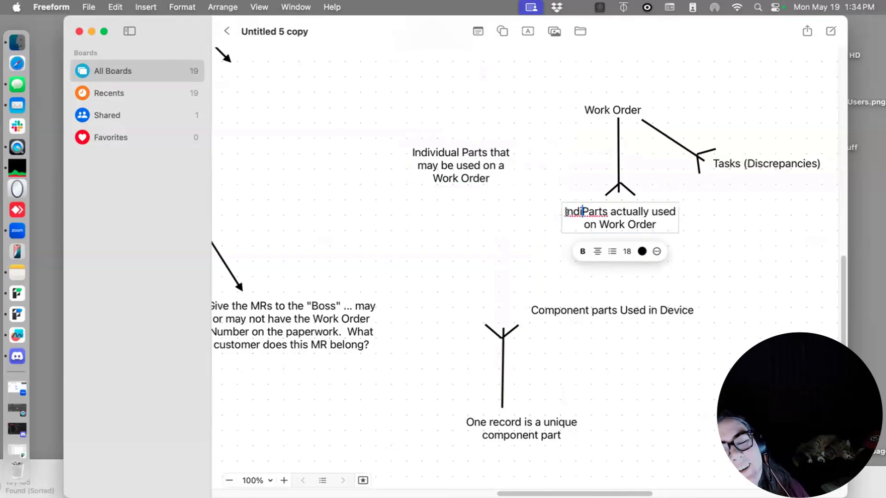
type("l")
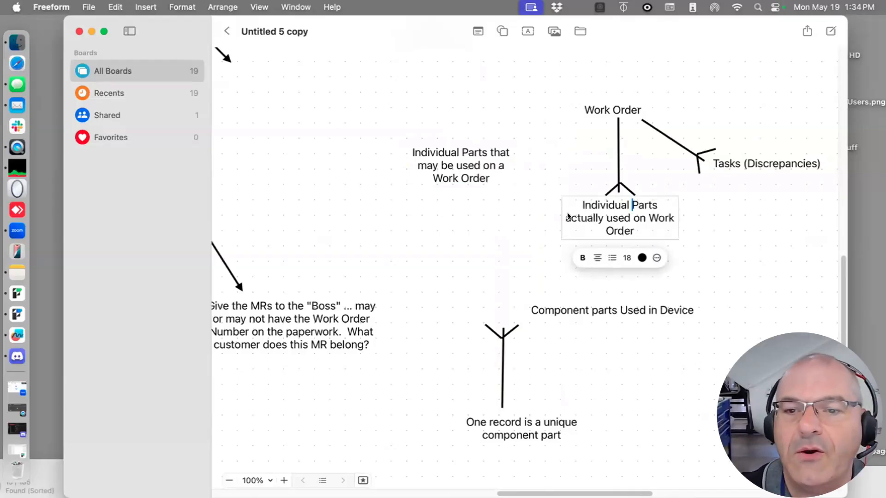
left_click(722, 255)
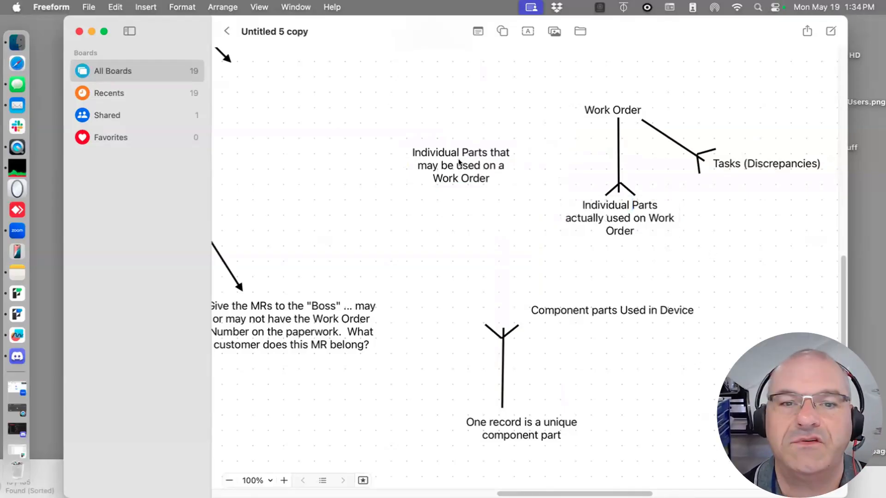
left_click_drag(515, 161, 508, 153)
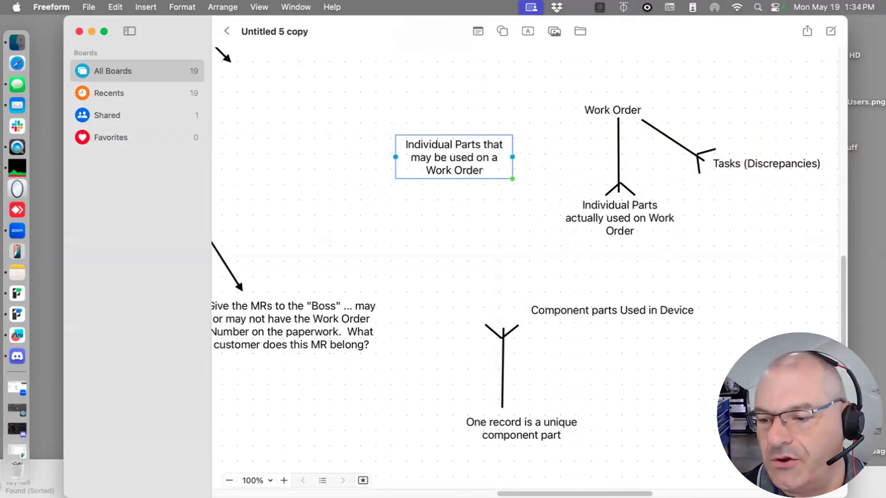
Bring the Bell 206B Consumables List in Notes back over the diagram to compare its items with the Individual Parts labels
left_click_drag(885, 494, 565, 92)
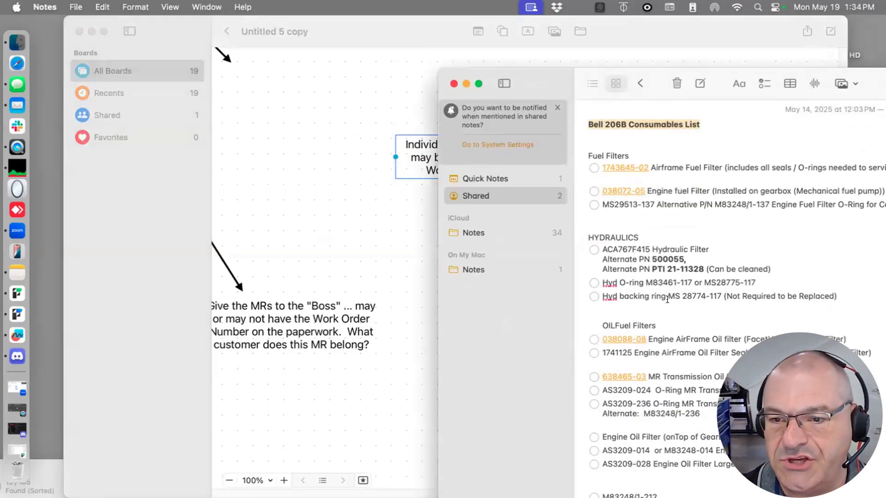
key("super+w")
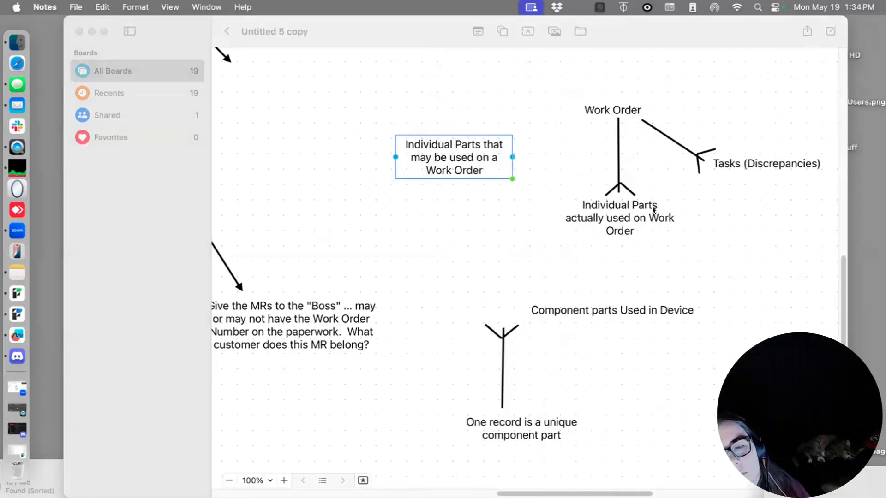
left_click(656, 232)
left_click(647, 249)
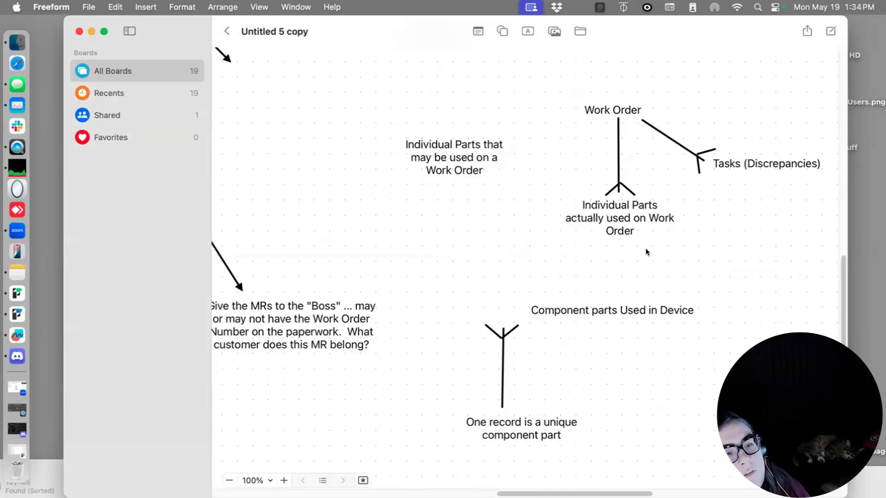
key("super+Tab")
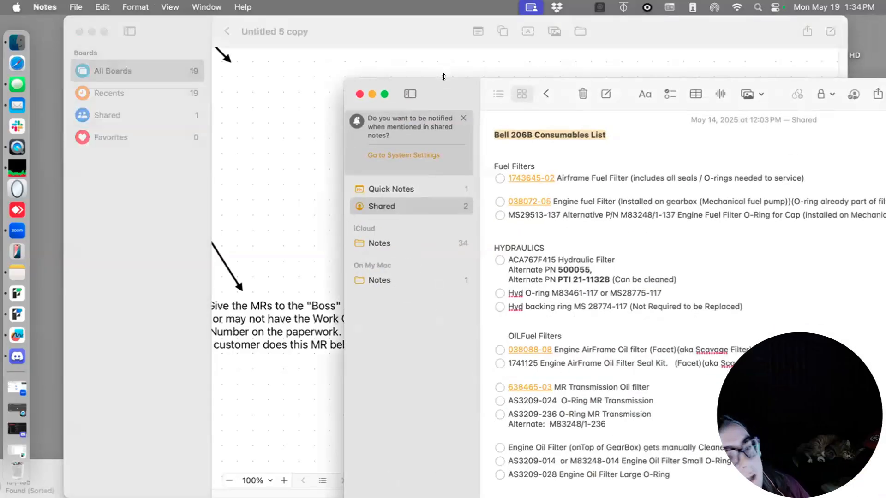
Move the Notes window off the diagram and shift the "Individual Parts that may be used on a Work Order" label slightly down
left_click_drag(444, 77, 885, 365)
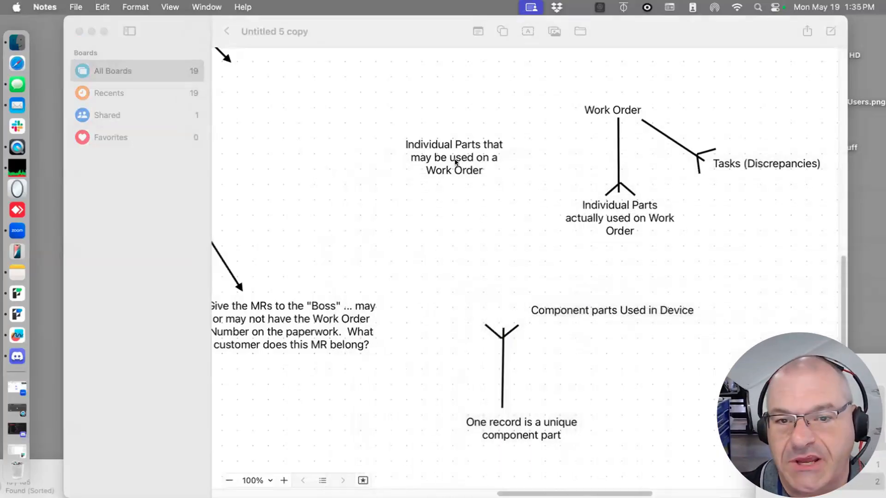
left_click(437, 162)
left_click_drag(437, 162, 436, 186)
Bring the Bell 206B Consumables List back over the diagram, examine its fuel filter, hydraulics and remaining parts entries, and clear the note off the board
left_click_drag(867, 365, 877, 309)
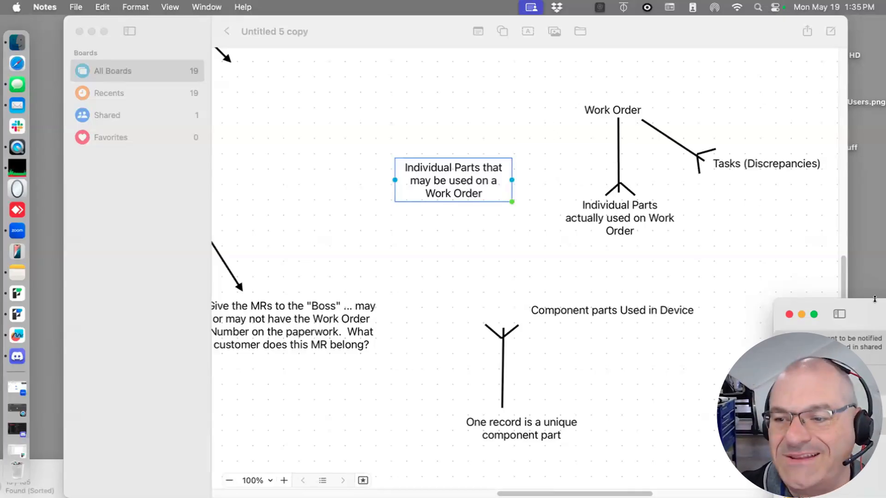
left_click_drag(875, 303, 419, 64)
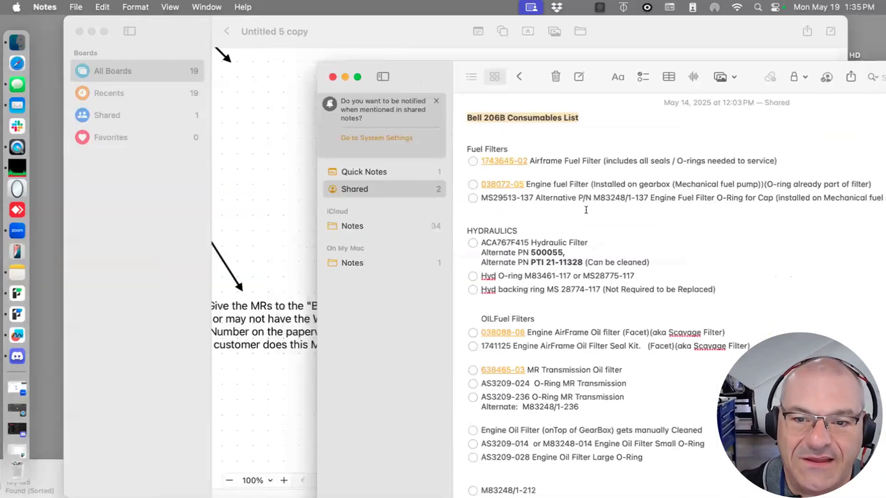
left_click_drag(720, 291, 465, 114)
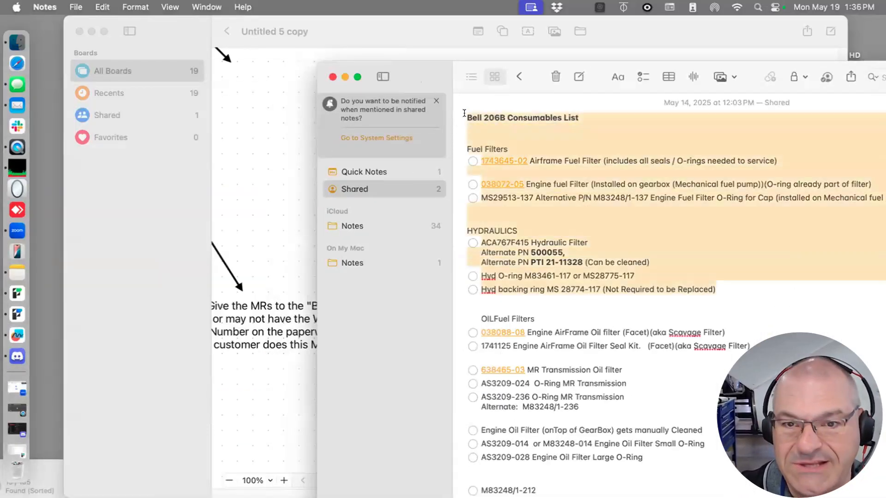
left_click_drag(737, 295, 470, 114)
left_click(595, 164)
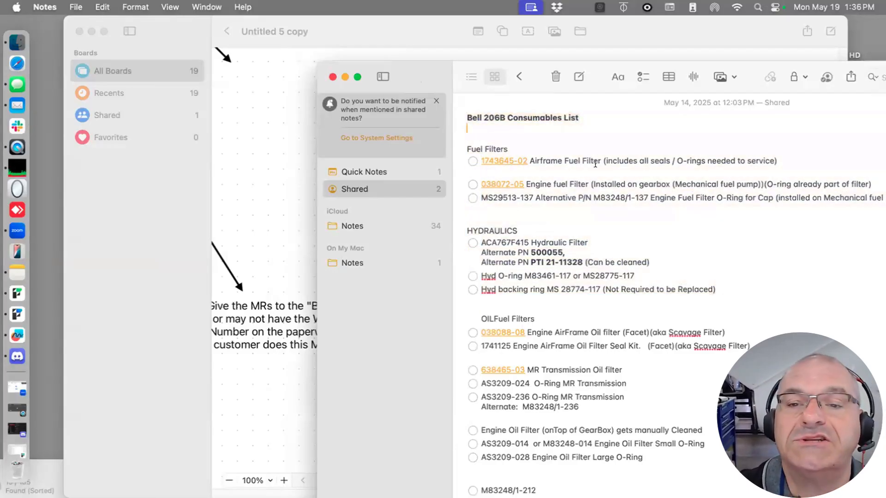
left_click_drag(481, 307, 471, 114)
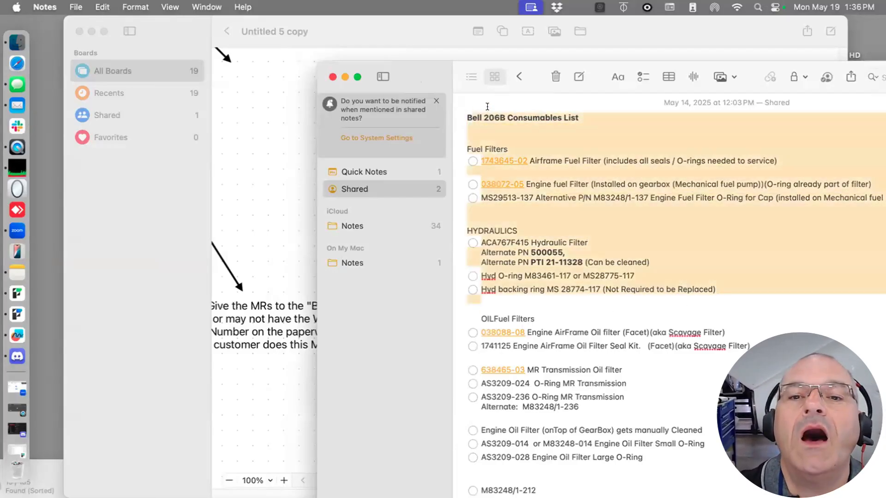
left_click(478, 99)
left_click_drag(456, 59, 456, 264)
left_click_drag(594, 275, 521, 76)
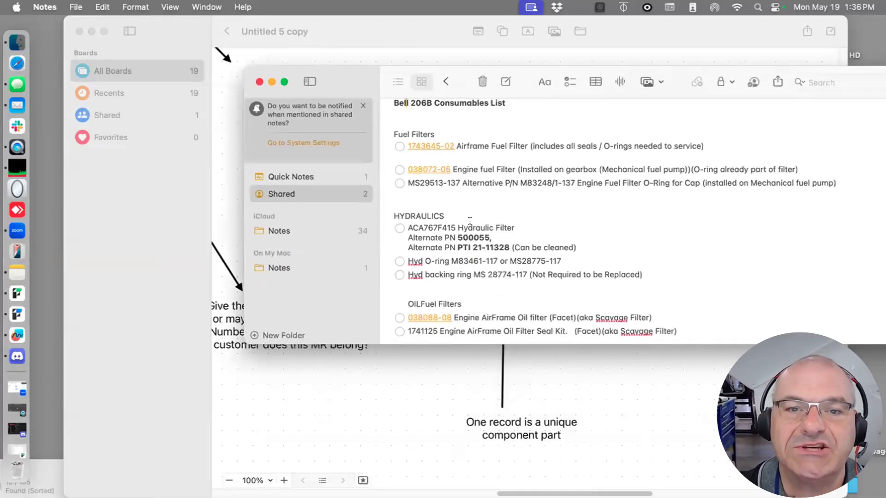
scroll(473, 219, "up", 1)
scroll(486, 231, "down", 10)
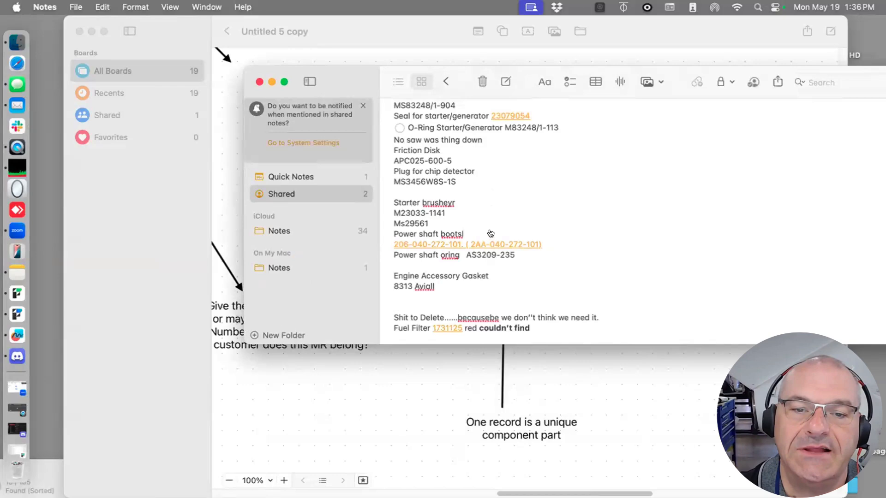
scroll(486, 184, "up", 10)
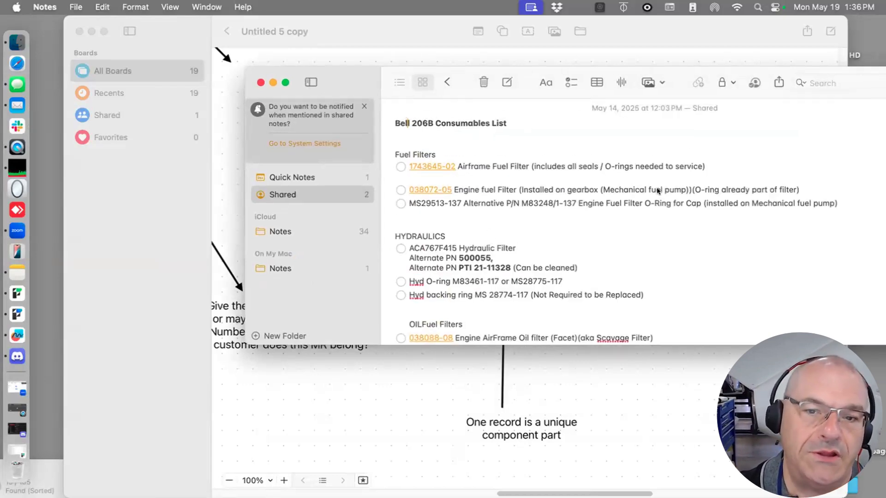
key("super+w")
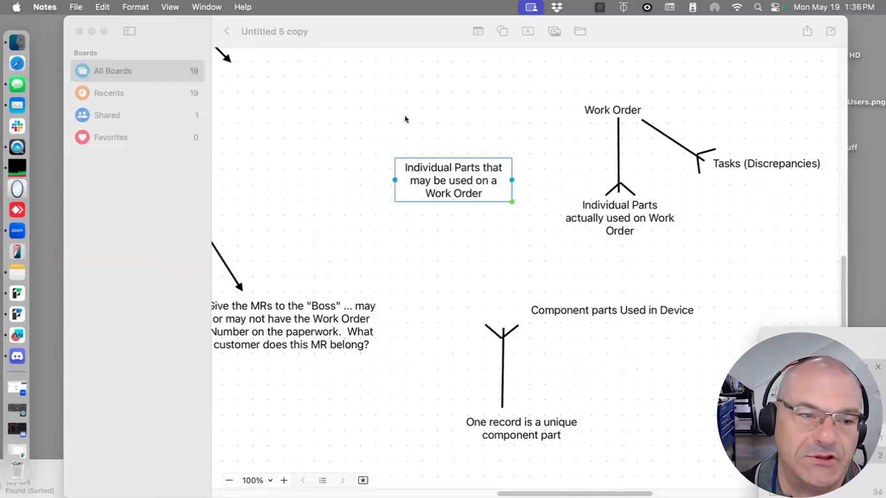
Duplicate the "Individual Parts that may be used on a Work Order" label in Freeform and place the copy above the original
left_click(466, 224)
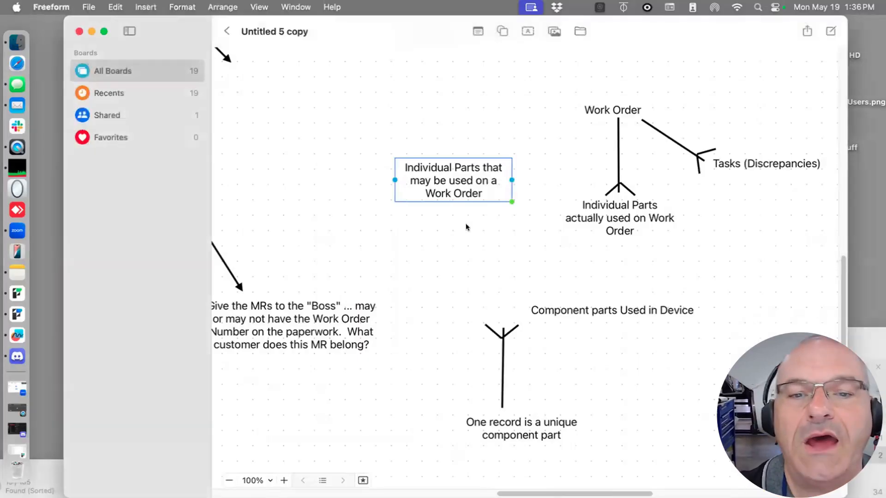
left_click(458, 193)
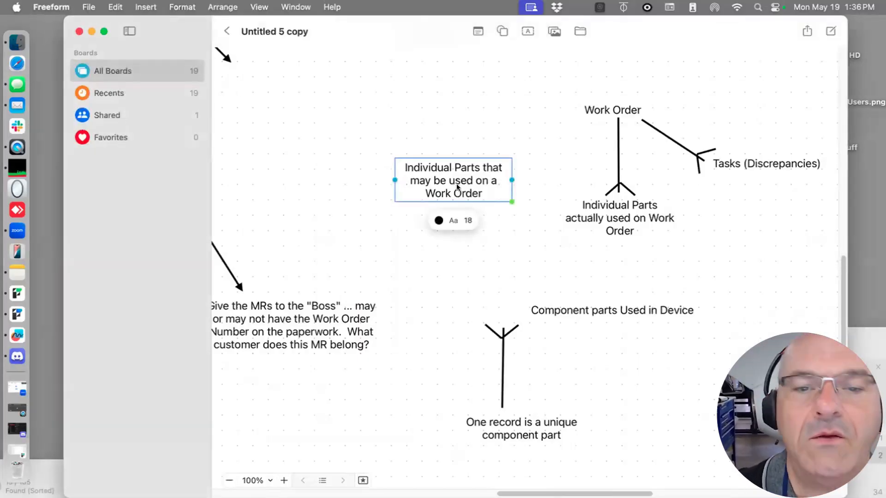
key("super+c")
left_click(434, 115)
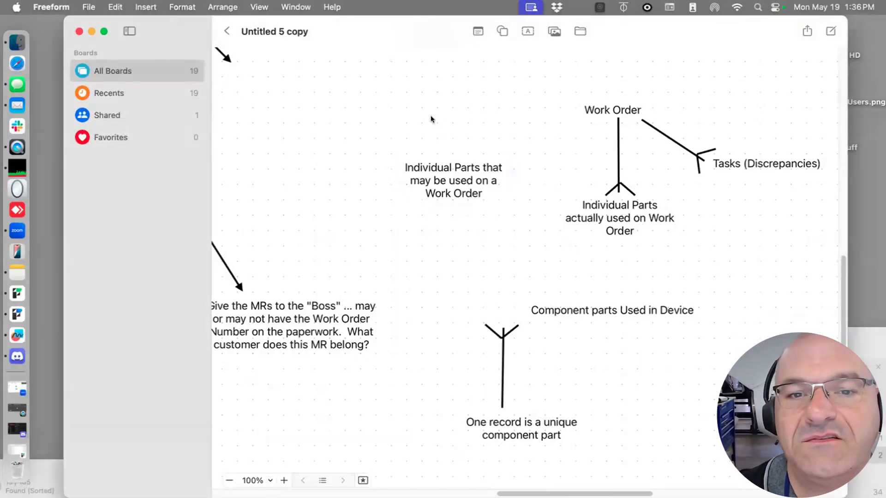
key("super+v")
left_click_drag(470, 220, 405, 107)
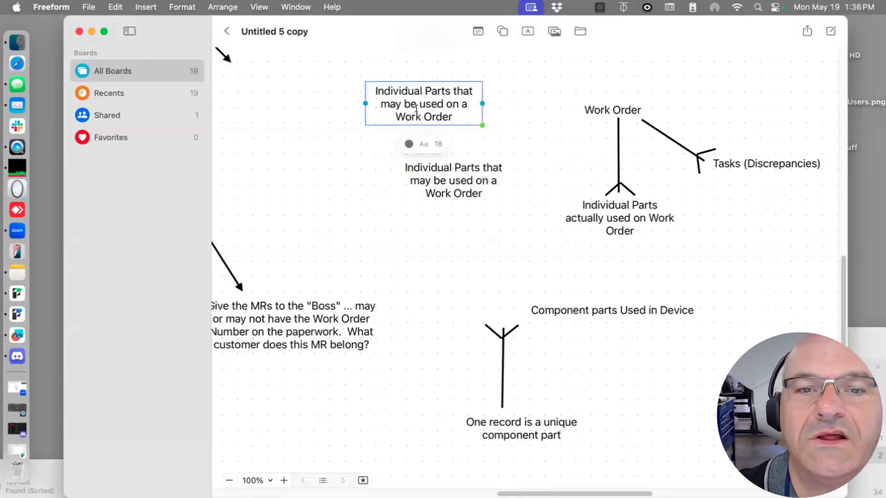
Replace the copy's text with "Library of Need parts for an individual inspection of an individual Model" and shift both labels down and left
double_click(418, 112)
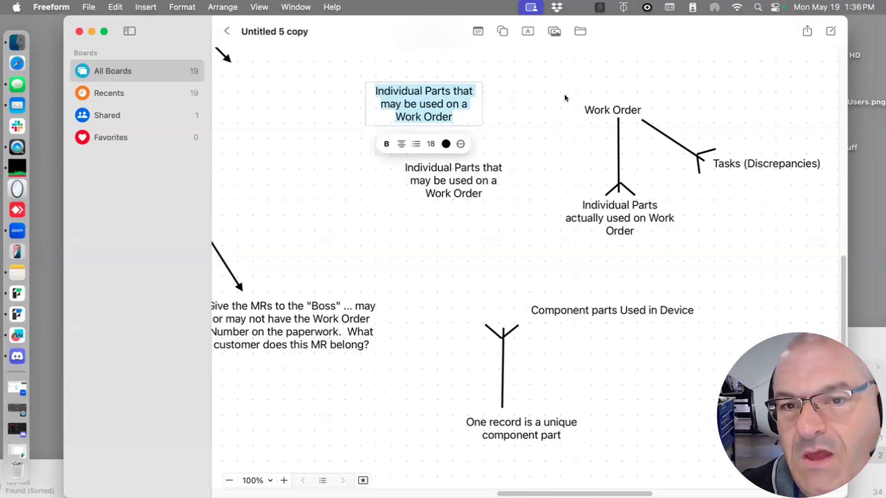
type("Li")
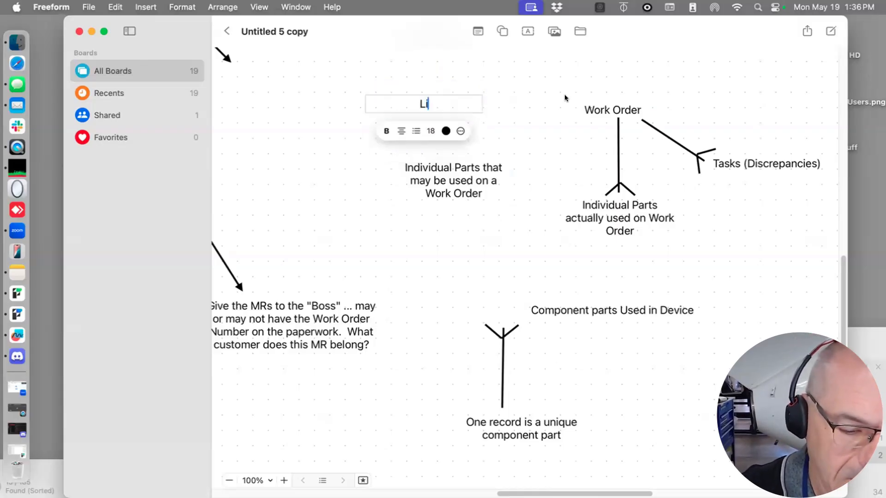
type("brary of N")
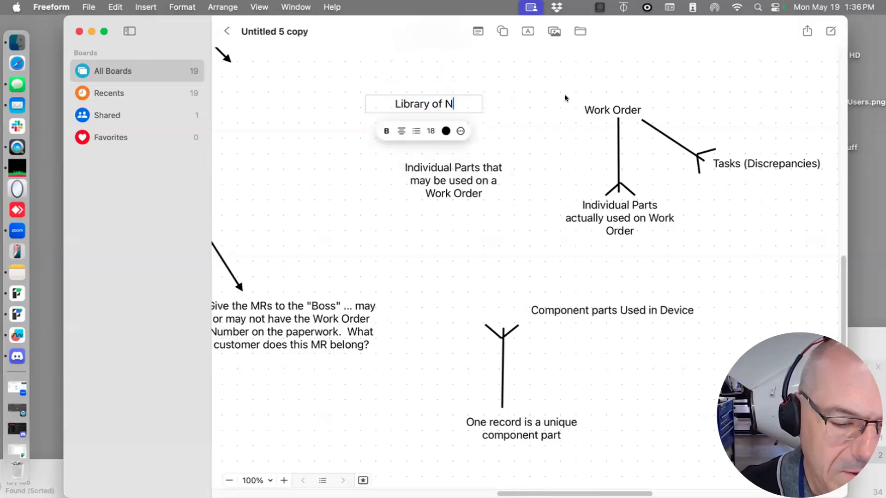
type("eed parts ")
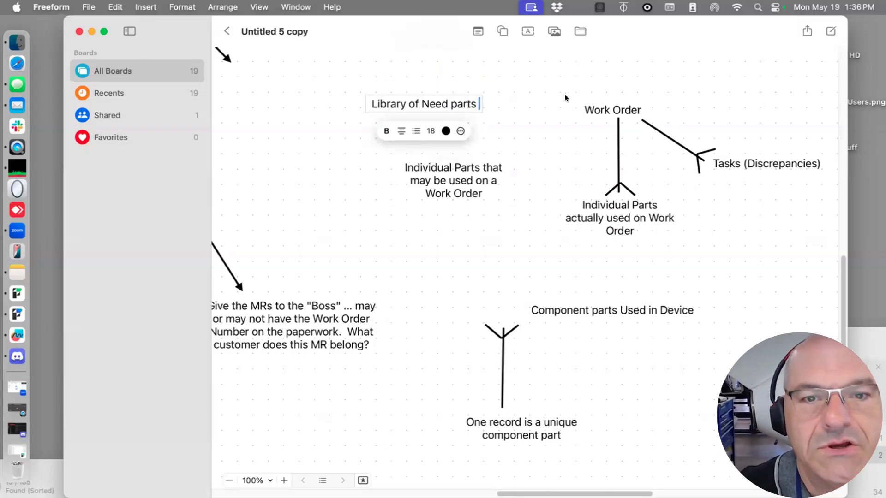
type("for an individual")
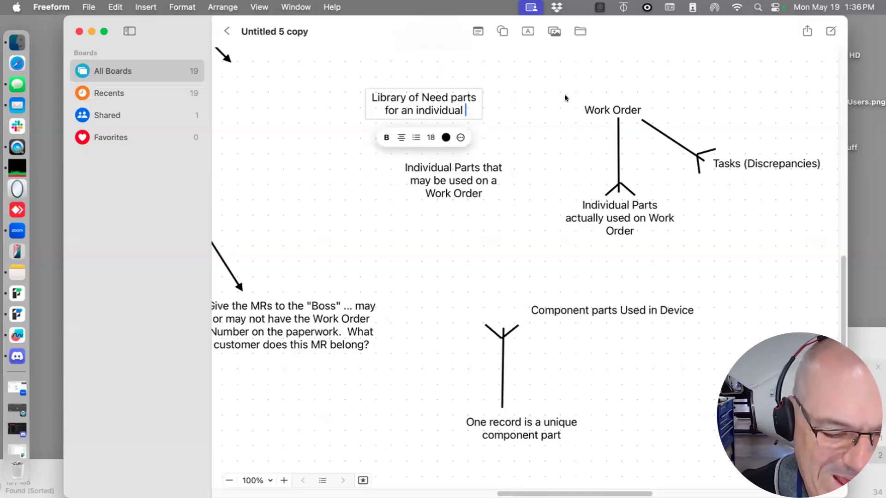
type(" inspection")
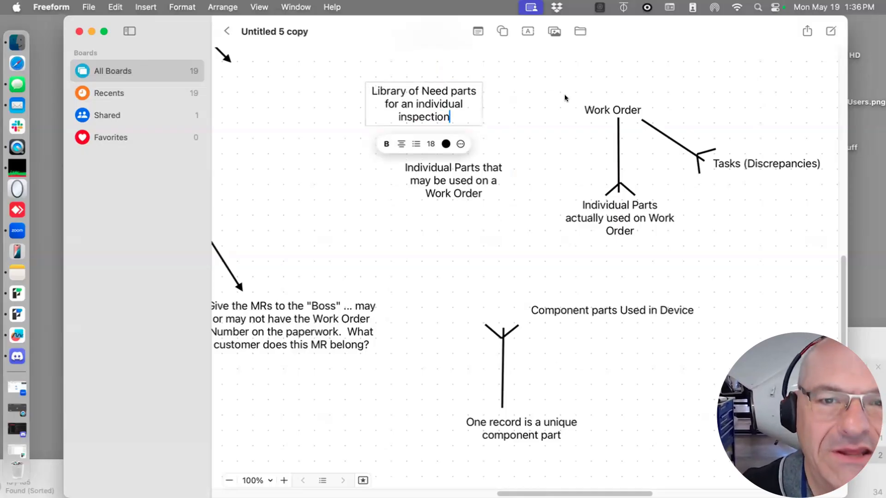
type(" of an indi")
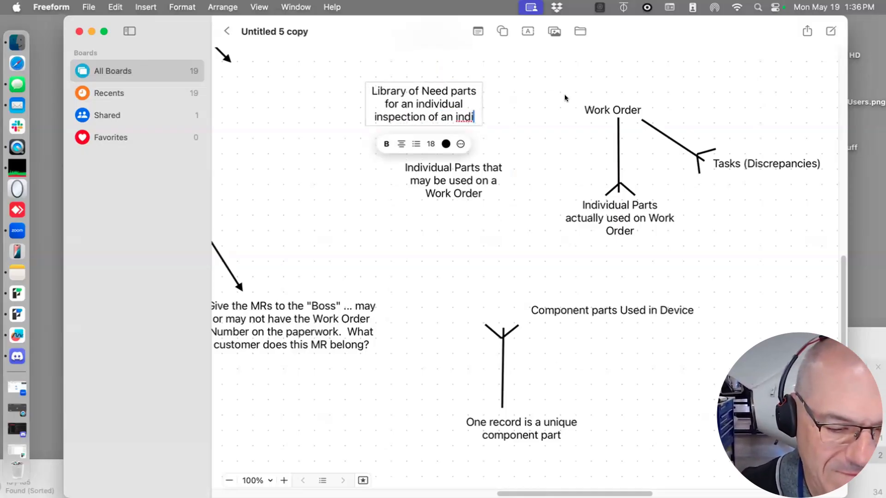
type("vidual Model")
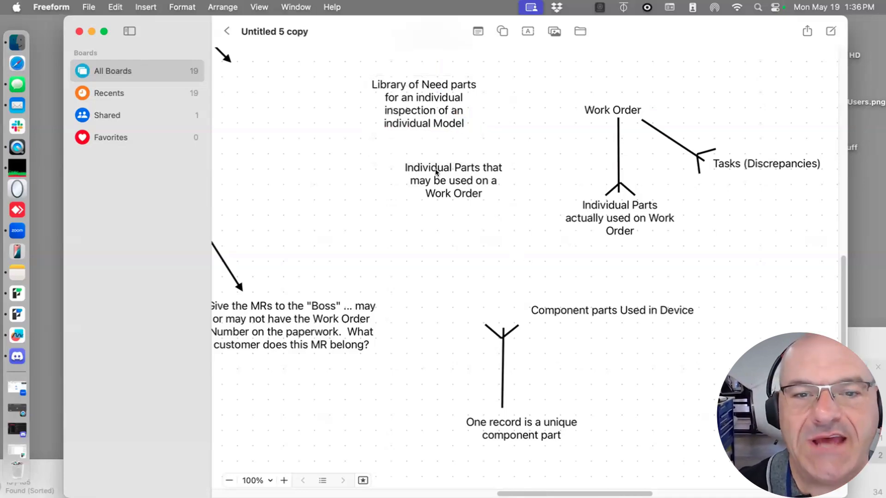
left_click_drag(436, 169, 395, 196)
mouse_move(440, 99)
left_mouse_down()
mouse_move(417, 105)
mouse_move(429, 105)
left_mouse_up()
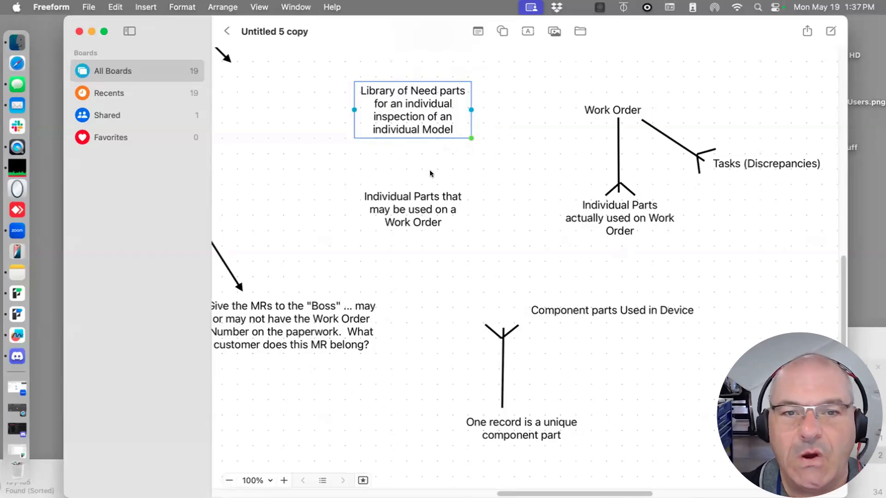
Bring the Notes window back and append "for an Annual Inspection/100/300" to the Bell 206B Consumables List title
left_click_drag(867, 341, 455, 235)
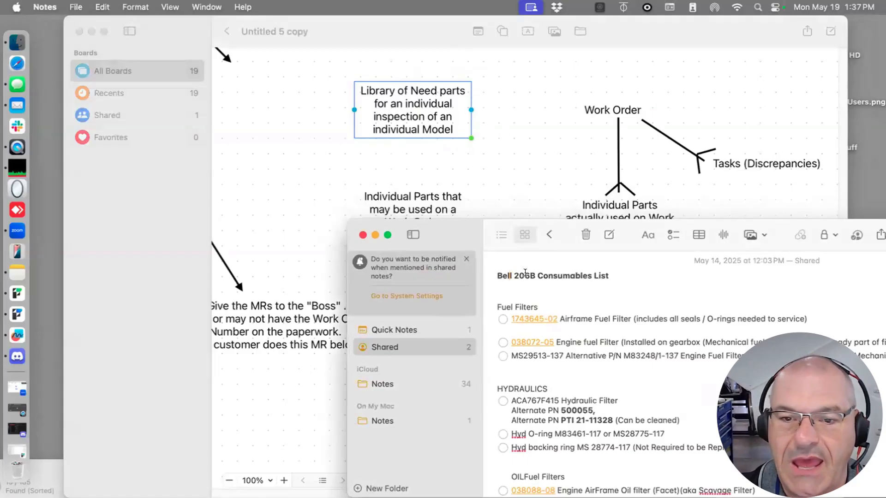
left_click(614, 272)
type("for an ")
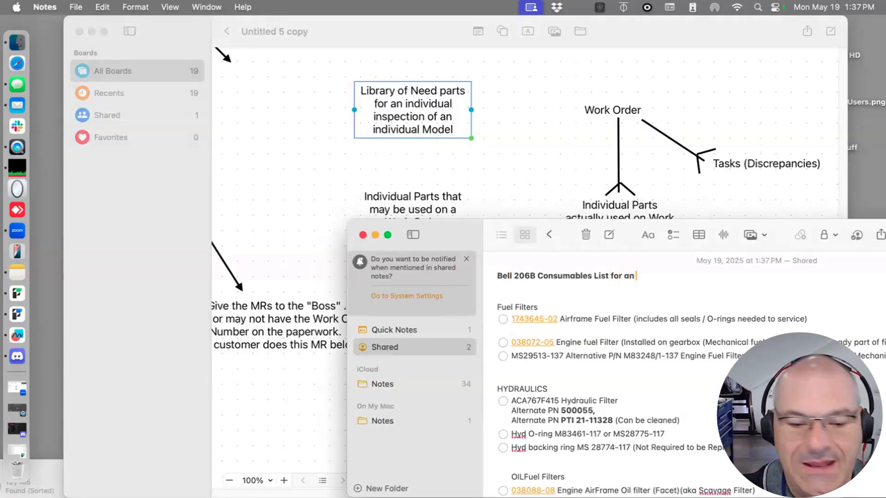
type("Annual Inspe")
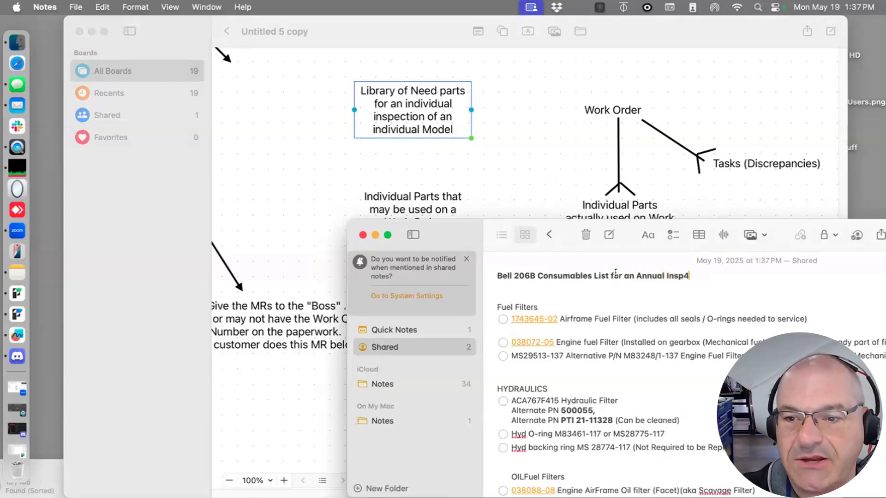
type("cti")
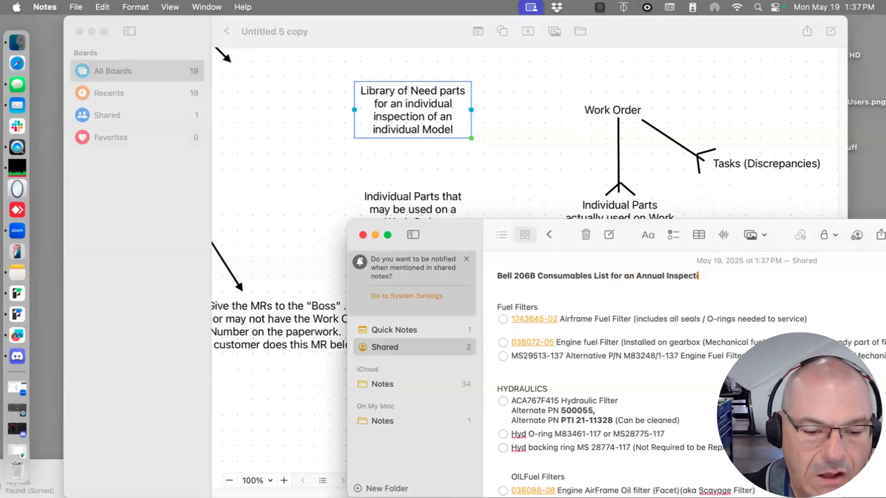
type("on")
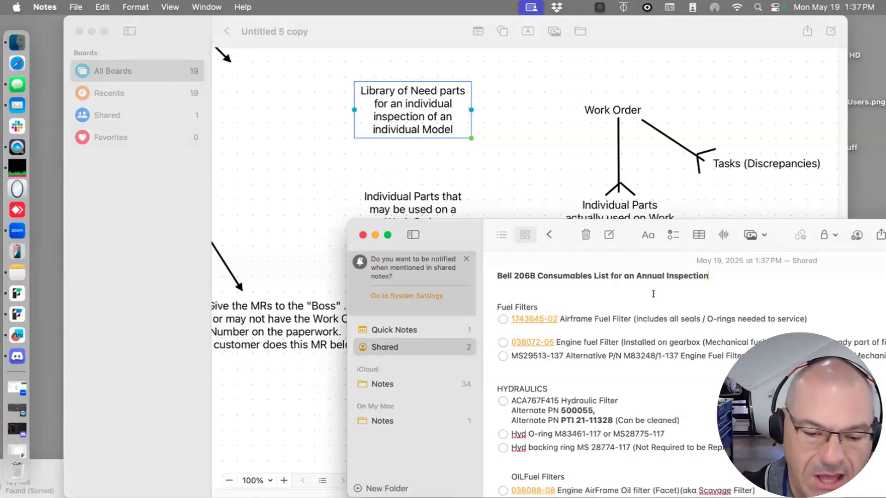
type("/100/300")
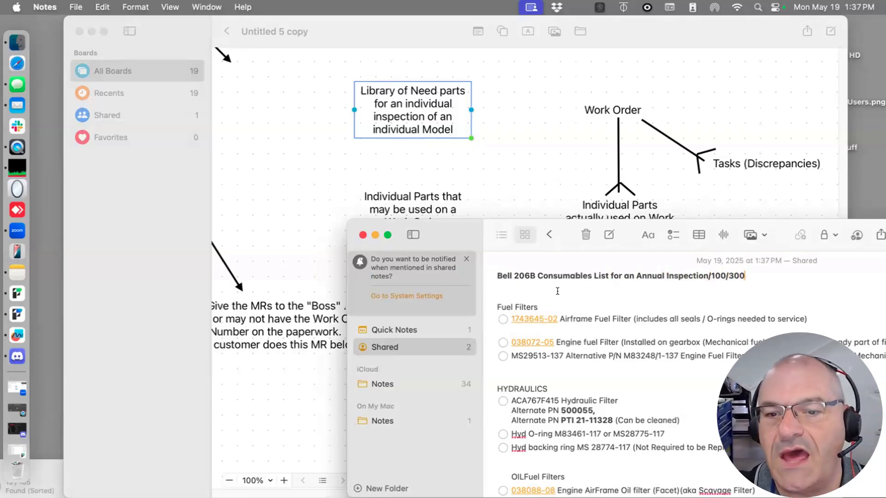
left_click_drag(537, 275, 489, 275)
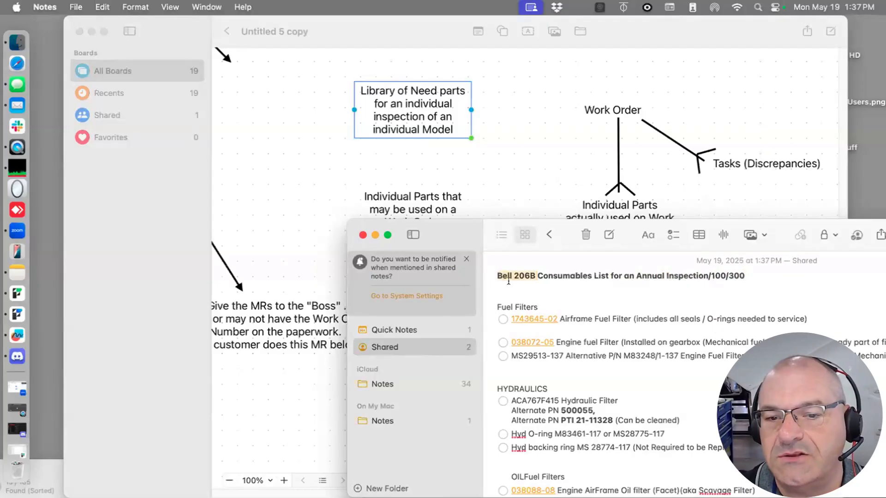
left_click(799, 274)
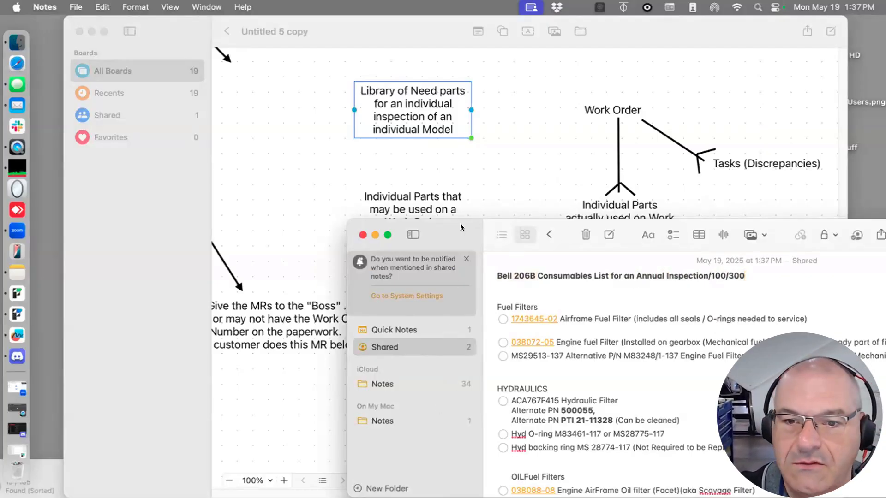
Create a new note titled "Annual Inspection of HoneyMooner Deluxe Ballon 5A" and highlight the model name in it
left_click_drag(460, 227, 378, 158)
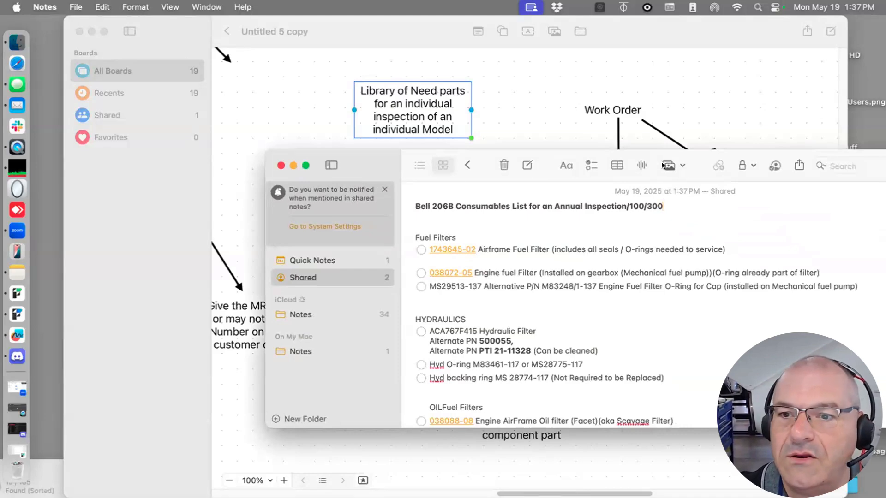
key("super+n")
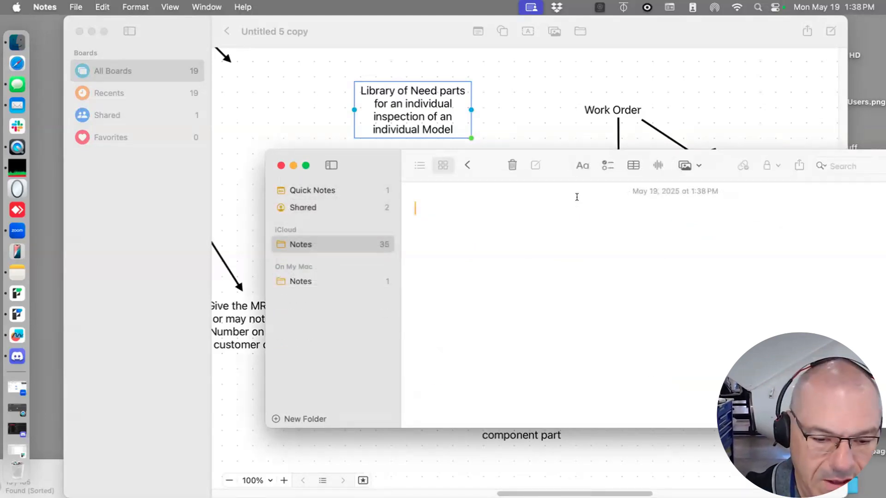
type("Annu")
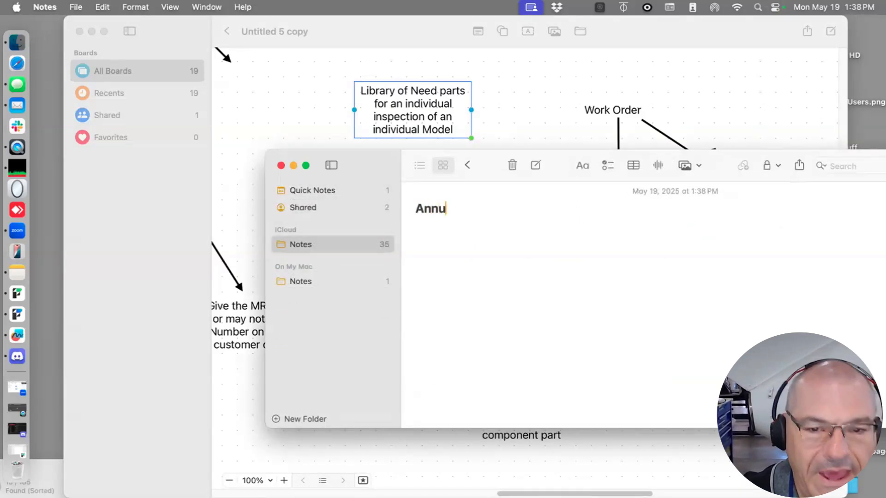
type("al Inspection o")
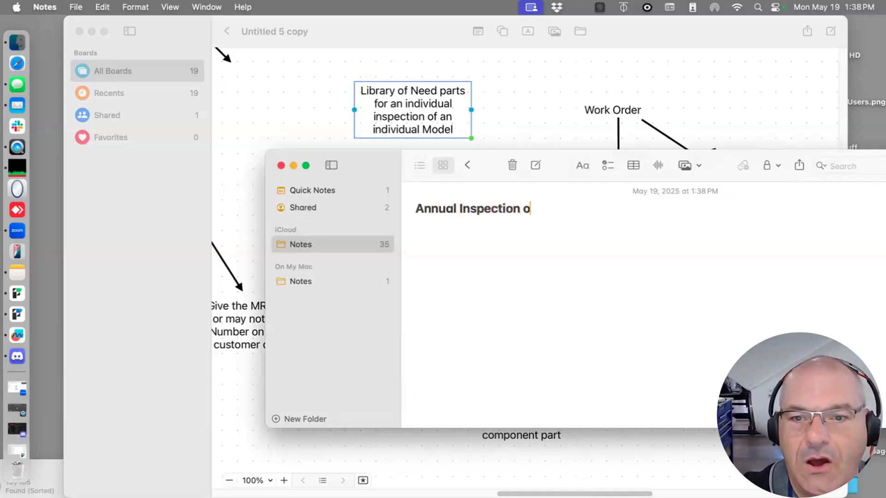
type("f H")
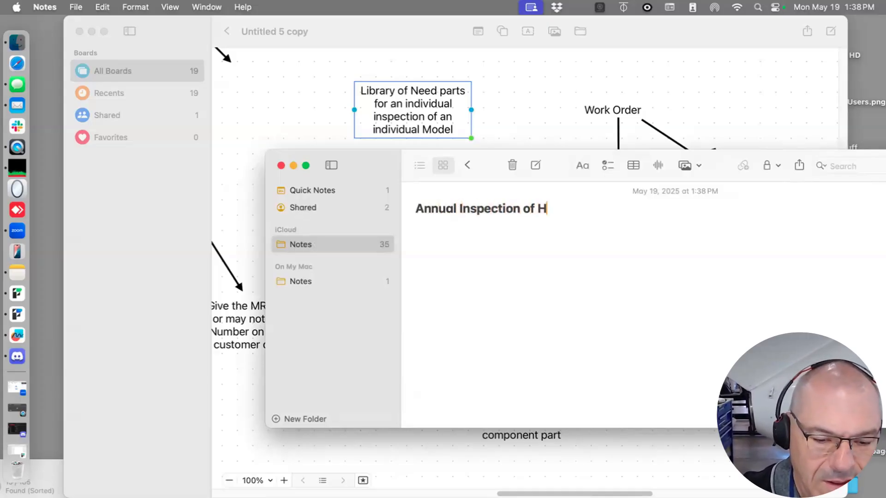
type("oneyMooner")
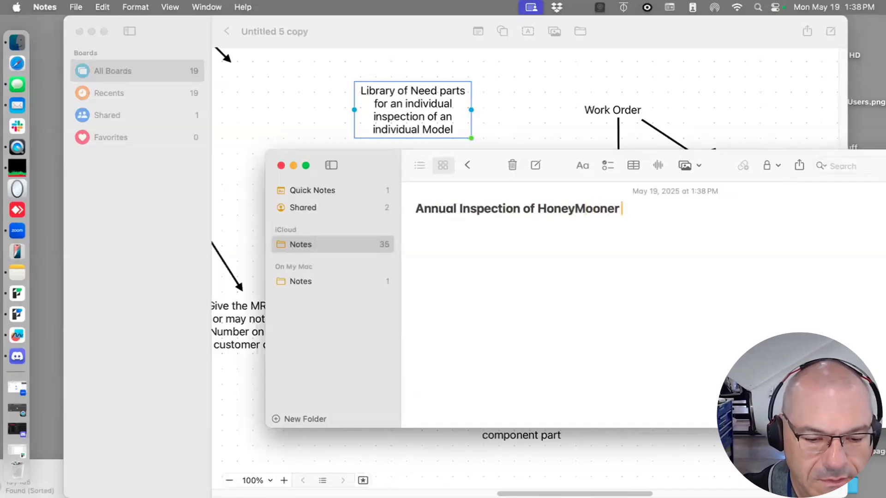
type(" Delu")
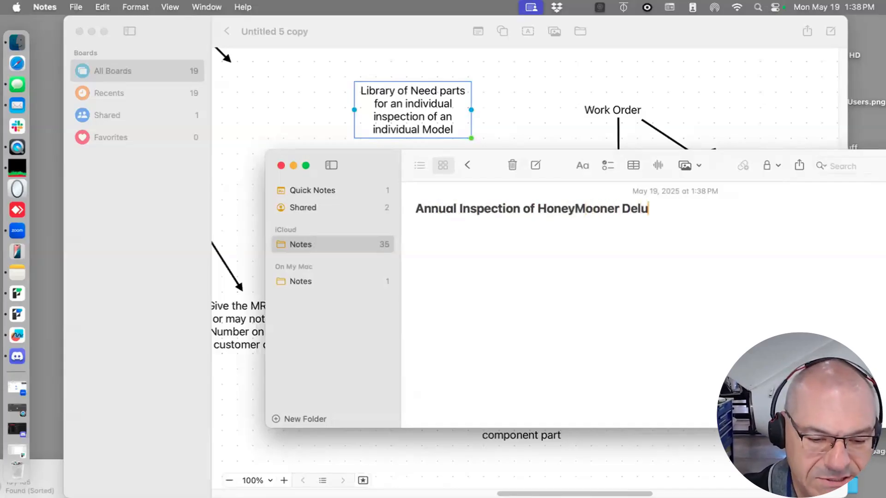
type("xe ")
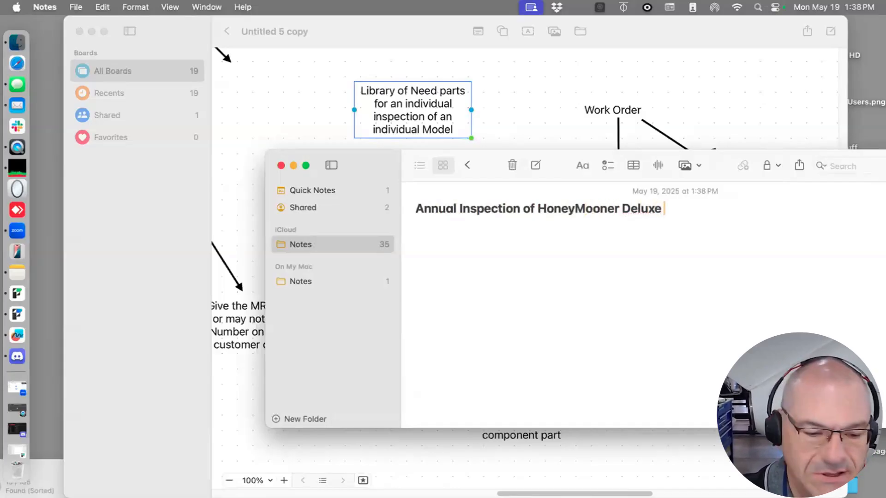
type("Ballon ")
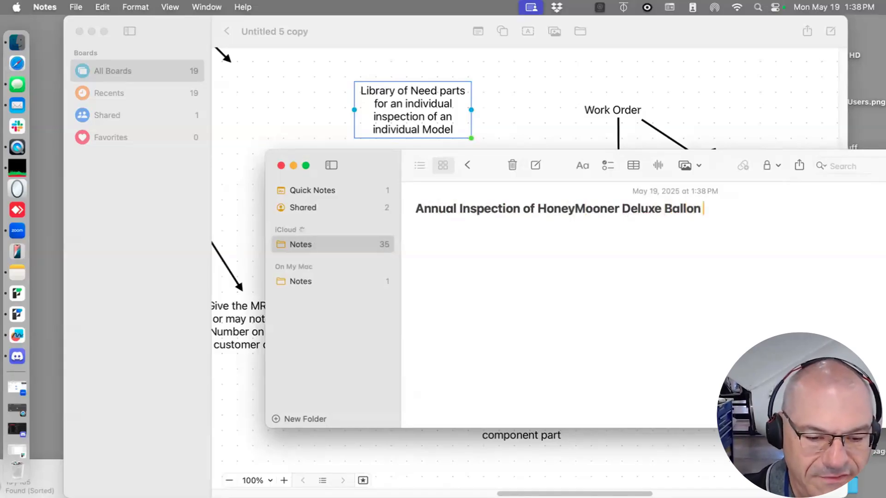
type("5A")
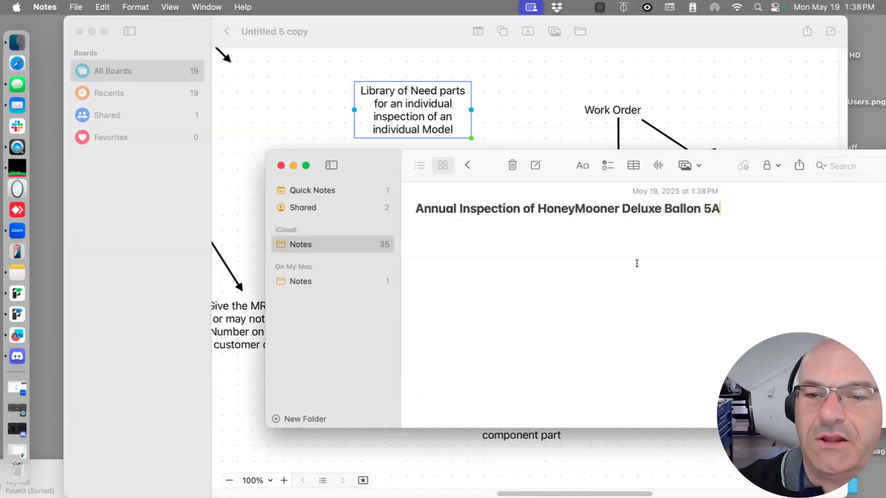
double_click(554, 202)
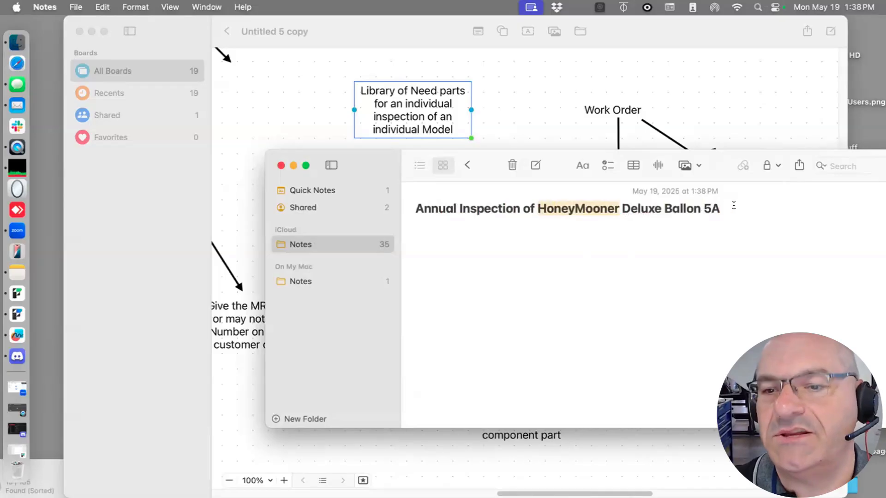
left_click_drag(733, 207, 537, 207)
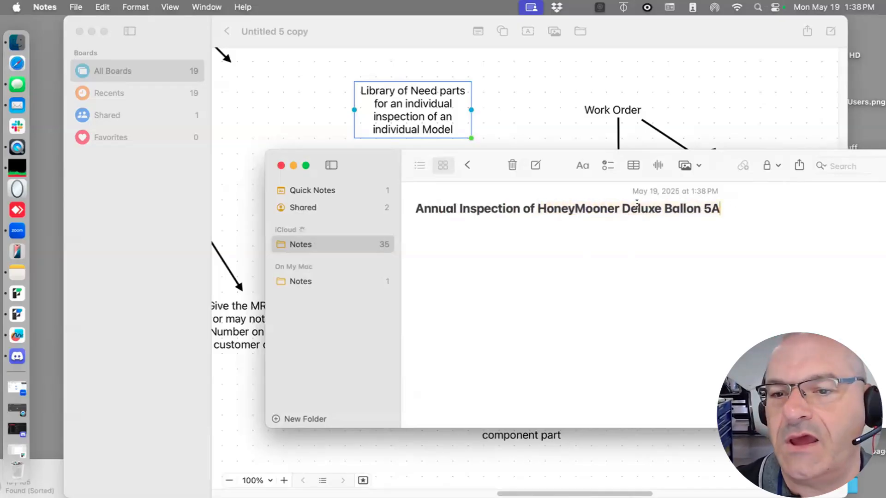
Add a bulleted list with the items "Widget" and "Widget B" under the inspection title
left_click(755, 212)
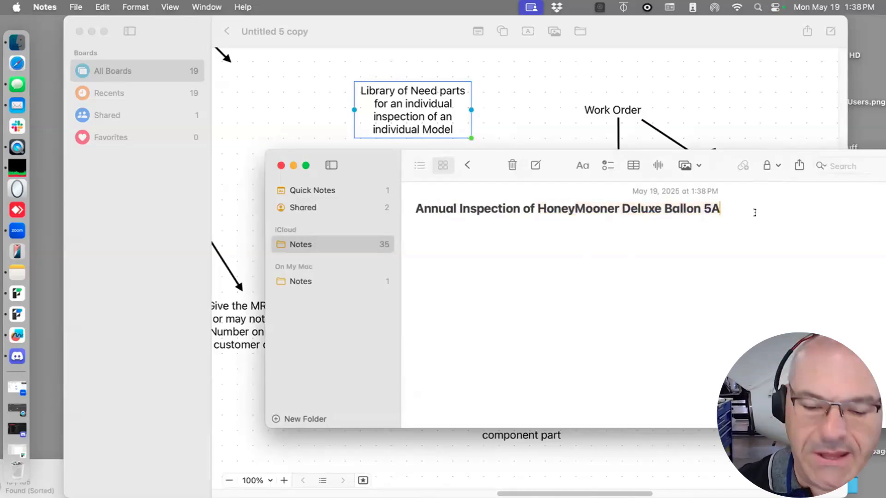
key("Return")
type("* ")
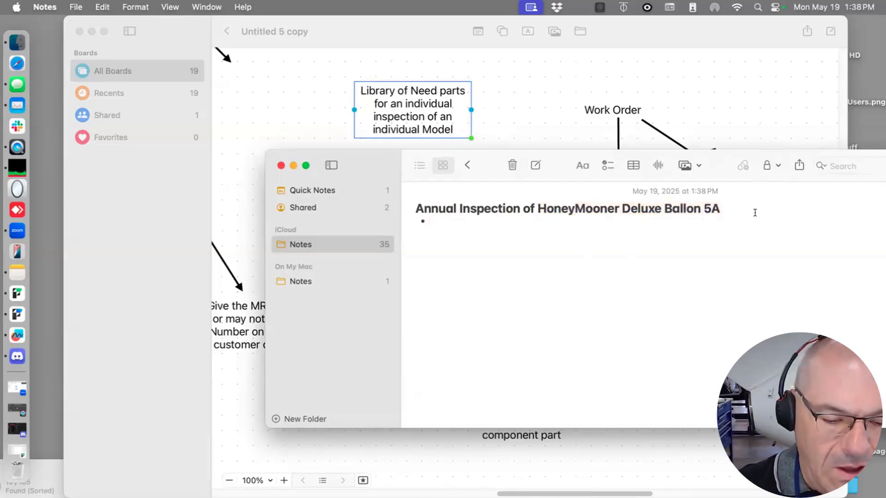
type("Widget")
type("W")
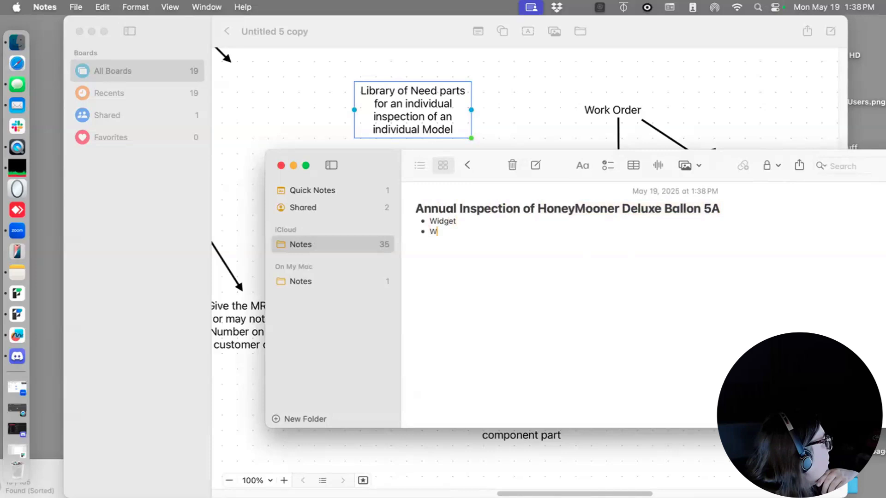
type("idget B")
key("Return")
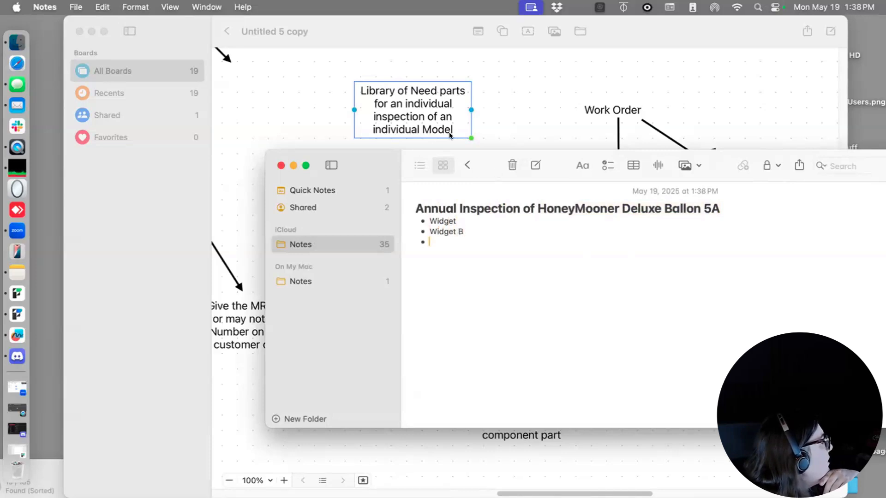
Shift the note aside to uncover the diagram and review its inspection title and both widget entries by highlighting each
left_click_drag(485, 158, 665, 199)
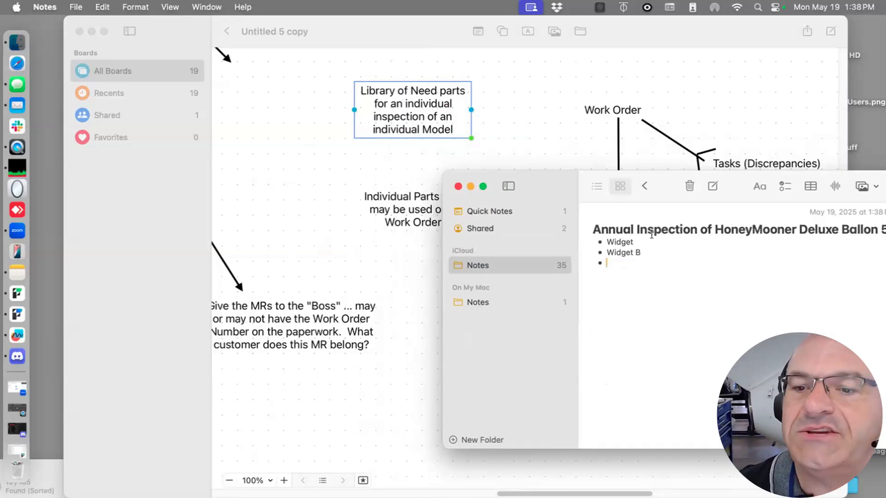
left_click_drag(591, 227, 880, 227)
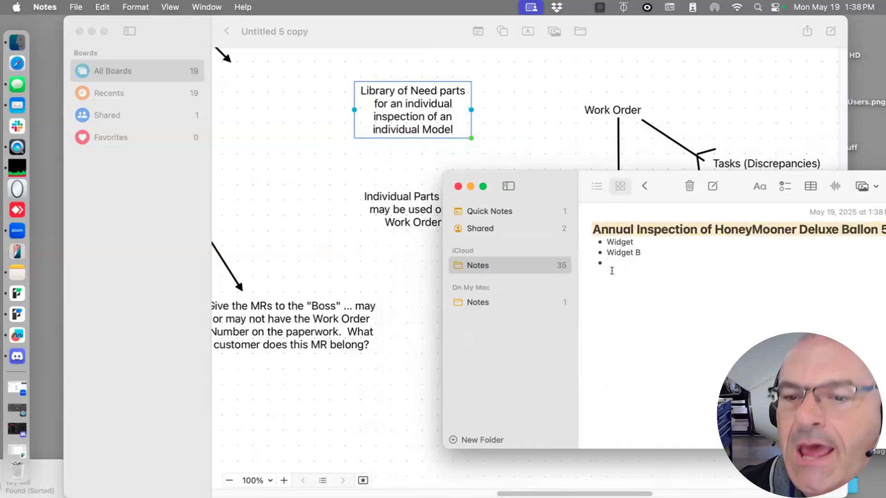
left_click_drag(652, 250, 594, 251)
left_click_drag(646, 241, 595, 242)
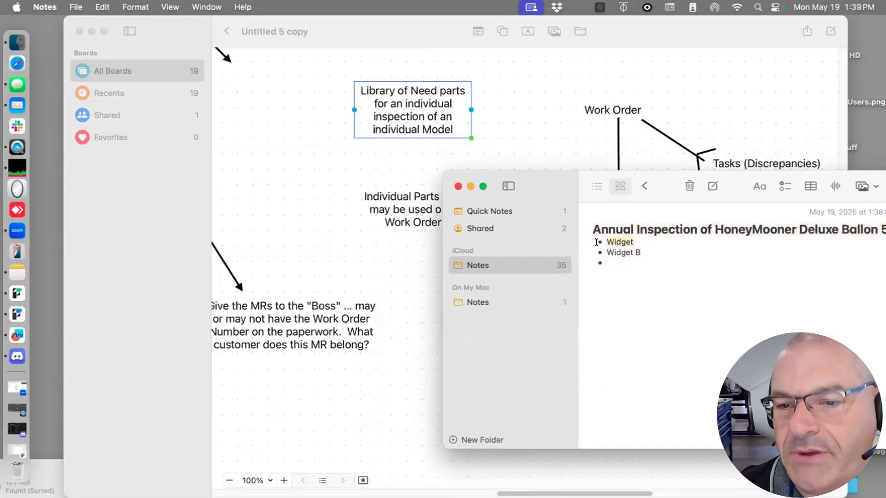
left_click_drag(647, 251, 600, 252)
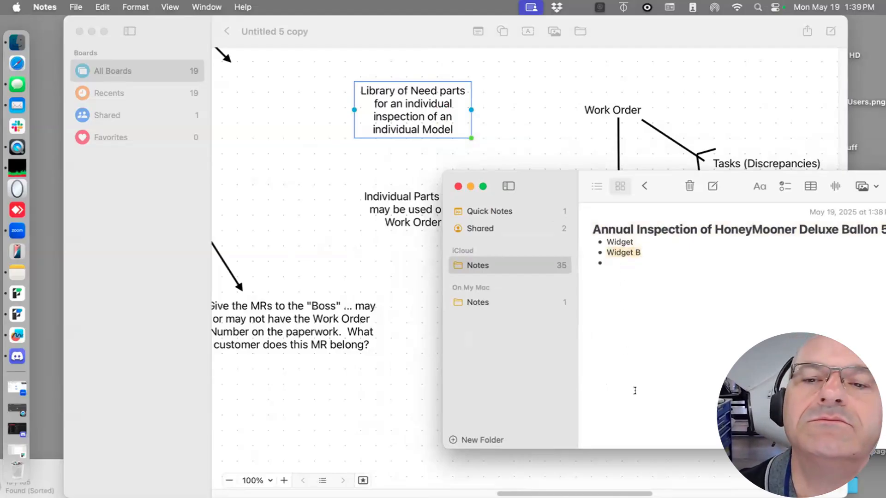
Reopen the shared Bell 206B Consumables List note for a look and return to the Freeform board
left_click_drag(558, 190, 256, 145)
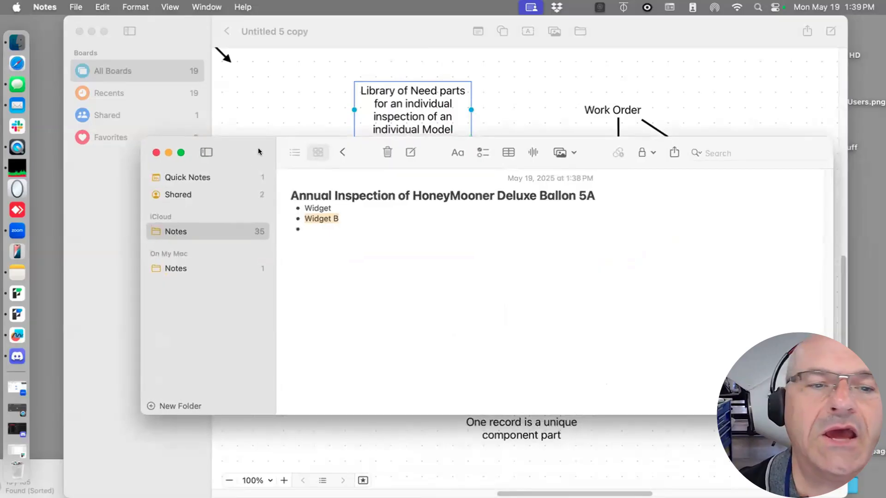
left_click(229, 179)
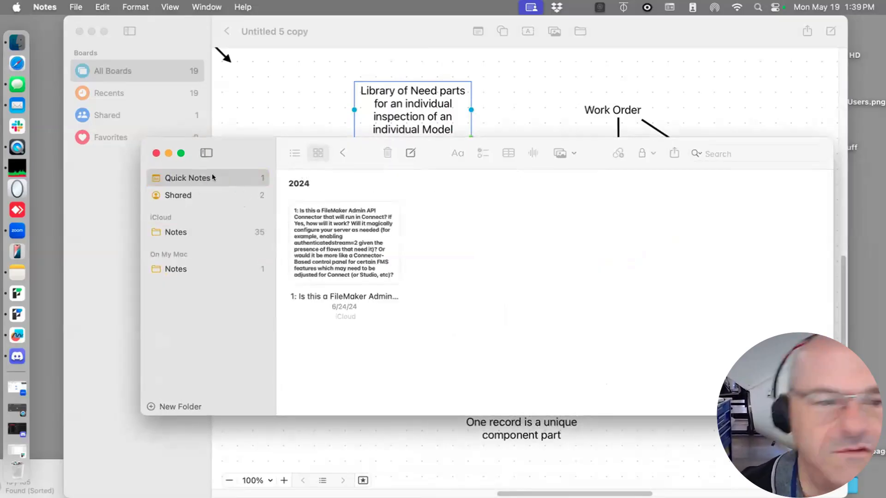
left_click(201, 193)
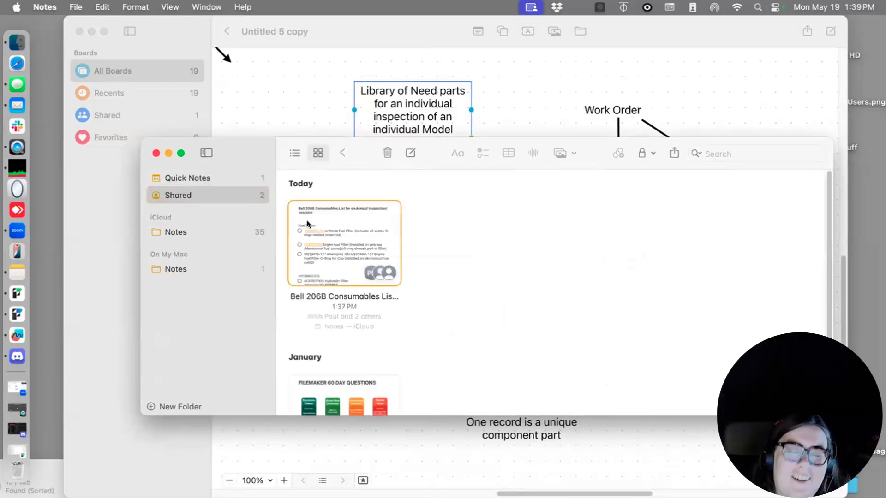
double_click(308, 224)
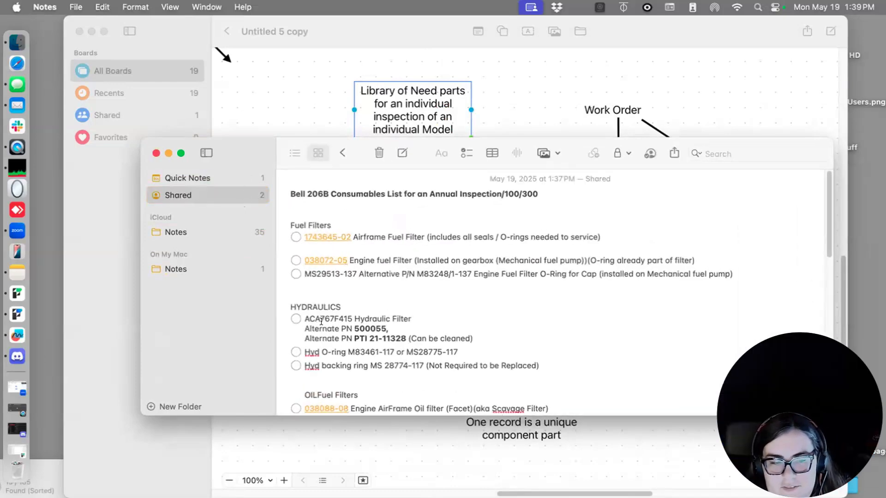
left_click(288, 107)
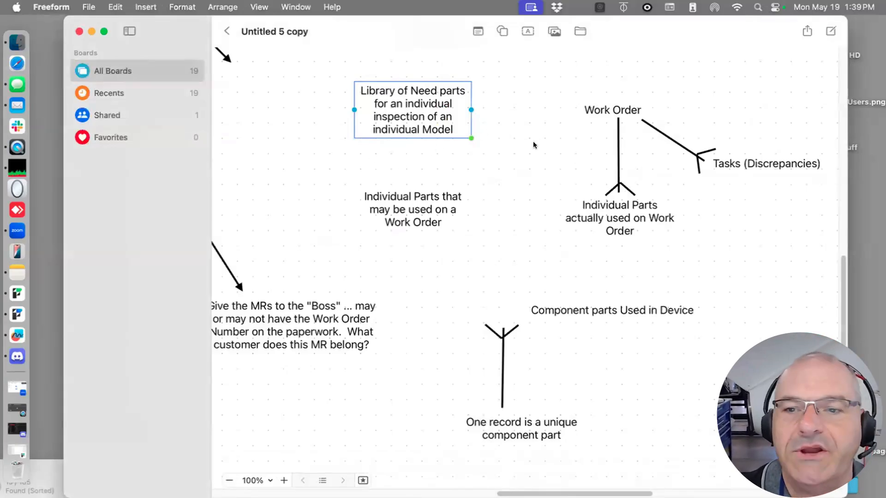
Copy the vertical crow's-foot connector under Work Order and place the copy between the "Library of Need parts" label and the "Individual Parts that may be used" label
left_click(616, 183)
key("super+c")
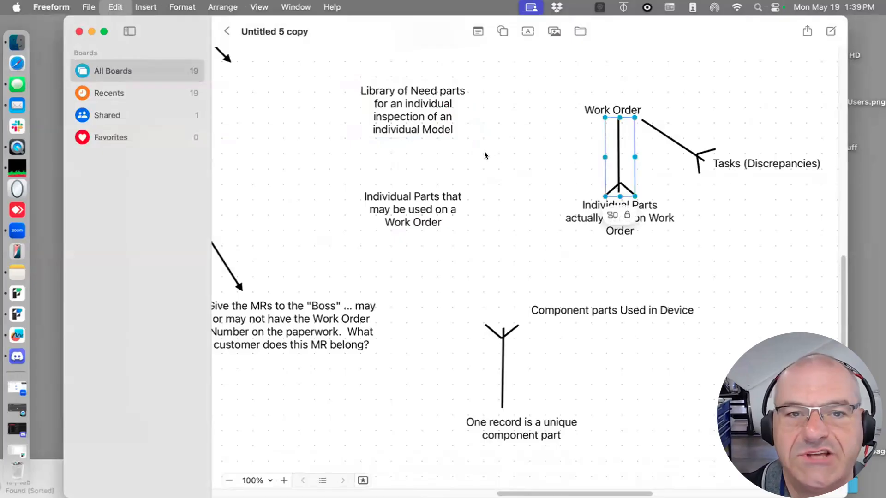
left_click(448, 153)
key("super+v")
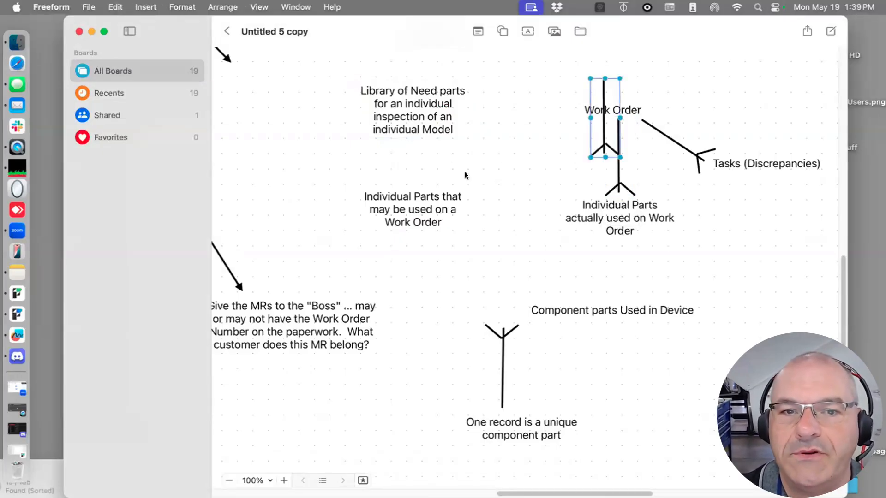
left_click_drag(606, 156, 426, 207)
left_click(451, 167)
left_click(475, 166)
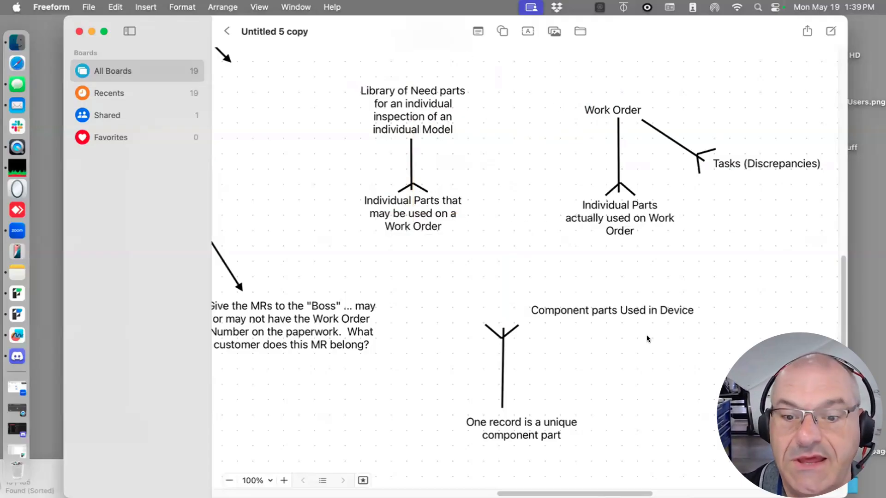
Draw a straight horizontal line linking "Individual Parts that may be used on a Work Order" with "Individual Parts actually used on Work Order"
left_click(527, 29)
left_click(502, 31)
left_click(501, 86)
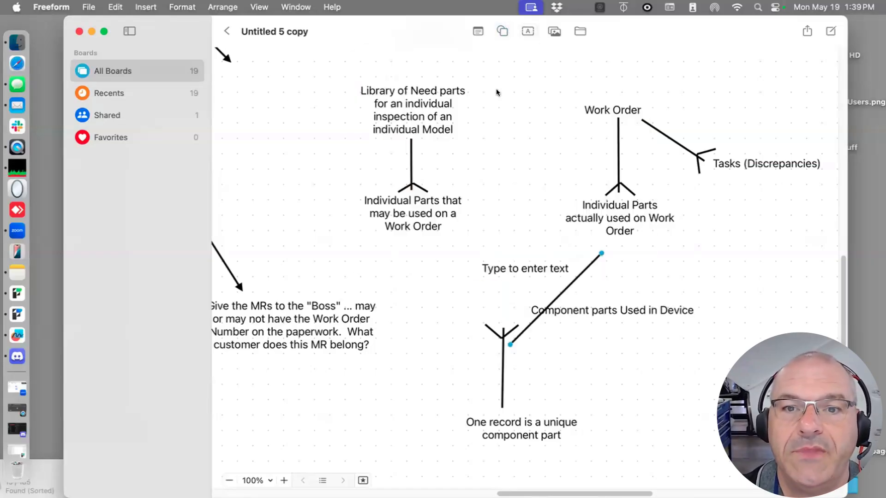
left_click_drag(545, 303, 504, 271)
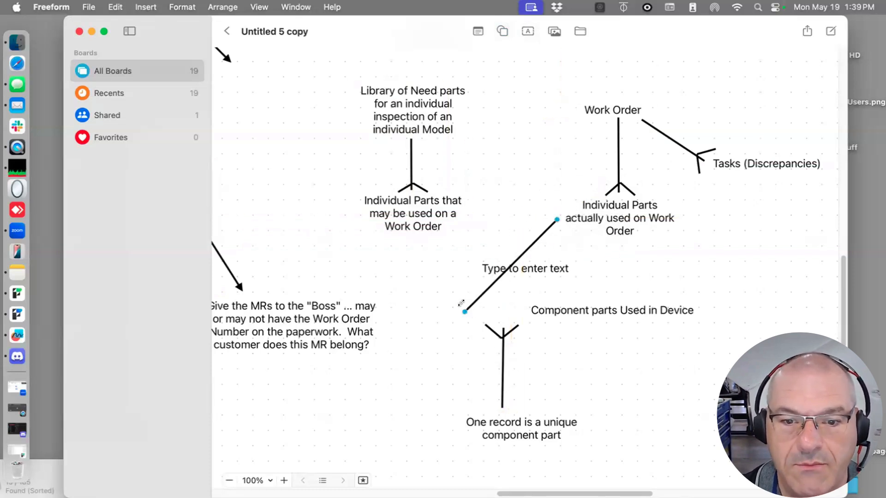
left_click_drag(461, 305, 472, 211)
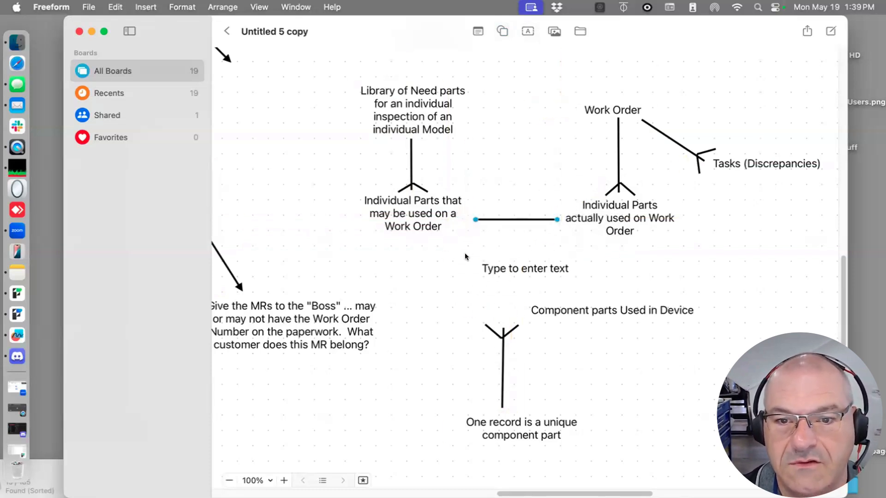
left_click(464, 253)
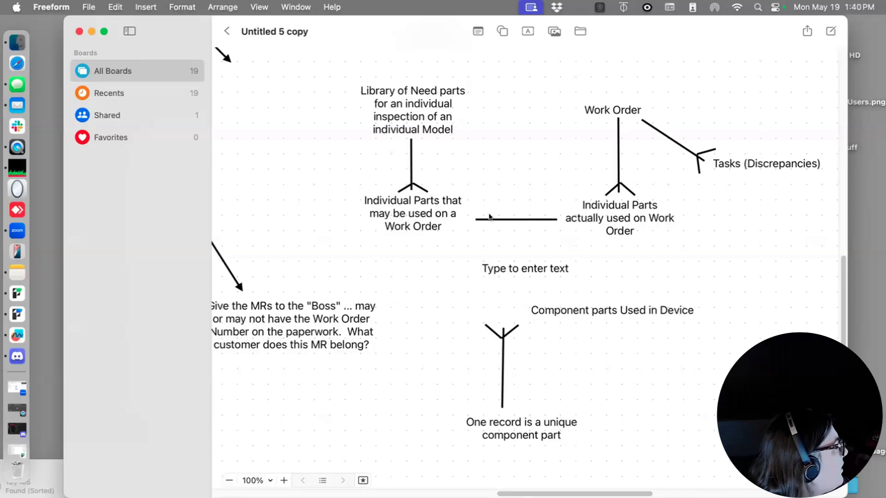
left_click_drag(491, 220, 460, 214)
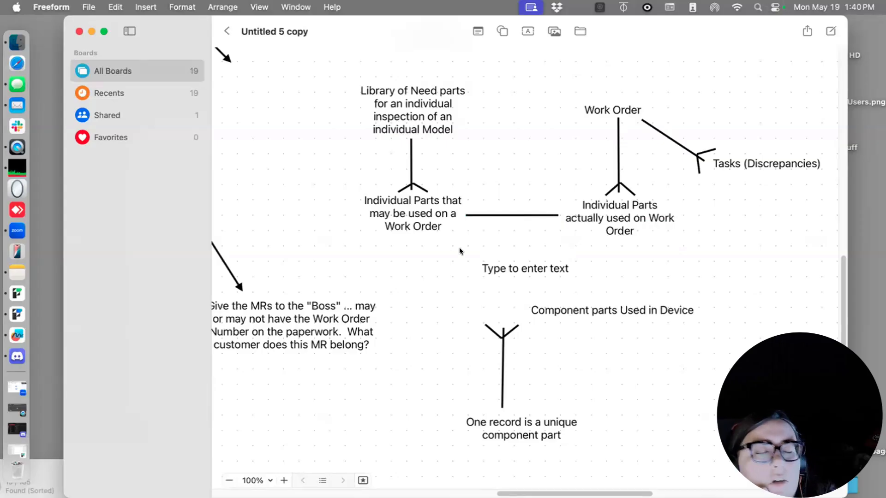
Insert "Catalog" after "Individual Parts" in the label about parts that may be used on a Work Order
left_click(633, 206)
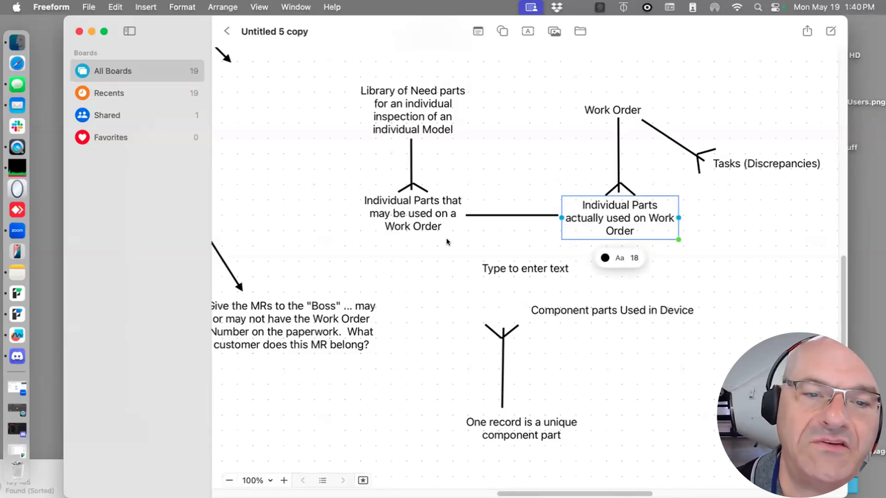
left_click(398, 202)
double_click(401, 201)
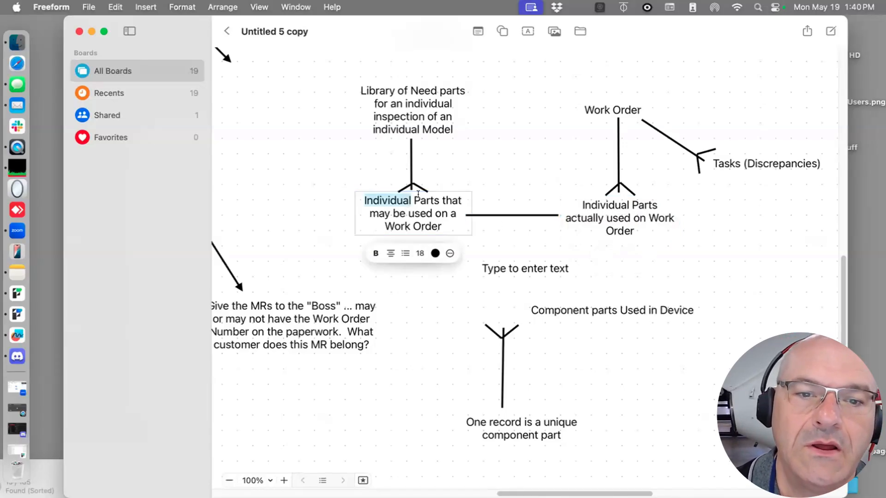
left_click(441, 199)
type("Catalog")
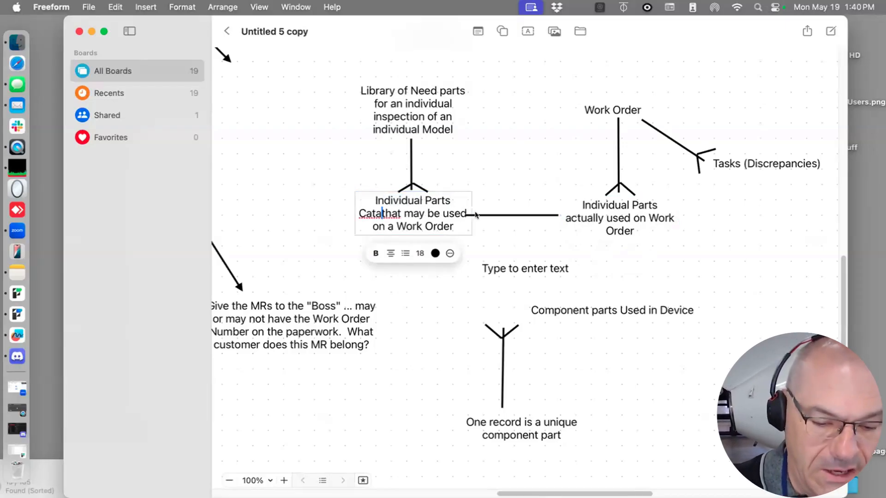
left_click(486, 176)
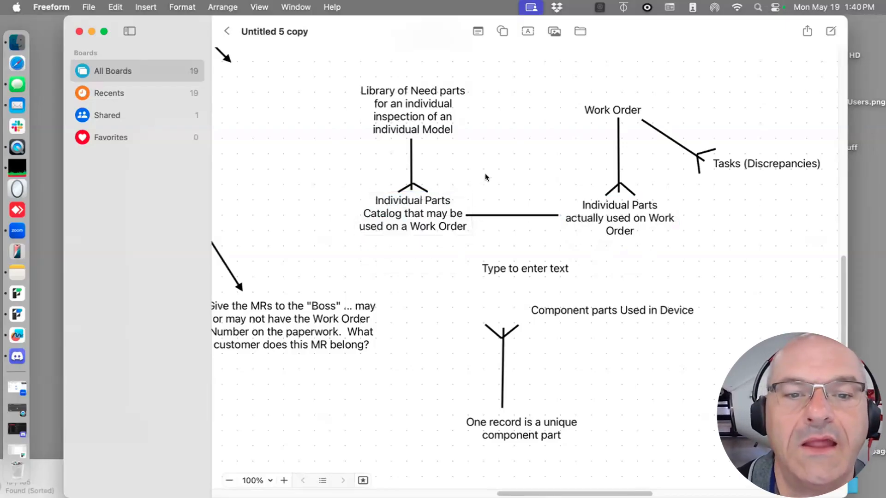
Insert "Catalog" at the start of the "Library of Need parts for an individual inspection of an individual Model" label
double_click(399, 89)
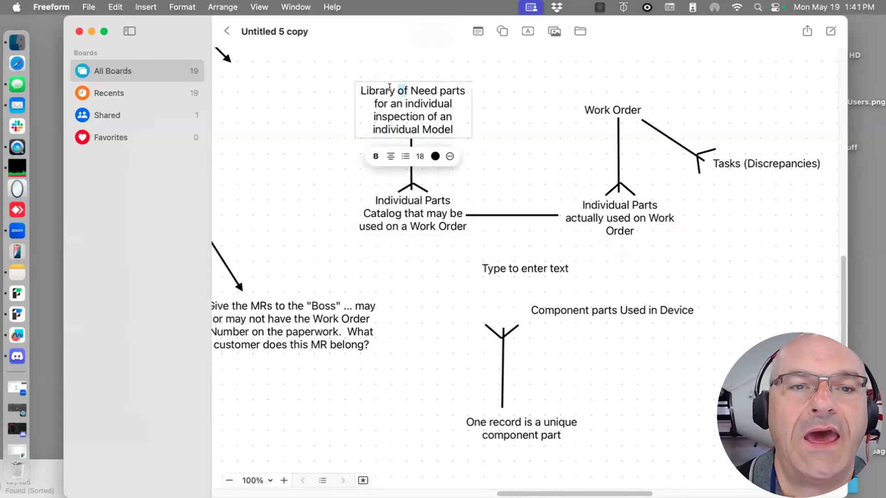
left_click(397, 87)
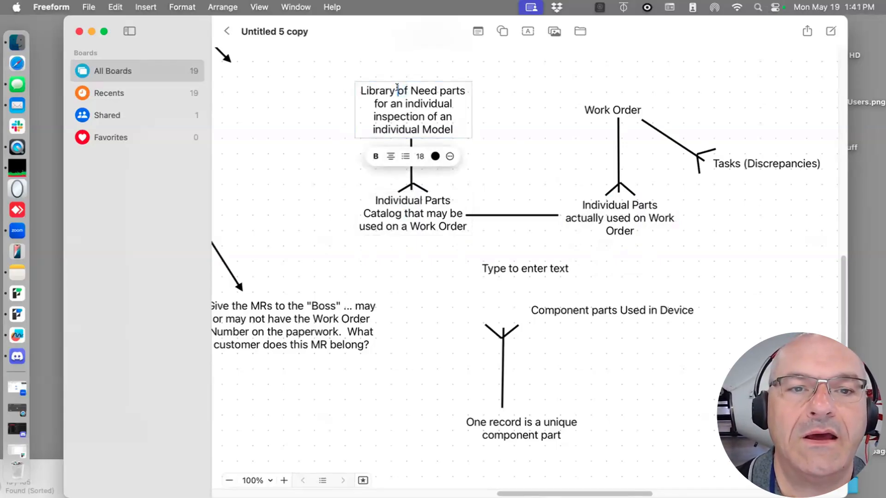
left_click(362, 89)
type("Catalog")
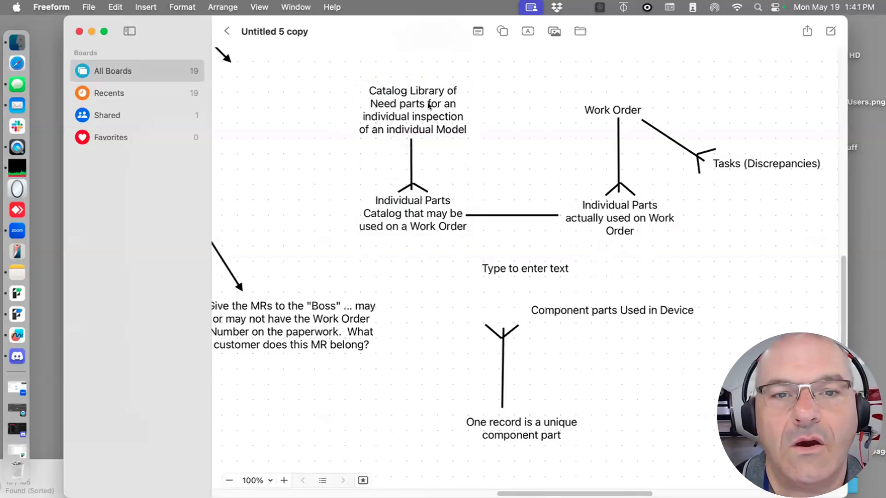
key("Escape")
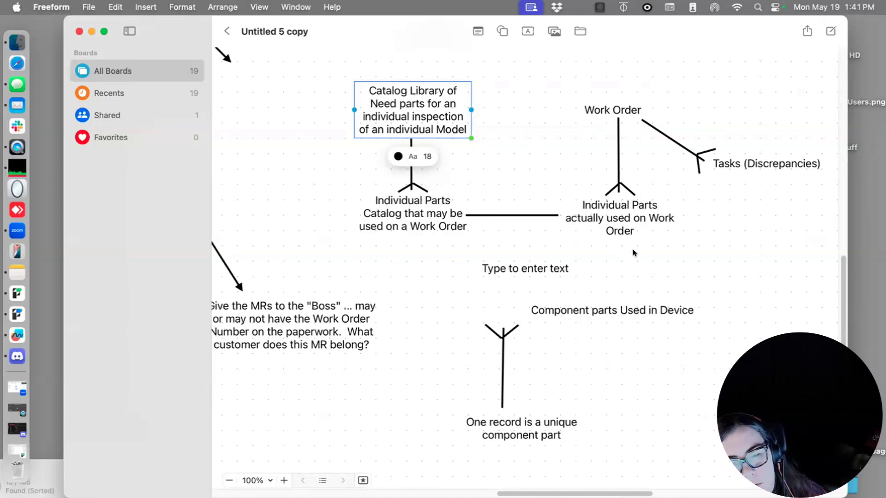
Move the "Tasks (Discrepancies)" label slightly closer to its crow's-foot connector
left_click(707, 234)
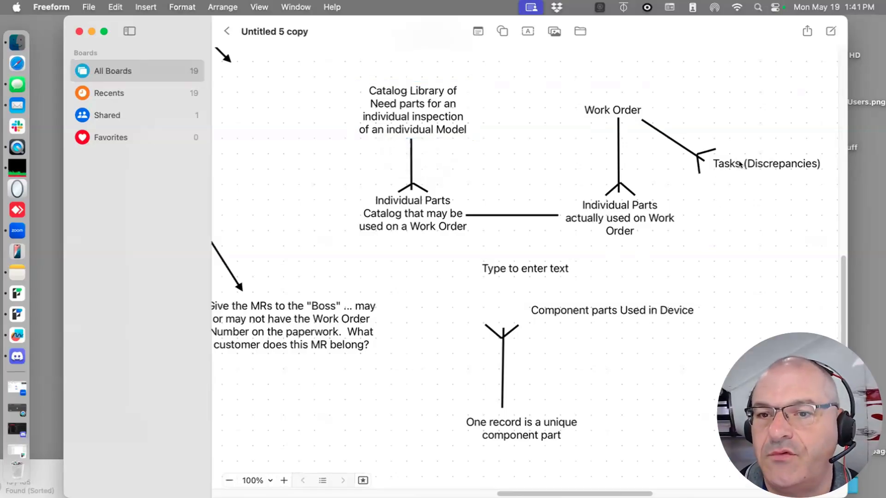
left_click_drag(741, 165, 727, 160)
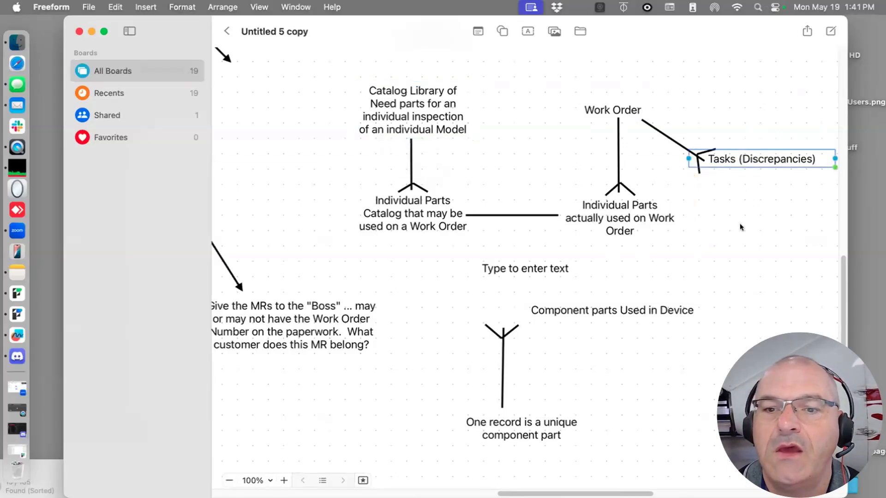
left_click(701, 256)
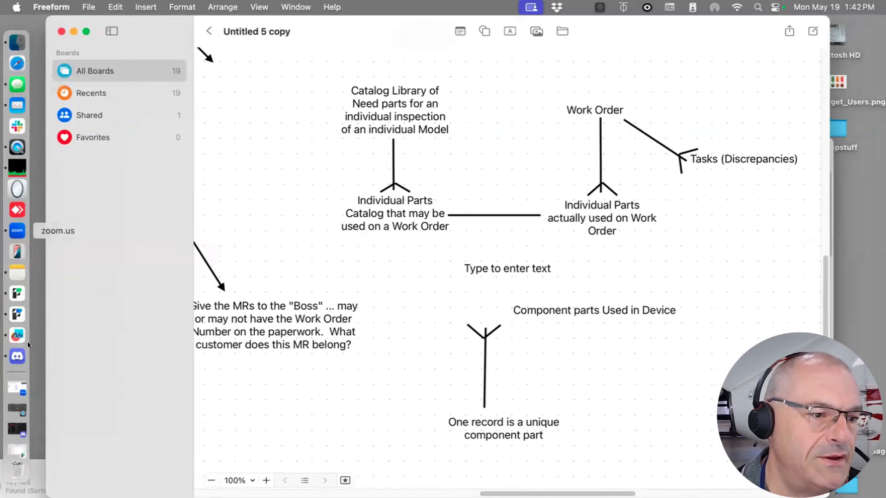
Switch to FileMaker Pro and show the Parts Consumables entries in the Big Valley Aviation database's table list
left_click(17, 295)
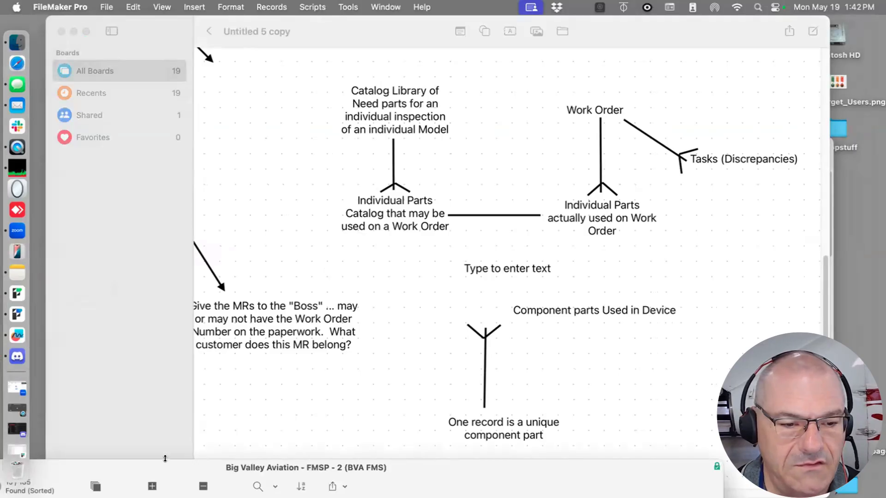
left_click_drag(174, 462, 317, 7)
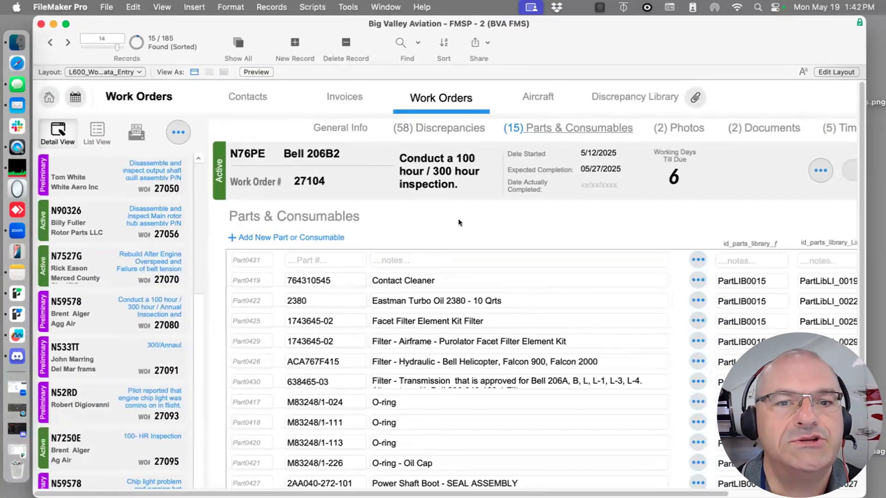
left_click(103, 5)
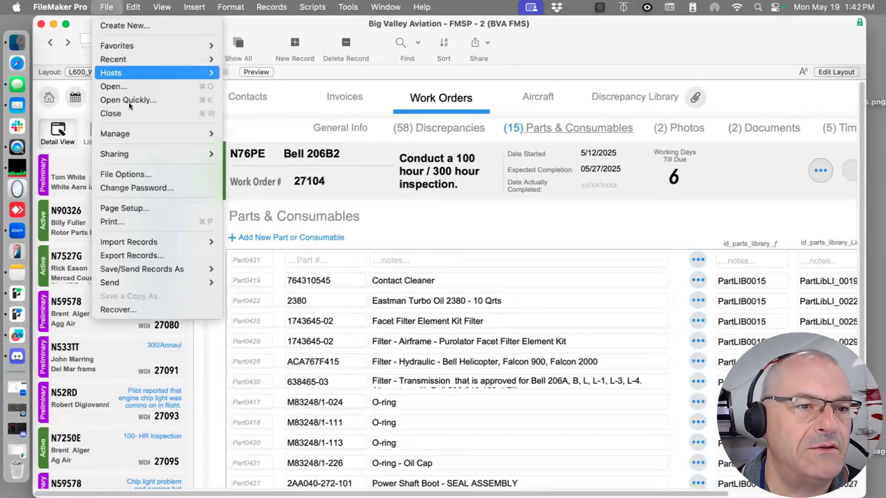
mouse_move(175, 131)
left_click(250, 133)
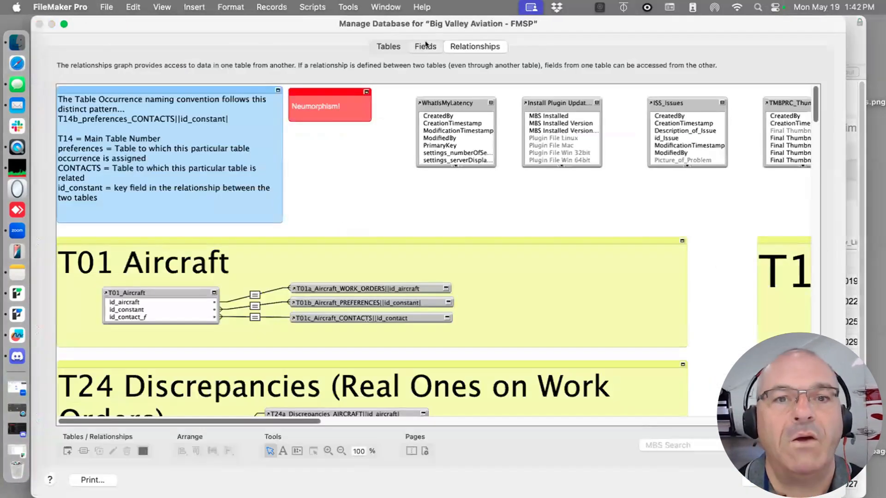
left_click(425, 45)
left_click(395, 45)
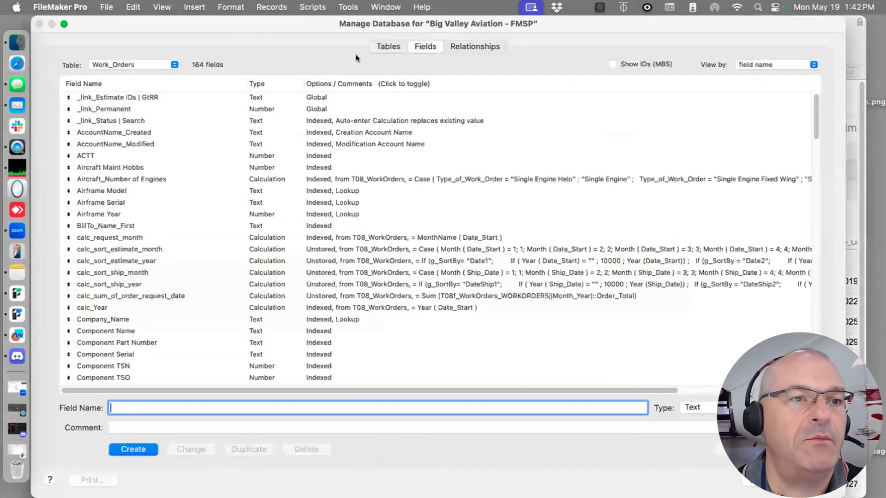
scroll(111, 153, "up", 10)
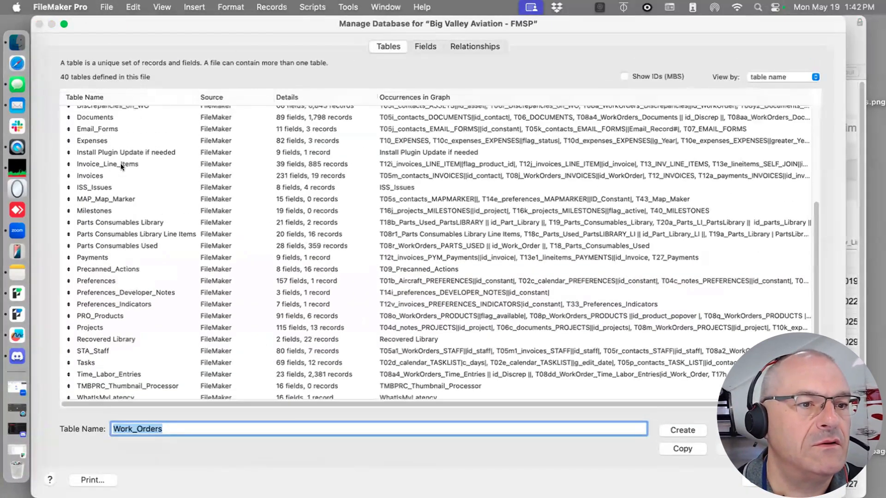
scroll(110, 194, "down", 5)
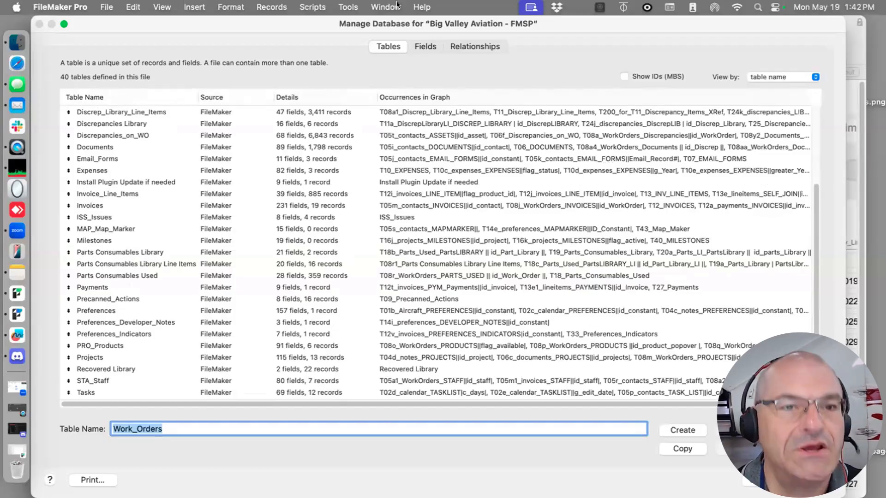
Arrange the database management window and the Freeform board side by side to compare the tables with the diagram
left_click_drag(312, 27, 807, 33)
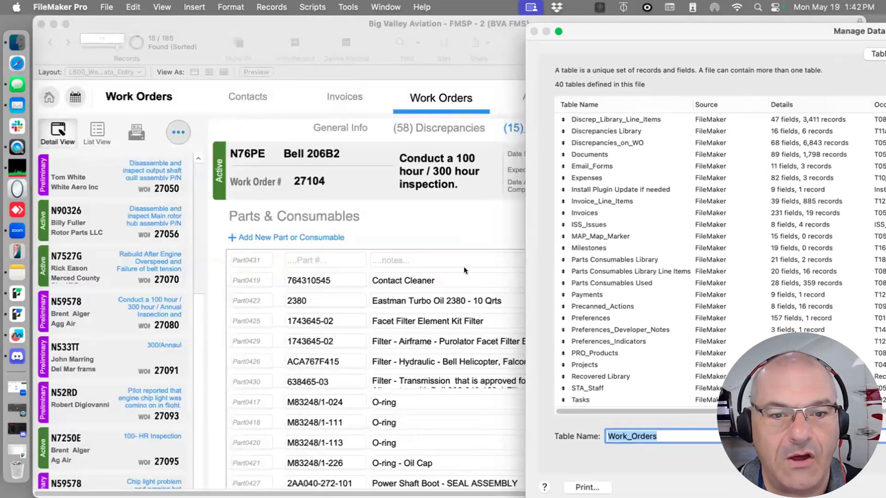
double_click(321, 22)
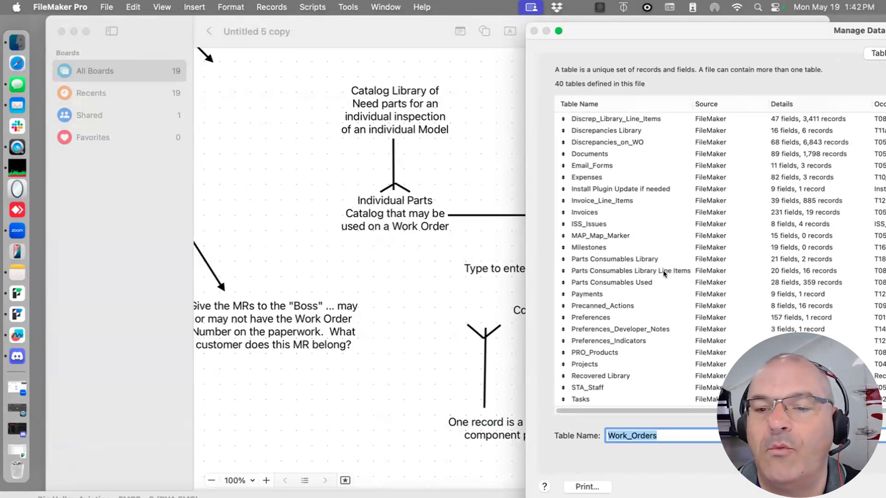
left_click_drag(318, 24, 104, 24)
left_click(766, 133)
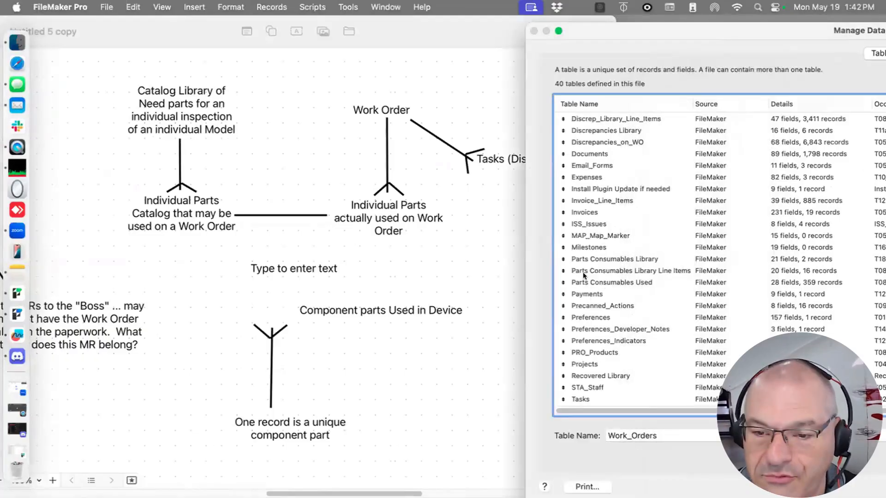
left_click(462, 261)
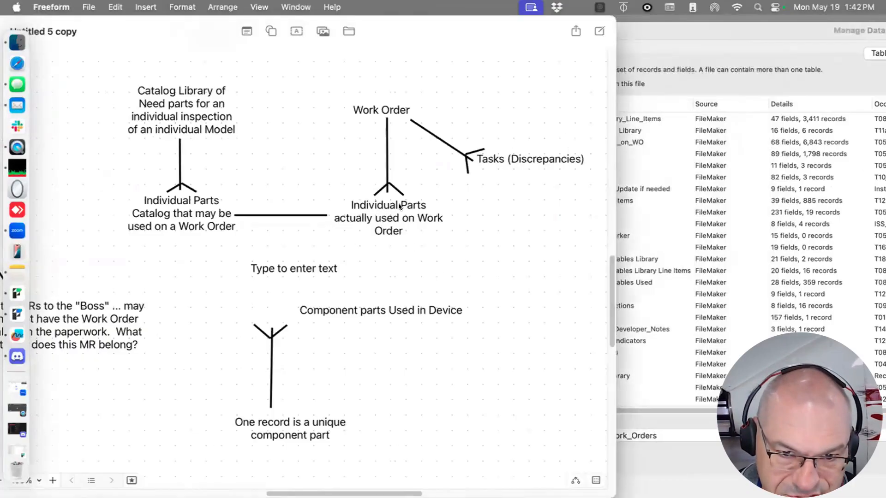
Highlight the Parts Consumables Library, Parts Consumables Library Line Items and Parts Consumables Used tables together
left_click(633, 256)
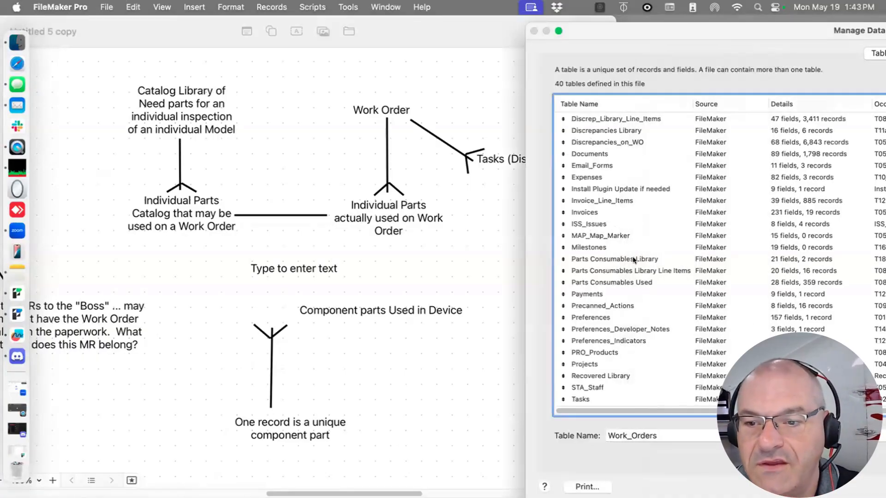
left_click(630, 259)
left_click(634, 284, "shift")
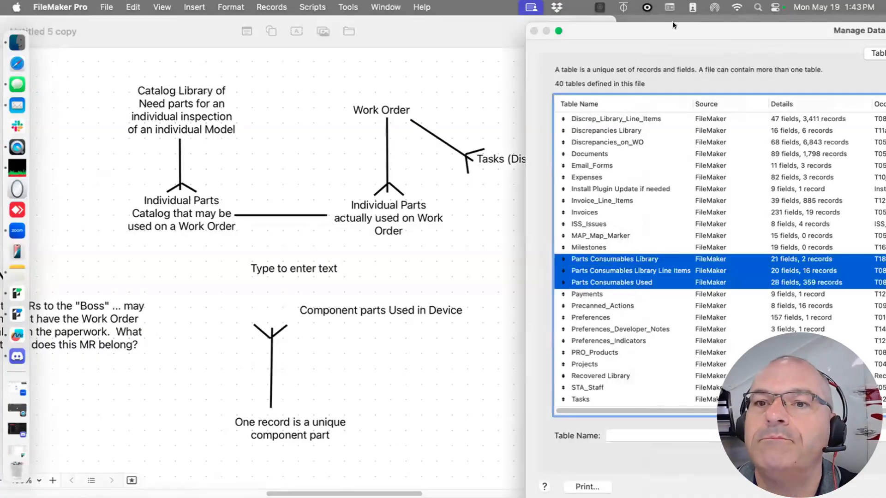
Move the Freeform board back into full view and close the database management window without changing anything
left_click_drag(673, 25, 290, 5)
left_click_drag(160, 224, 625, 224)
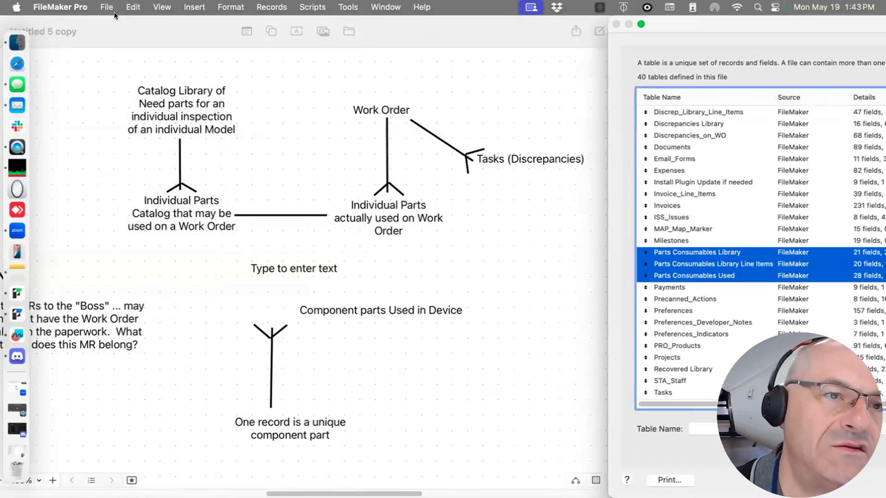
left_click_drag(208, 31, 408, 4)
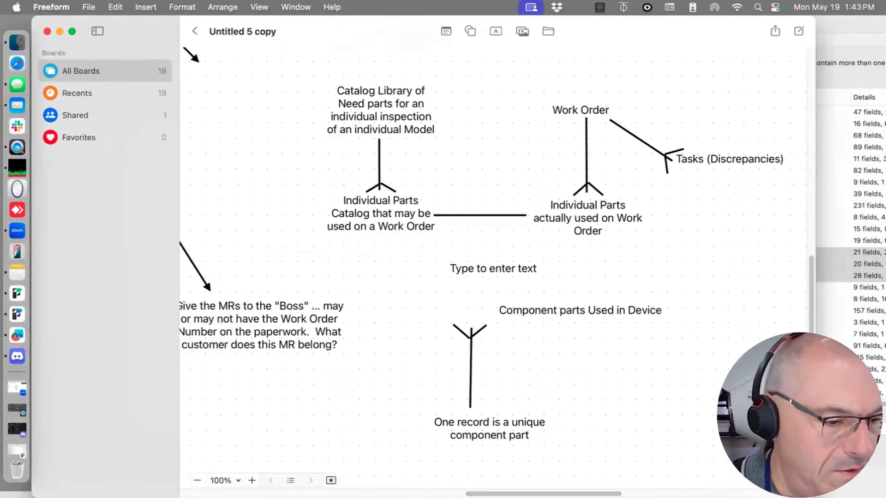
key("super+Tab")
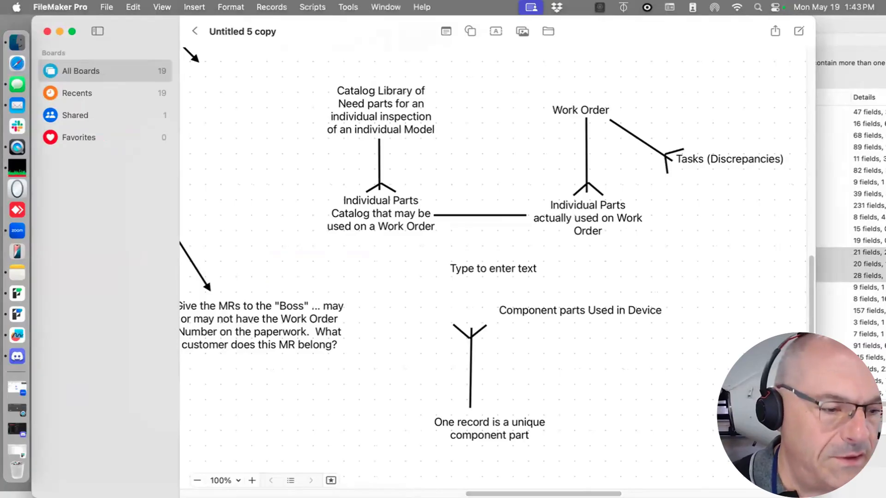
double_click(737, 19)
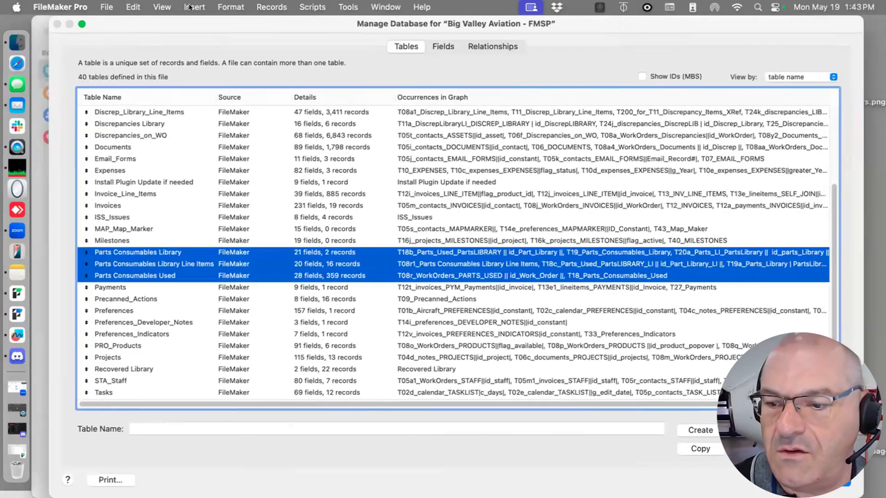
key("Escape")
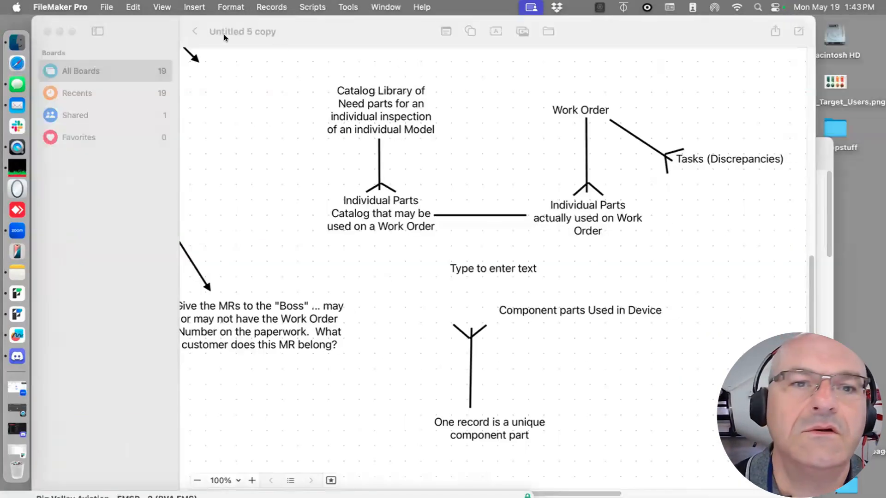
Bring work order 27104 into view and review its General Info, Discrepancies and Parts & Consumables sections
left_click_drag(238, 496, 569, 23)
left_click(338, 131)
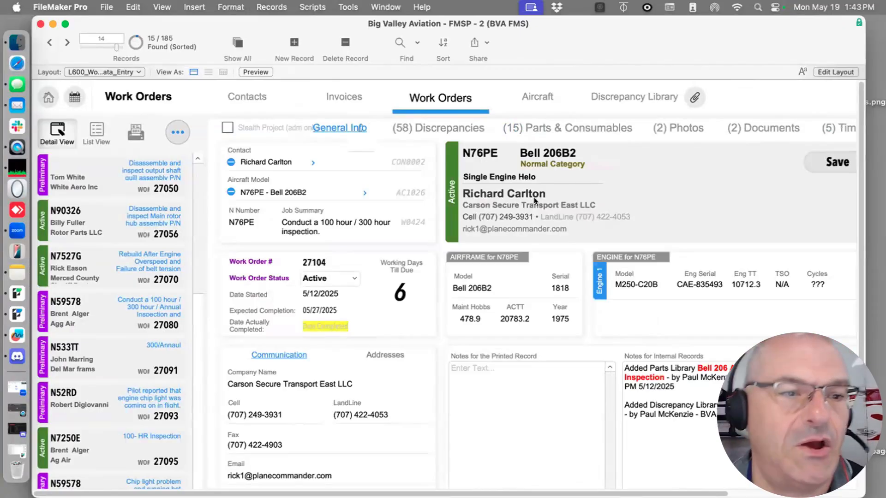
left_click(436, 125)
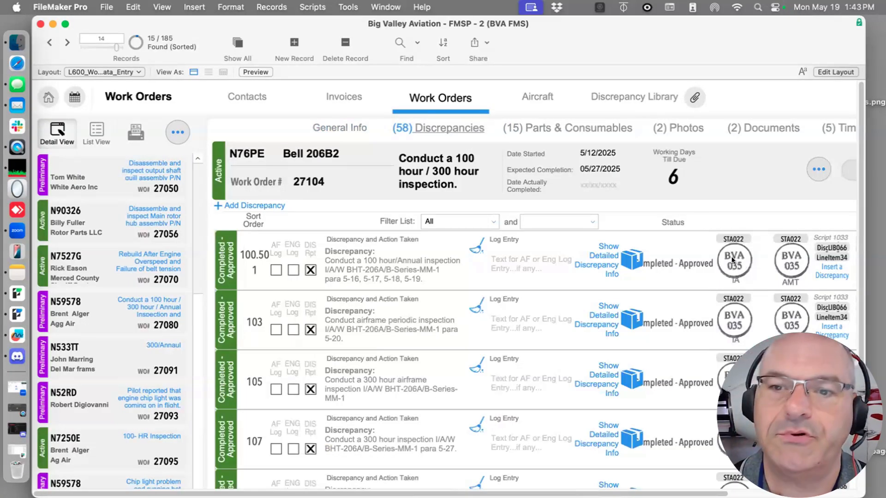
left_click(543, 129)
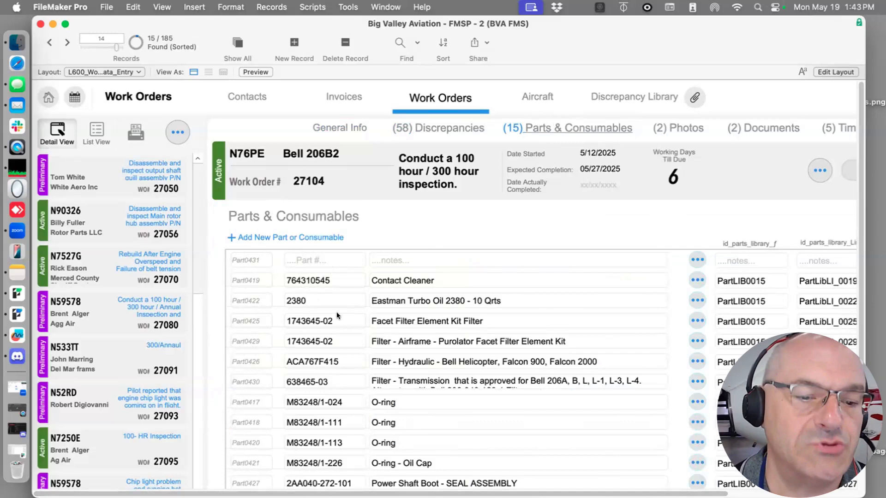
Examine the M83248/1-024 O-ring line's part number and description, along with the parts library and line item ID columns
left_click(336, 403)
left_click_drag(348, 403, 277, 393)
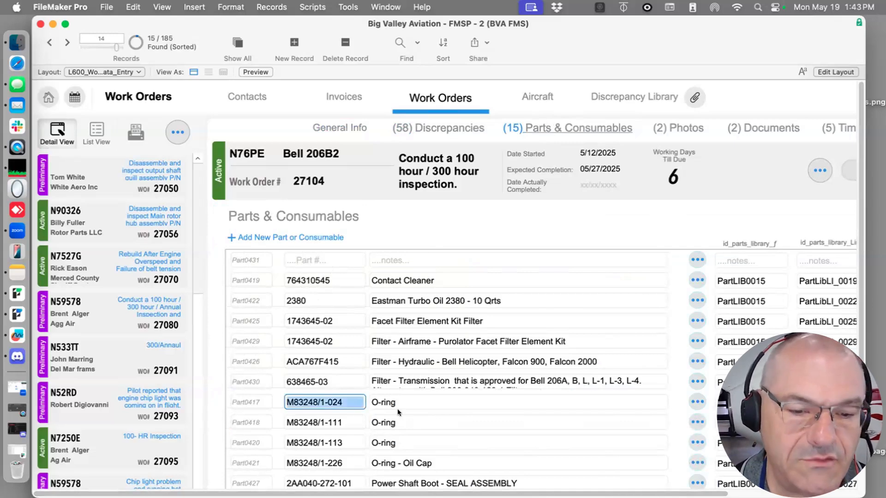
key("Tab")
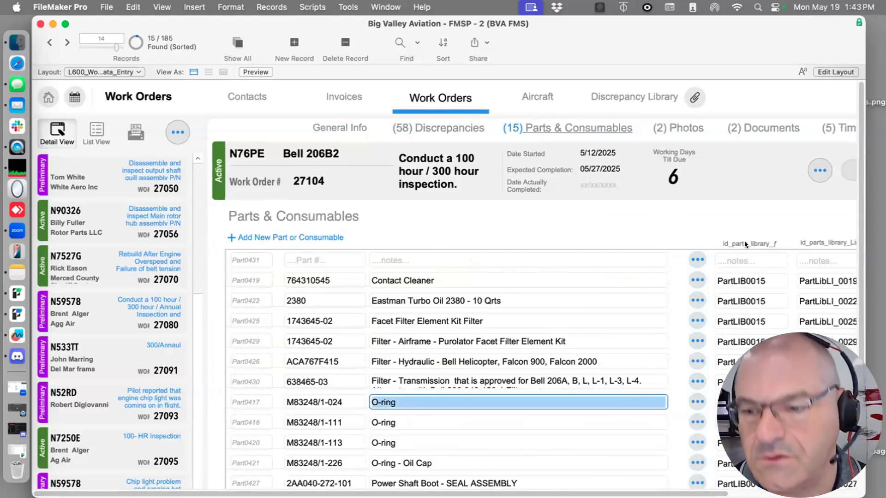
left_click_drag(481, 494, 555, 489)
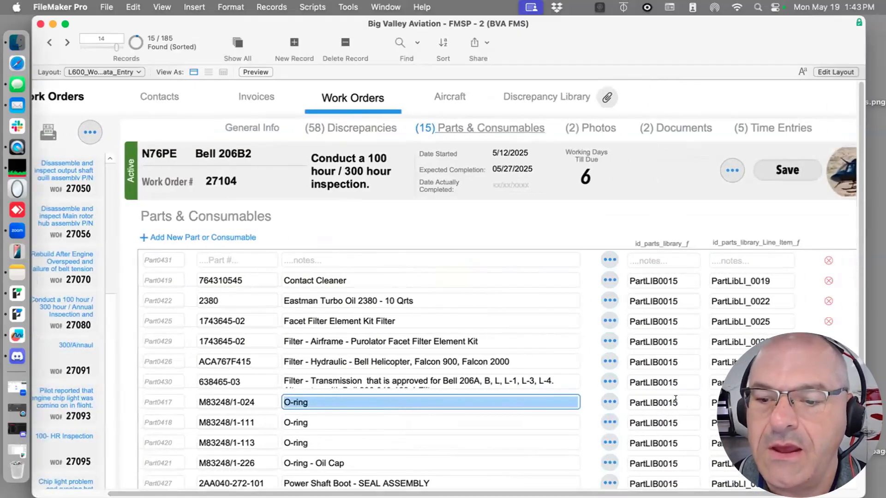
Check the parts library ID and the library line item ID of the M83248/1-024 O-ring line
left_click_drag(675, 399, 627, 400)
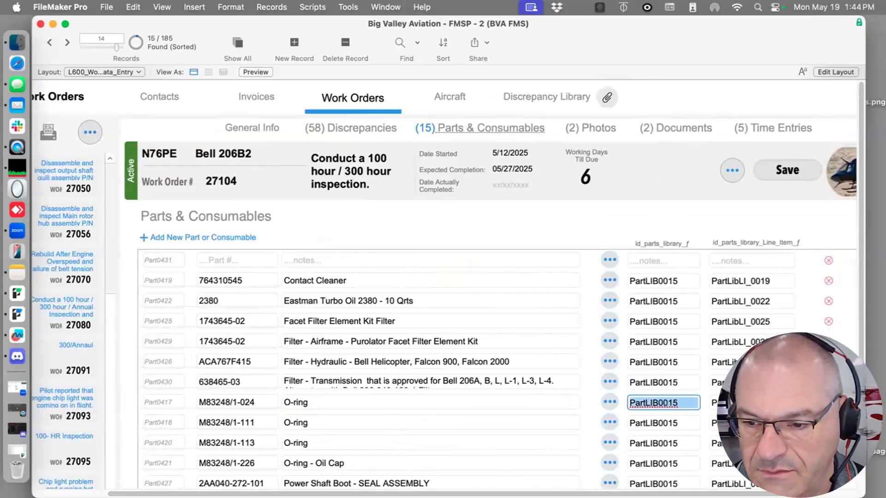
key("Tab")
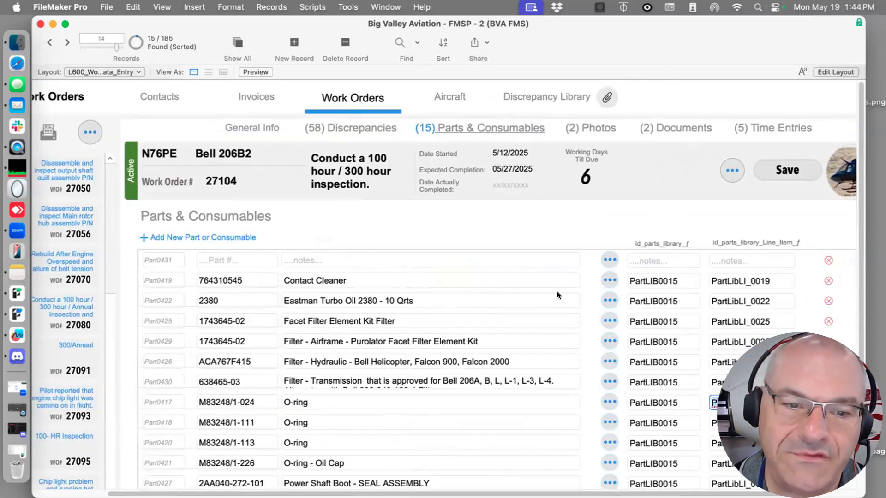
Switch to the other Big Valley Aviation window, return to its home dashboard and show the dashboard's second page
left_click(378, 7)
left_click(493, 94)
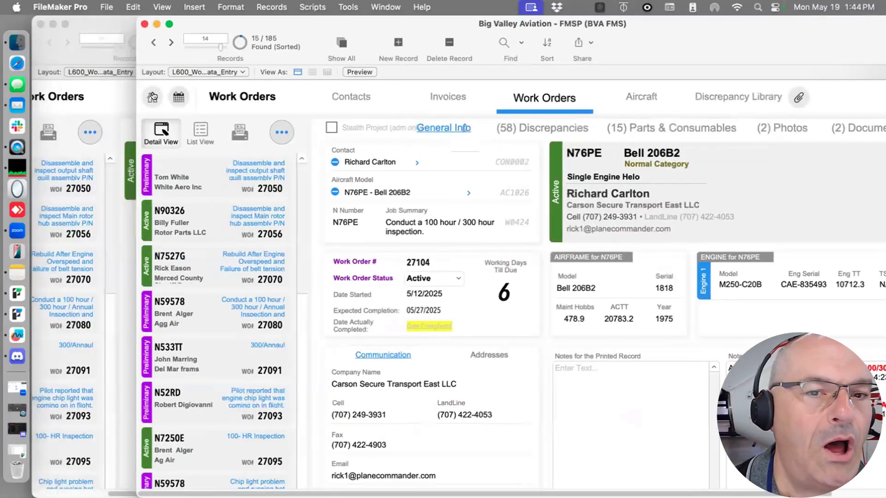
left_click(153, 97)
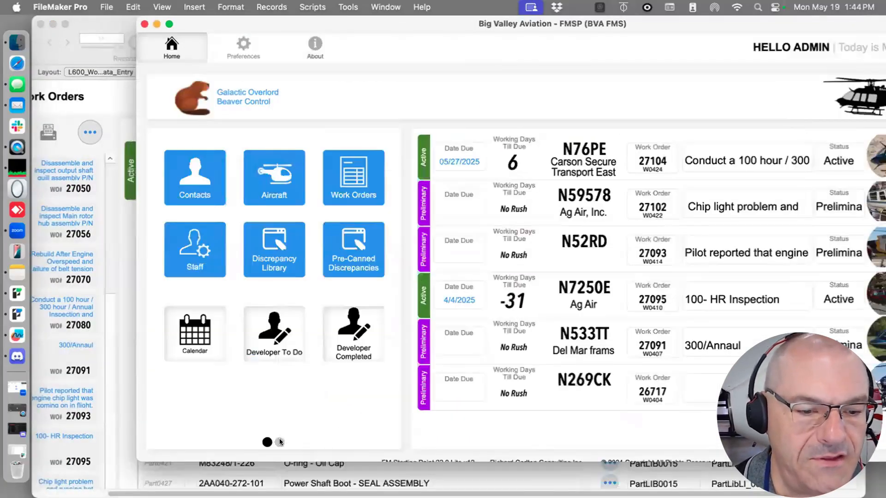
left_click(280, 443)
left_click(267, 442)
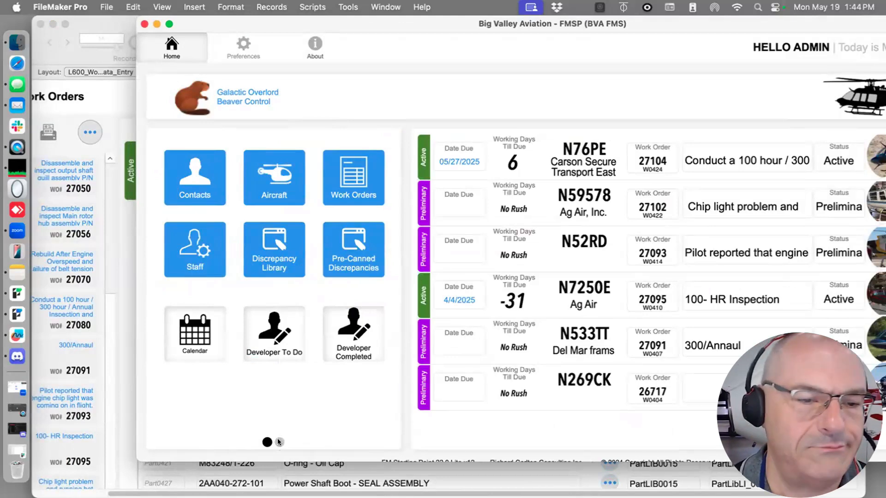
left_click(279, 442)
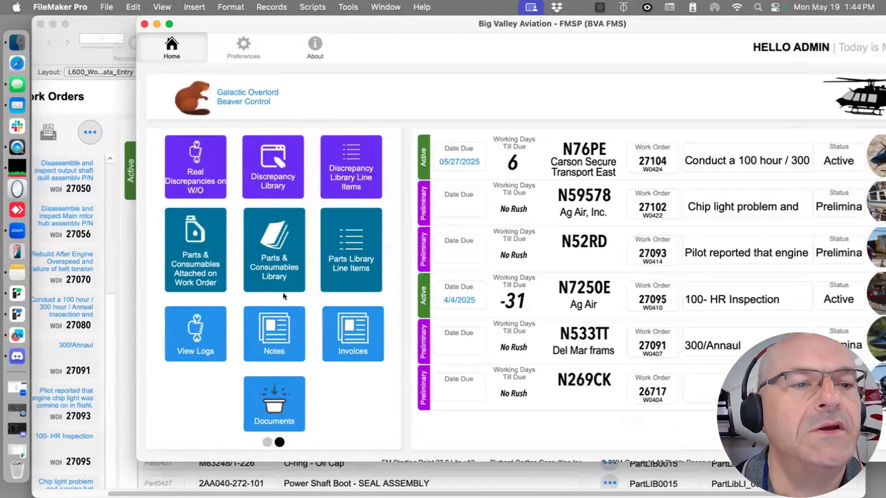
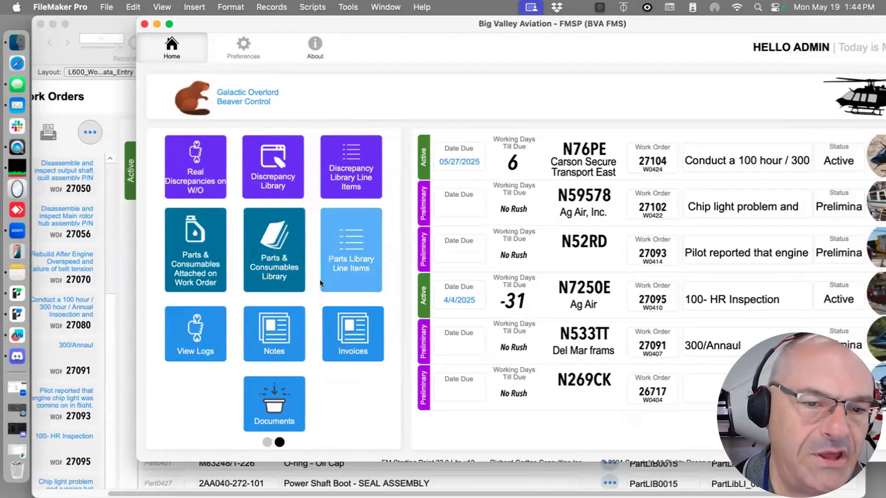
Reorder the three teal dashboard buttons to Parts & Consumables Library, Parts Library Line Items, Parts & Consumables Attached on Work Order, and check them in Browse mode
key("super+l")
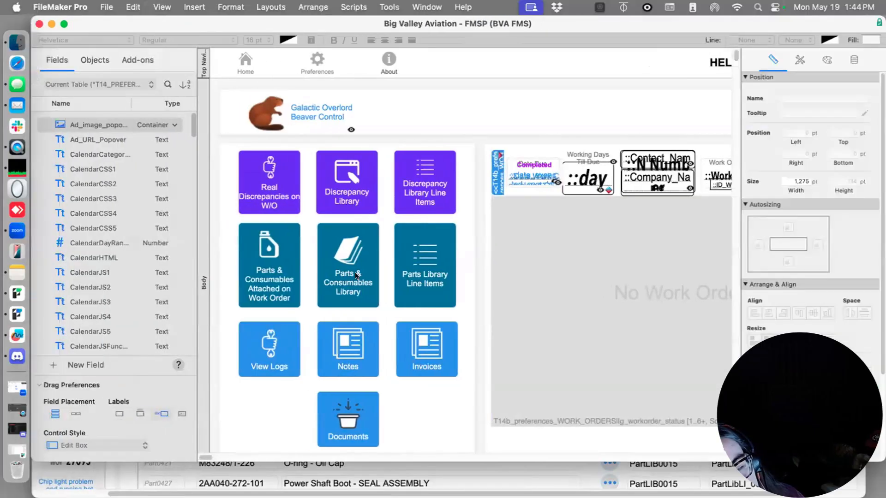
left_click_drag(338, 272, 397, 282)
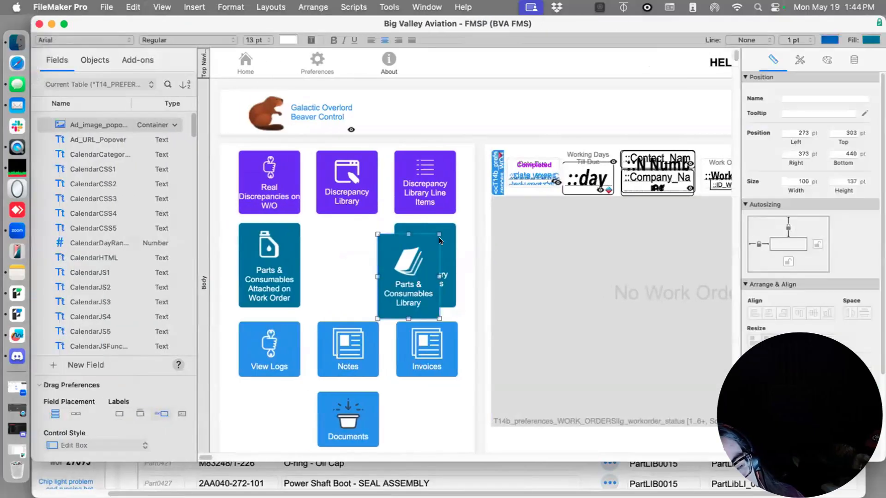
left_click_drag(448, 244, 369, 245)
left_click_drag(372, 244, 372, 245)
left_click_drag(263, 256, 482, 258)
left_click_drag(398, 260, 266, 249)
left_click_drag(459, 283, 396, 283)
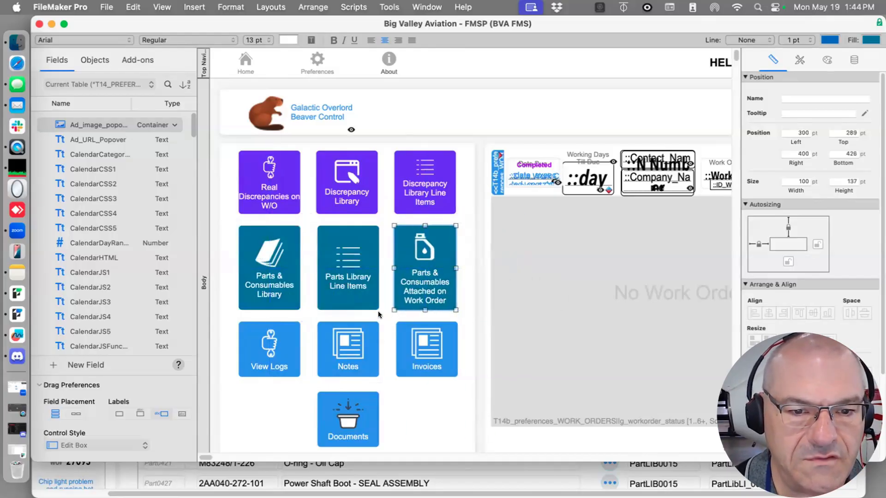
key("super+b")
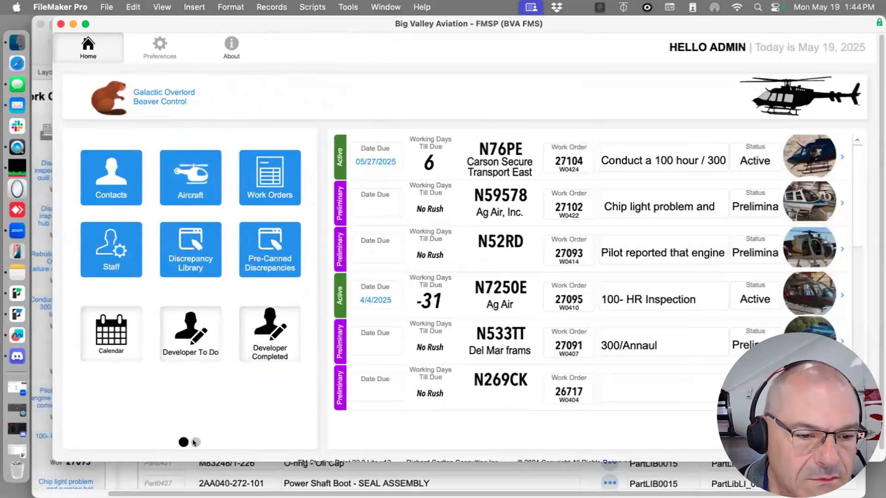
left_click(195, 442)
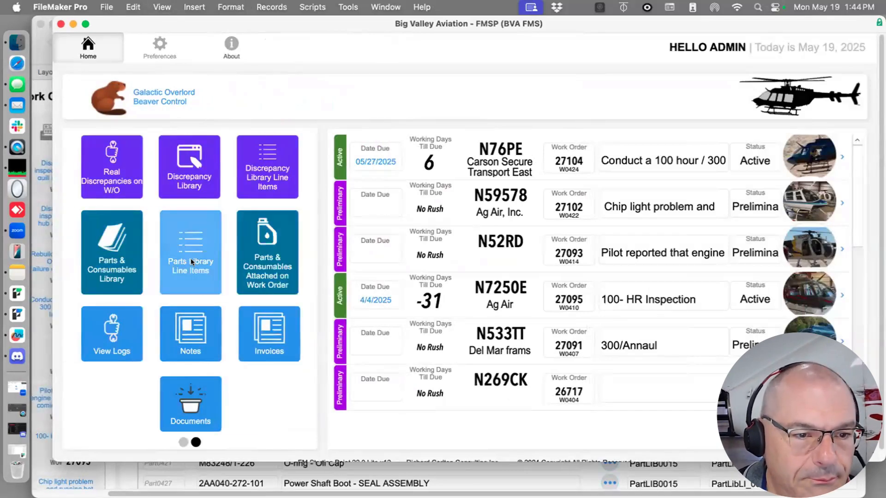
Arrange the windows so the Freeform parts catalog diagram sits beside the FileMaker dashboard buttons for comparison
left_click_drag(319, 24, 638, 23)
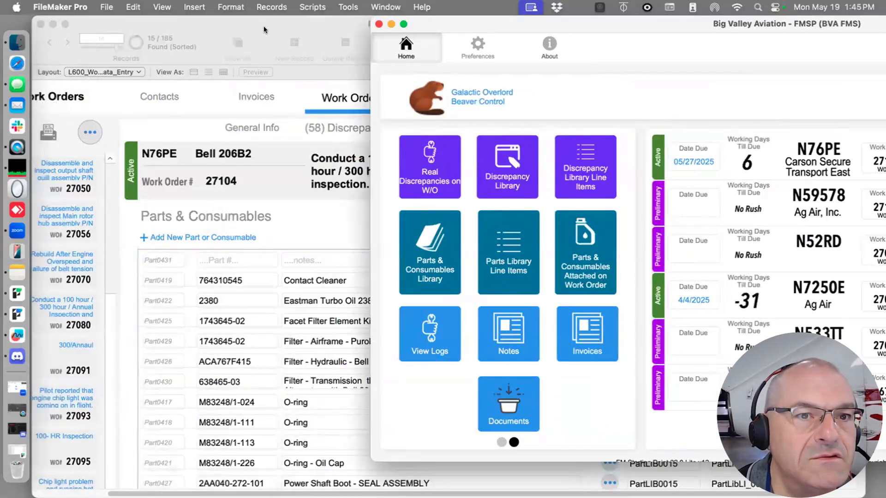
left_click_drag(264, 26, 193, 349)
left_click(259, 155)
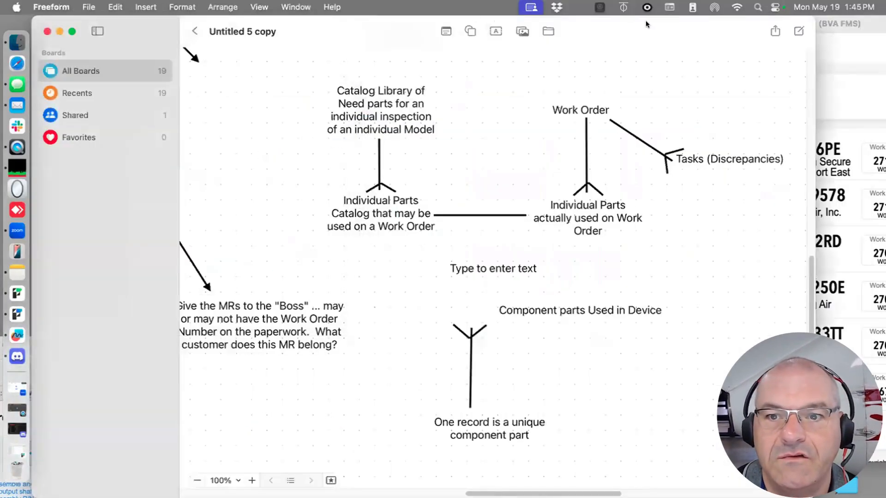
left_click_drag(647, 22, 458, 24)
left_click(763, 119)
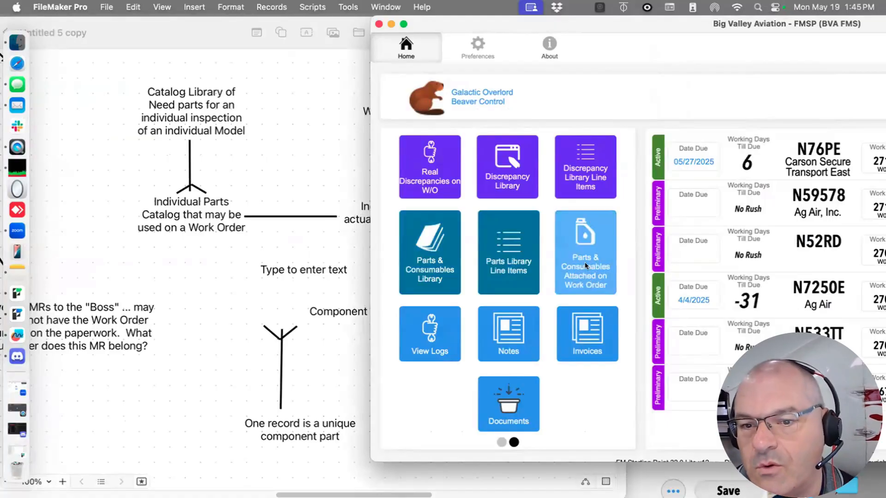
Relabel the Parts & Consumables Attached on Work Order button as "Parts & Consumables Actually Used on Work Order" and view it on the dashboard
key("super+l")
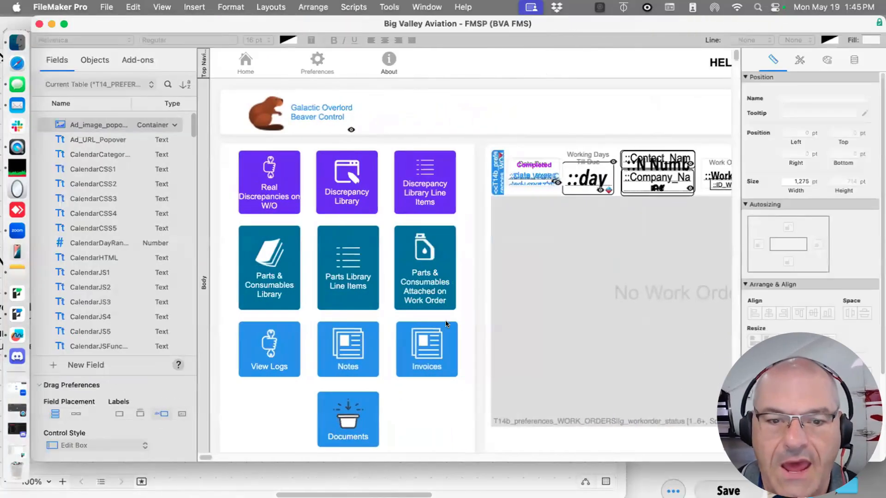
double_click(416, 291)
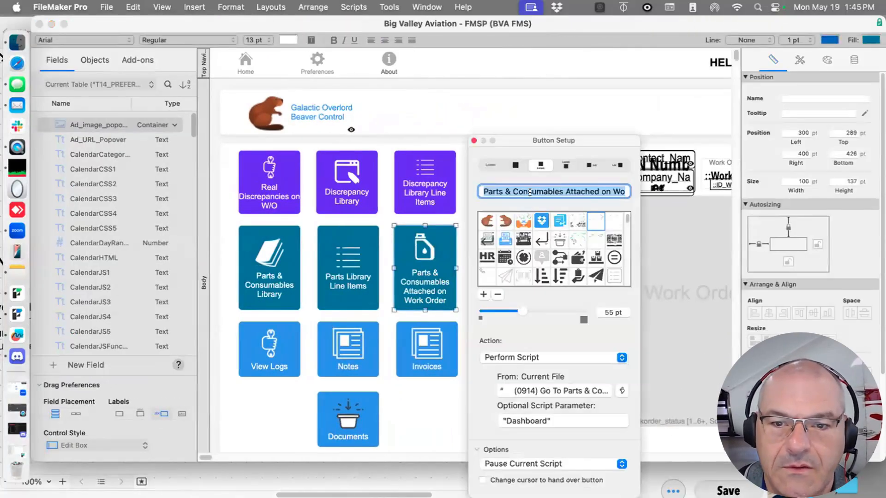
double_click(573, 187)
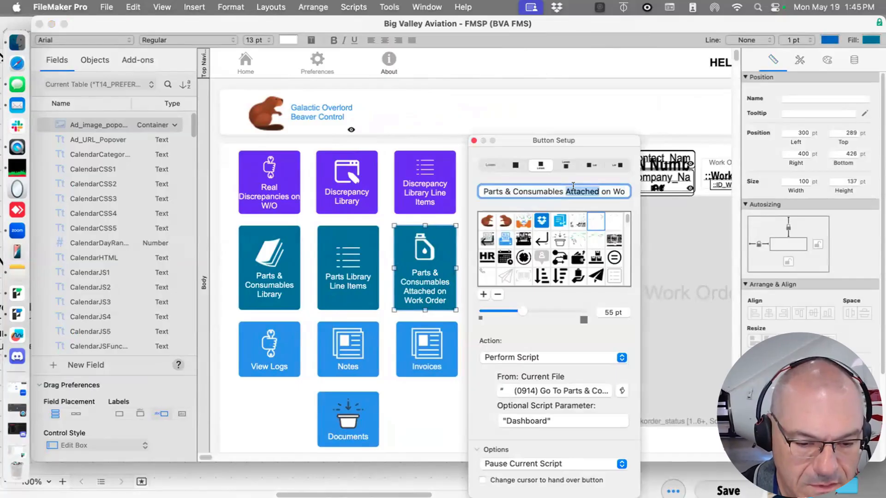
type("Acu")
key("BackSpace")
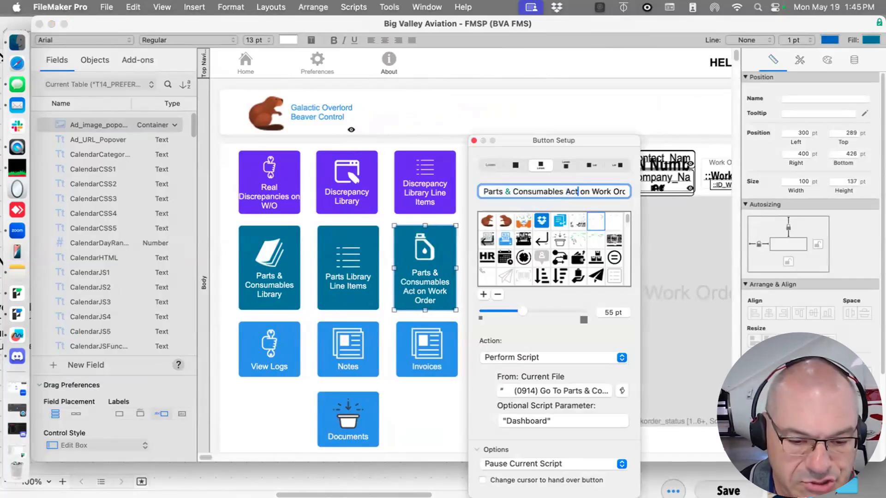
type("tually Used")
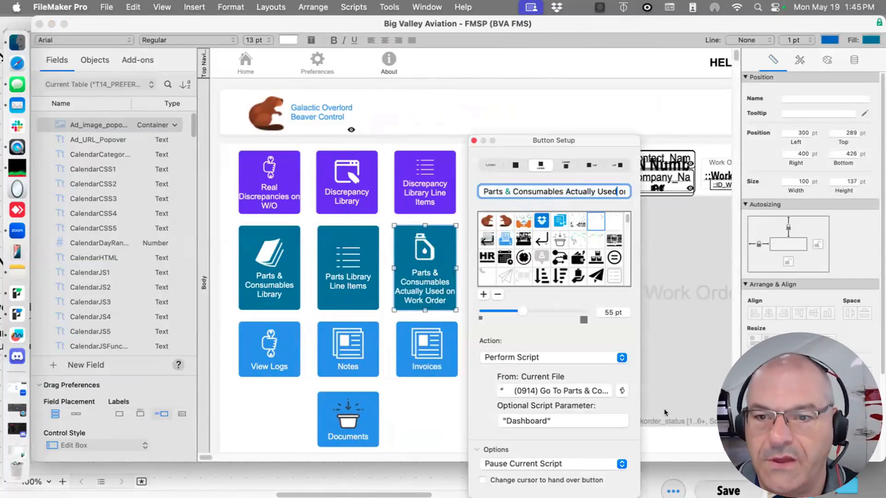
left_click_drag(585, 139, 598, 65)
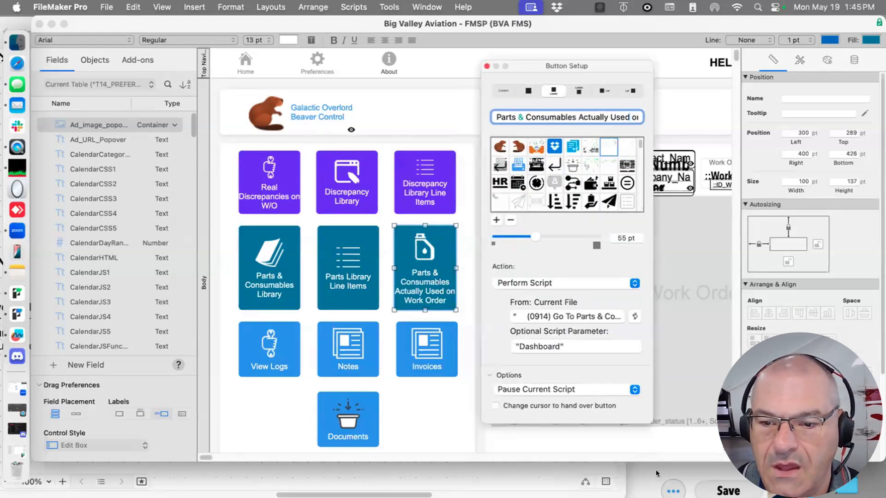
left_click(487, 66)
key("super+b")
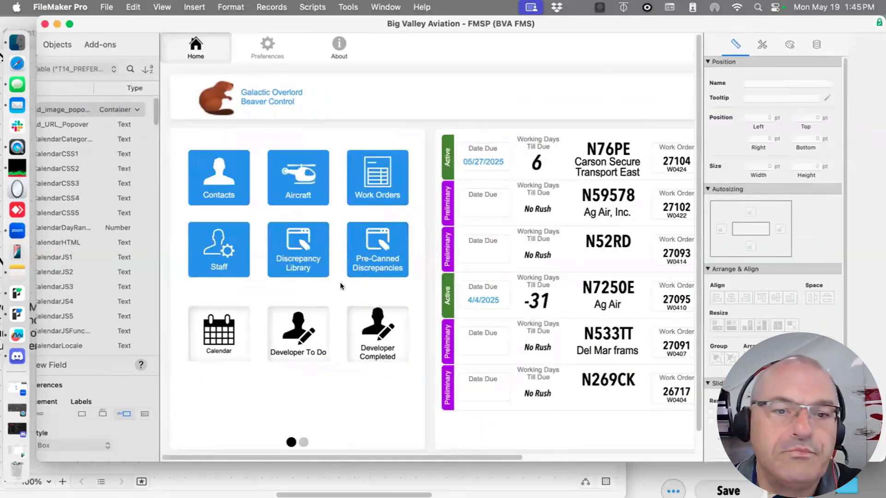
left_click(195, 442)
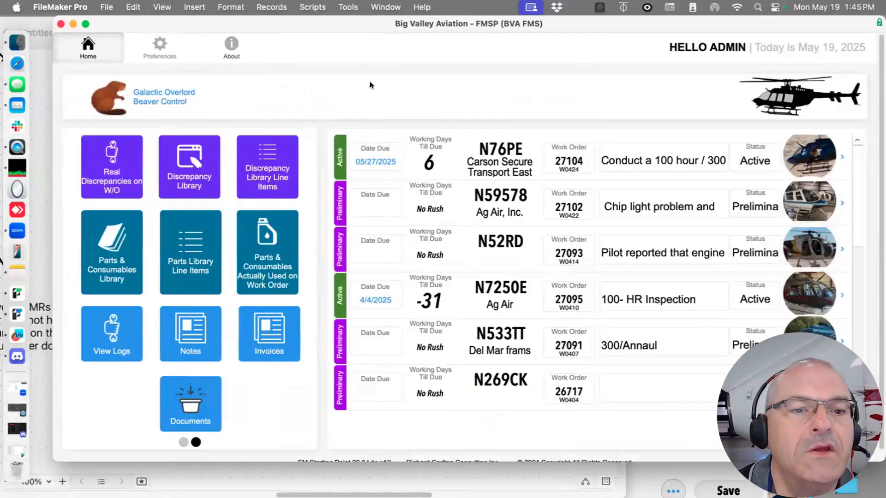
Open the Parts & Consumables Library and compare the Bell 206 Annual 100/300 and Parts for R44 TEST records
left_click_drag(300, 18, 597, 17)
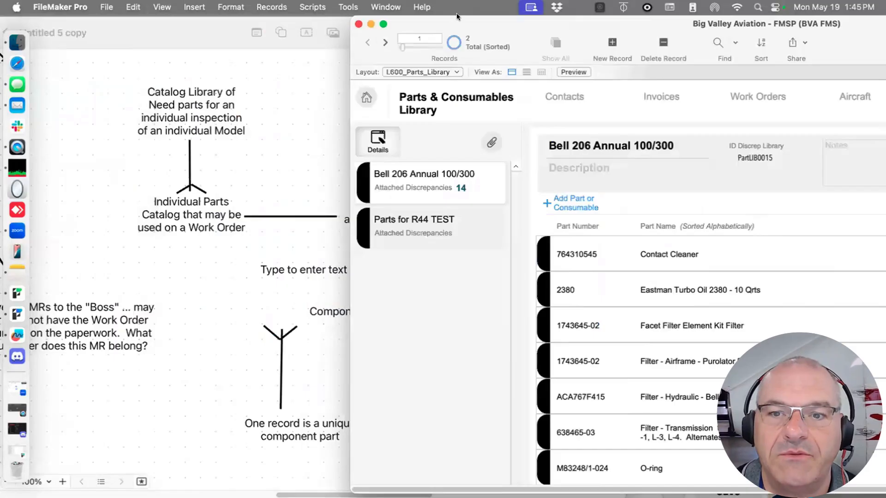
left_click_drag(456, 13, 145, 13)
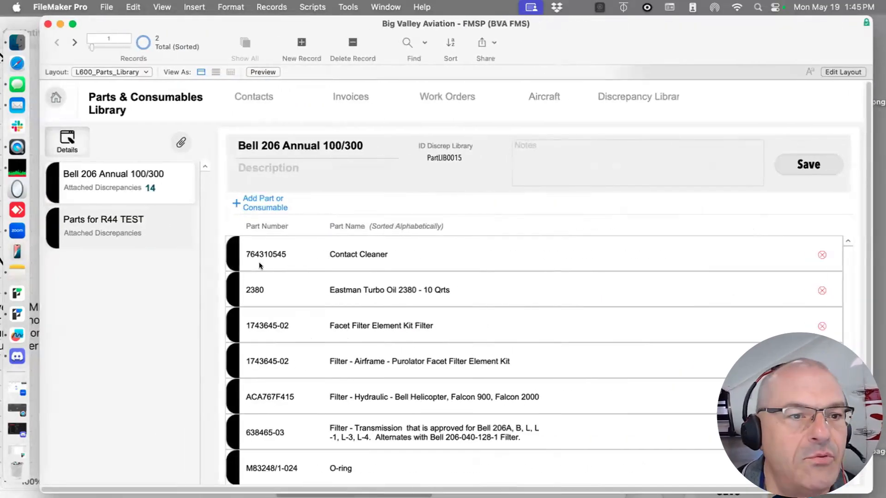
left_click(132, 219)
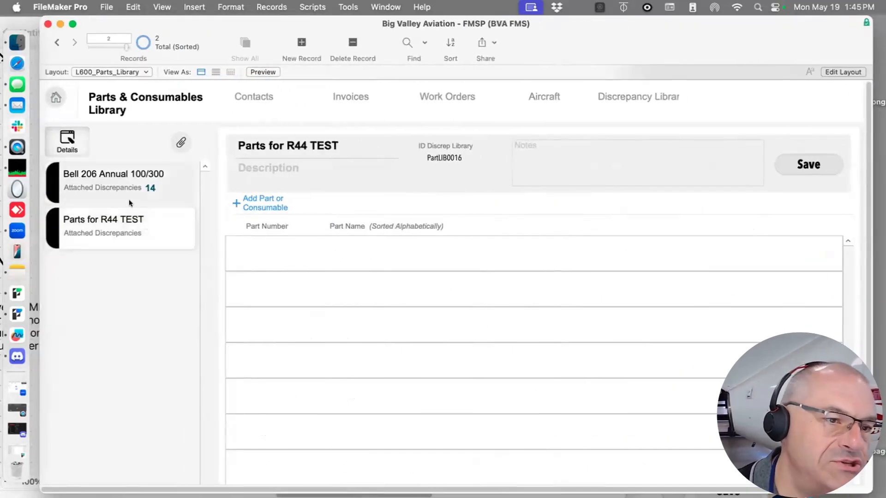
left_click(120, 182)
left_click(119, 224)
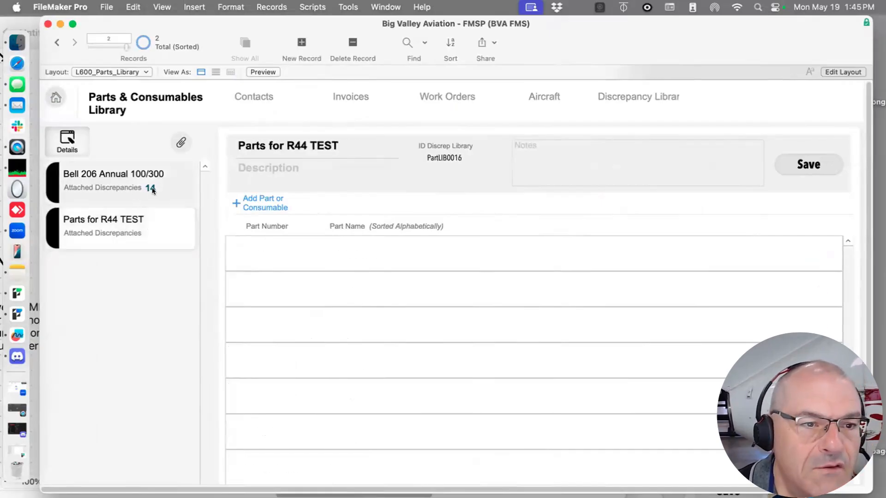
left_click(144, 185)
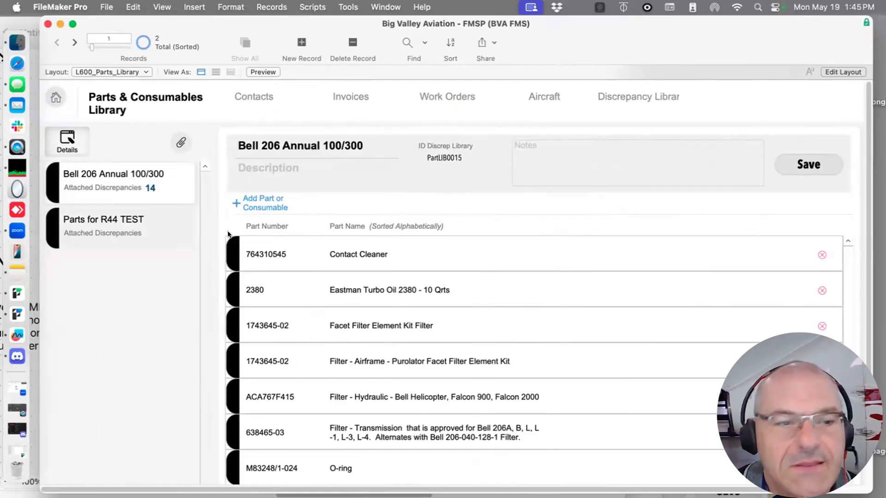
Switch to the Part Concerns rev2 document in Pages and bring up the handwritten Material Requisition & Inventory Control form
left_click_drag(415, 20, 351, 494)
left_click_drag(684, 354, 765, 4)
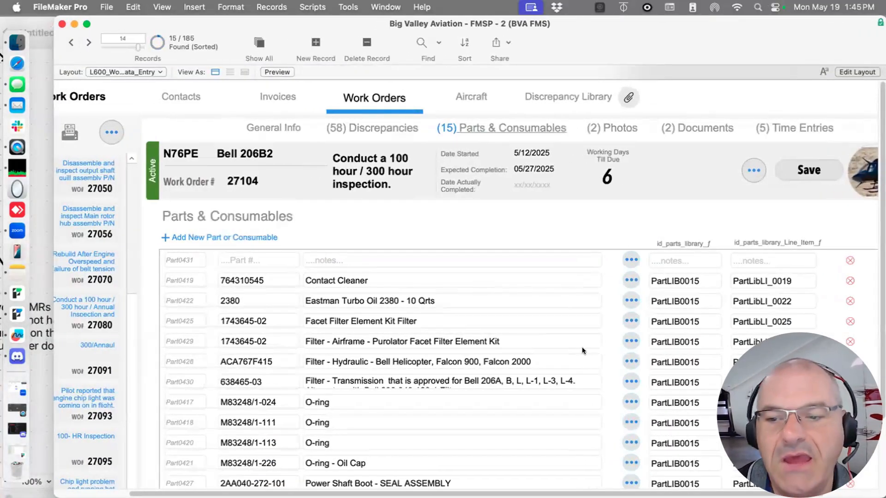
right_click(21, 276)
left_click(480, 103)
left_click_drag(824, 26, 732, 27)
left_click(827, 302)
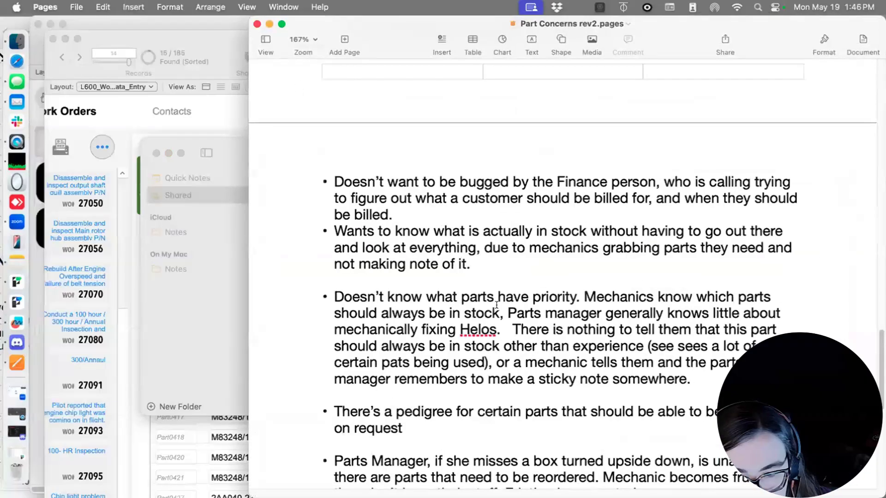
scroll(500, 305, "up", 10)
scroll(500, 305, "up", 10)
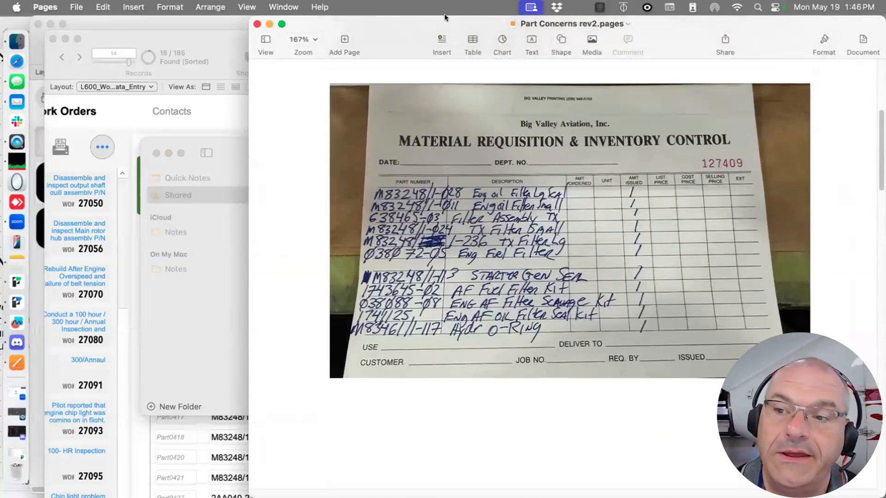
Return to work order 27104 in FileMaker and examine the Contact Cleaner line's library IDs, undoing the stray edit to its line item ID
left_click_drag(444, 17, 473, 8)
left_click(248, 111)
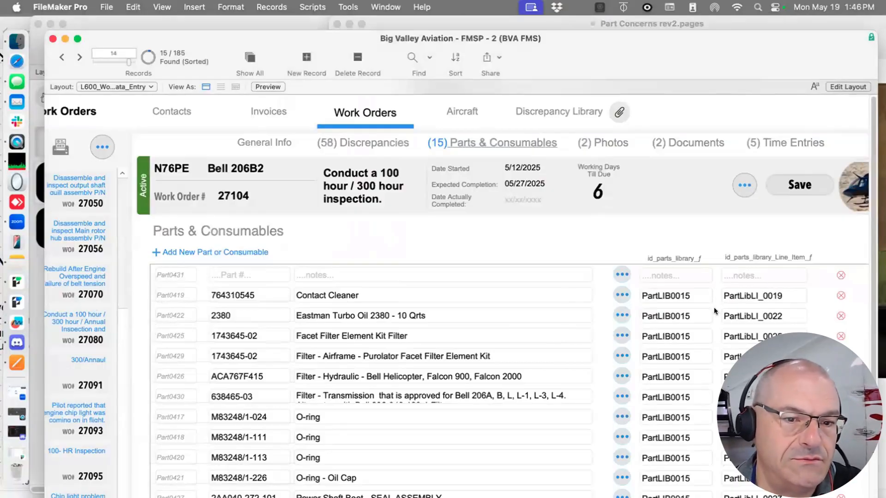
left_click(747, 296)
left_click_drag(791, 296, 674, 295)
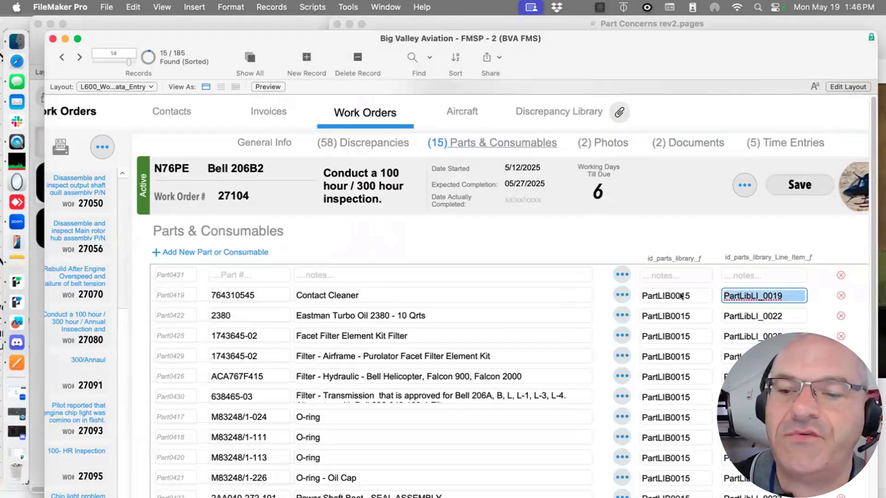
left_click(785, 293)
double_click(784, 293)
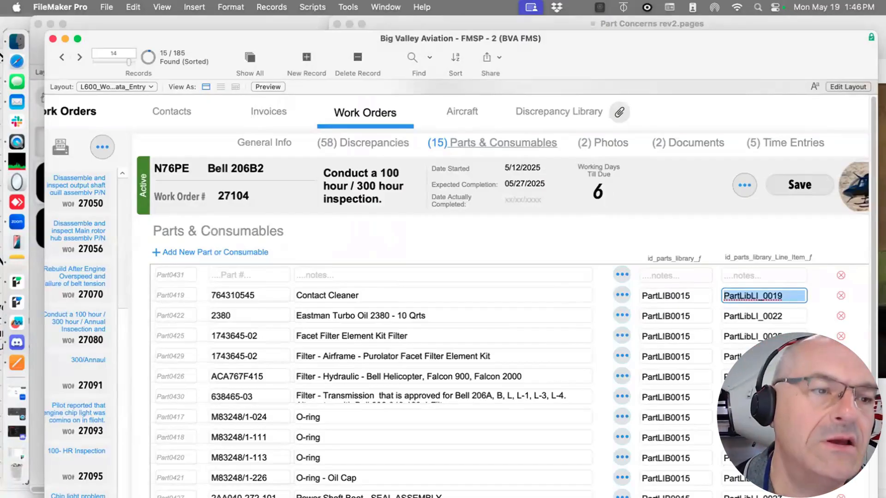
type("d")
key("super+z")
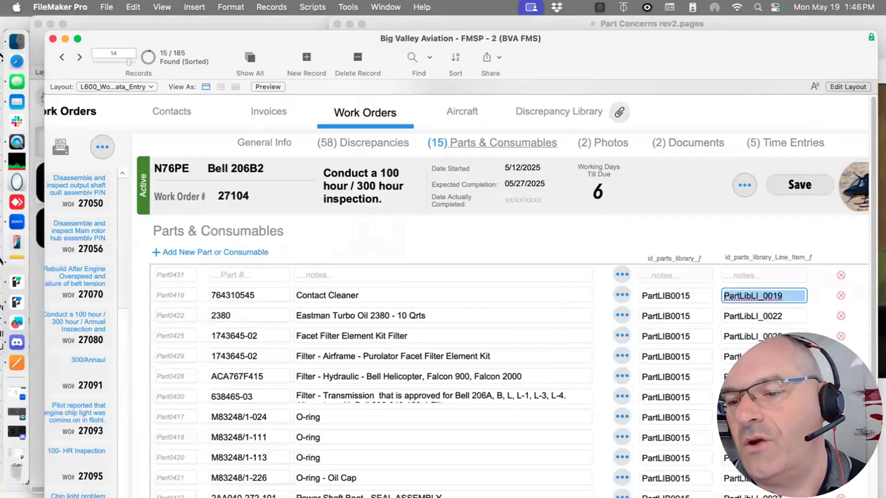
Move and narrow the work order window, compare its parts with the handwritten requisition form in Pages, and return to FileMaker
key("Return")
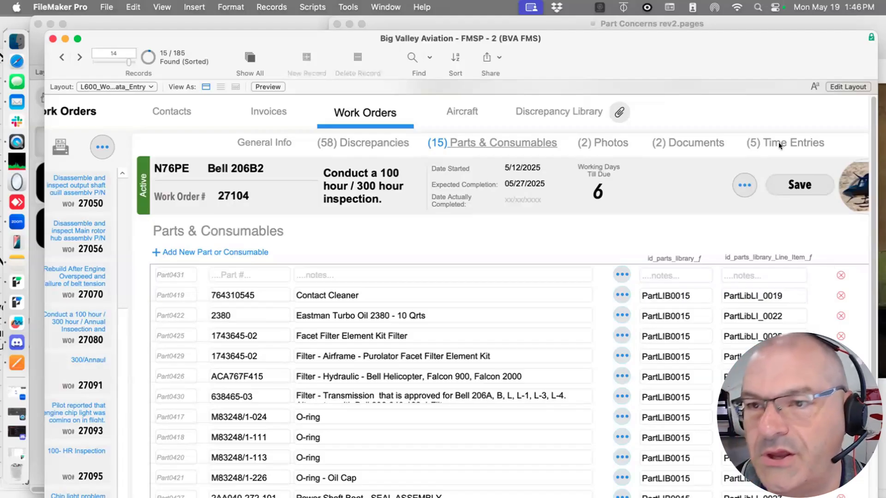
left_click_drag(701, 31, 689, 15)
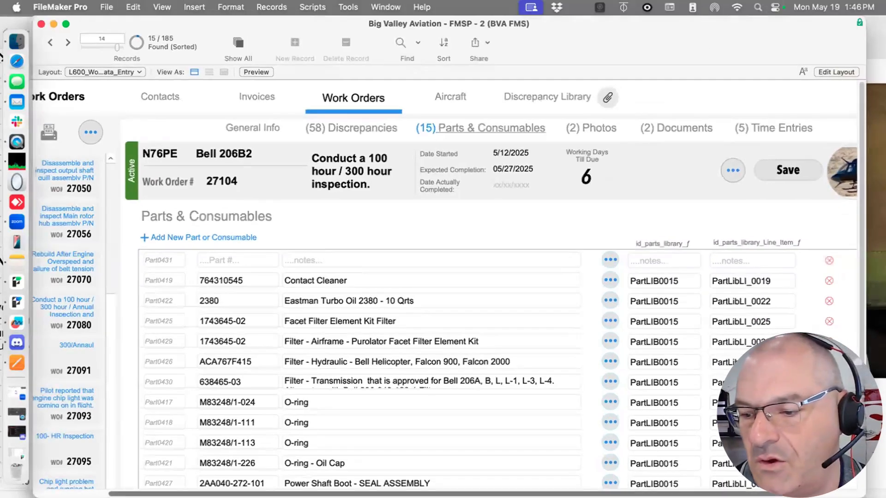
left_click_drag(866, 497, 700, 471)
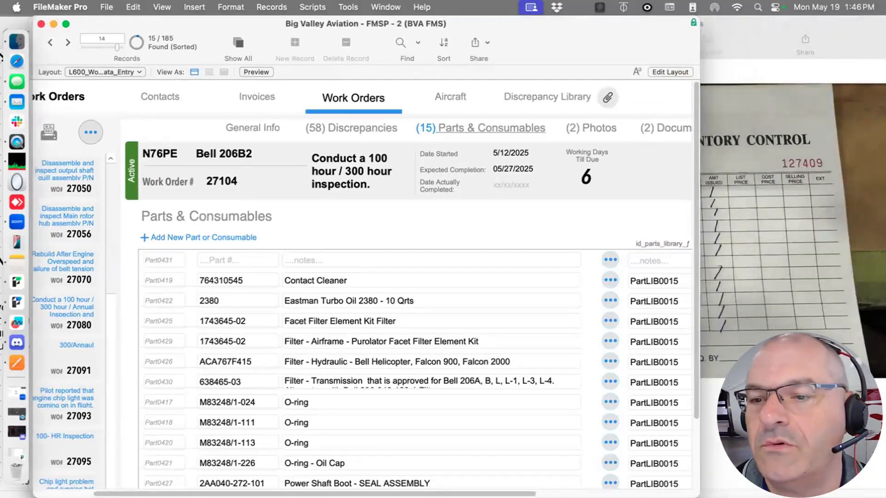
left_click(753, 261)
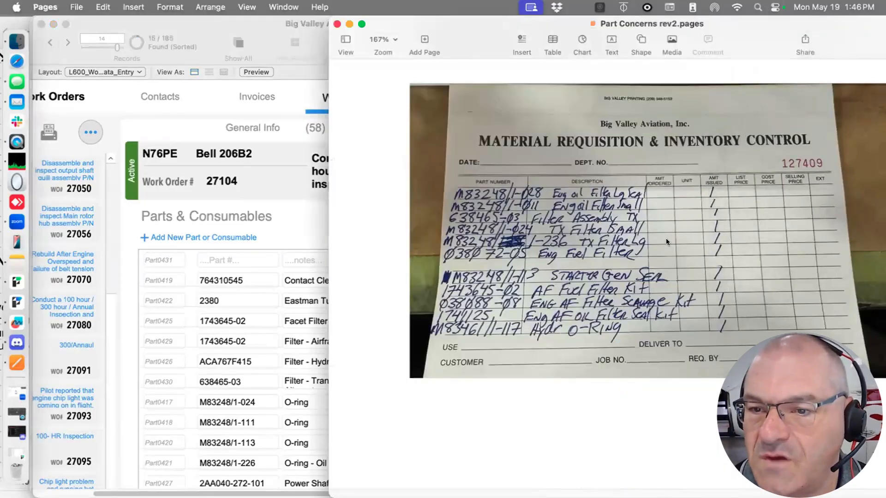
left_click(243, 197)
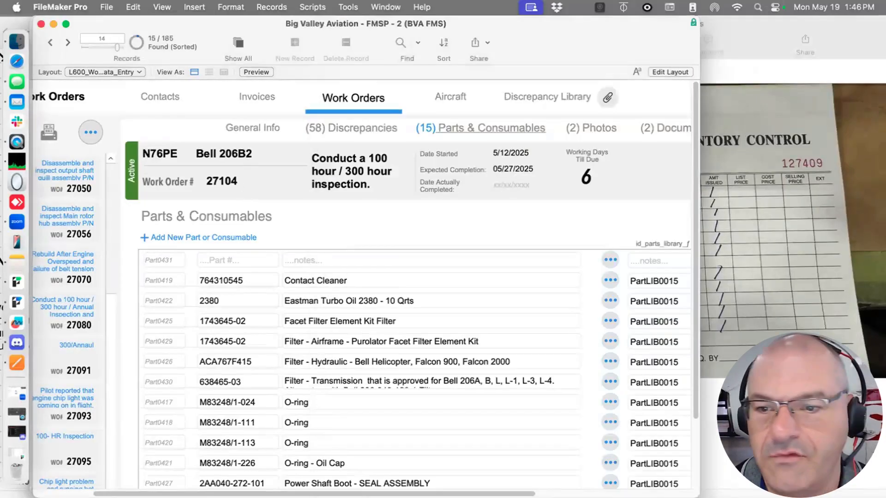
Widen the work order window again, move it aside, and display the L500_Maint_Parts Consumables layout in the main FileMaker window
left_click_drag(701, 266, 859, 268)
left_click_drag(219, 19, 170, 493)
left_click(104, 125)
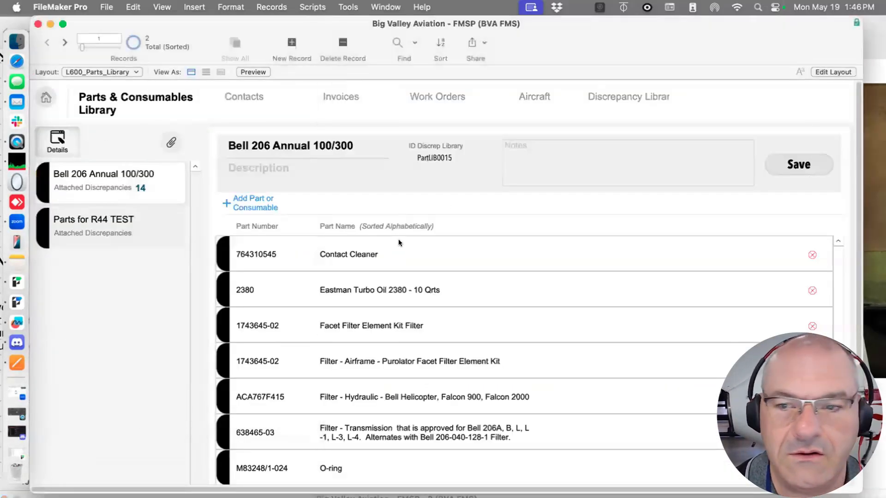
left_click(117, 73)
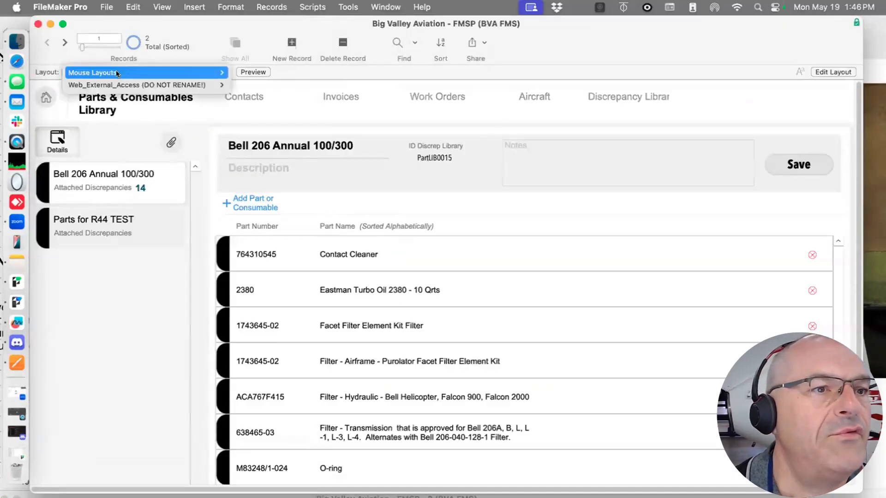
mouse_move(119, 73)
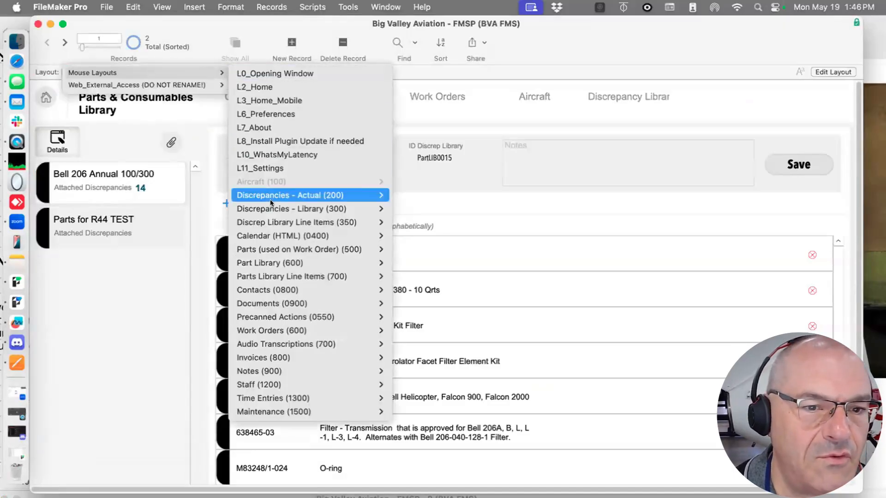
mouse_move(270, 251)
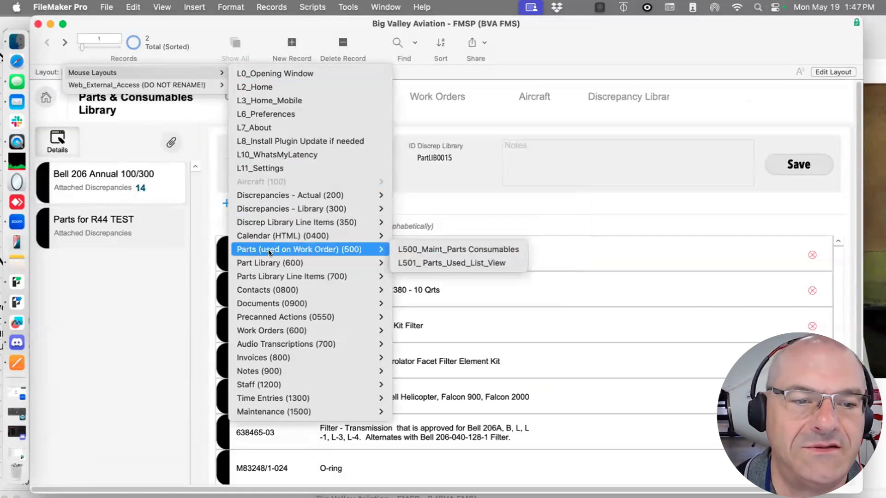
left_click(471, 247)
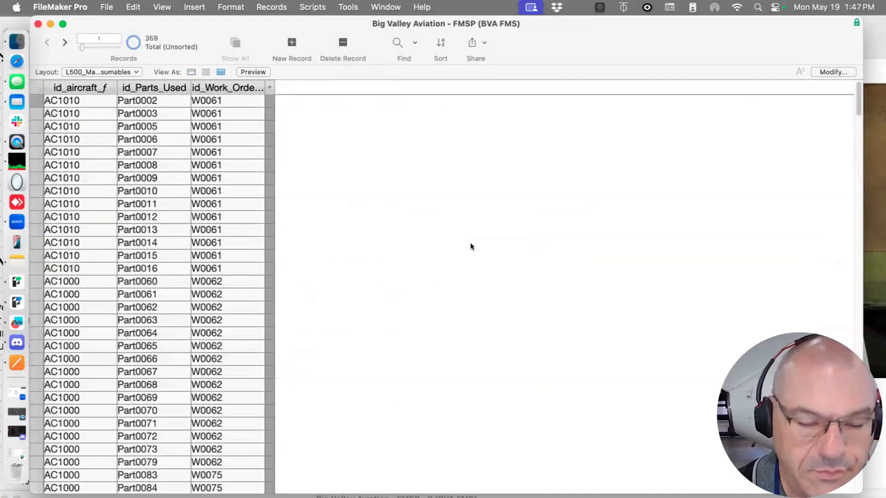
Advance to the L501_ Parts_Used_List_View layout in Layout mode and display its records in Browse mode
key("super+l")
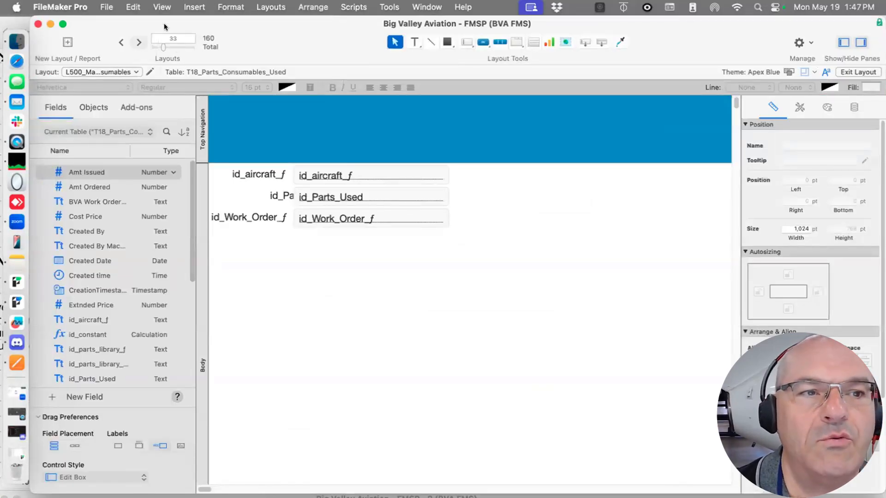
right_click(252, 27)
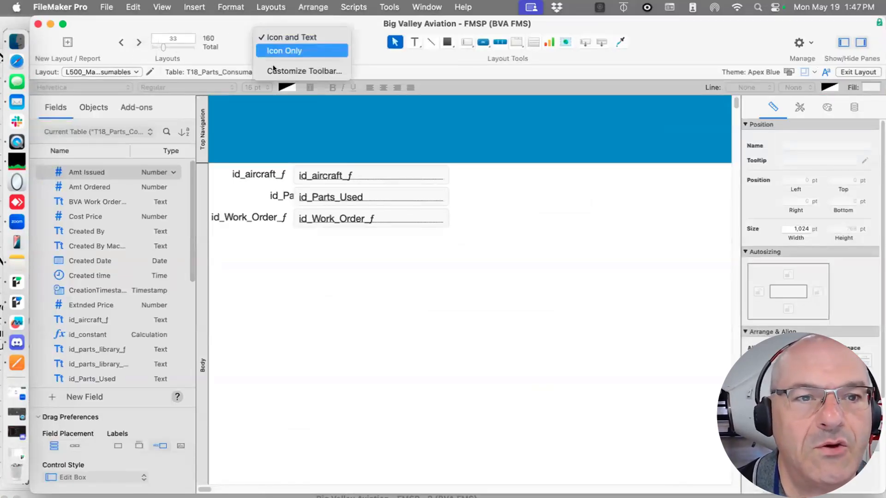
left_click(140, 43)
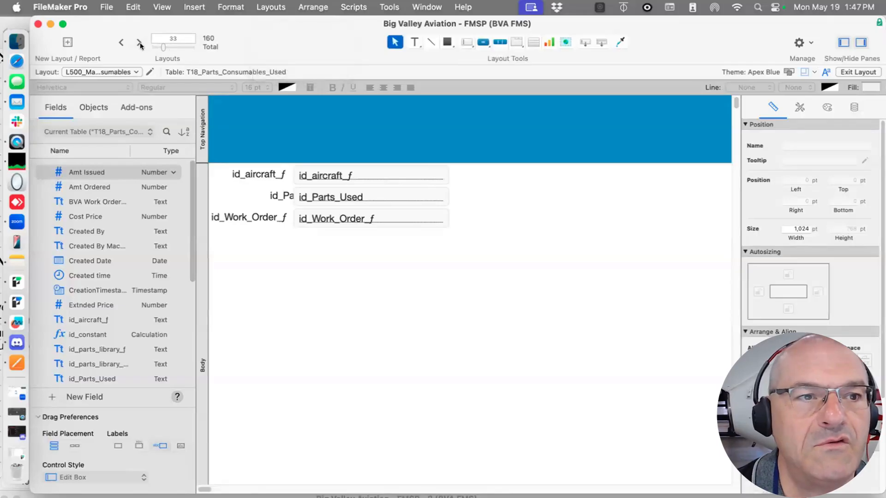
left_click(138, 42)
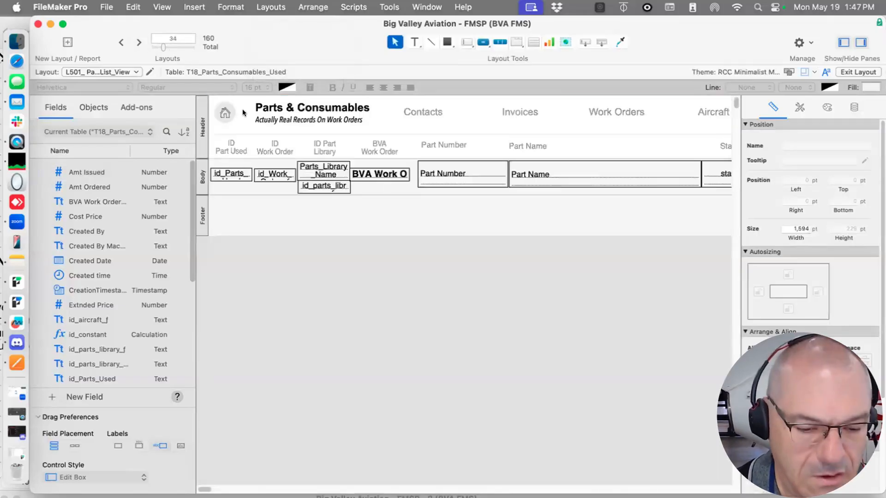
key("super+b")
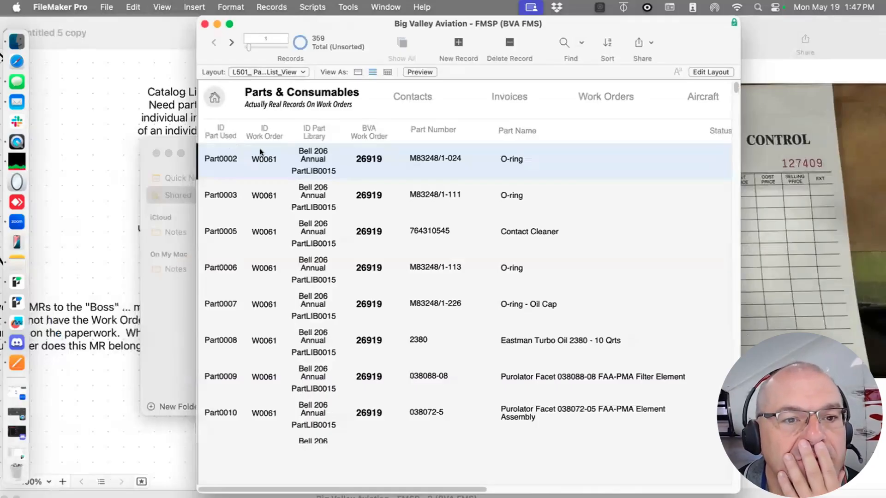
Examine the work order ID, BVA work order, part number and part name fields of the first parts-used record, Part0002
left_click(264, 157)
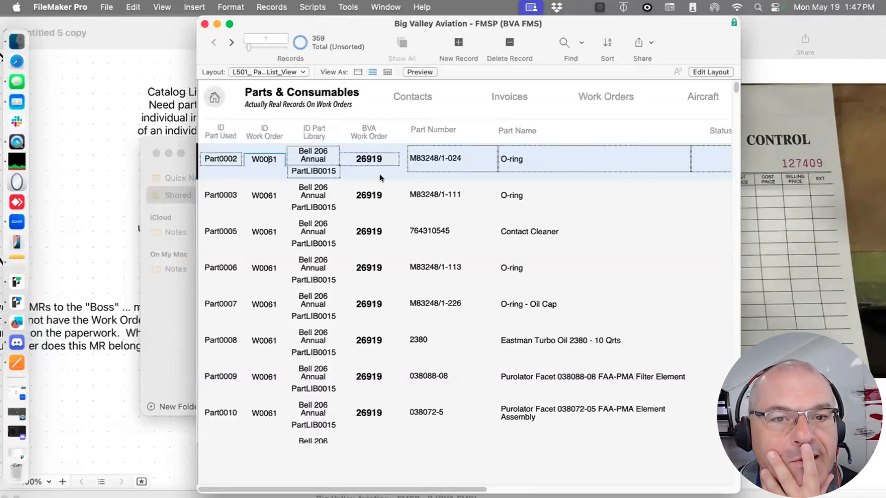
double_click(365, 156)
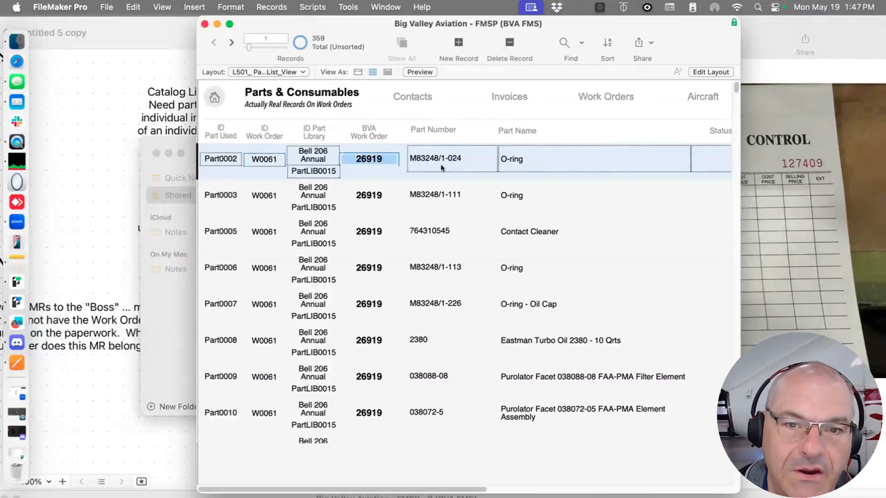
left_click_drag(468, 156, 405, 151)
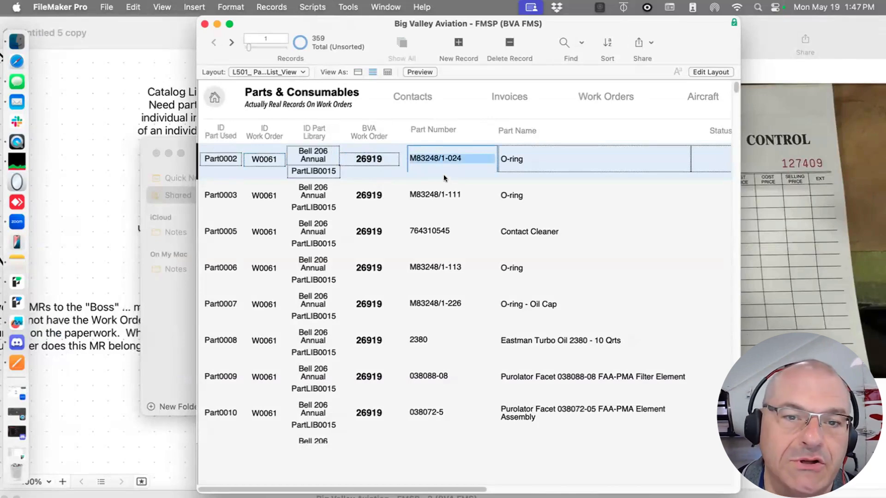
left_click(525, 157)
left_click_drag(496, 155, 559, 214)
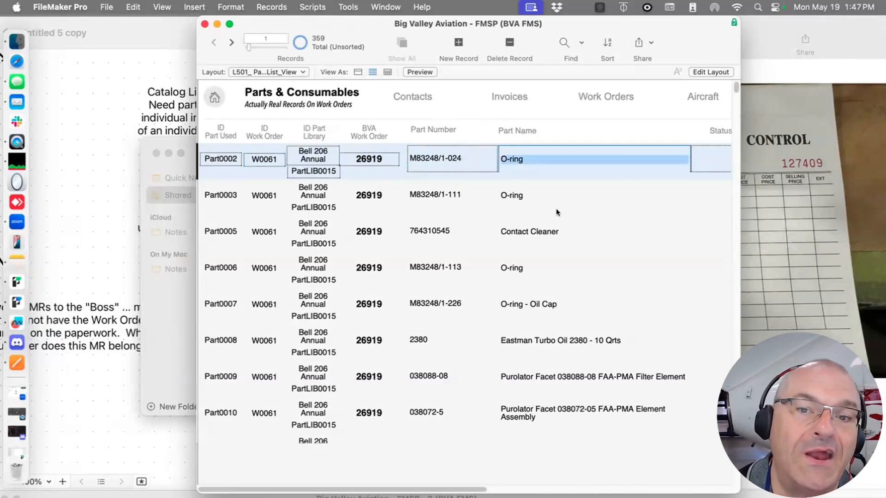
left_click_drag(466, 157, 409, 150)
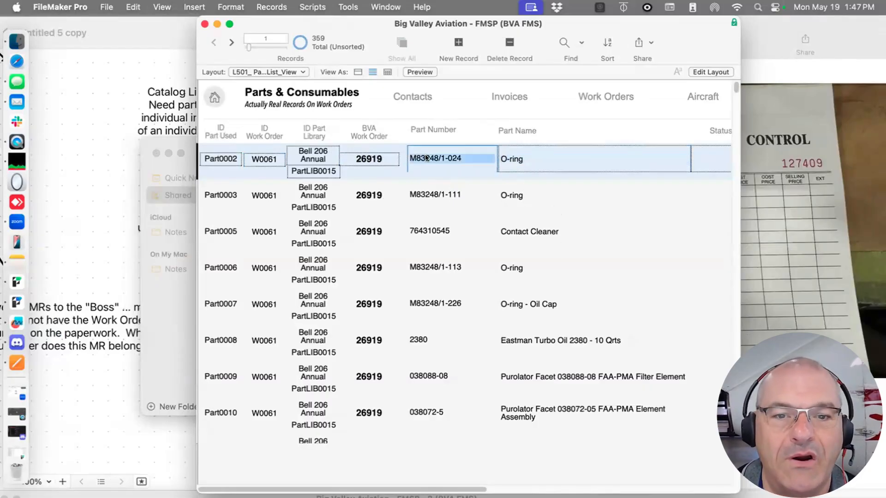
Step through the fields of the first Parts & Consumables records, starting from the part number of Part0002
left_click_drag(523, 154, 407, 151)
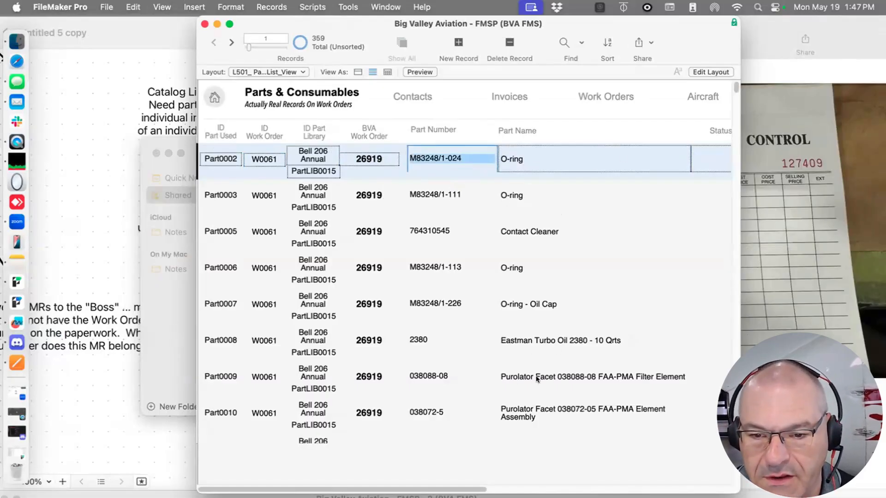
key("Tab")
key("Tab")
key("Tab")
key("Tab")
key("Tab")
key("Tab")
key("Tab")
key("Tab")
key("Tab")
key("Tab")
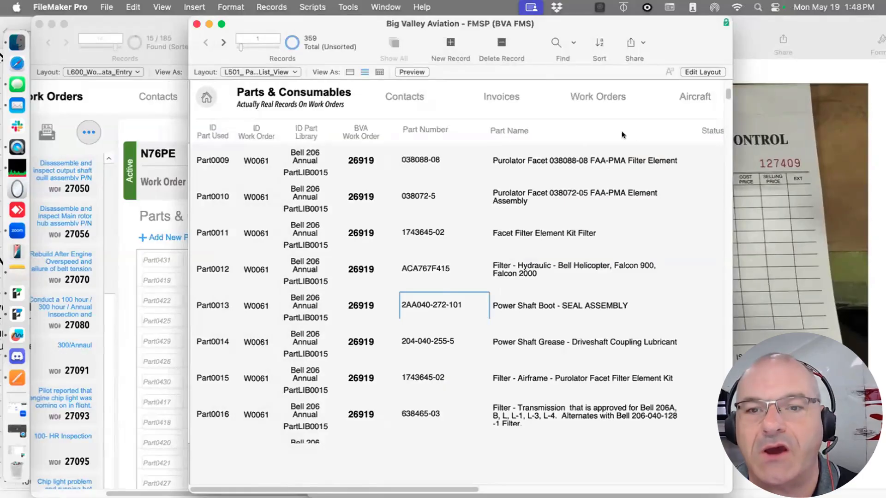
Reposition and widen the parts list window, and examine the ordering, price and date columns of the records
left_click_drag(626, 26, 509, 27)
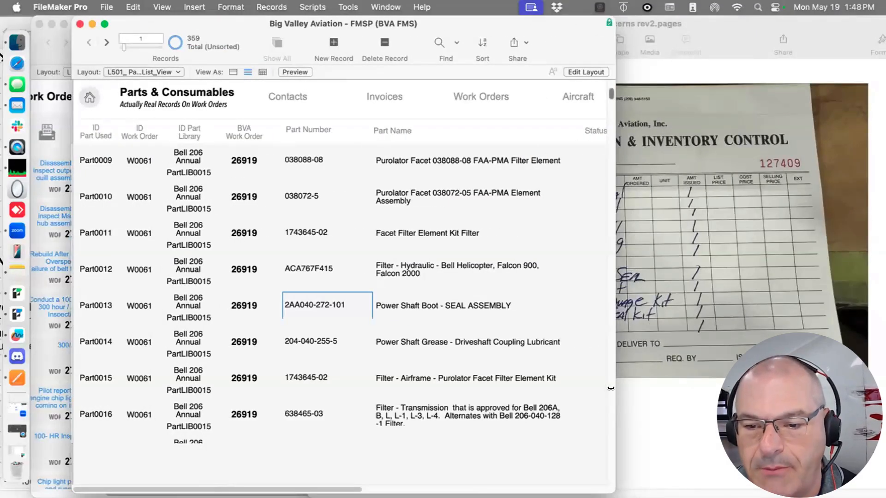
left_click_drag(614, 388, 750, 388)
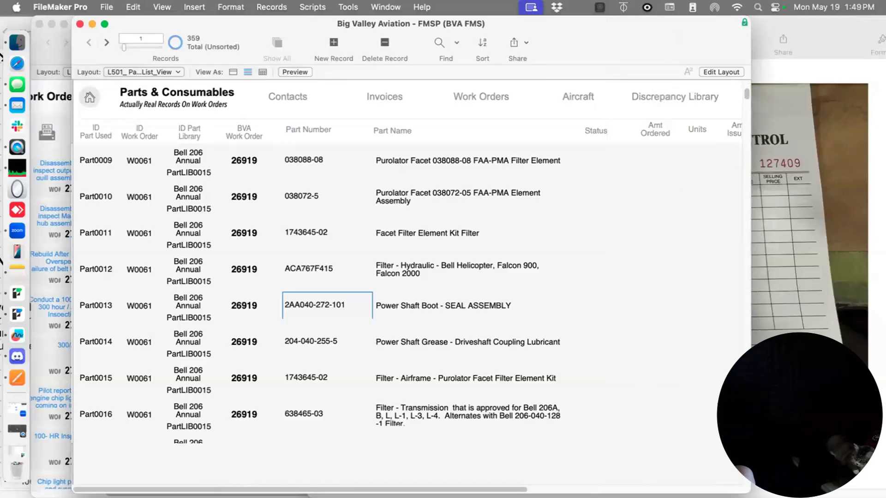
left_click_drag(751, 494, 885, 480)
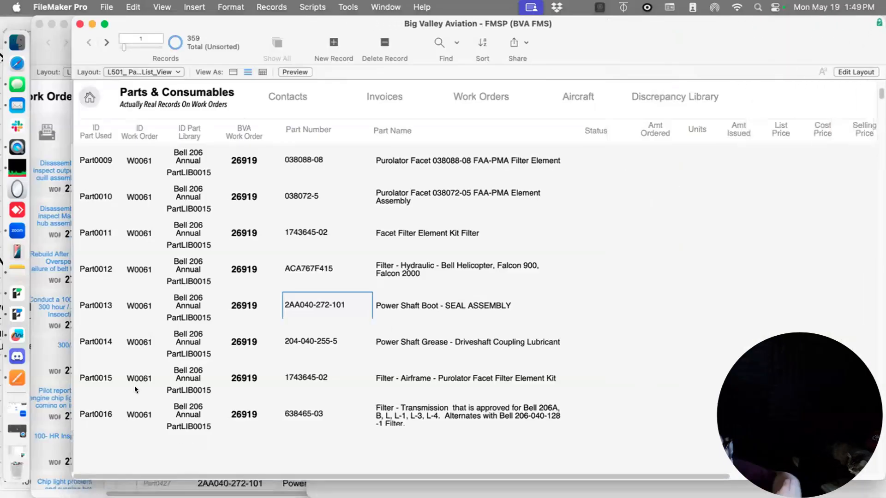
left_click_drag(183, 476, 325, 445)
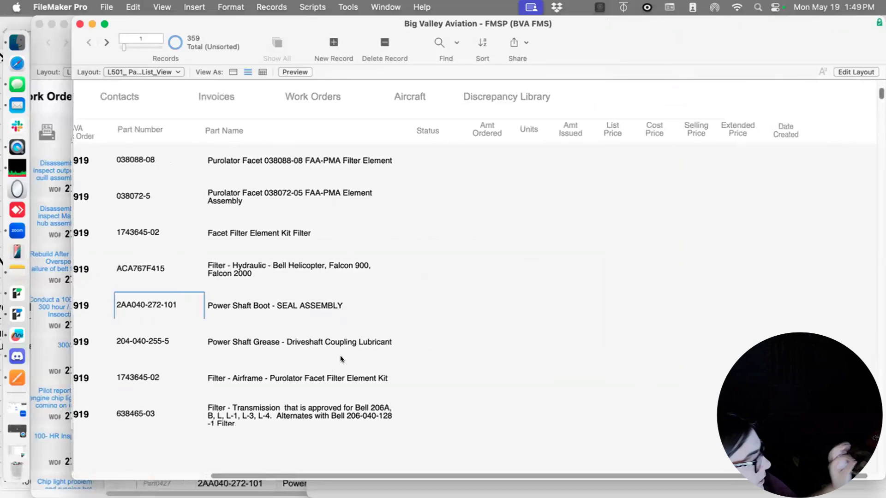
left_click(706, 144)
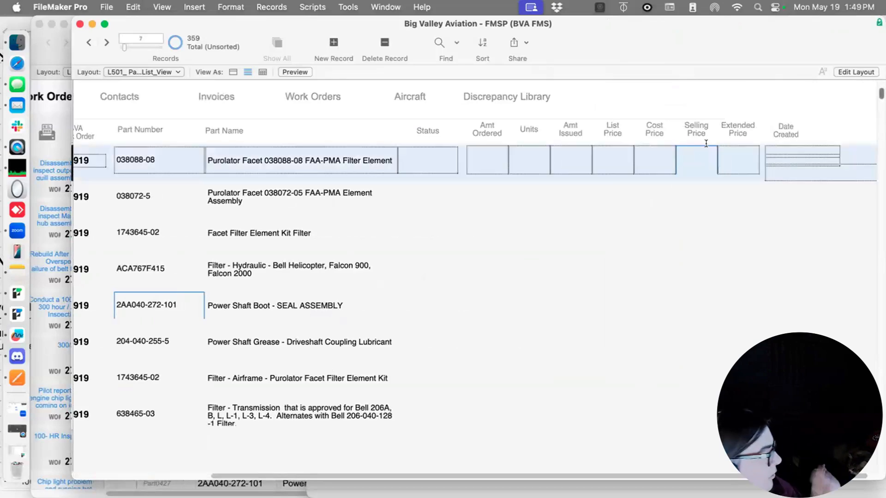
Inspect the amount, price and creation fields of the parts list in Layout mode, and bring the Work Orders window forward
key("super+l")
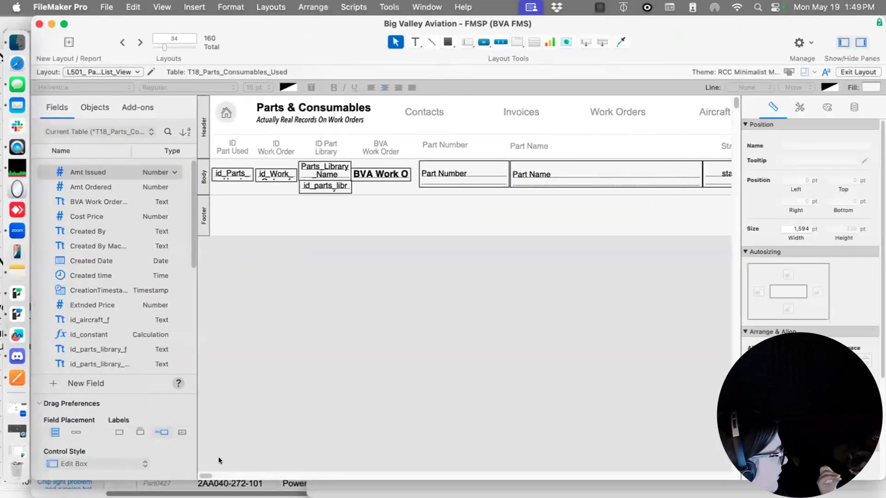
left_click_drag(206, 477, 216, 476)
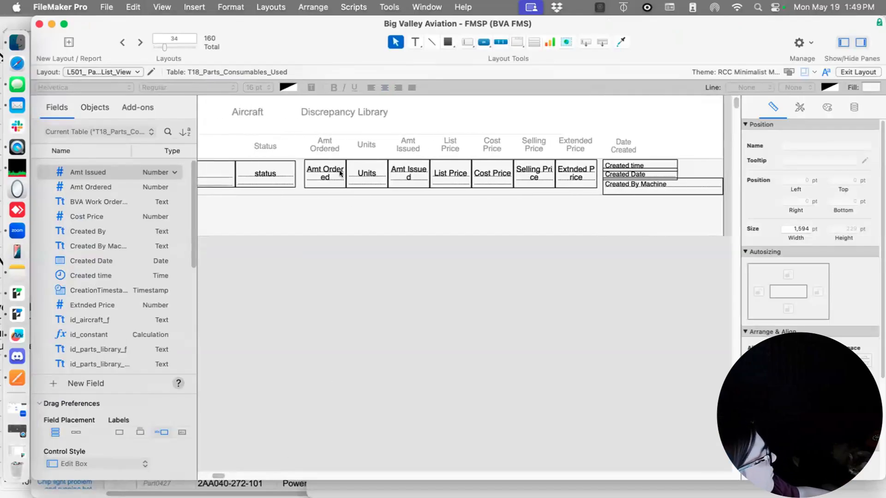
left_click_drag(318, 37, 307, 316)
left_click(193, 215)
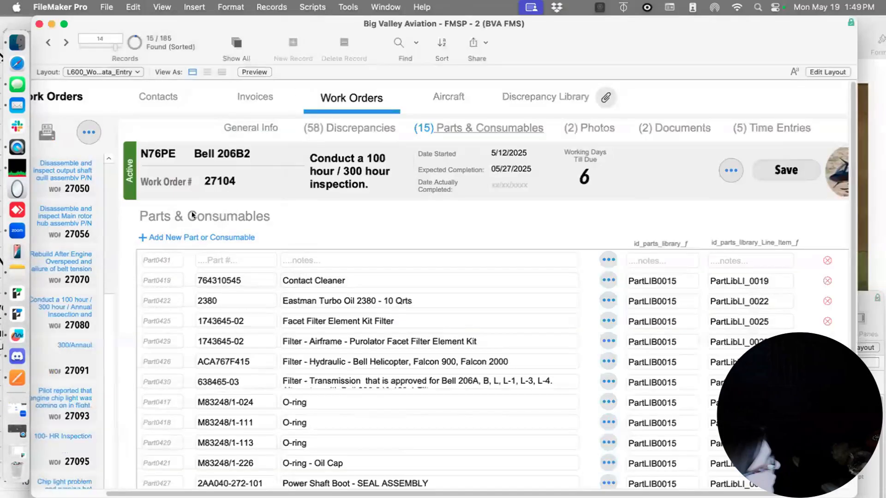
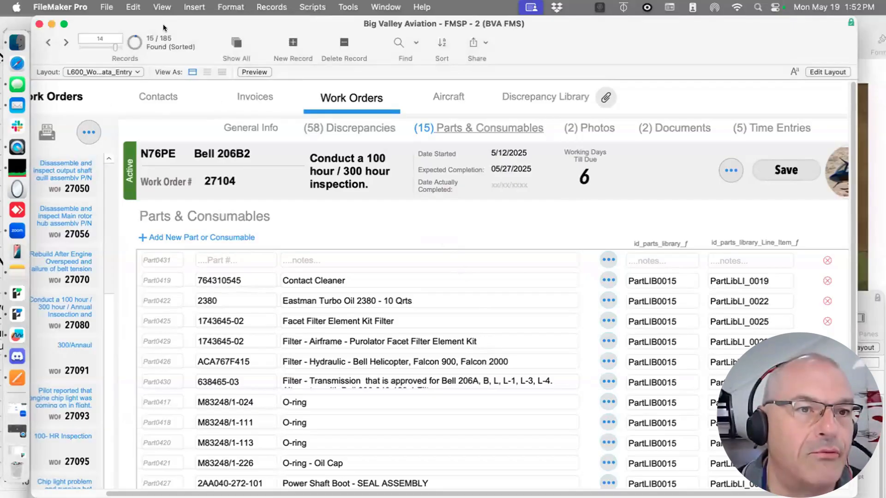
Create a new work order record and show its General Info
left_click_drag(163, 24, 176, 24)
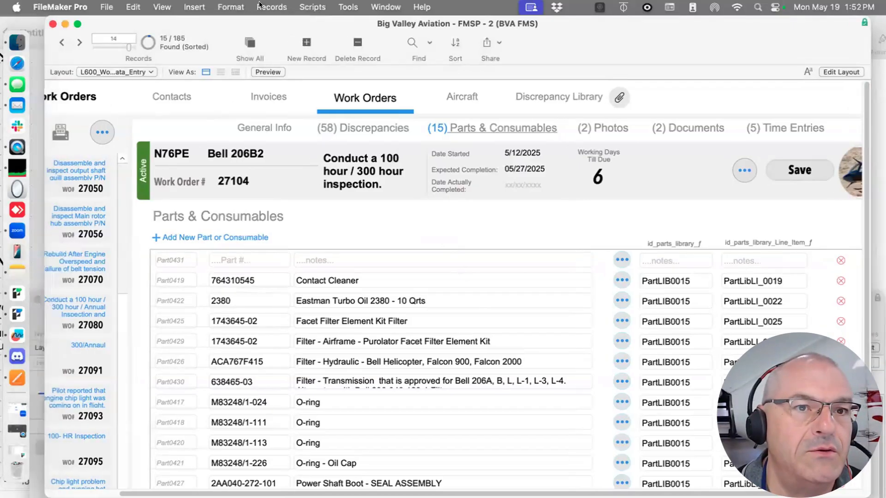
left_click(269, 6)
left_click(595, 210)
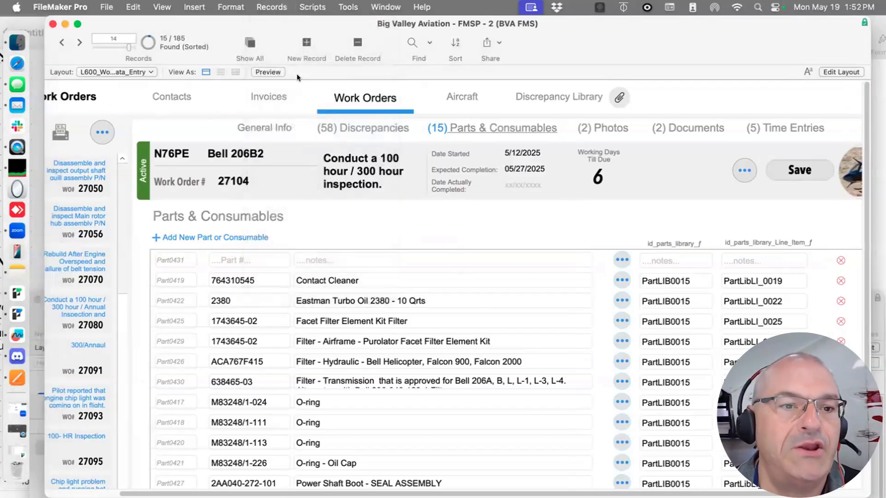
key("super+n")
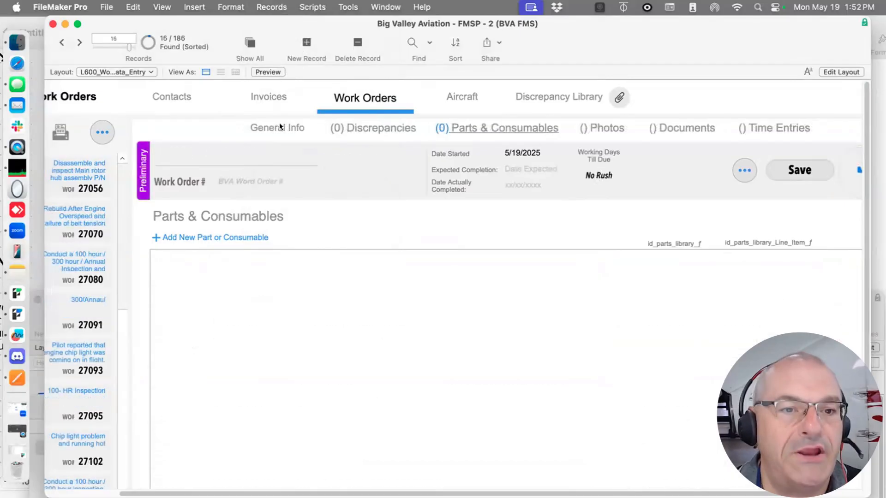
left_click(281, 127)
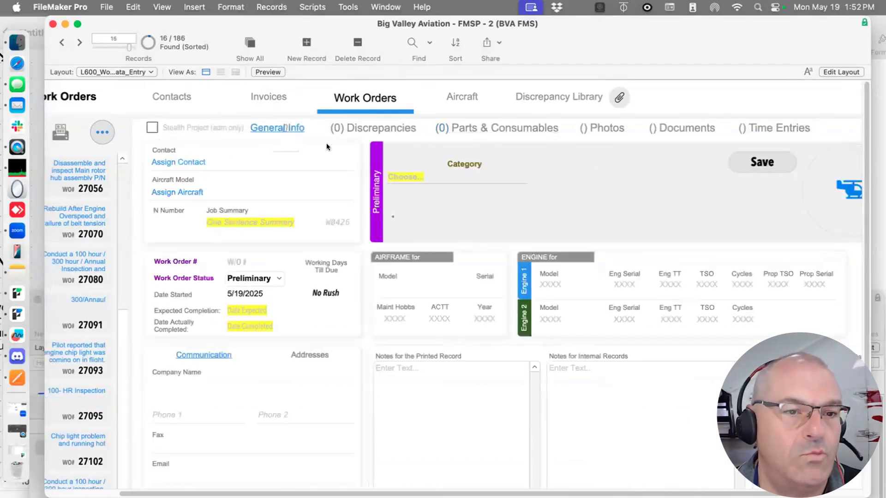
Add two blank part lines to the new work order and return to its General Info
left_click(554, 124)
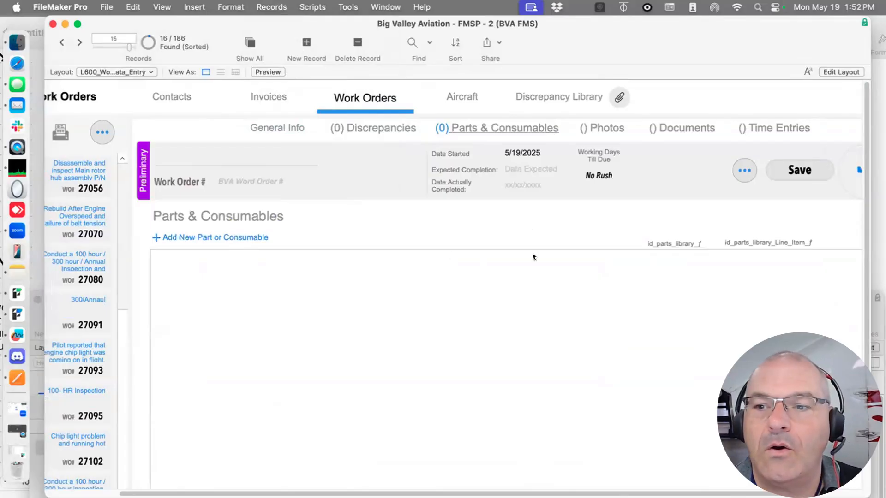
left_click(232, 238)
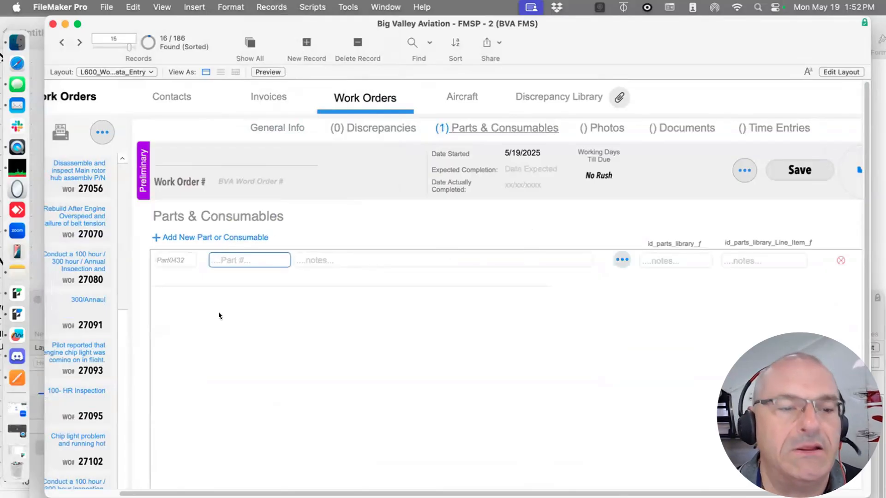
left_click(211, 237)
left_click(342, 221)
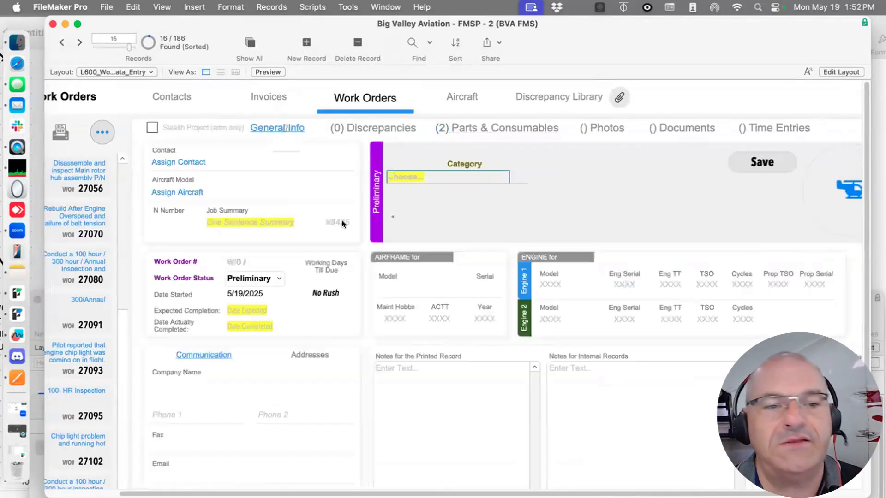
Load the pre-existing parts library PartLIB0015 into the work order and review the resulting part lines
left_click(502, 124)
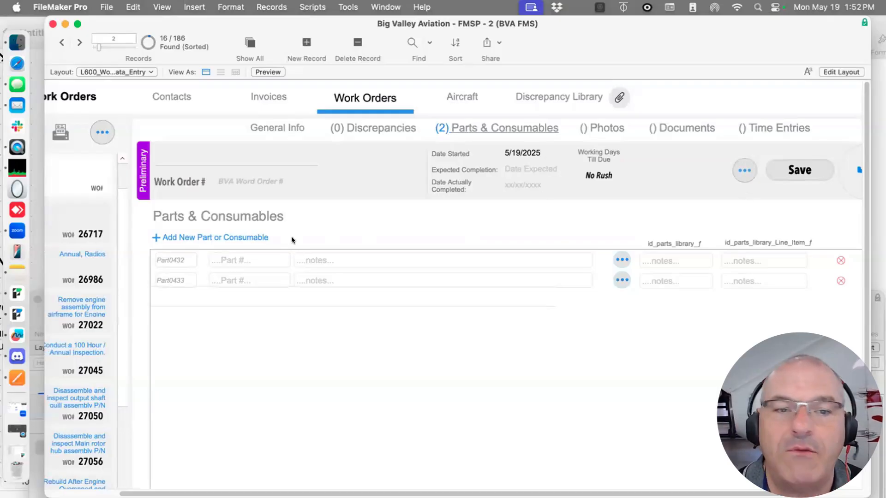
left_click(738, 166)
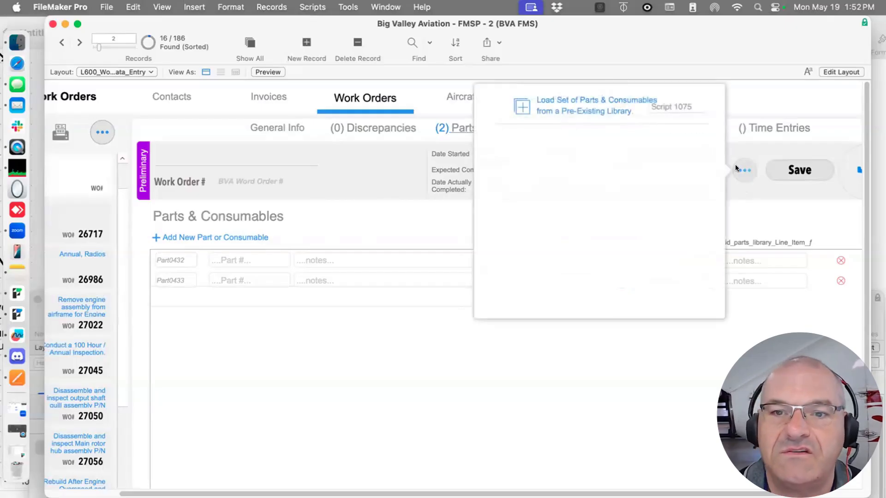
left_click(583, 111)
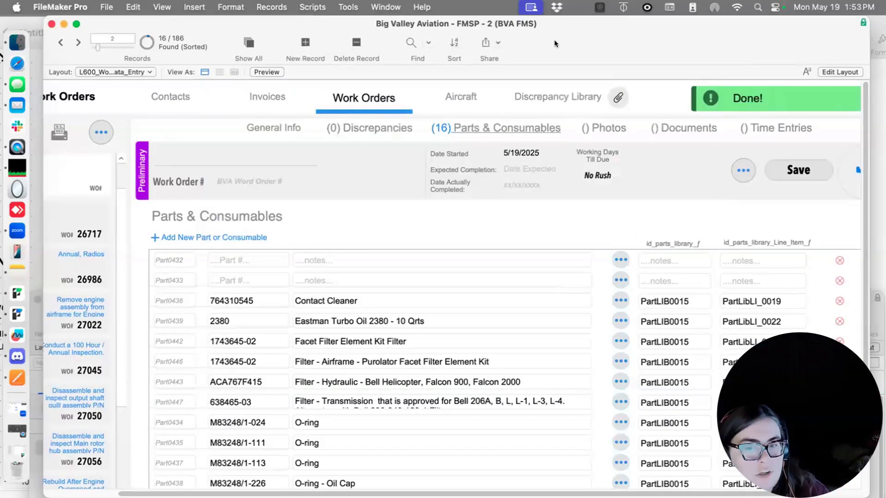
scroll(567, 208, "down", 5)
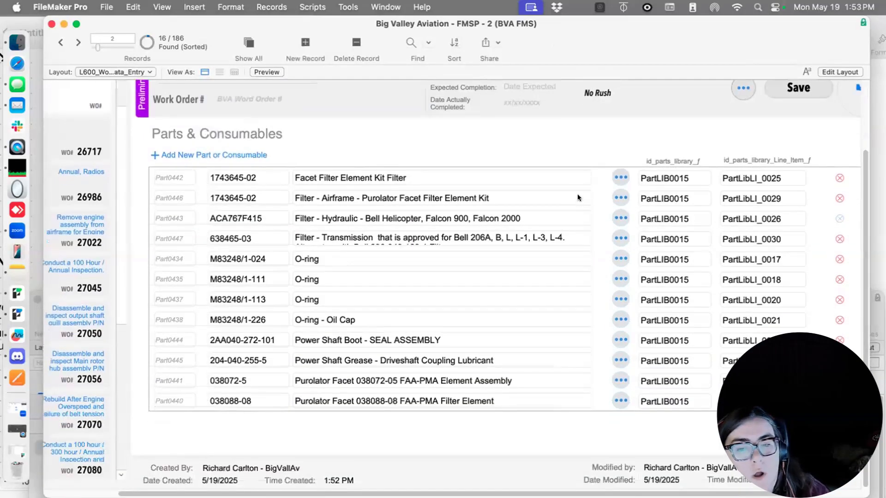
scroll(578, 194, "up", 5)
scroll(577, 190, "down", 5)
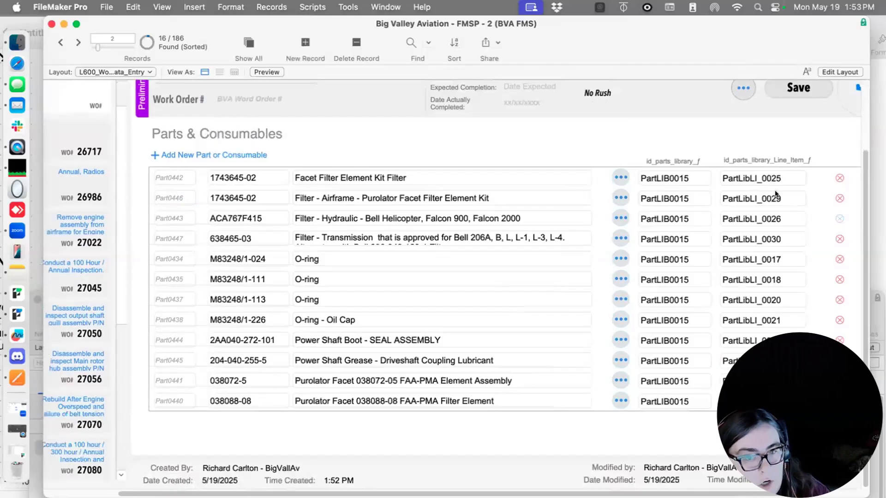
scroll(776, 161, "up", 5)
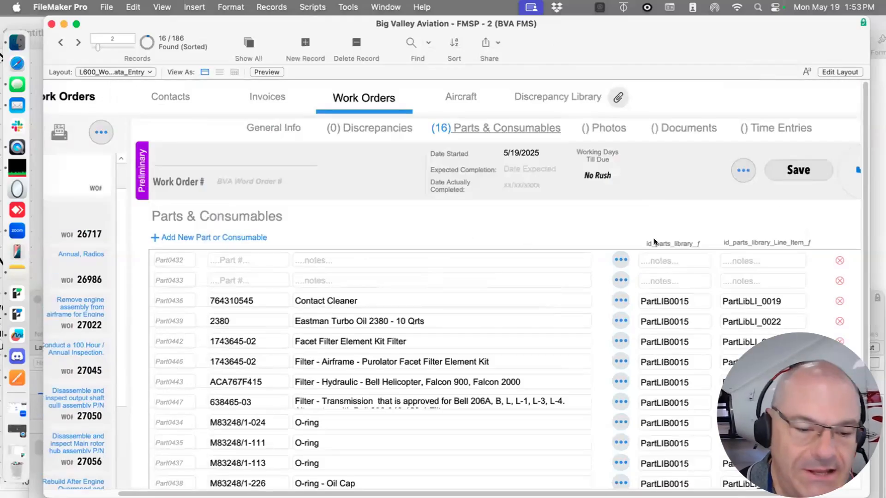
Create another work order and load the Bell 206 Annual 100/300 Inspection parts library into it
left_click(305, 43)
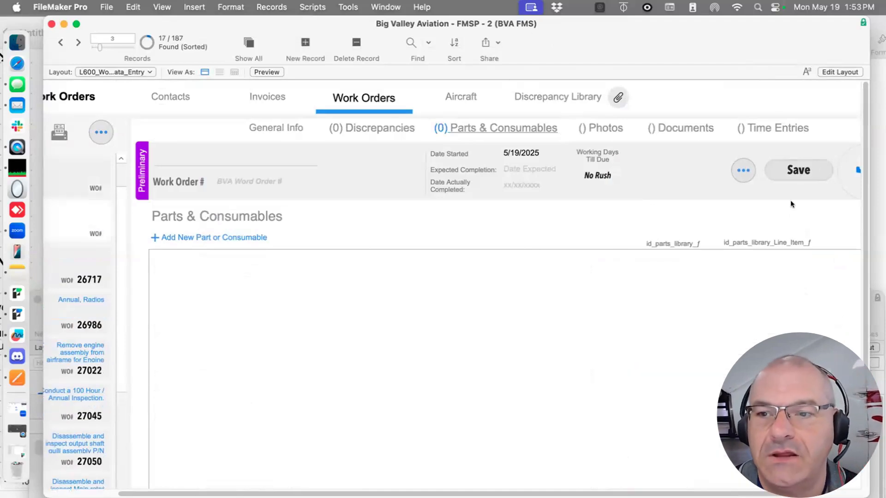
left_click(741, 171)
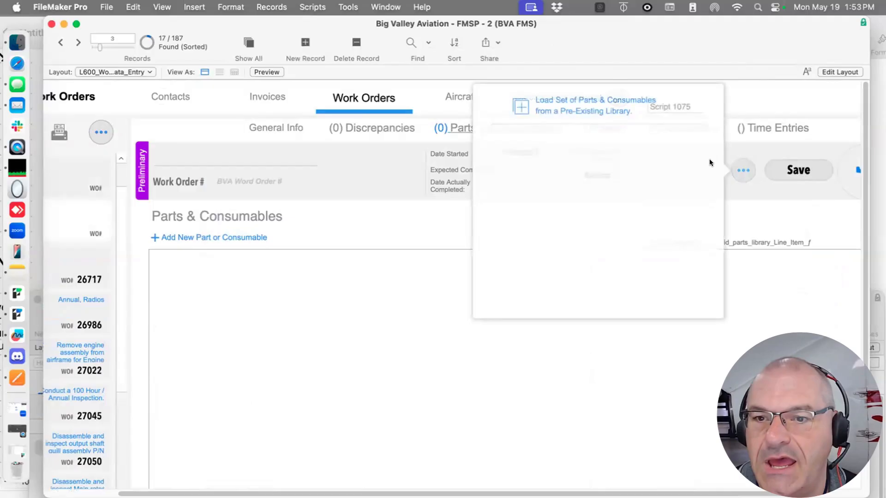
left_click(587, 106)
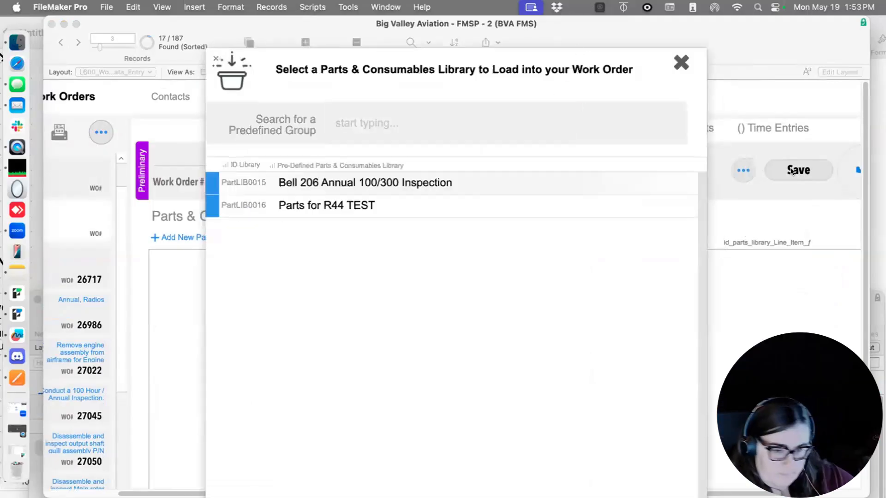
left_click_drag(791, 26, 780, 16)
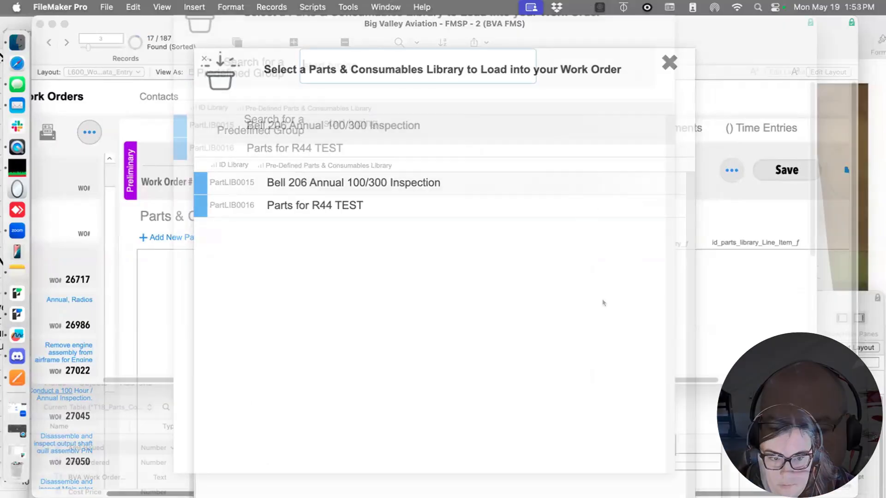
left_click(663, 307)
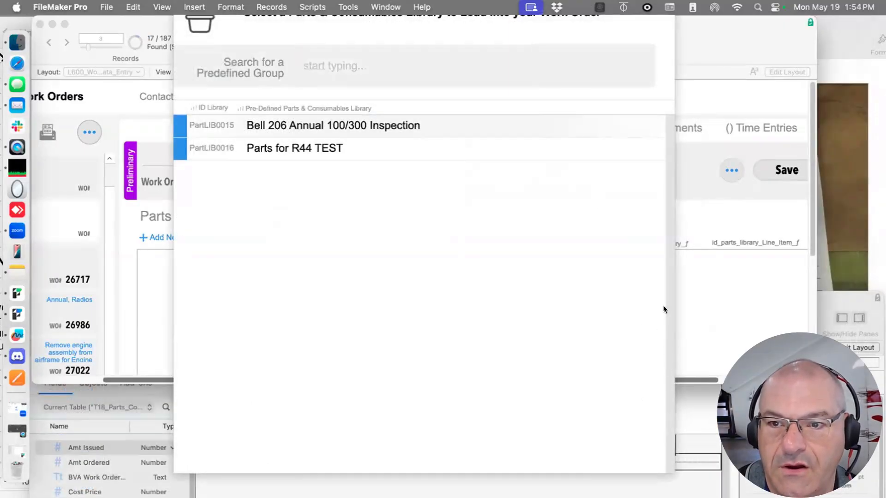
left_click(303, 125)
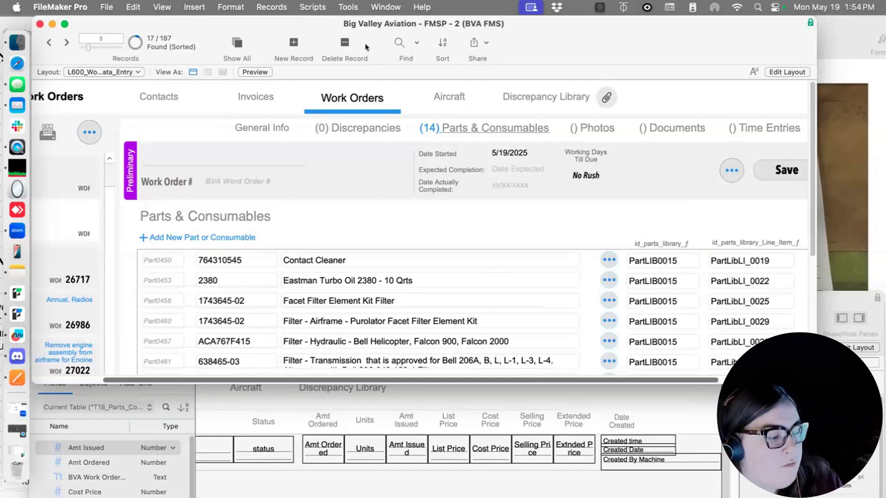
Rearrange the work order and parts list windows, return the parts list to Browse mode and reduce its window height
left_click_drag(364, 43, 406, 6)
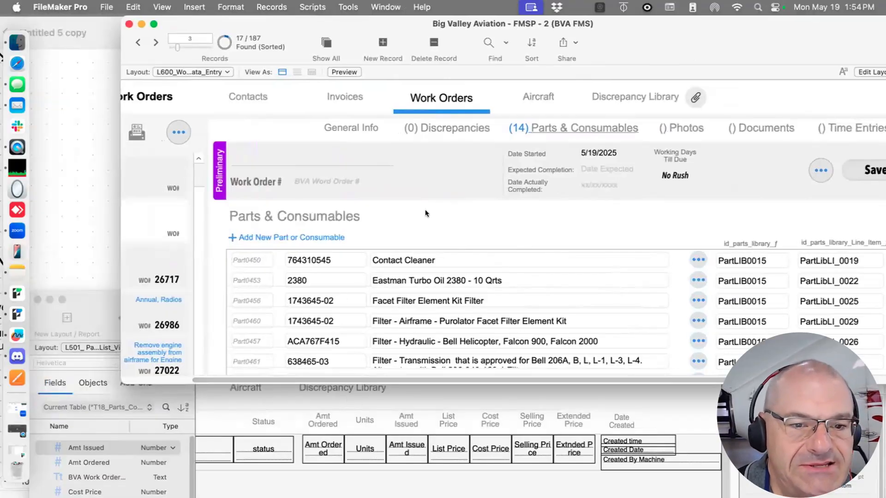
left_click_drag(52, 306, 95, 131)
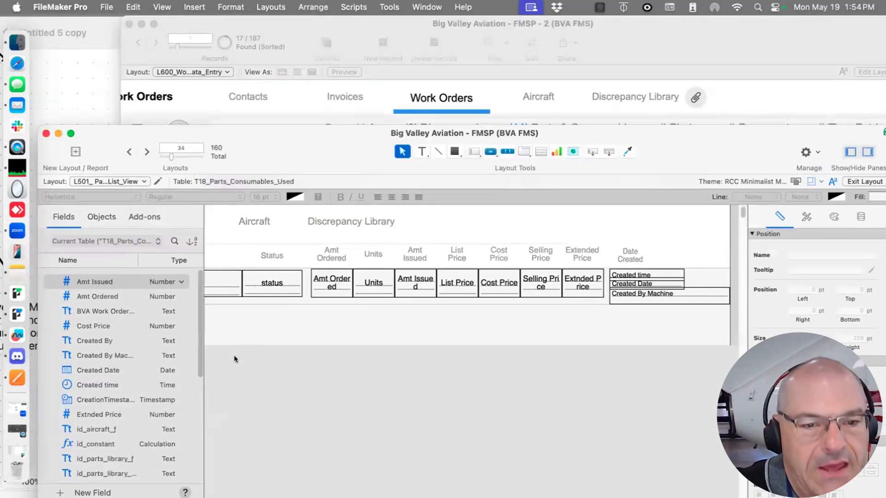
key("super+b")
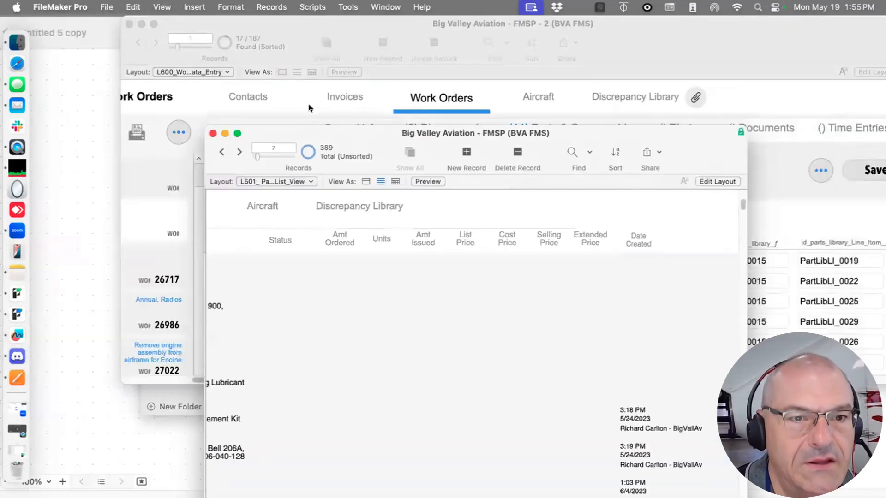
double_click(306, 130)
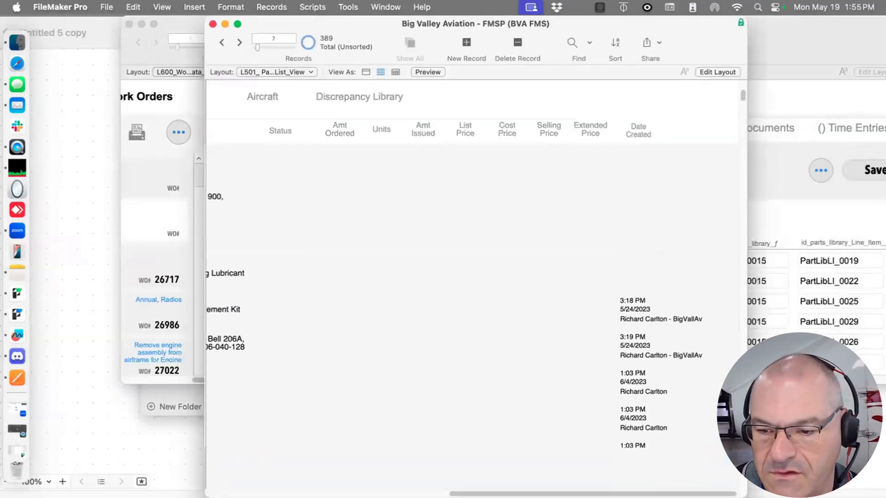
left_click_drag(746, 497, 748, 395)
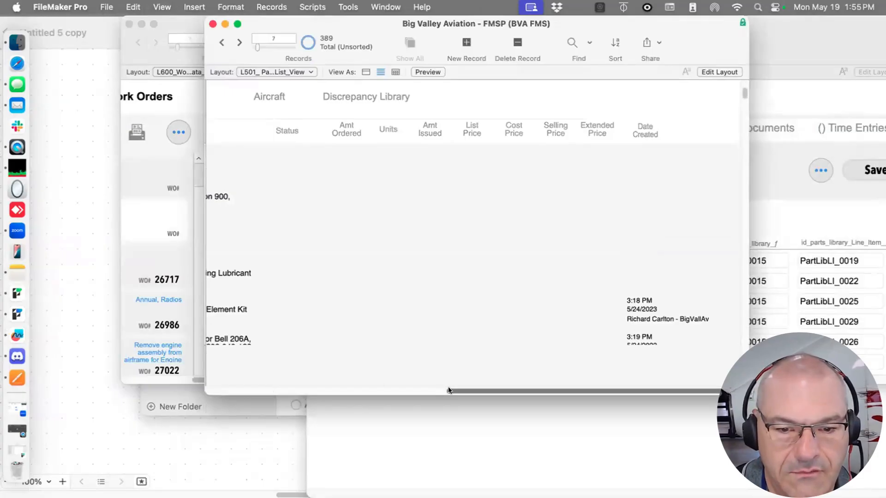
Return the parts list to its first columns and records, and move its window clear of the work order's part lines
left_click_drag(452, 391, 194, 322)
scroll(372, 251, "up", 5)
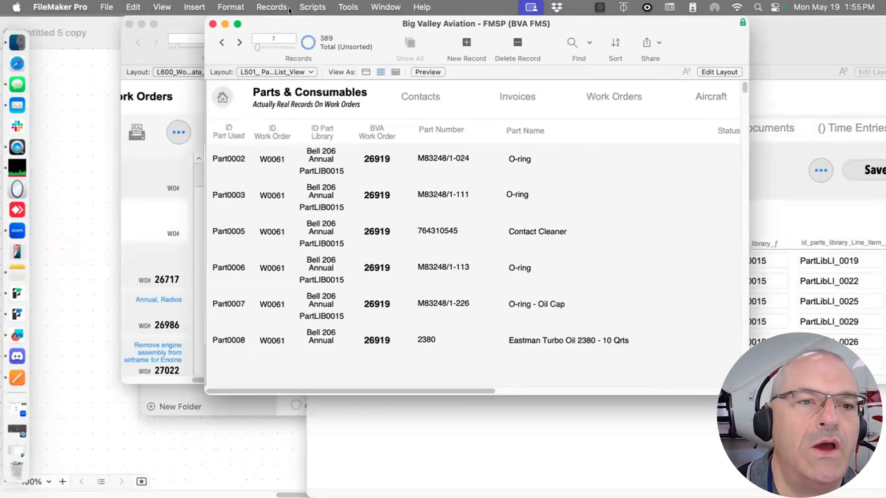
left_click_drag(331, 24, 694, 123)
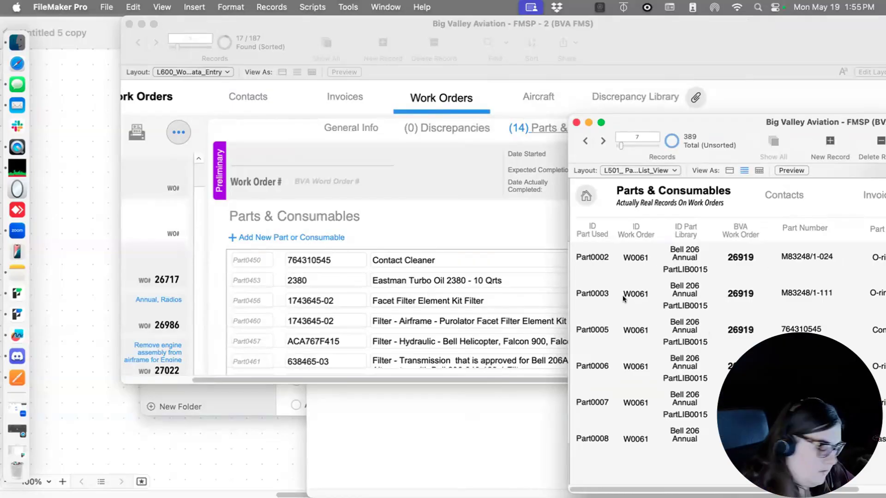
left_click(619, 170)
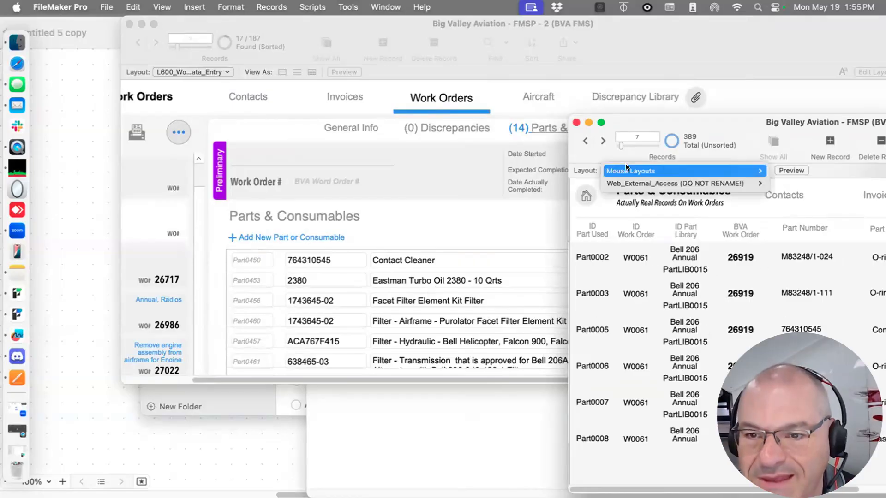
left_click(711, 310)
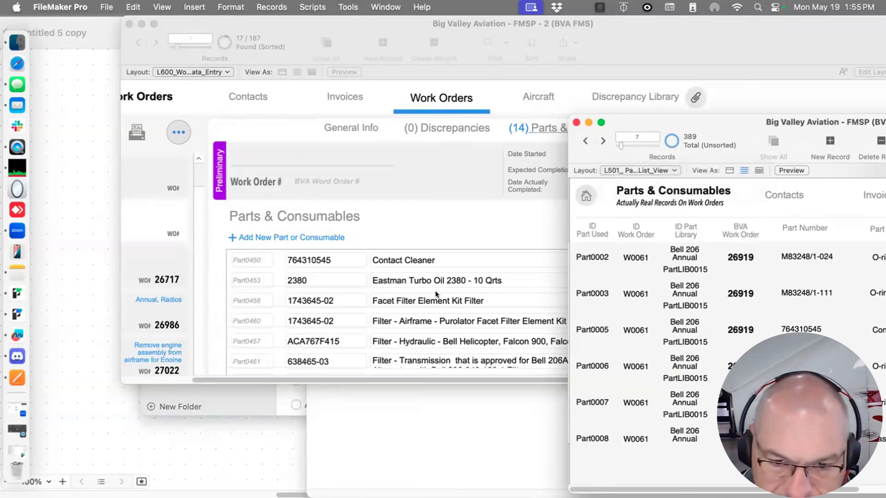
left_click(411, 230)
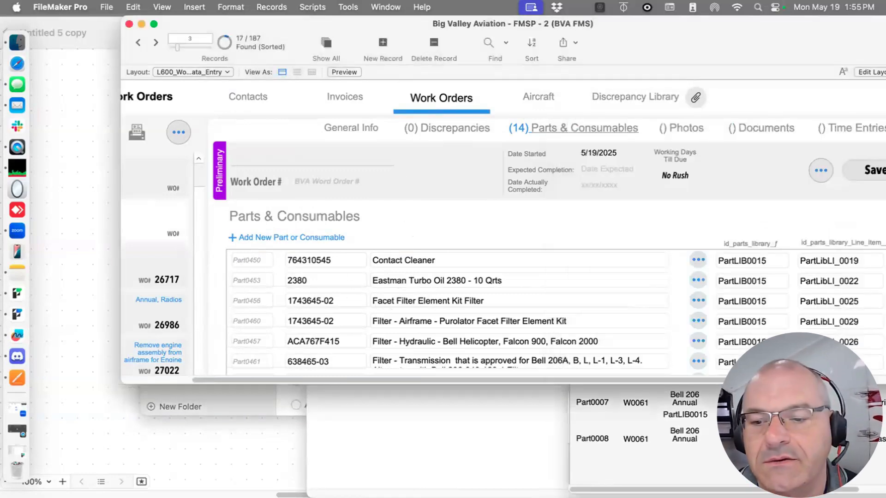
Open a new window from the parts list, show the Parts Library Line Items layout in it, and place it beside the parts list
key("super+grave")
left_click(385, 8)
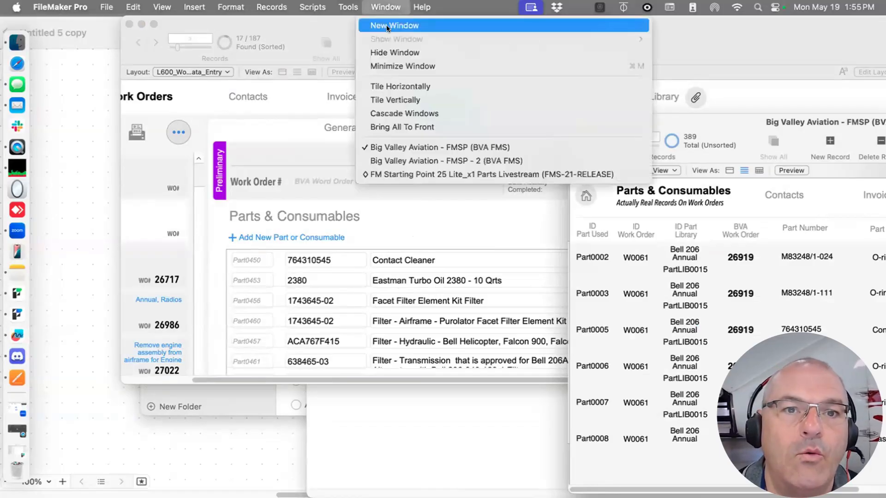
left_click(397, 23)
left_click_drag(693, 152, 141, 134)
left_click(84, 168)
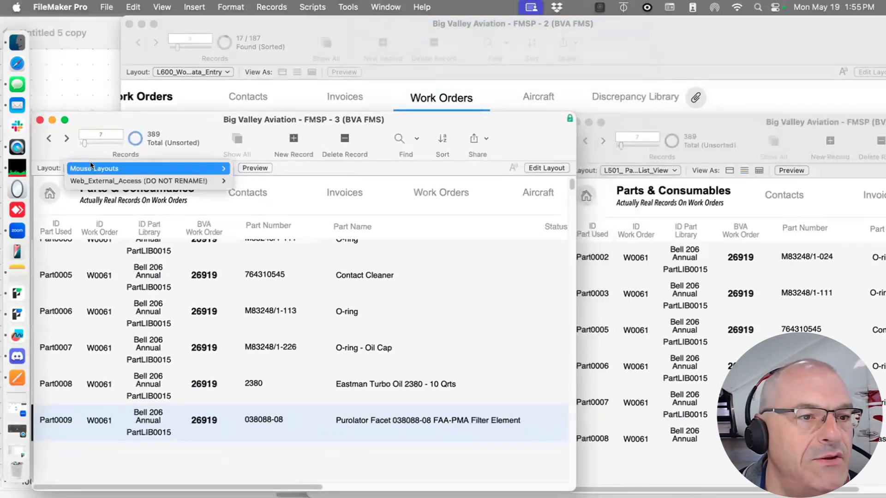
mouse_move(90, 168)
mouse_move(309, 356)
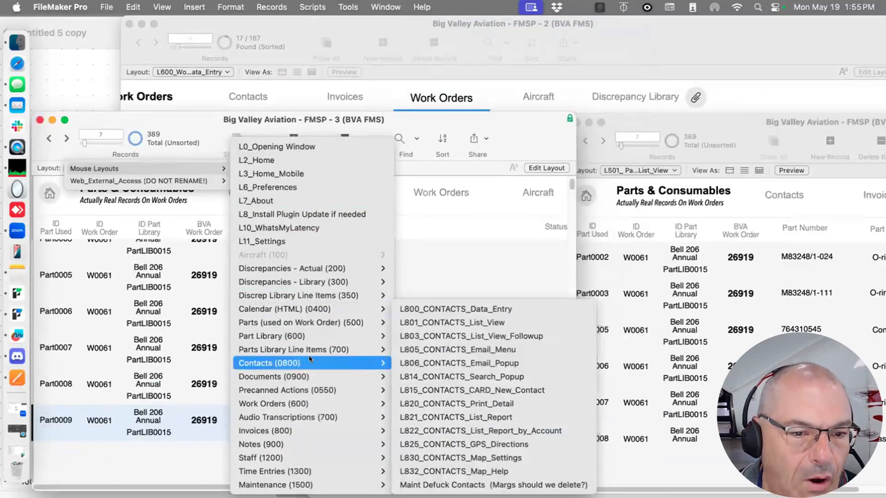
left_click(415, 348)
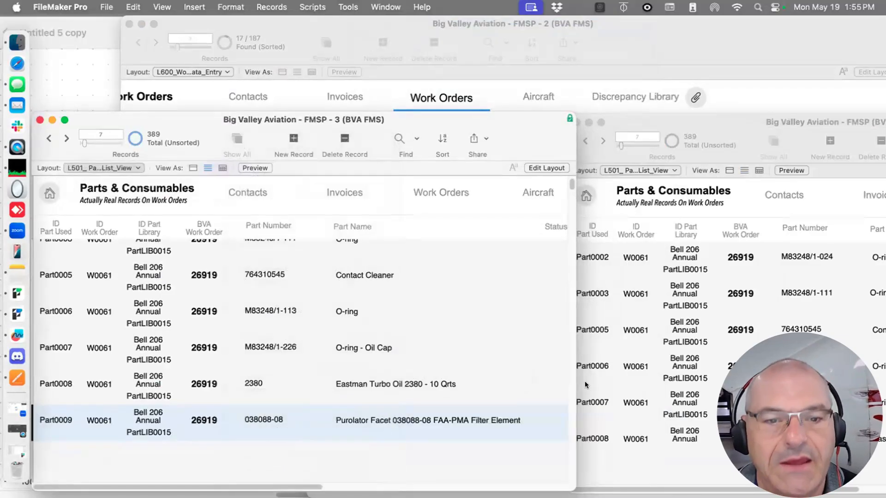
left_click(833, 273)
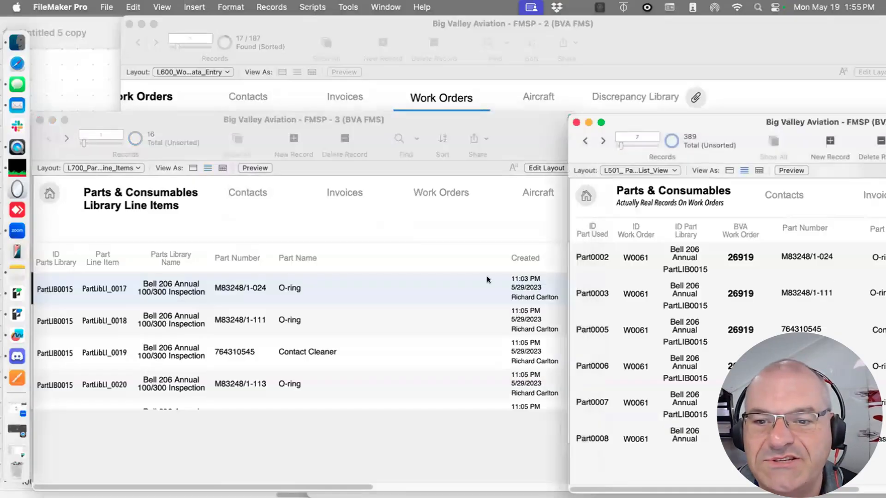
left_click_drag(287, 119, 296, 74)
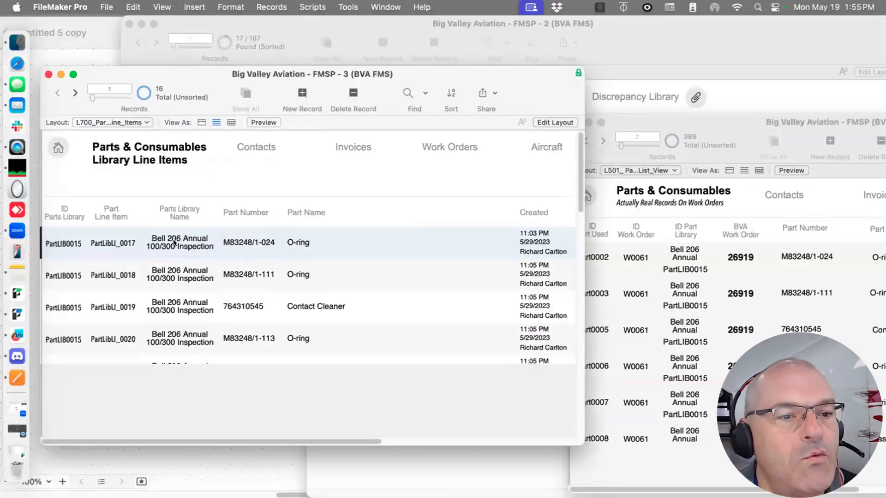
Highlight the part number and part name of library line item PartLibLI_0017 for inspection
left_click(241, 243)
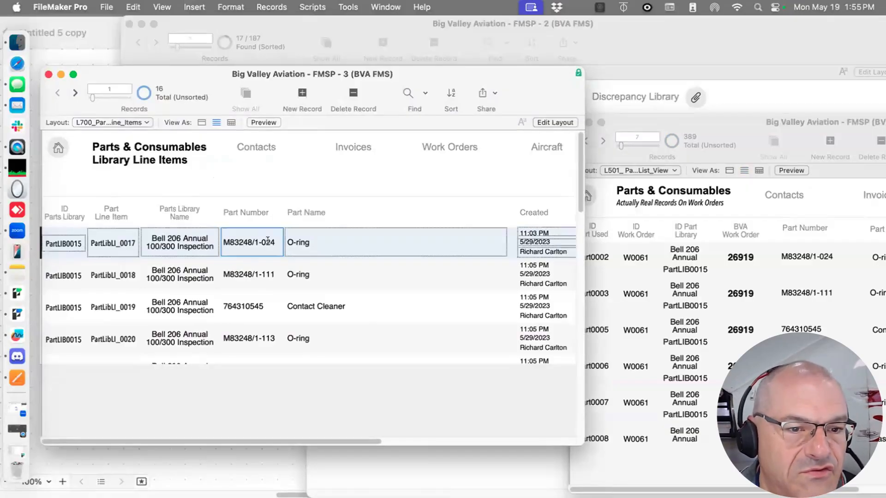
double_click(270, 242)
left_click(222, 241, "shift")
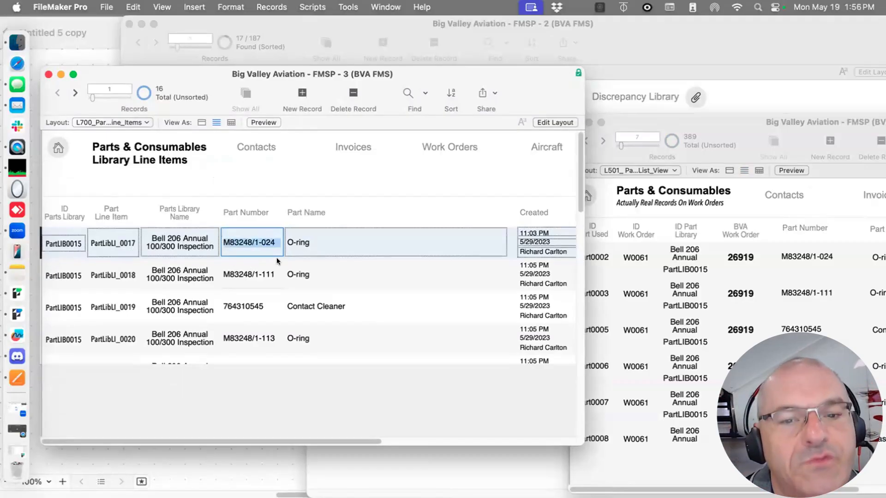
key("Tab")
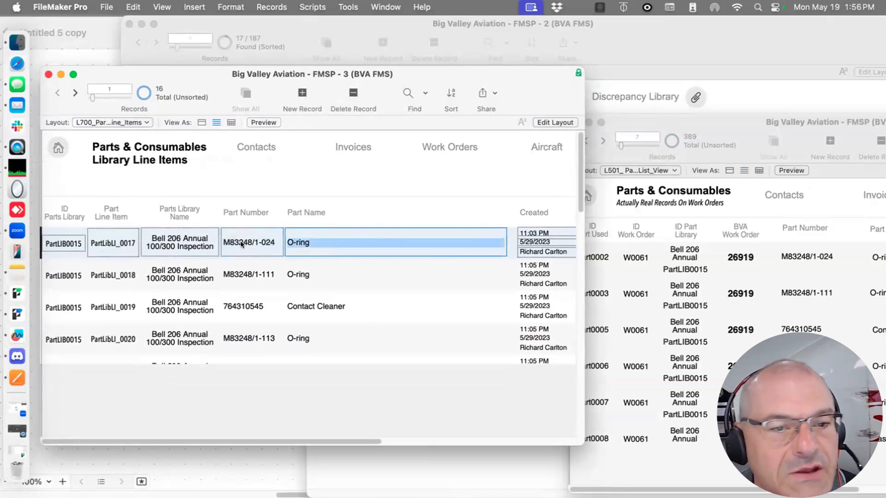
Rearrange the library line items and parts list windows to compare them, bringing the parts list in front
left_click(614, 266)
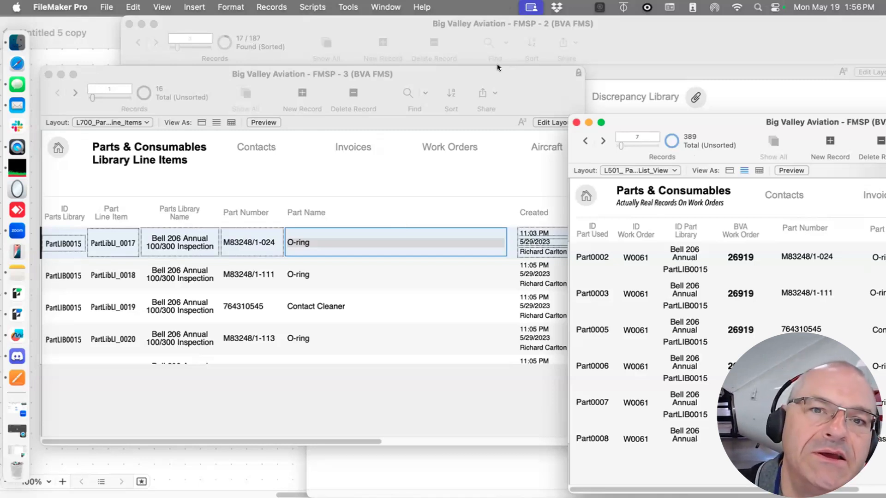
left_click_drag(476, 70, 459, 76)
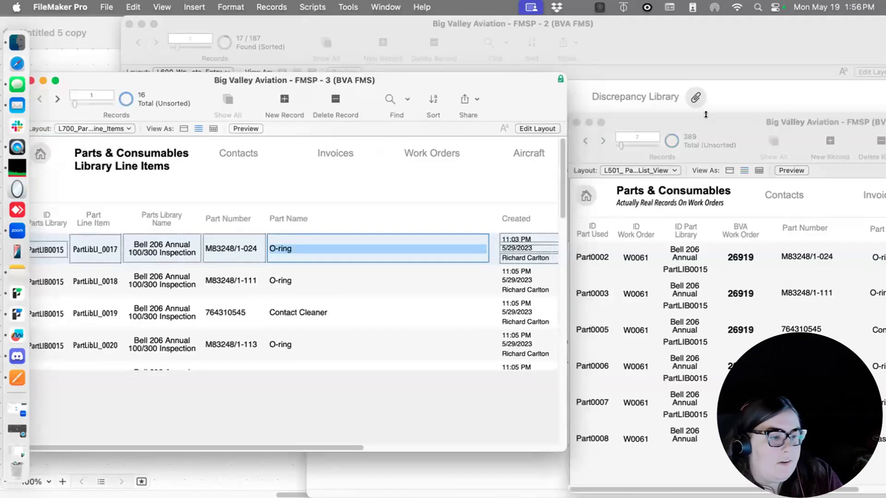
left_click_drag(692, 121, 471, 48)
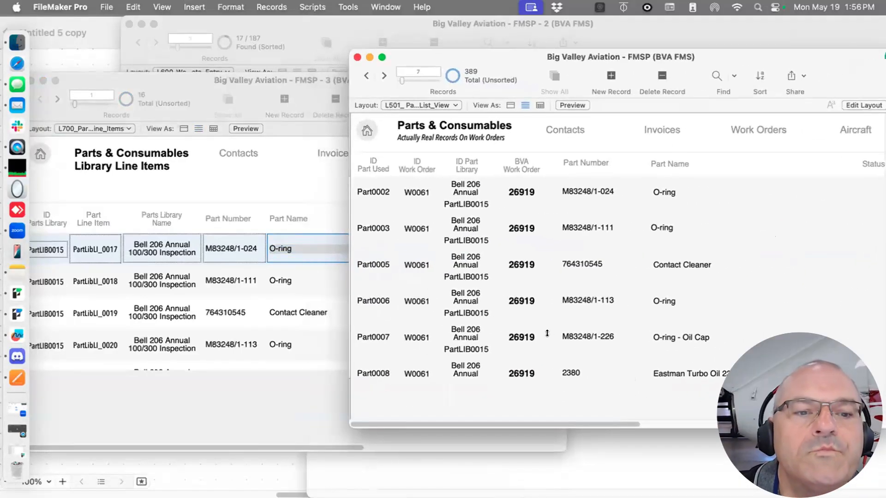
left_click(152, 439)
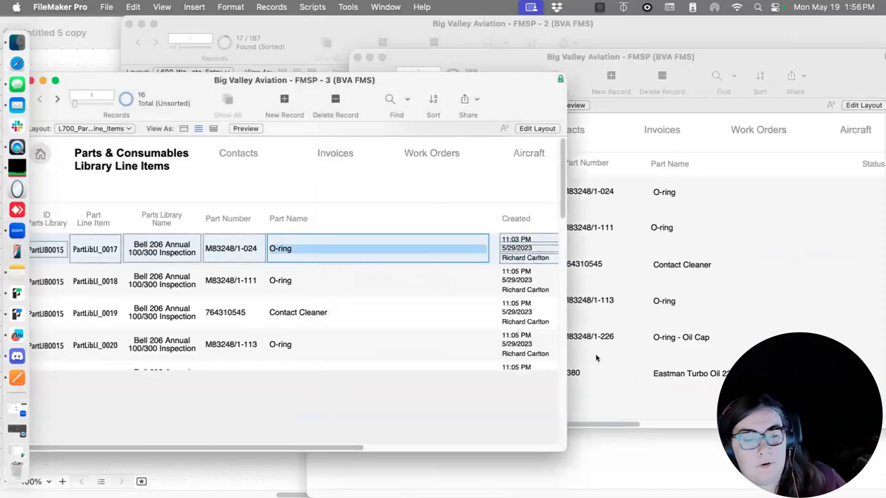
left_click(492, 403)
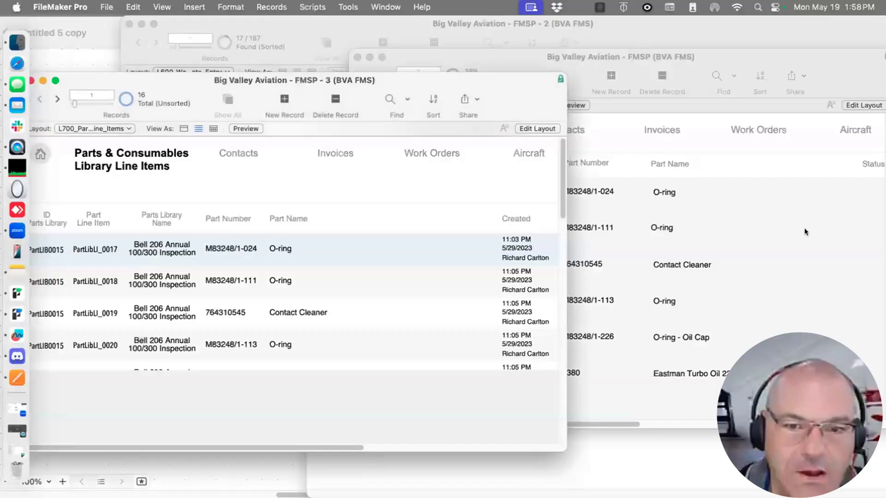
left_click(801, 278)
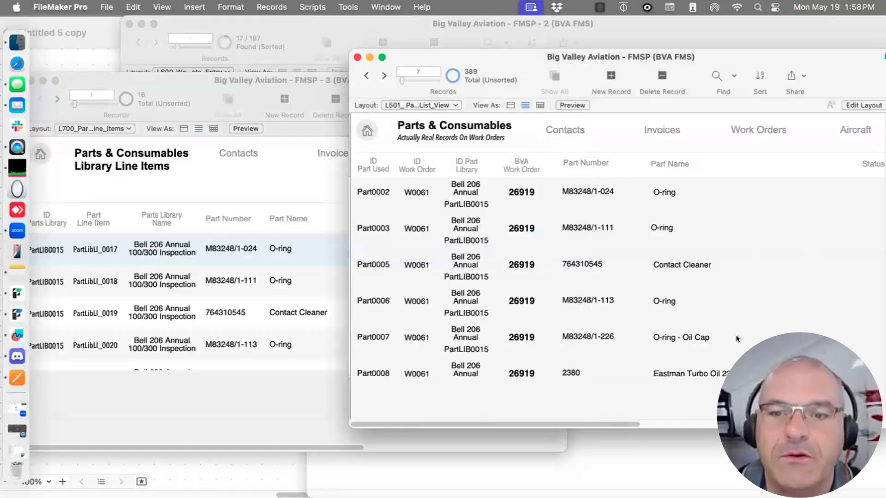
left_click_drag(599, 55, 350, 51)
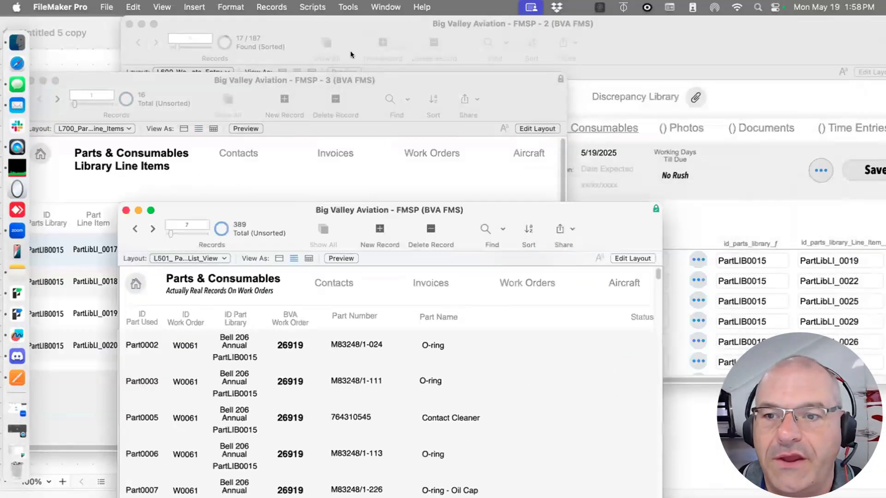
Append "#5000" to the Contact Cleaner part name on the work order, separated by a space
left_click(736, 151)
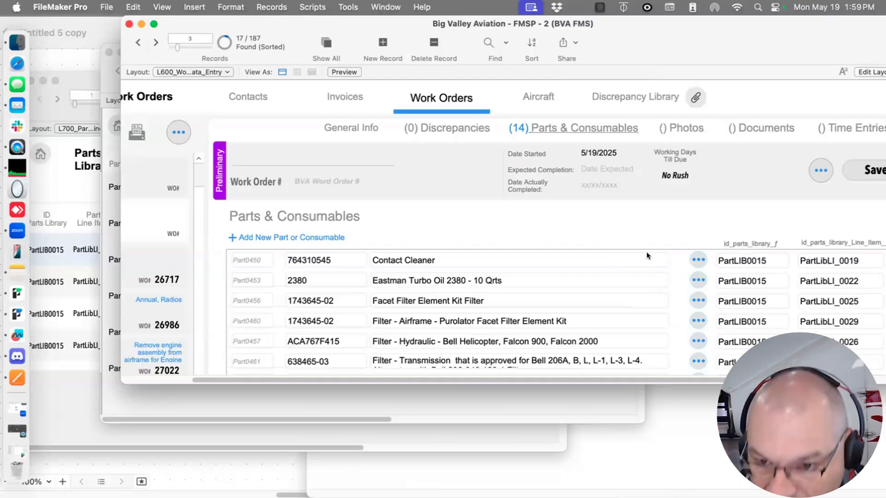
left_click(644, 259)
double_click(655, 261)
left_click(632, 258)
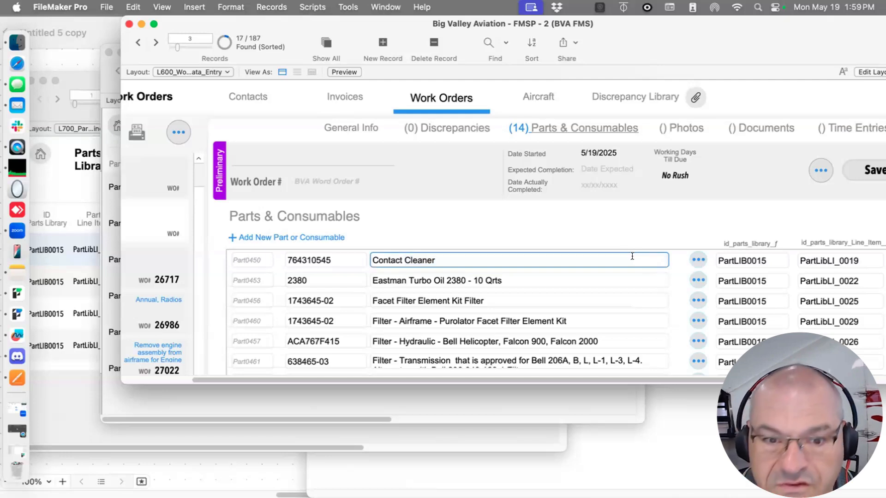
type("2%")
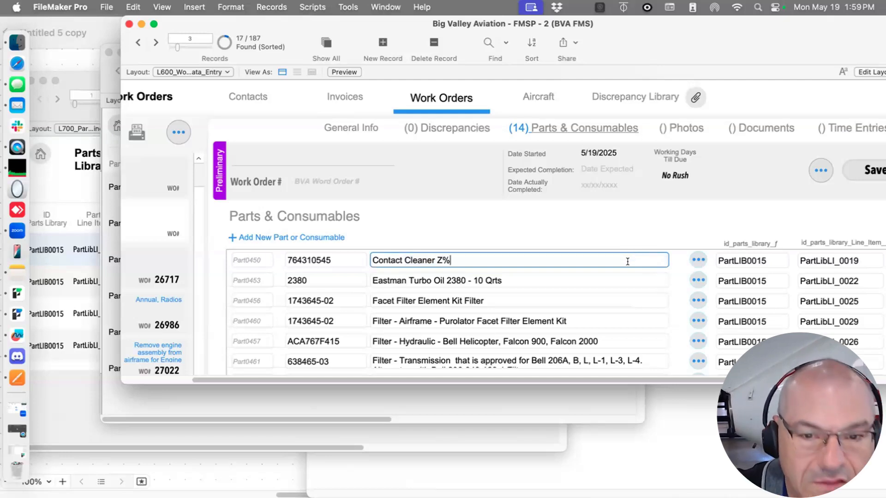
key("BackSpace")
key("BackSpace")
key("BackSpace")
type("#5")
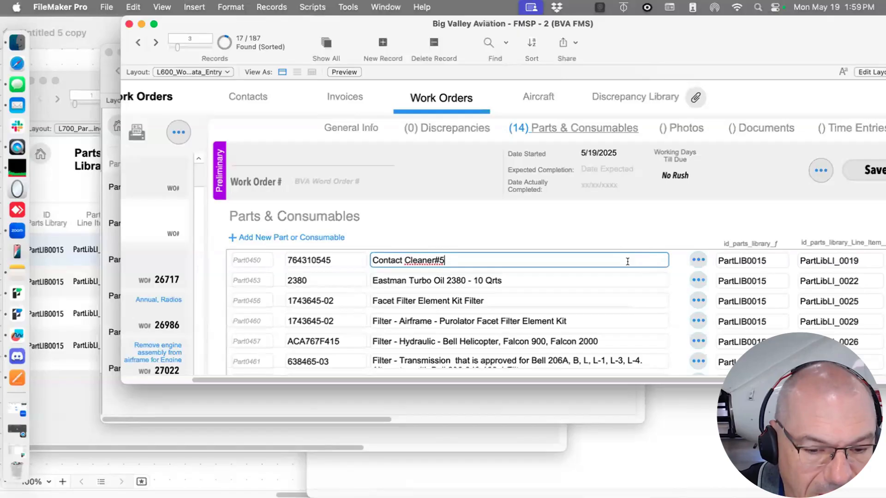
type("000")
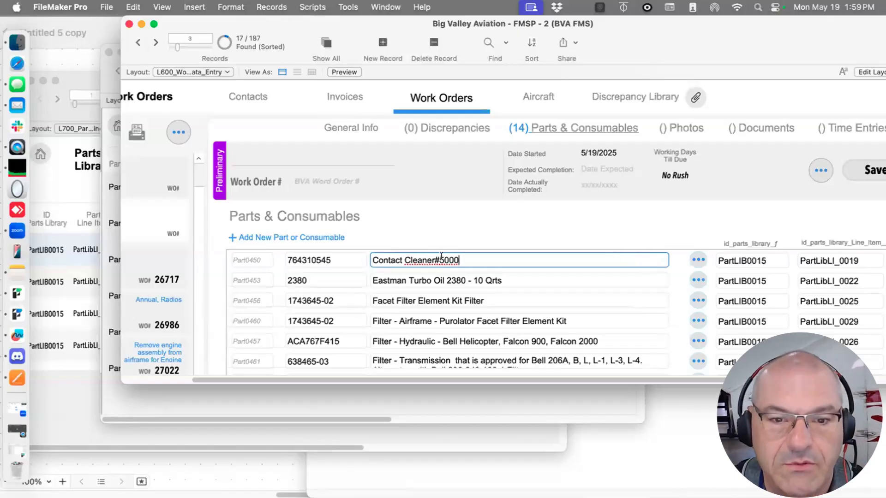
left_click(435, 261)
Replace "Contact Cleaner" with "Rotor Blade" in the part name of line Part0450 and commit the record
left_click_drag(430, 260, 360, 259)
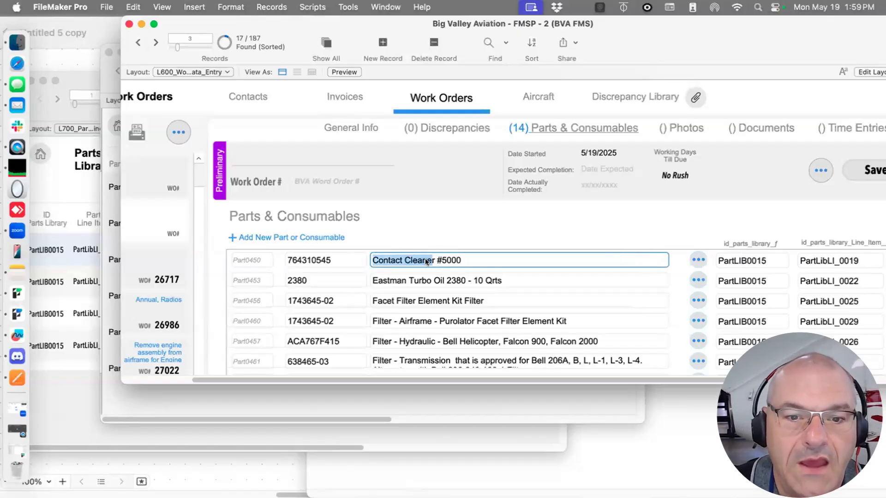
left_click_drag(435, 262, 346, 265)
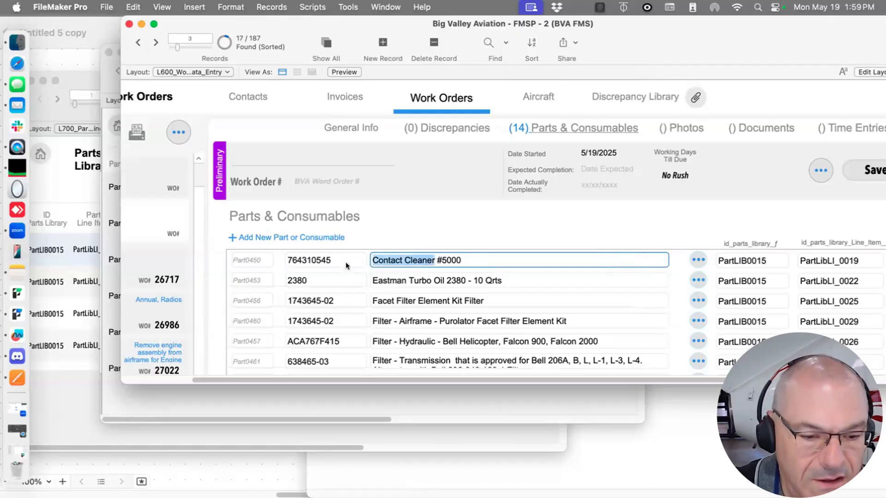
type("Rotor Blad")
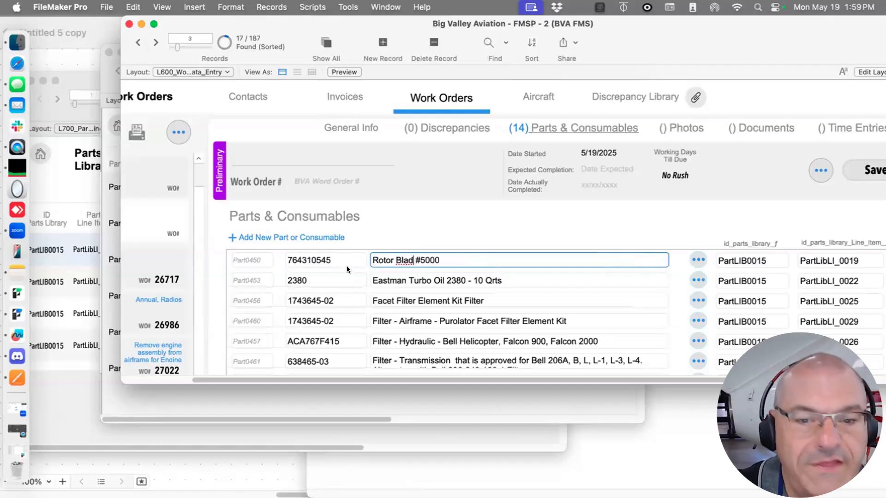
type("e")
left_click(525, 252)
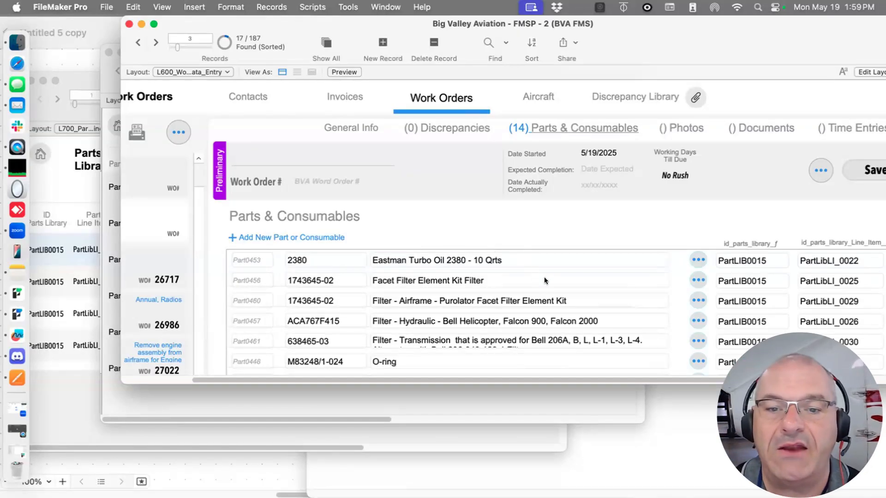
Append "(4918 - 5121)" to the part name "Rotor Blade #5000" on the work order's Part0450 line
scroll(549, 291, "down", 5)
left_click(444, 285)
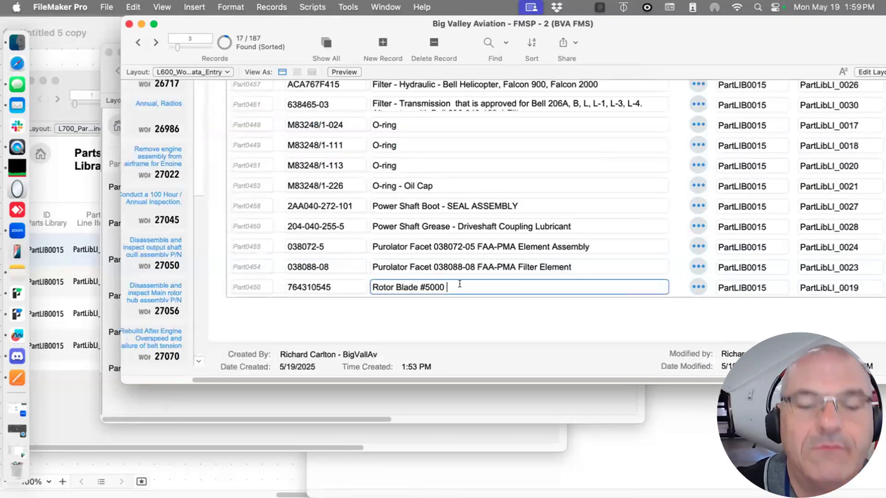
type("(")
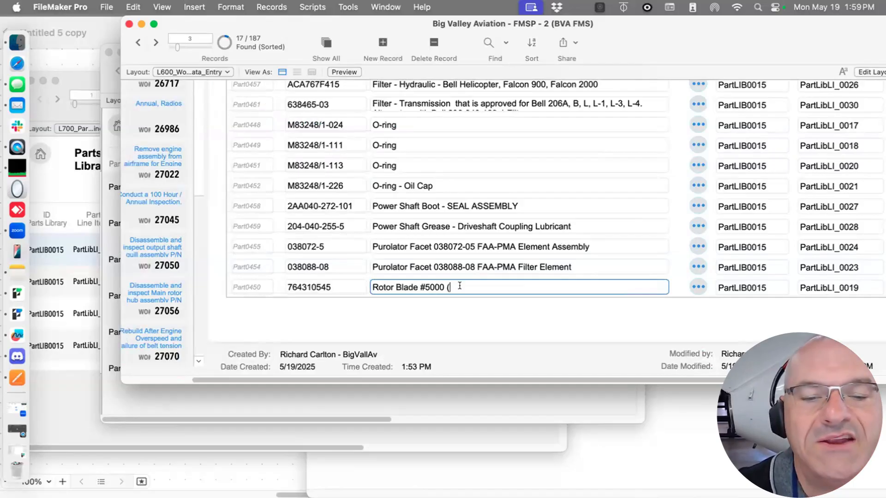
type("49")
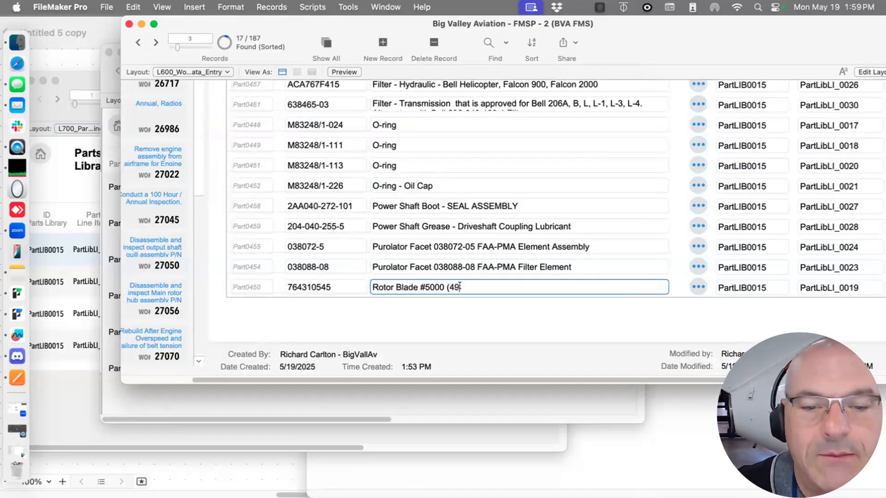
type("18")
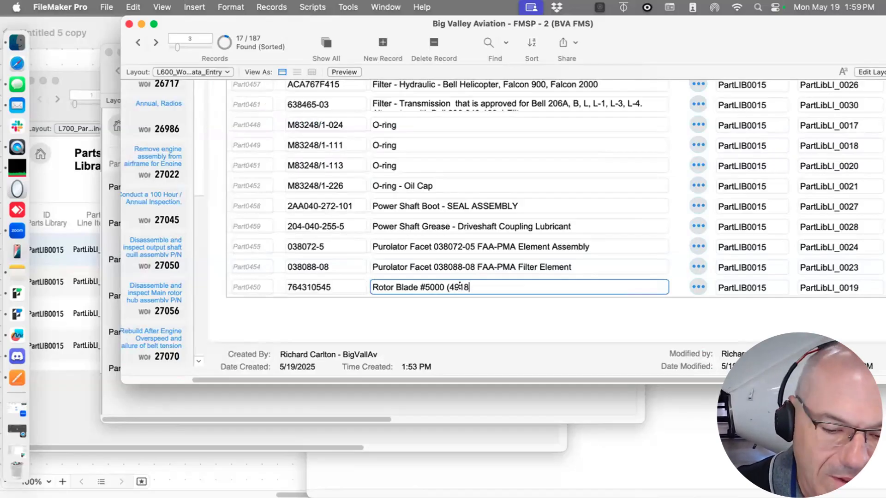
type(" - 512")
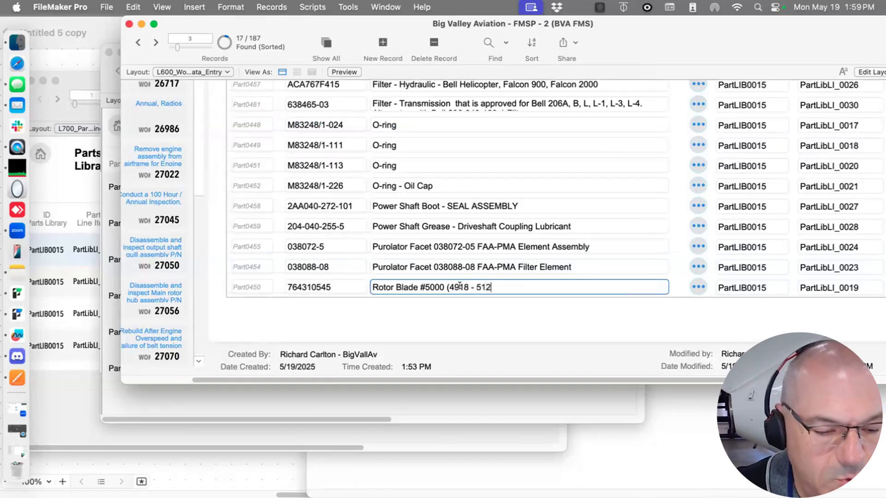
type("1)")
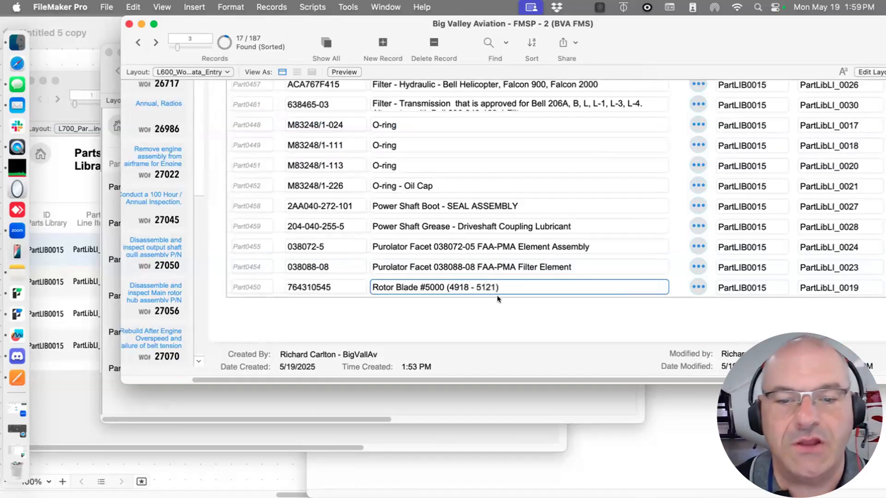
Highlight the serial range, the #5000 number and the full part name of line Part0450 for inspection
left_click(448, 284, "shift")
left_click(445, 288, "shift")
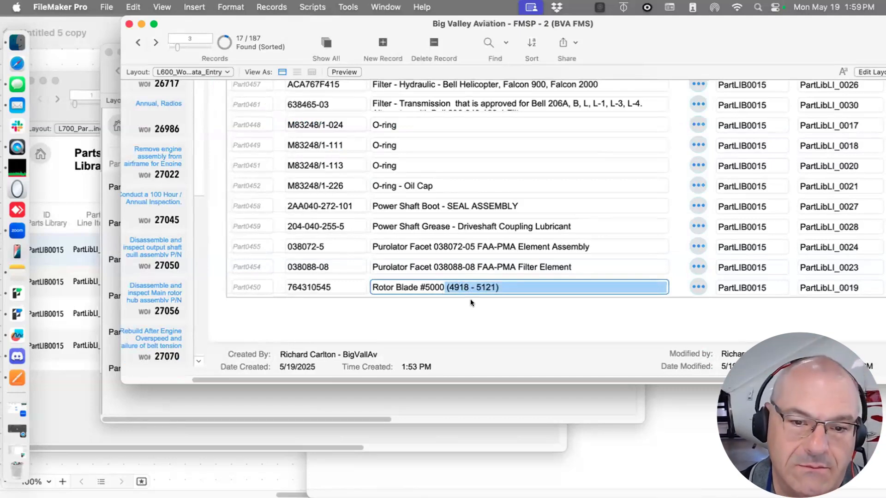
left_click(459, 290)
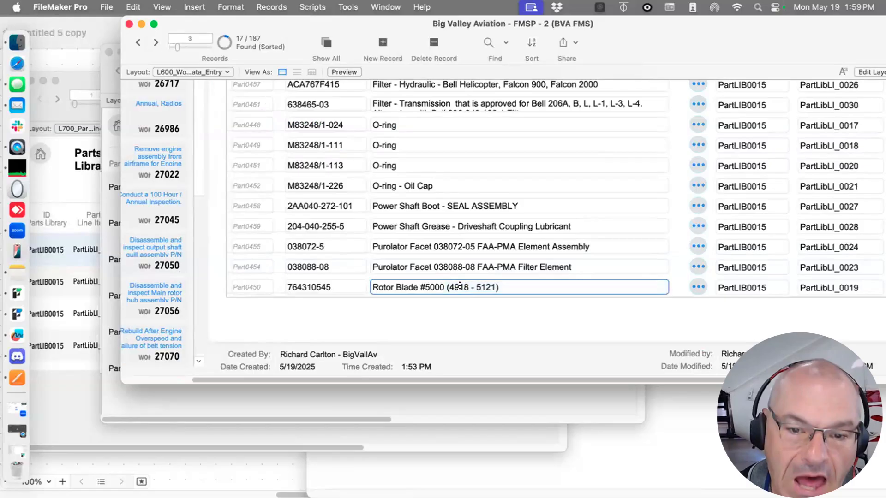
double_click(435, 286)
left_click(467, 284)
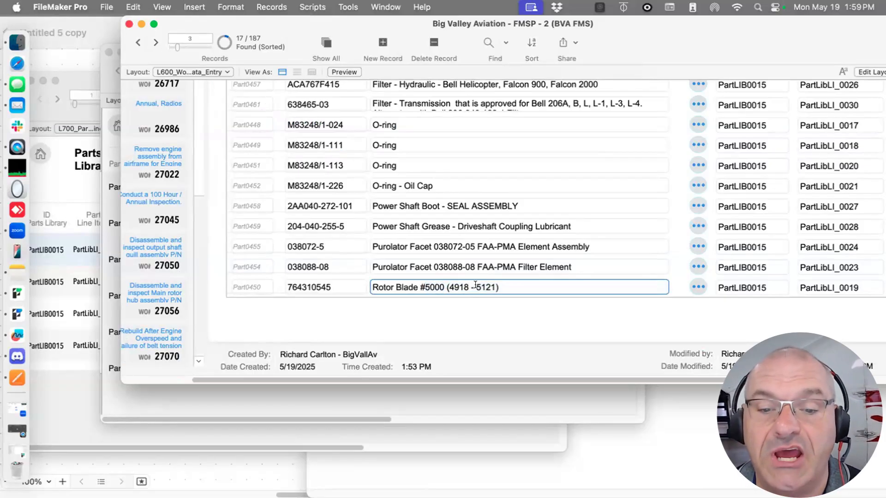
left_click_drag(495, 287, 448, 291)
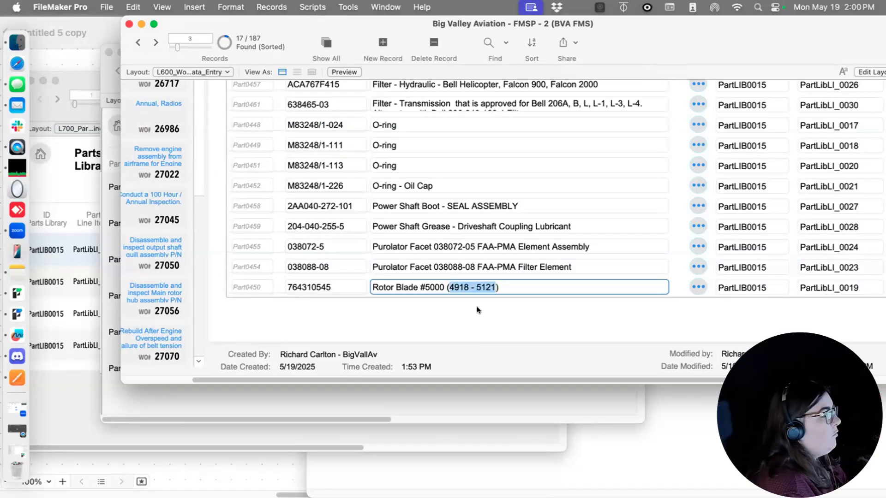
left_click_drag(504, 284, 361, 282)
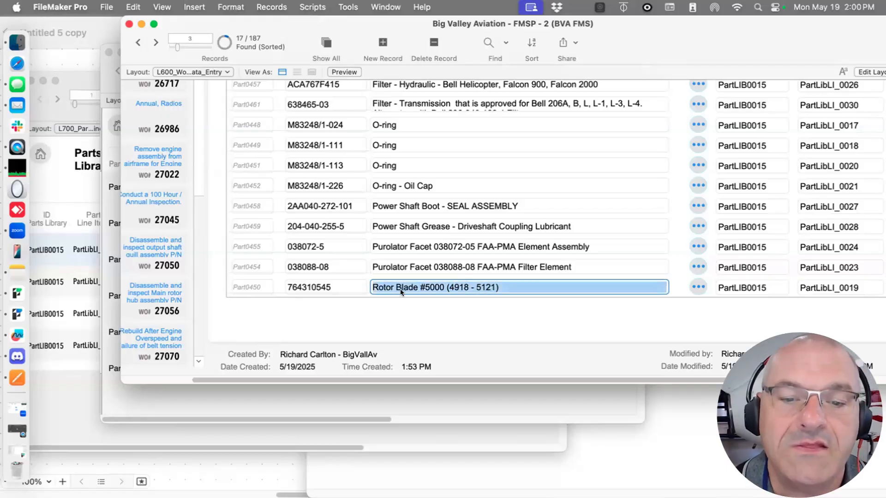
Check the library line items against the work order's Parts & Consumables list, reviewing its lines
left_click(91, 326)
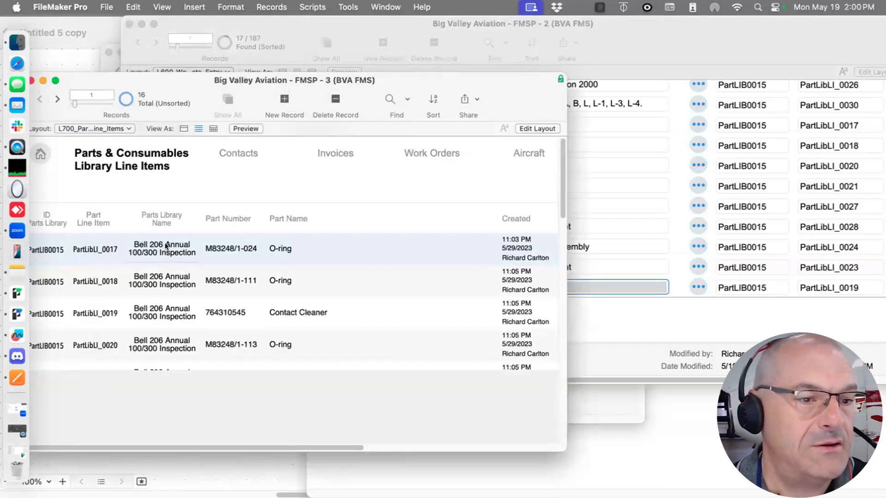
left_click(579, 277)
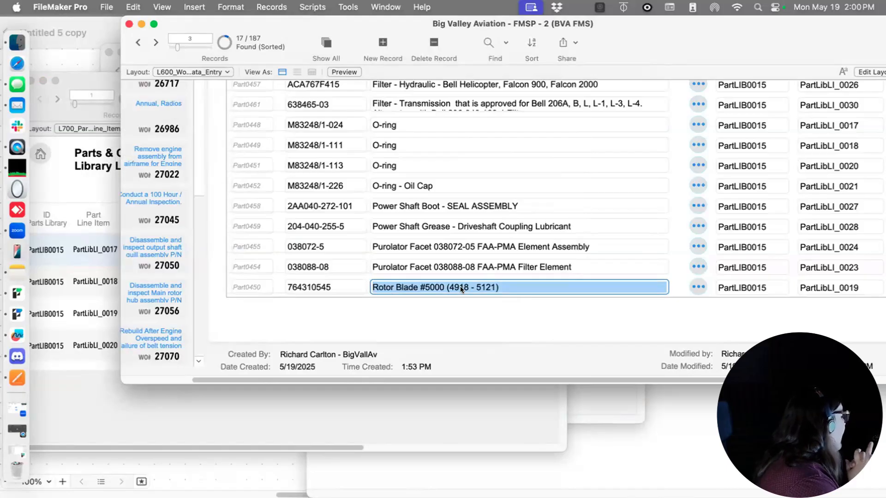
scroll(460, 286, "up", 5)
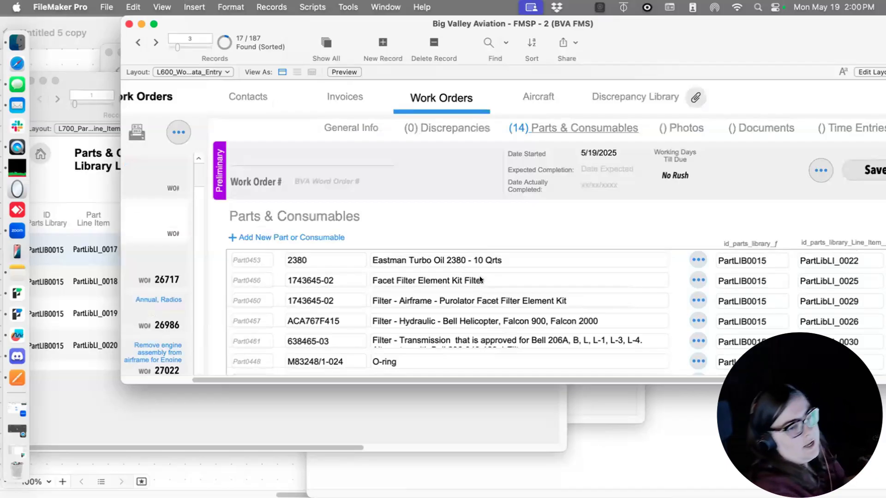
scroll(486, 278, "down", 5)
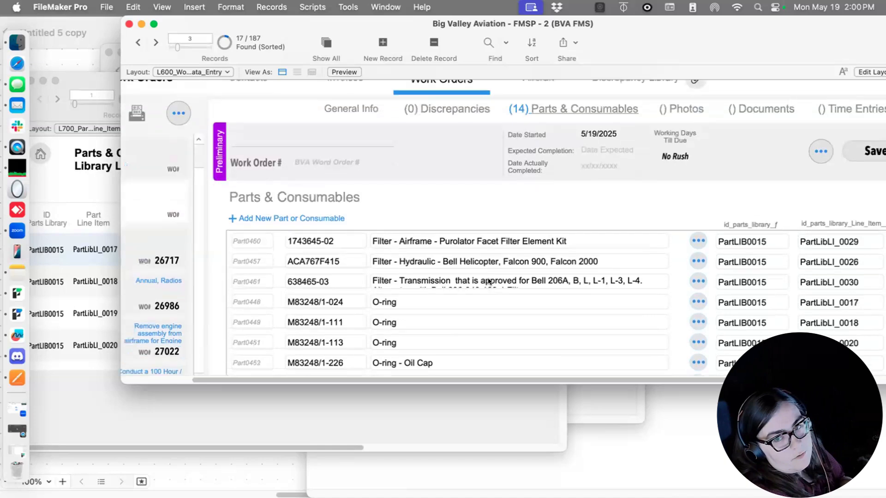
scroll(489, 278, "up", 5)
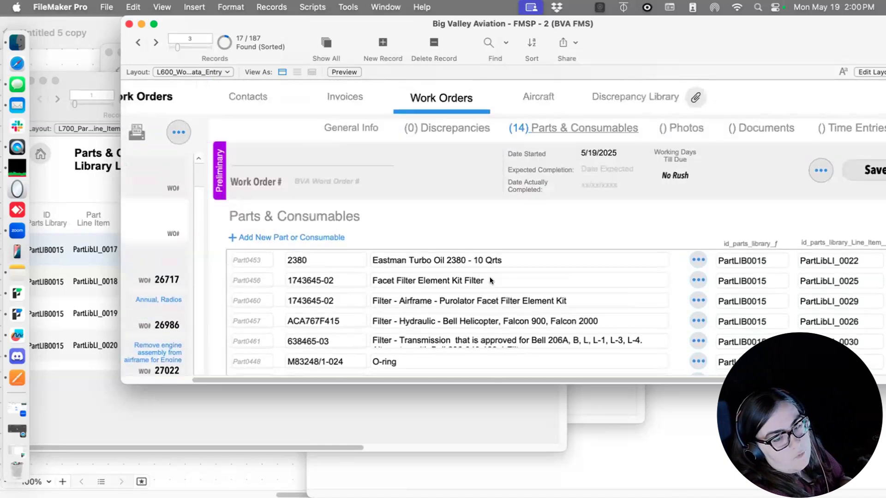
Reposition the work order and library line items windows and alternate between them to compare their parts, ending on the work order
left_click_drag(369, 25, 448, 5)
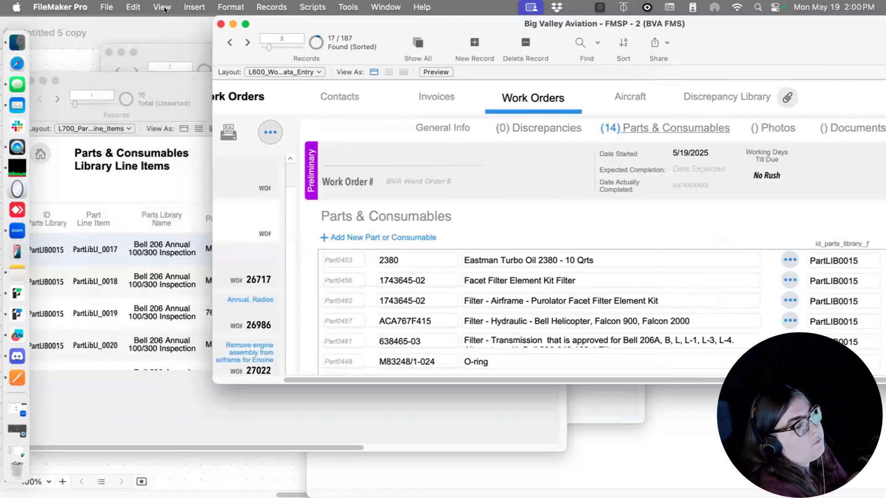
left_click_drag(131, 77, 144, 7)
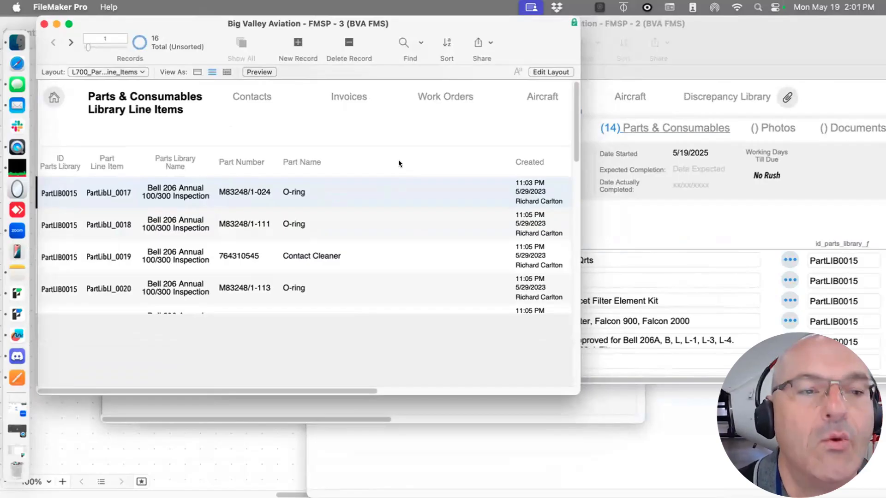
left_click(651, 277)
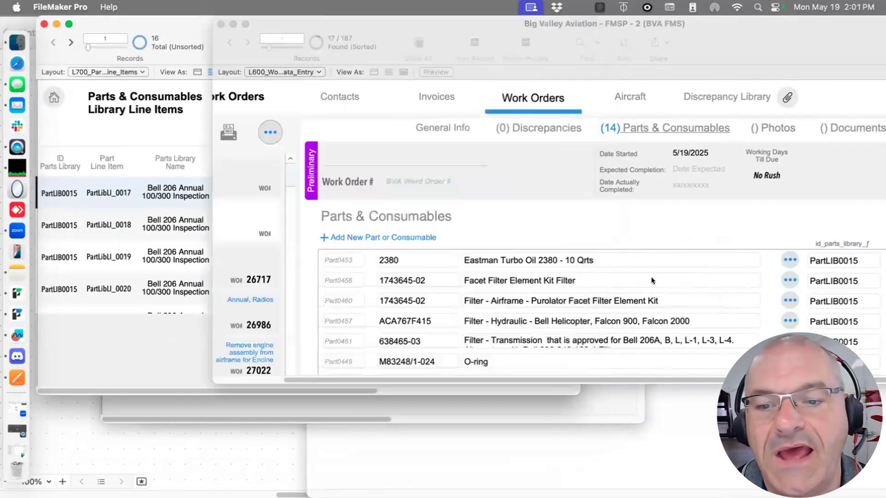
left_click(142, 200)
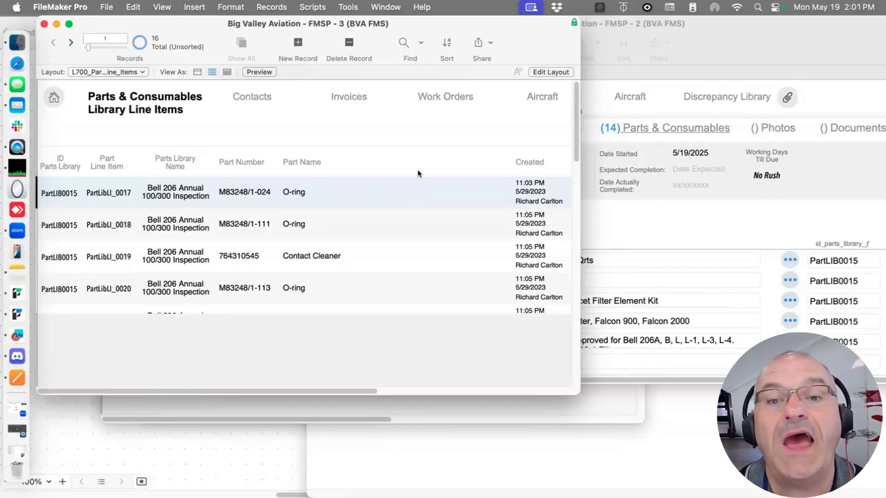
left_click(648, 236)
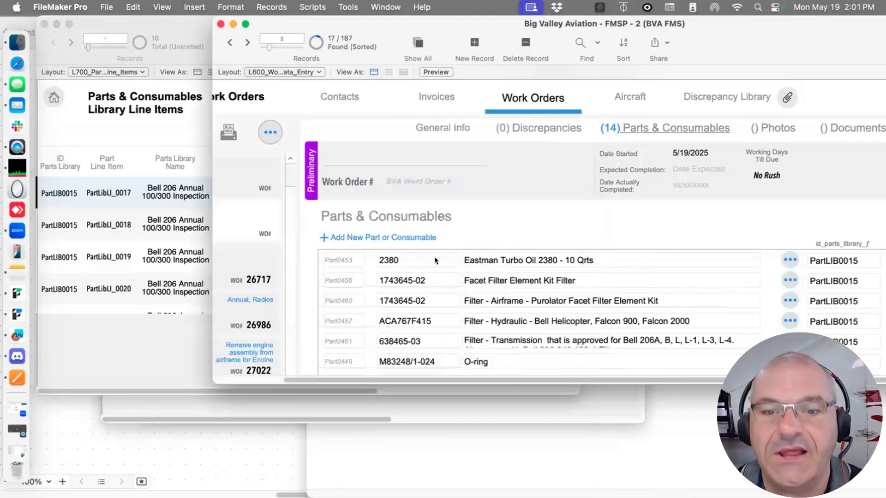
left_click(189, 183)
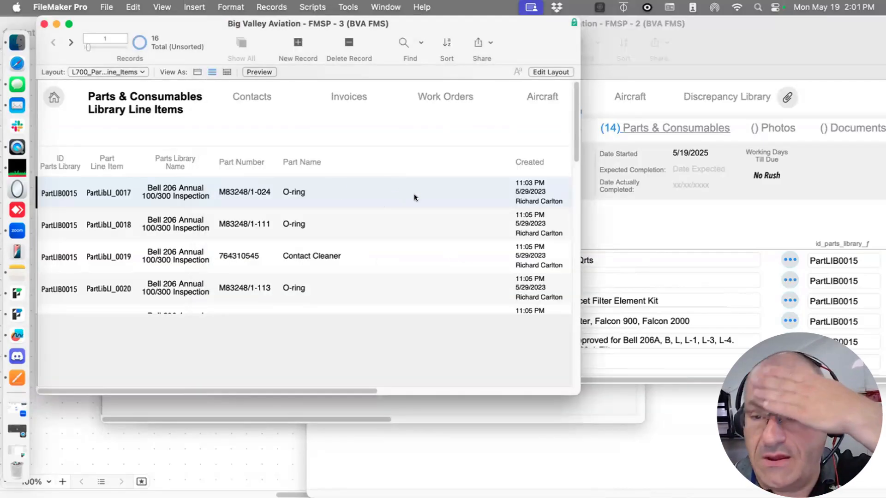
left_click(643, 224)
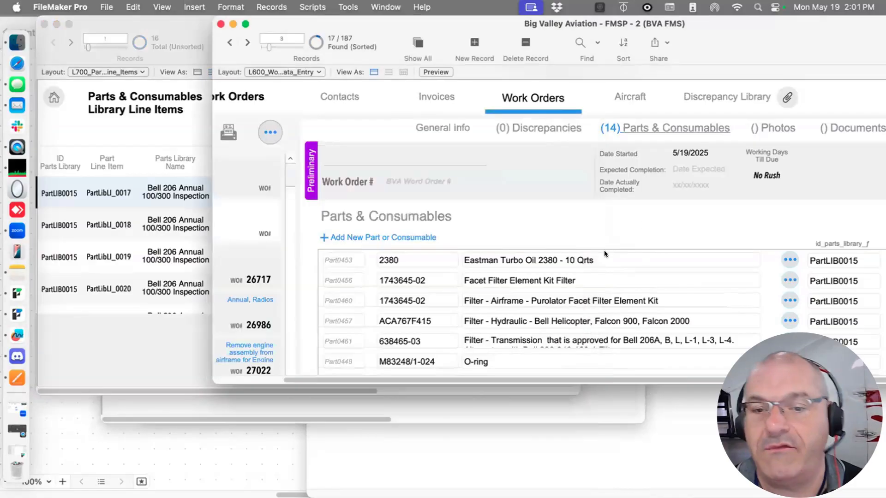
Highlight the product name and the quantity suffix in the Eastman Turbo Oil 2380 part name, comparing it with the library line items
left_click(564, 260)
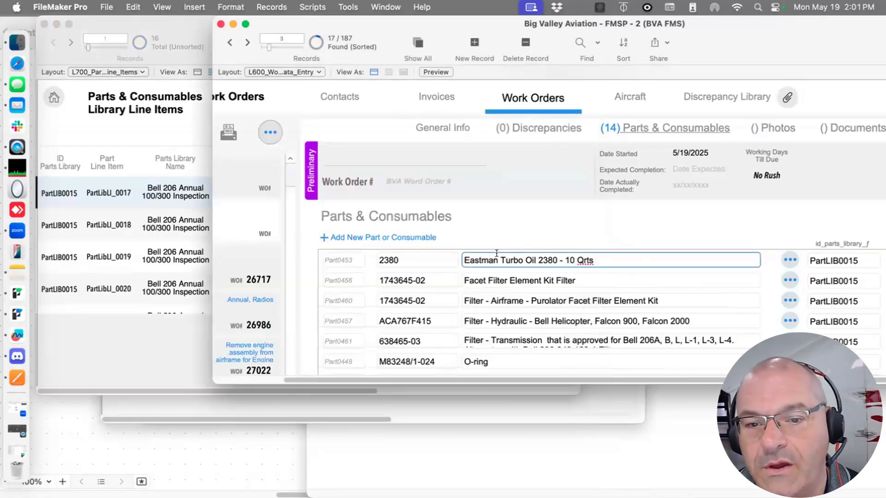
left_click_drag(564, 260, 440, 250)
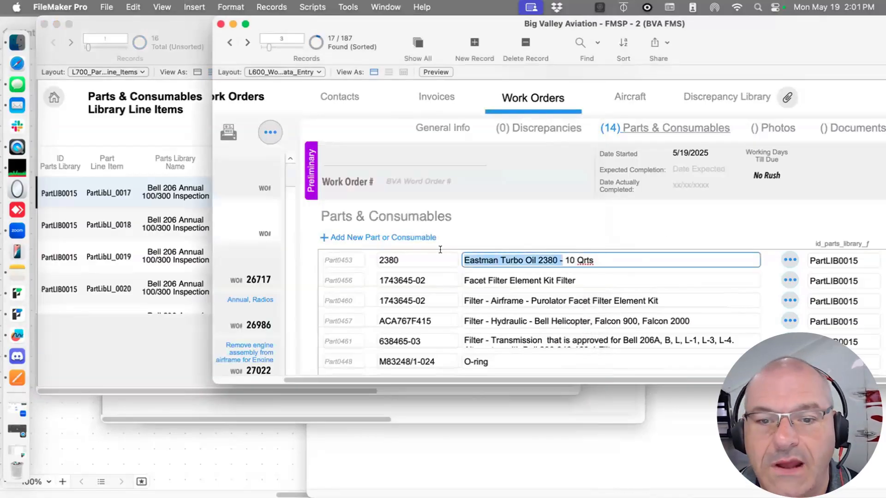
left_click(558, 259)
left_click_drag(557, 260, 445, 251)
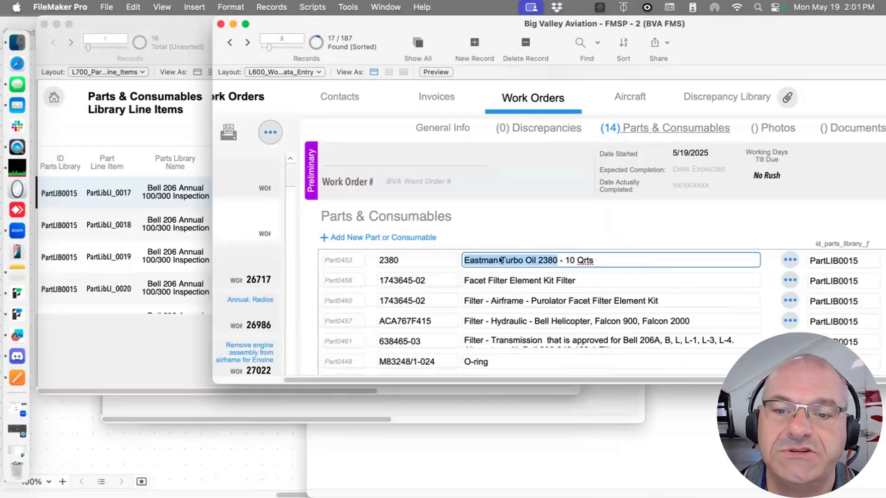
key("super+a")
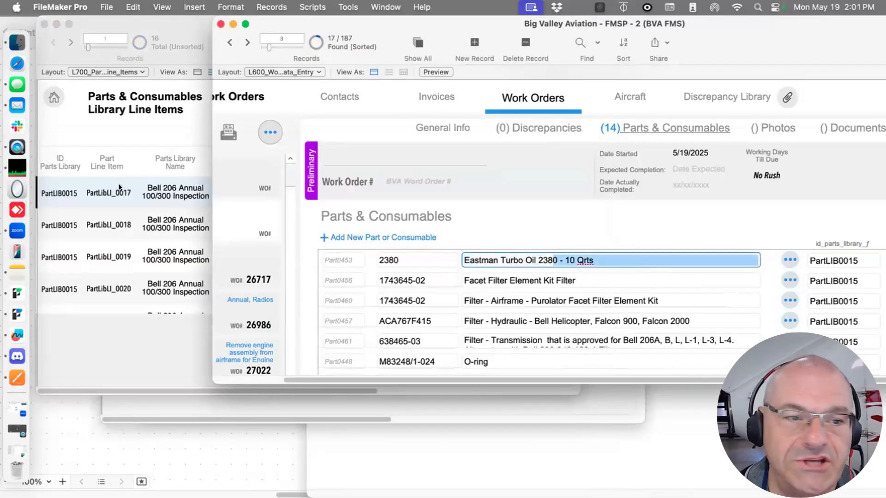
left_click(159, 182)
left_click(605, 252)
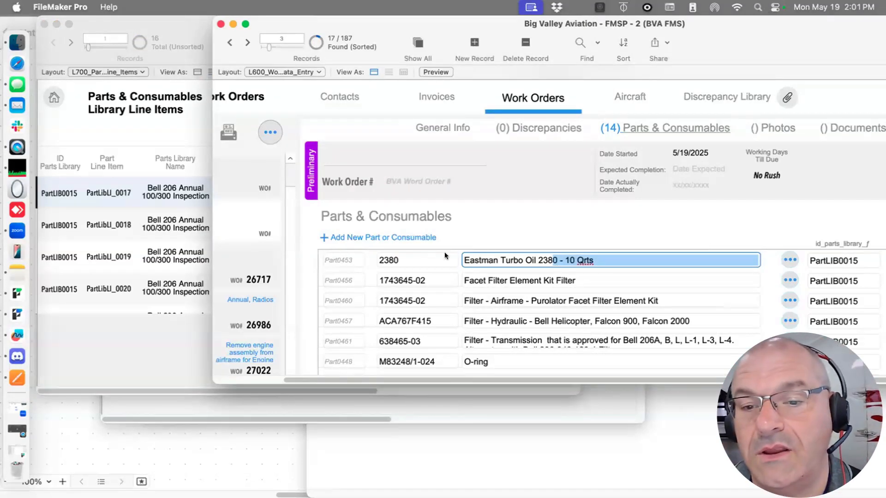
left_click(559, 260)
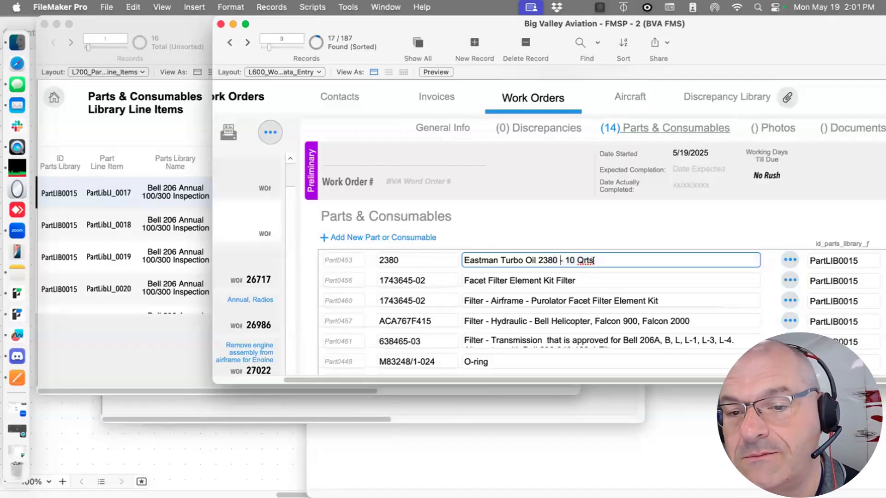
left_click_drag(594, 261, 558, 261)
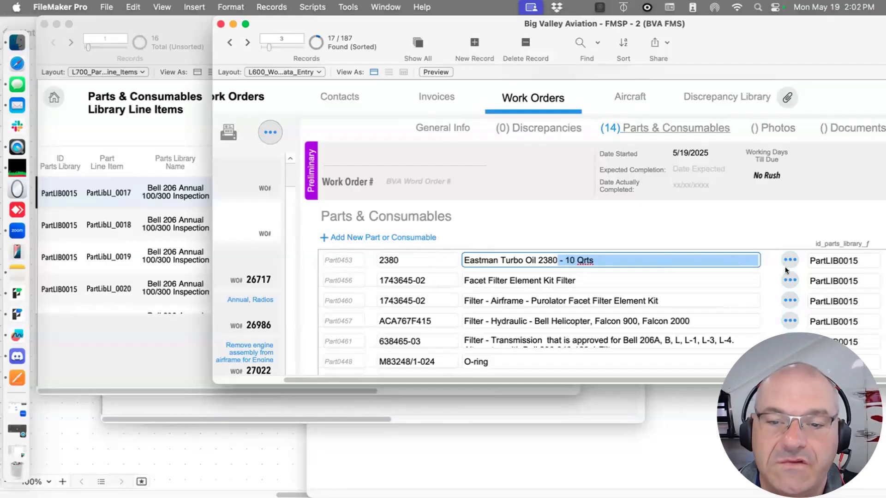
Replace "10 Qrts" in the Eastman Turbo Oil 2380 part name with "We may be 10 QTRS, I will check the manual - RC"
left_click(577, 281)
left_click(578, 260)
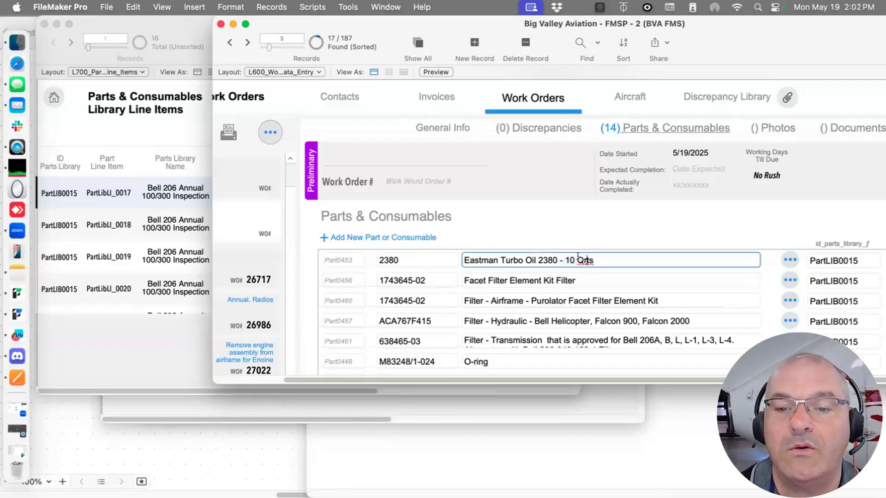
left_click_drag(594, 259, 564, 262)
type("W")
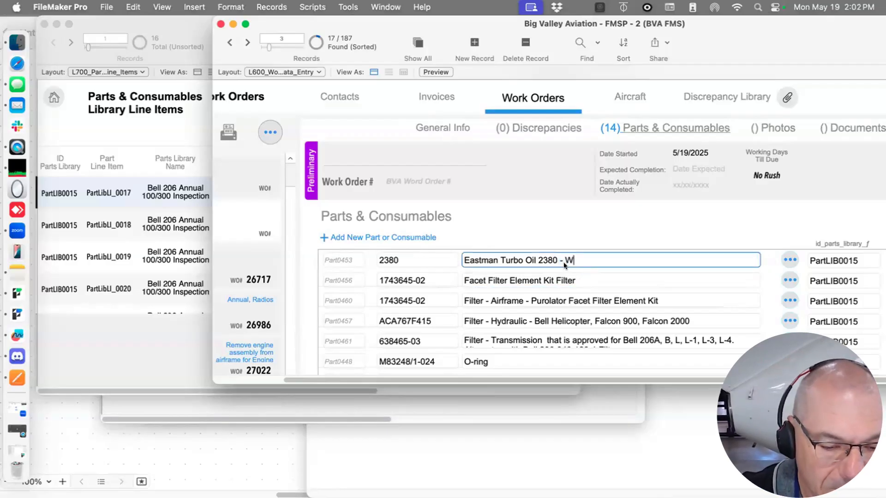
type("e may be 10 QTRS, ")
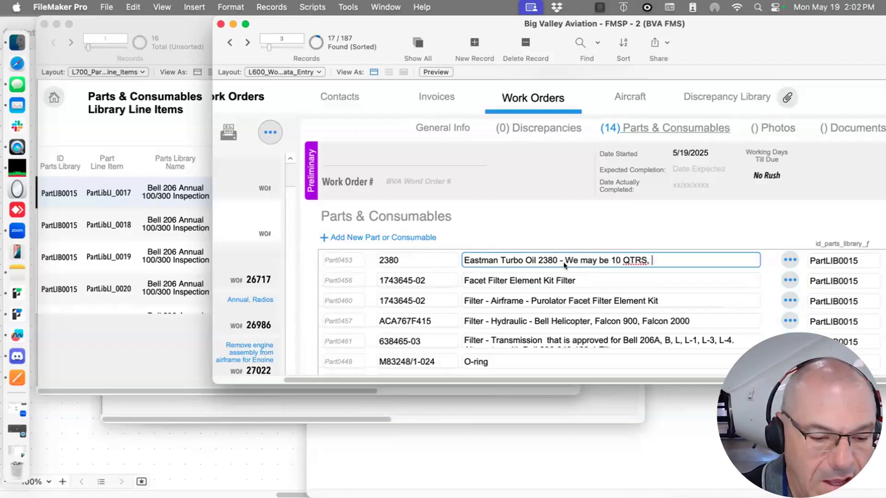
type("I will check the manual")
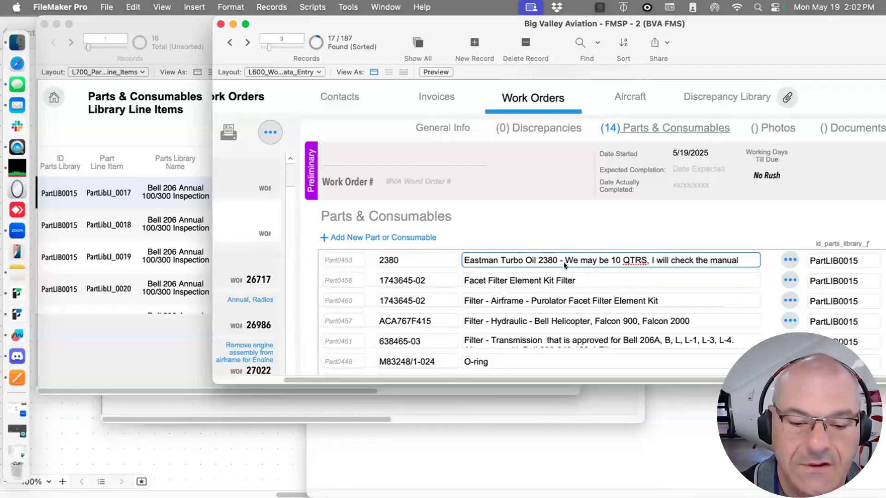
type(" - RC")
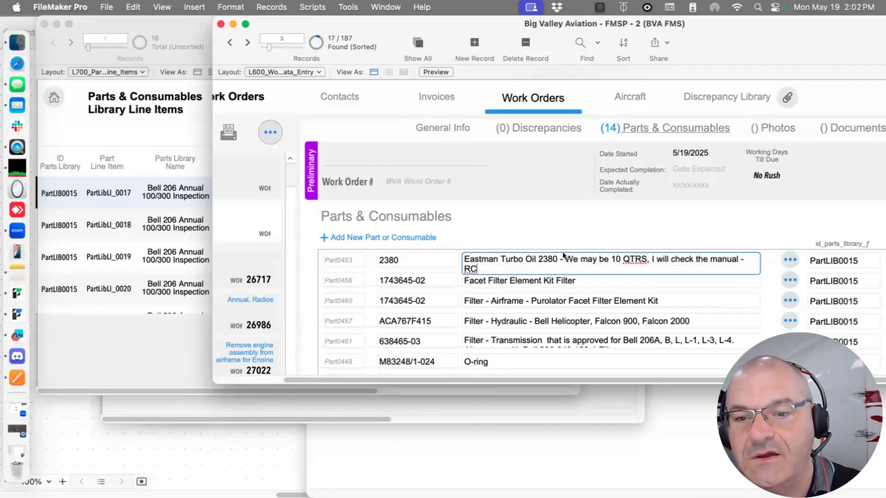
Italicize the note "We may be 10 QTRS, I will check the manual - RC" in the Eastman Turbo Oil 2380 part name
left_click_drag(564, 260, 588, 270)
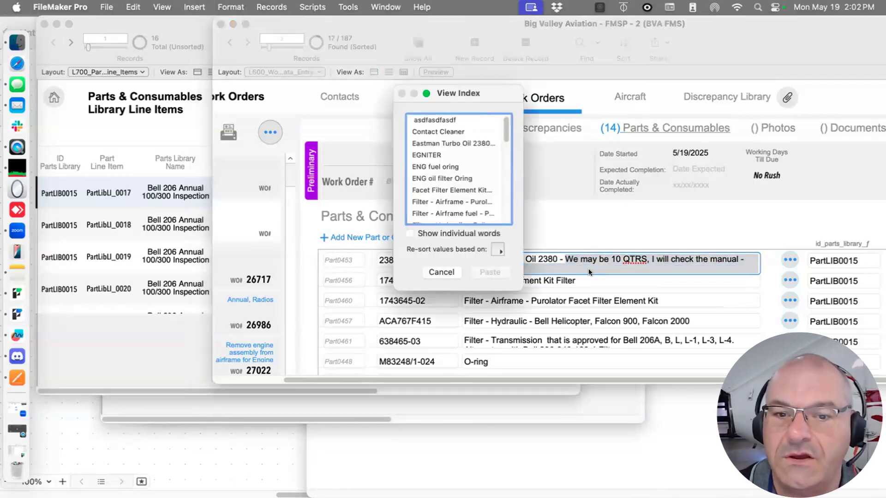
key("Escape")
key("super+shift+i")
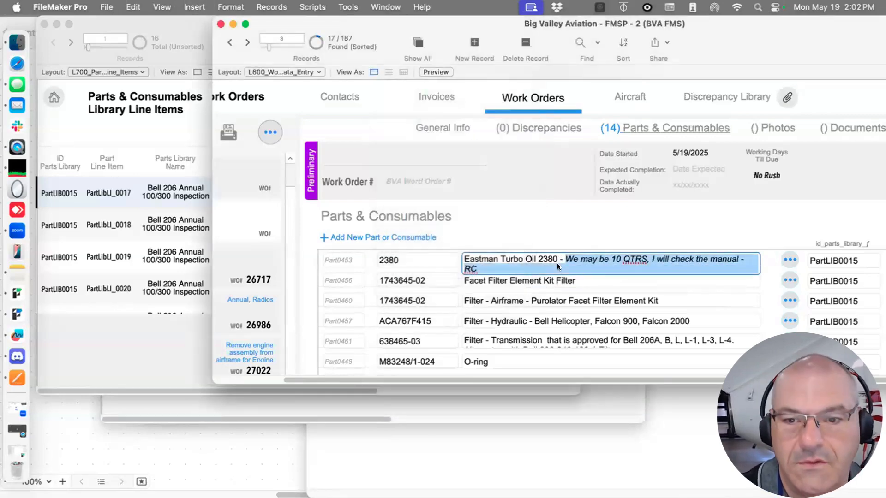
left_click(558, 240)
left_click(576, 258)
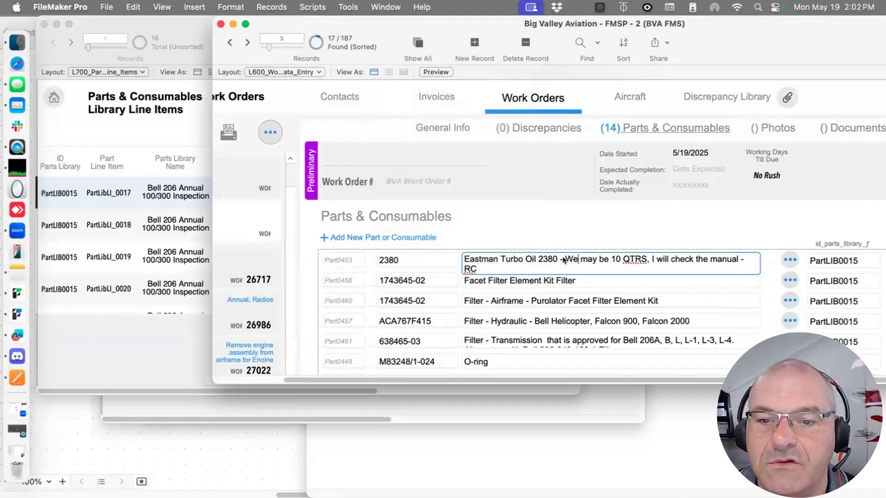
left_click_drag(565, 259, 580, 273)
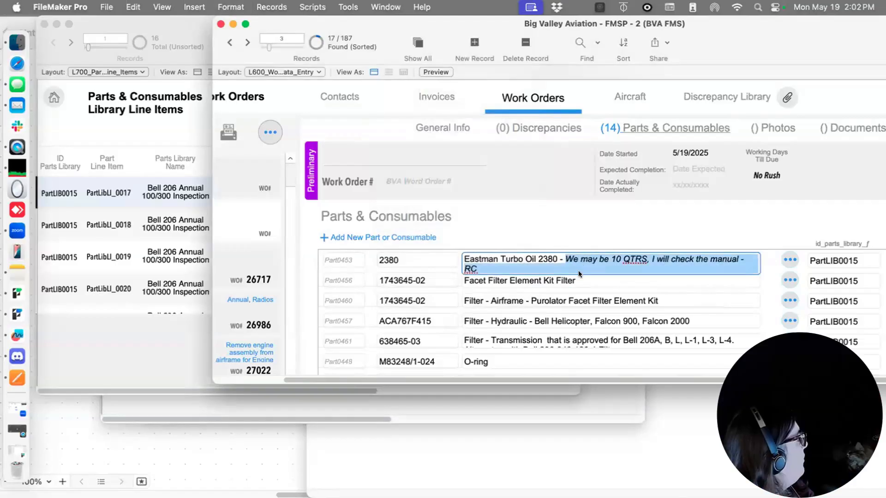
left_click(504, 239)
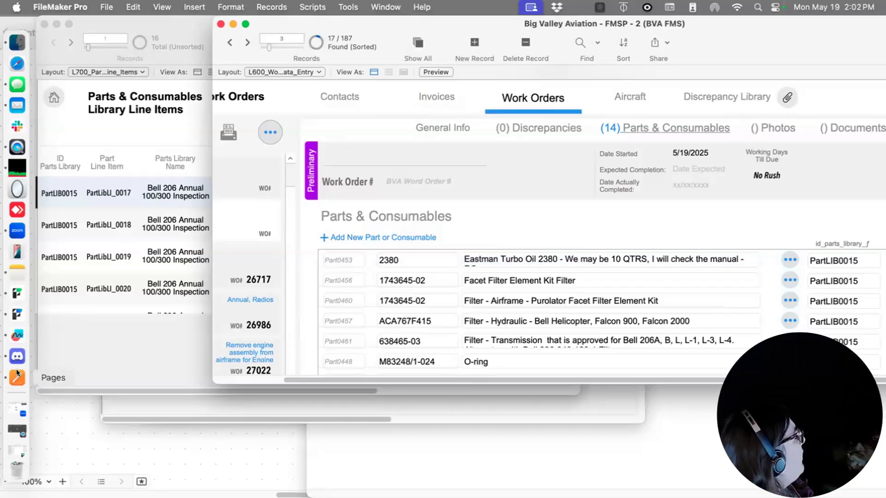
Switch to the Freeform board and compare its catalog library and work order parts diagram with the FileMaker work order
left_click(17, 335)
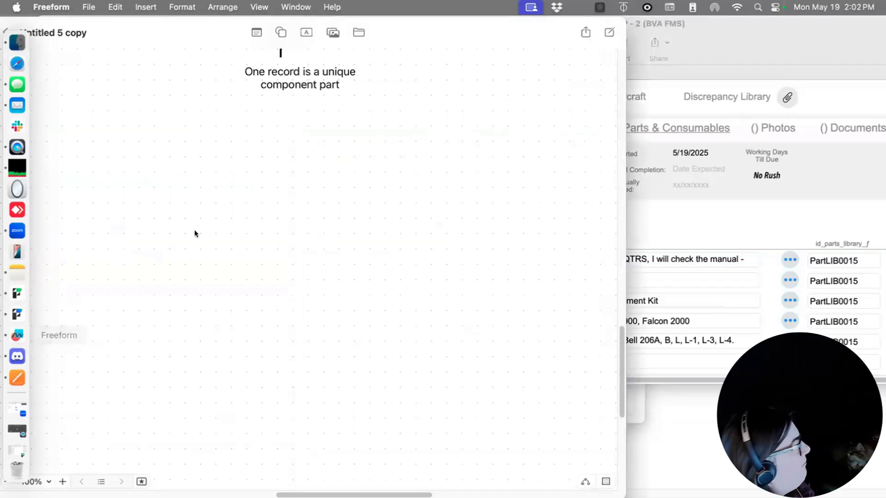
scroll(223, 165, "up", 15)
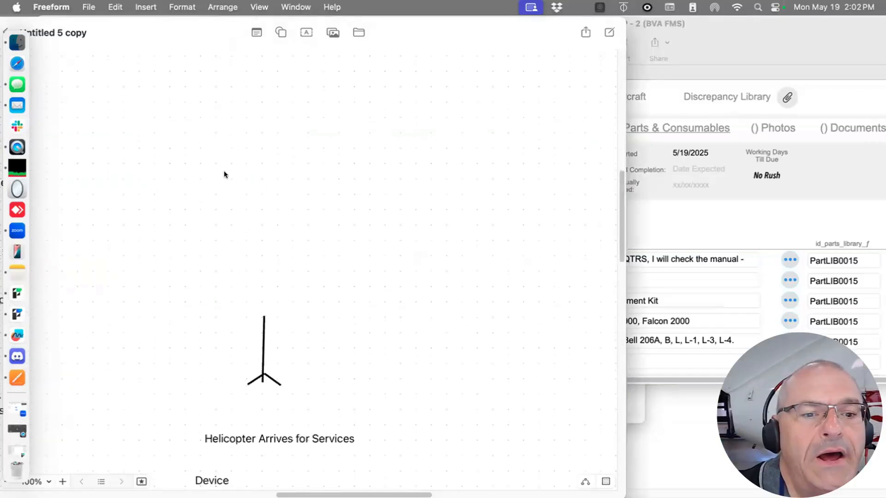
scroll(226, 175, "down", 6)
mouse_move(236, 25)
left_mouse_down()
mouse_move(323, 23)
mouse_move(236, 24)
left_mouse_up()
left_click(652, 94)
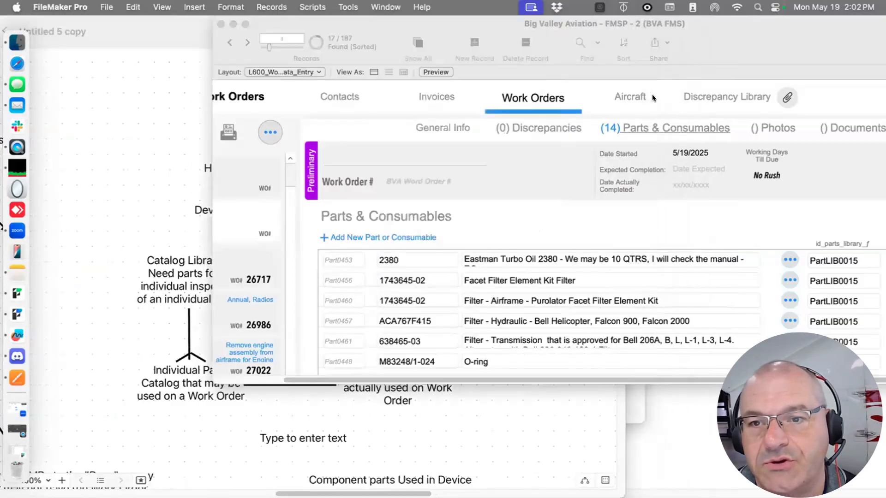
left_click(133, 152)
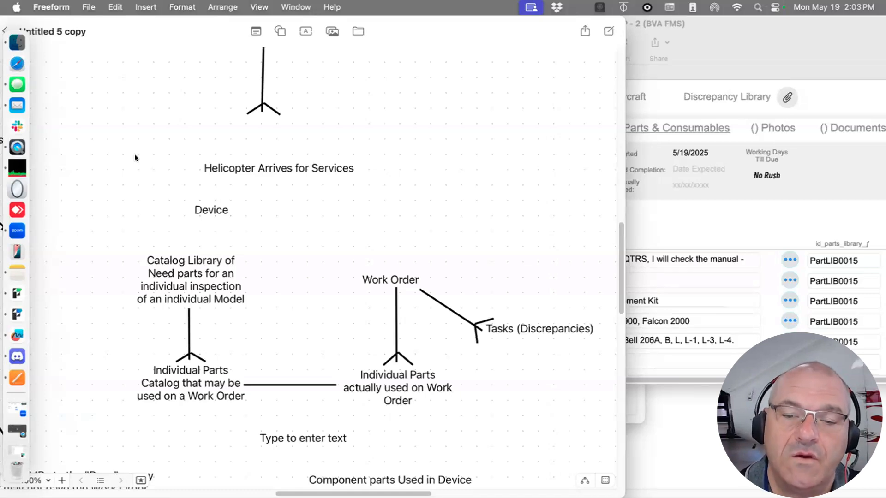
left_click(668, 225)
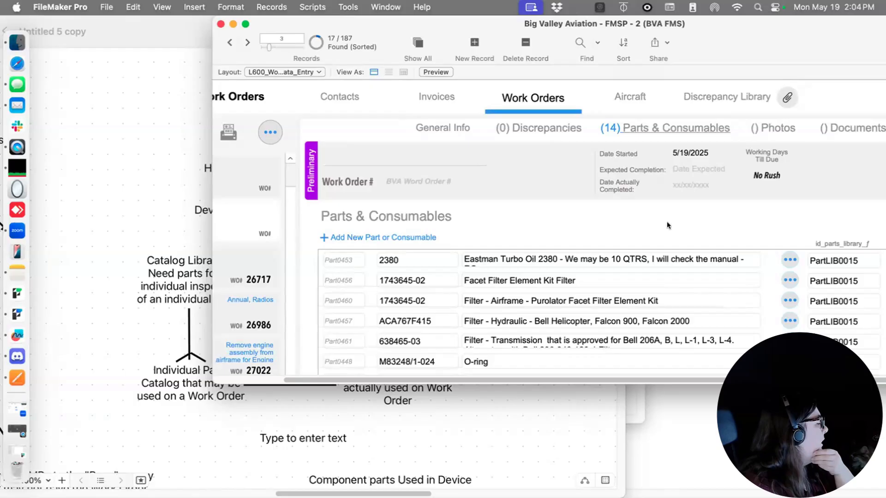
left_click(92, 243)
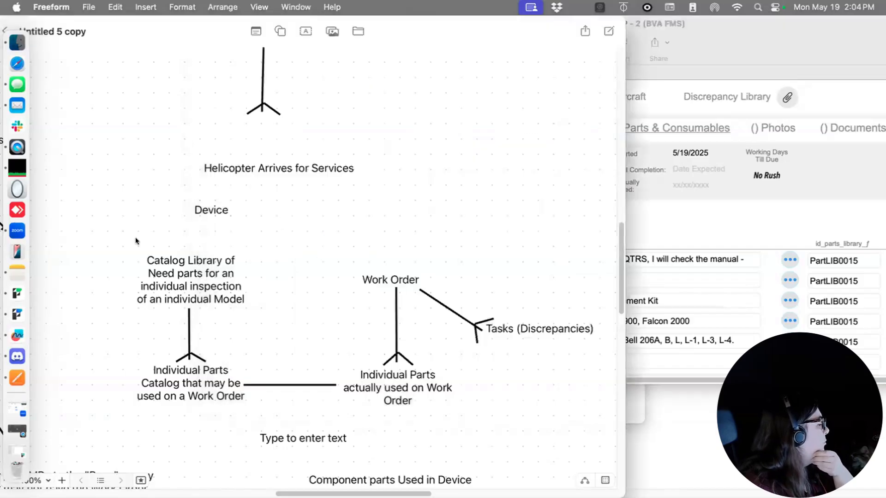
scroll(144, 244, "up", 3)
scroll(157, 249, "down", 4)
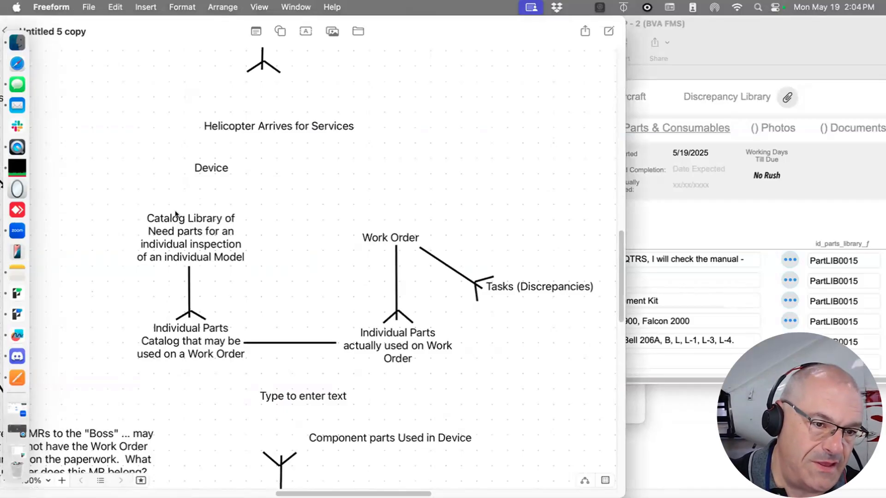
Add the line "EX: Hughes 500D Helo - 100 Hour Inspection" at the end of the Catalog Library text box
double_click(219, 219)
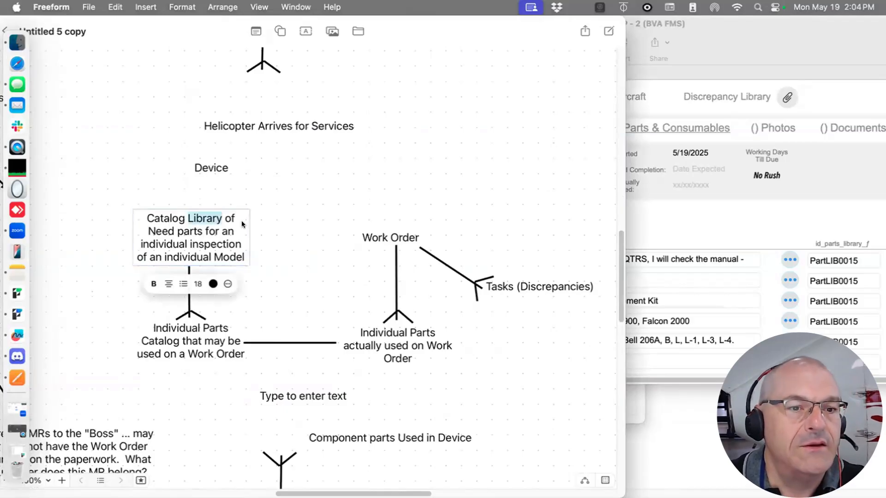
left_click(243, 255)
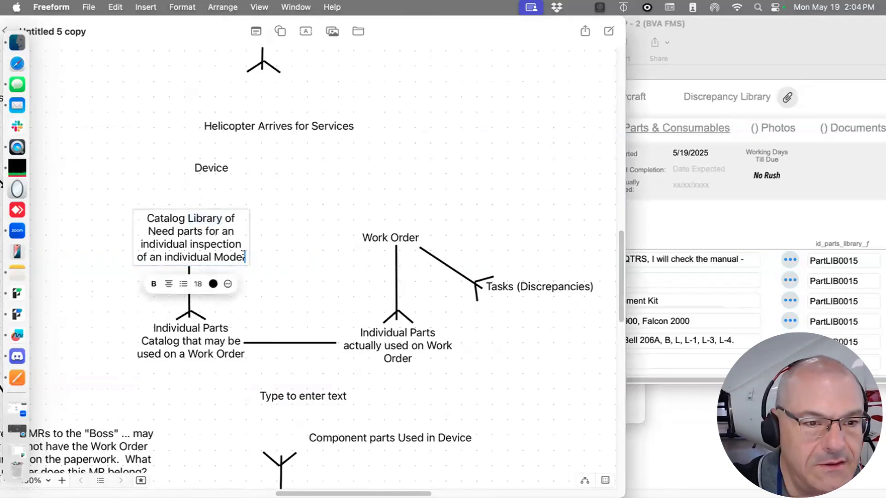
key("Return")
type("EX: ")
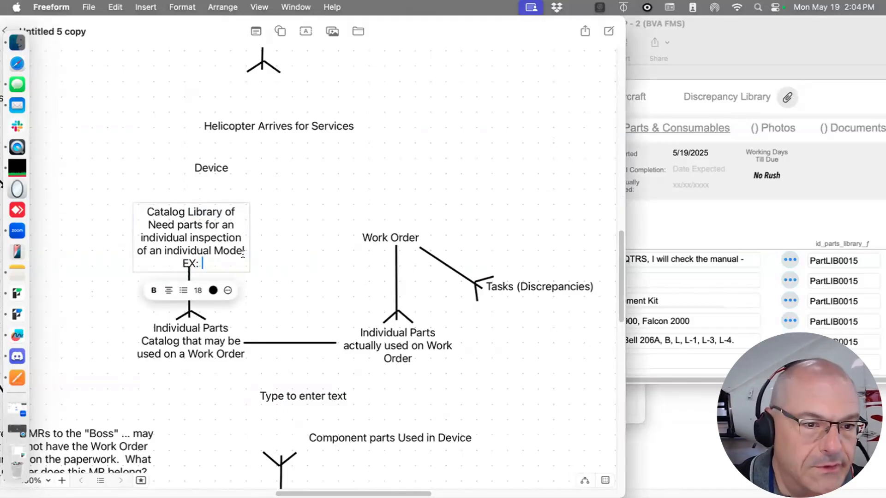
type("H")
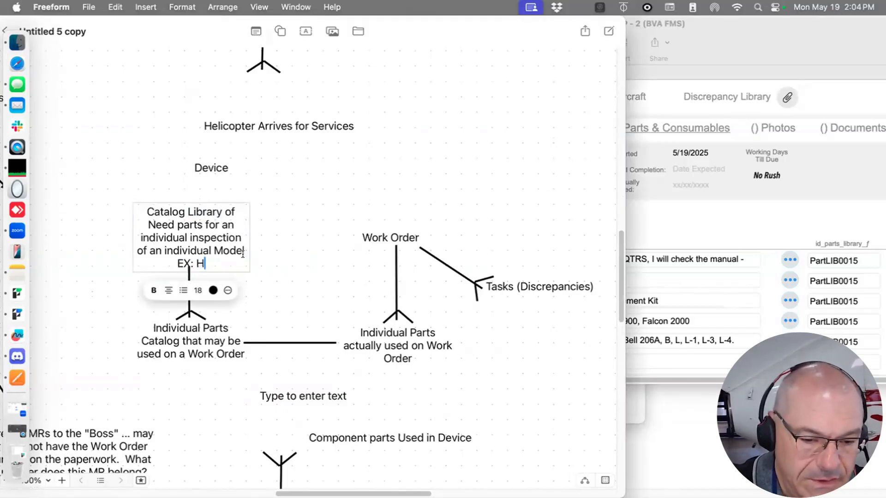
type("ughes 50")
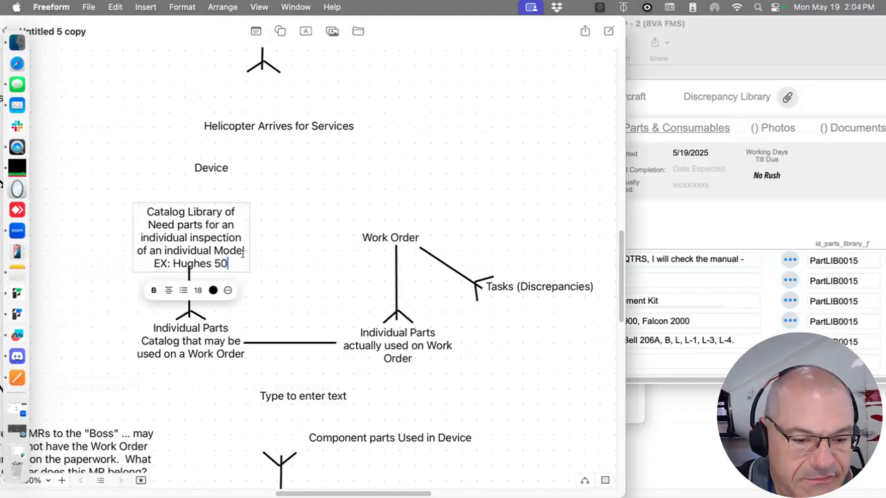
type("0D")
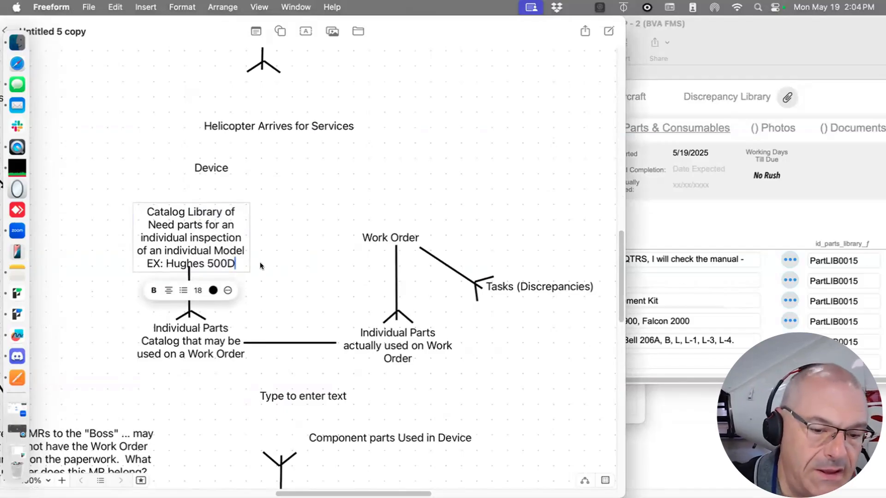
type(" Helo")
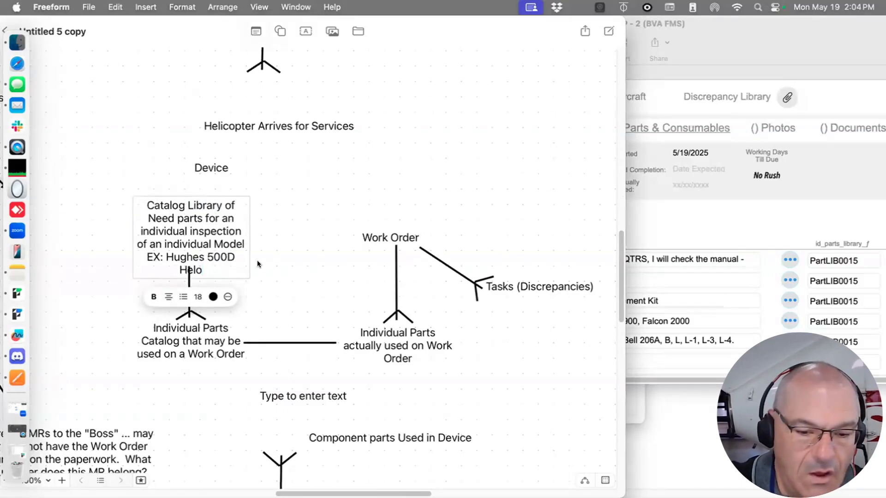
type(" - 100 ")
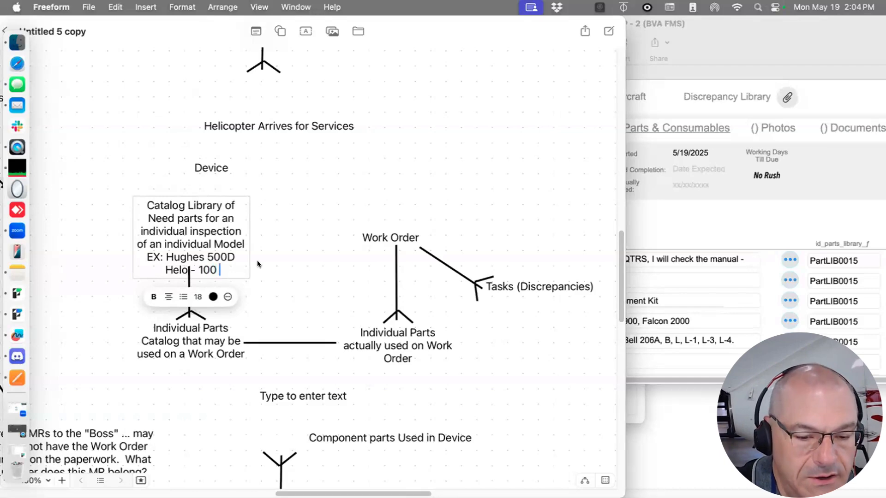
type("Hour Inspec")
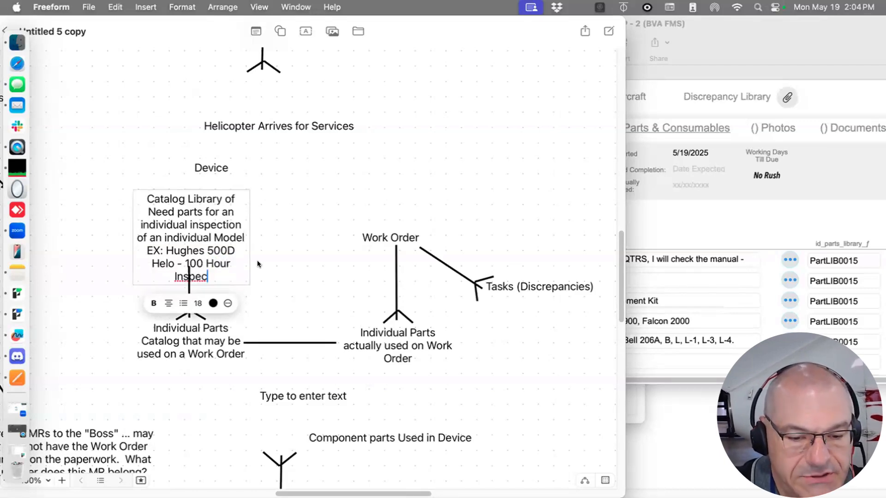
type("tion")
key("Escape")
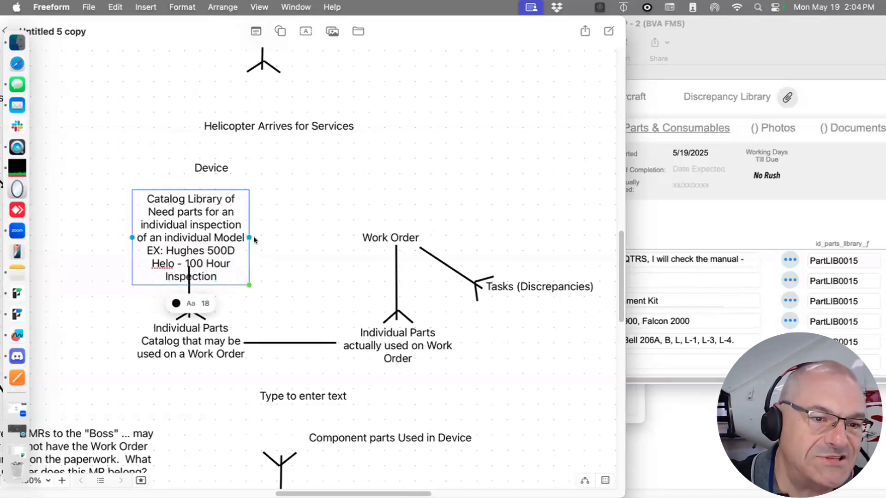
Widen the Catalog Library text box and put "100 Hour Inspection" on its own line
left_click_drag(249, 237, 231, 230)
key("Escape")
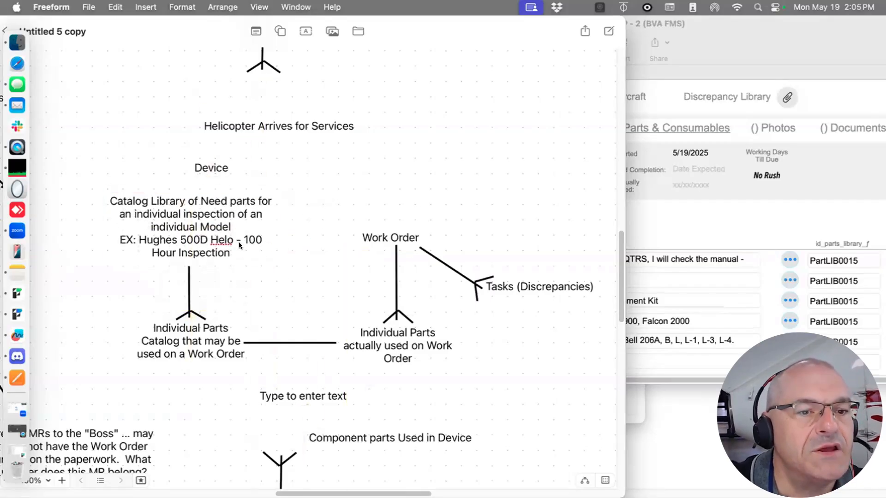
left_click(242, 240)
left_click(243, 240)
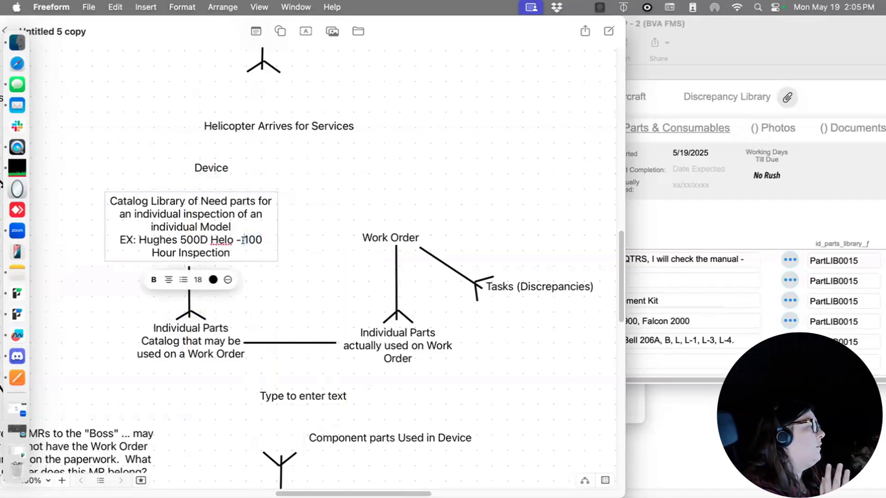
key("Return")
key("Down")
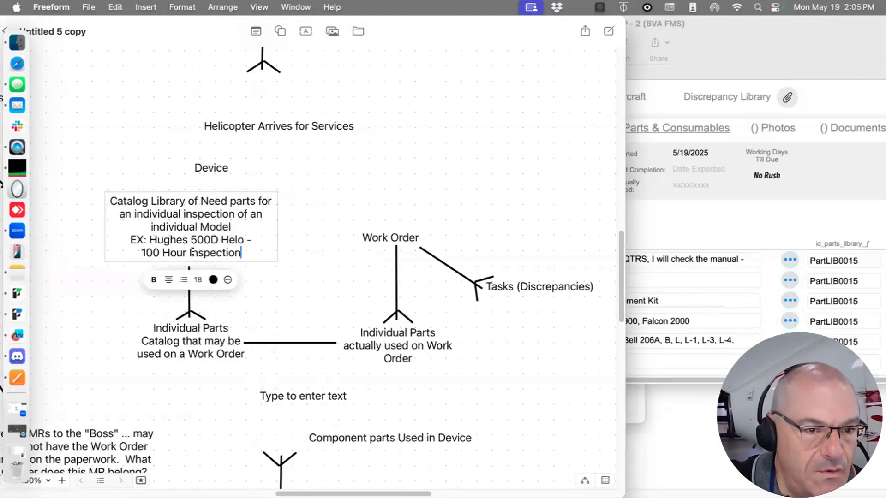
Highlight the full Catalog Library description together with its Hughes 500D example
left_click_drag(193, 253, 117, 201)
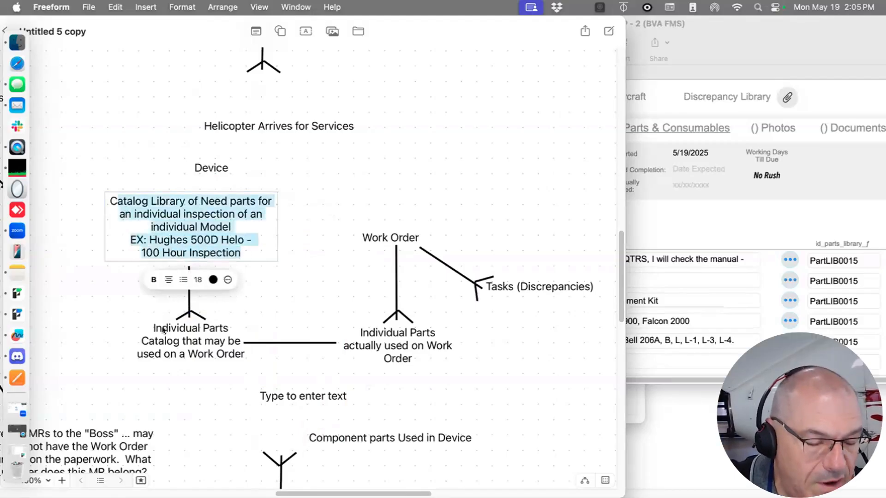
left_click(204, 246)
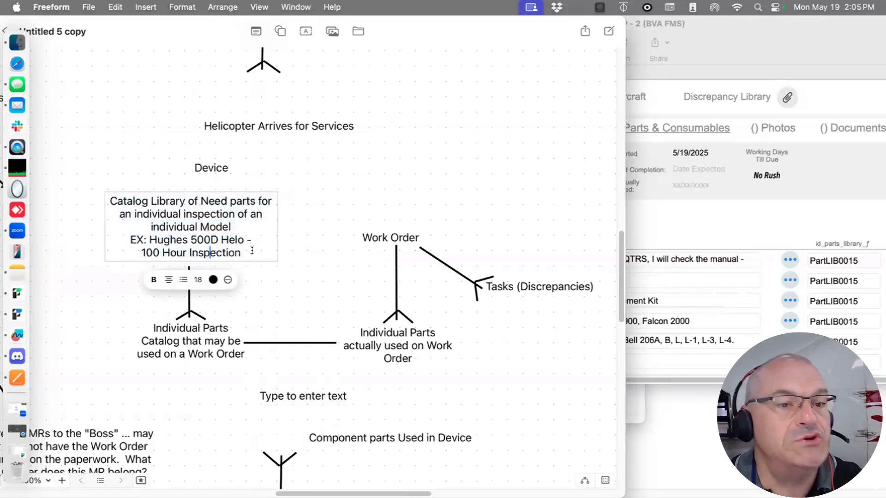
left_click_drag(252, 250, 87, 194)
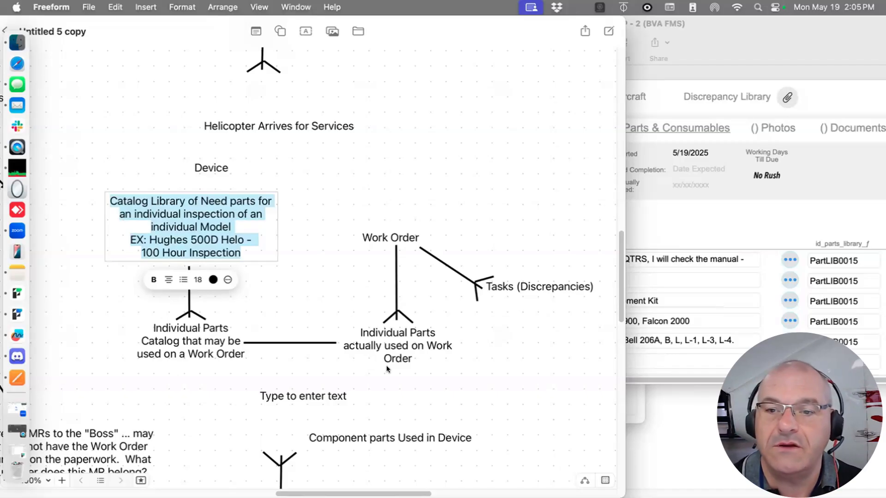
Switch to FileMaker Pro, leave the work order for the home screen, and open the Parts & Consumables Library
left_click(705, 226)
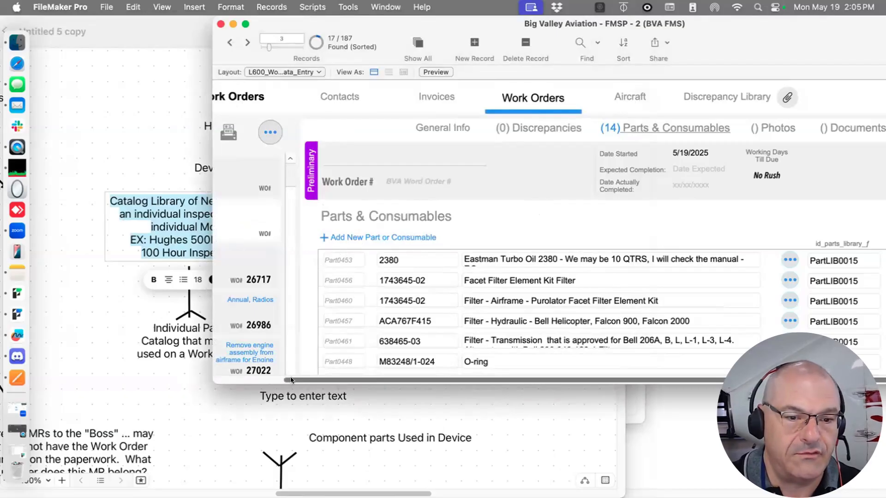
left_click_drag(292, 381, 223, 379)
left_click(225, 95)
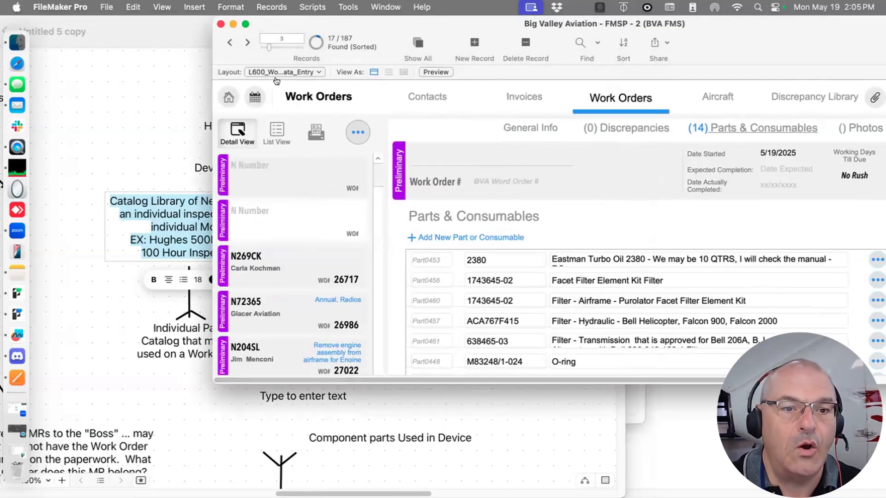
scroll(372, 291, "down", 5)
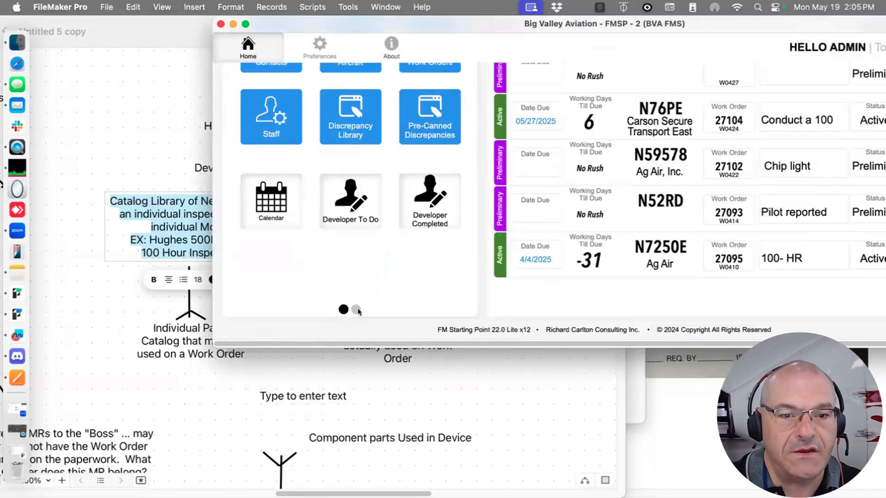
left_click(356, 310)
scroll(391, 291, "up", 5)
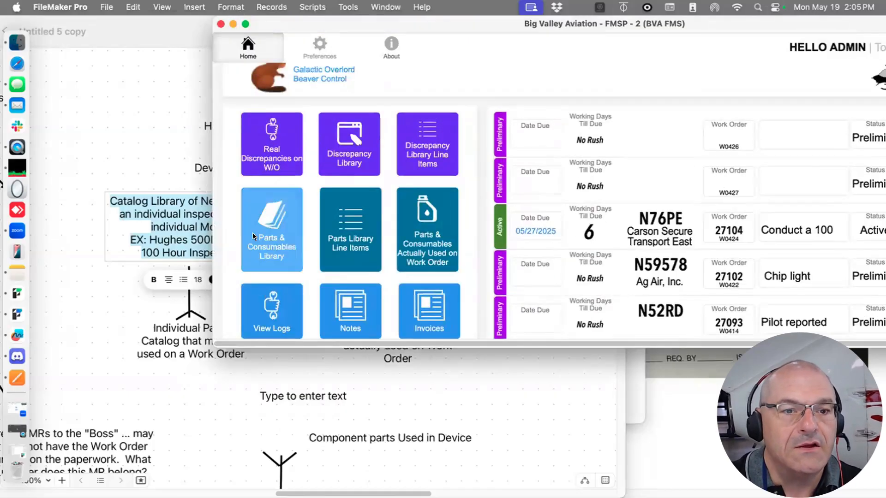
left_click(278, 228)
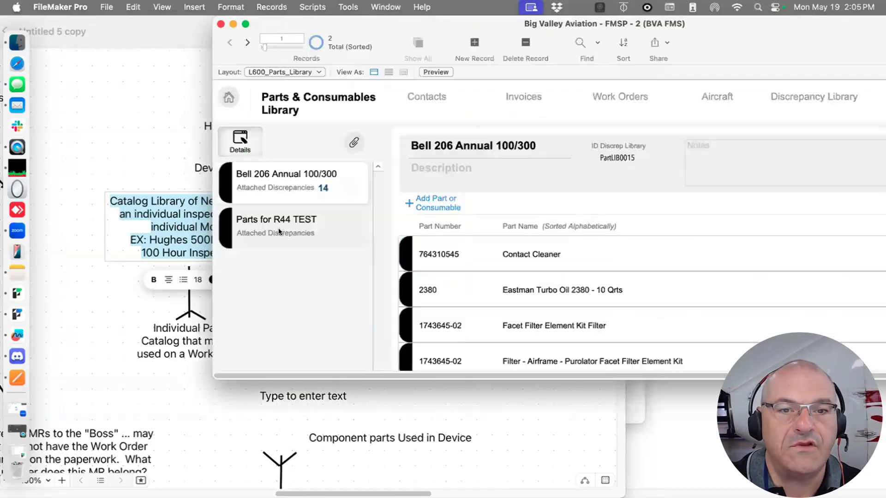
Create a new parts library record and name it "Hughes 500D - 100 Hr Service"
left_click(467, 43)
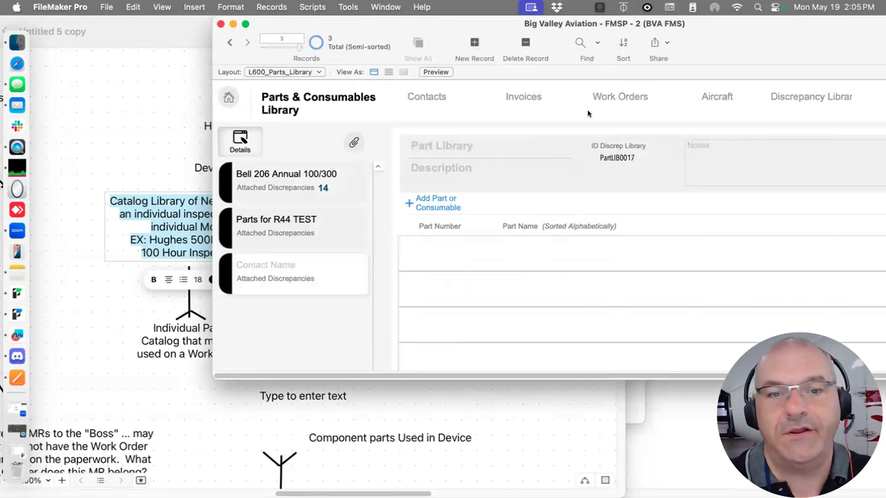
left_click(430, 139)
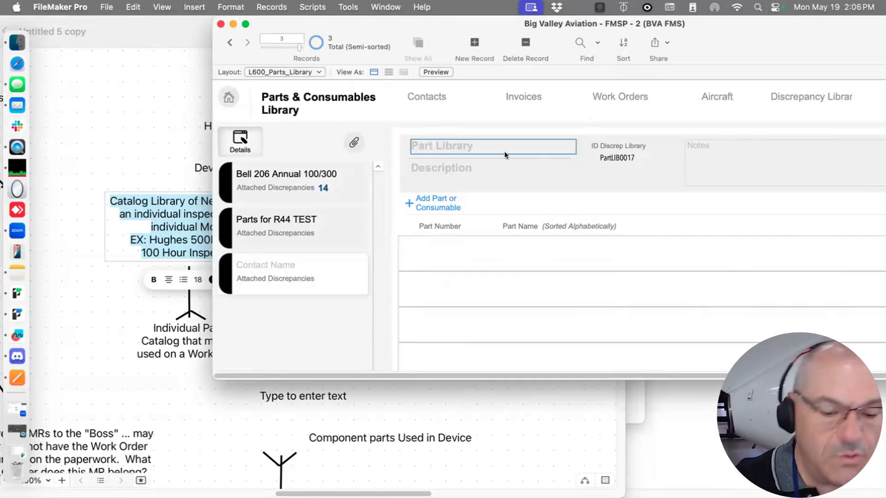
type("Hughes 500D - 100 Hr")
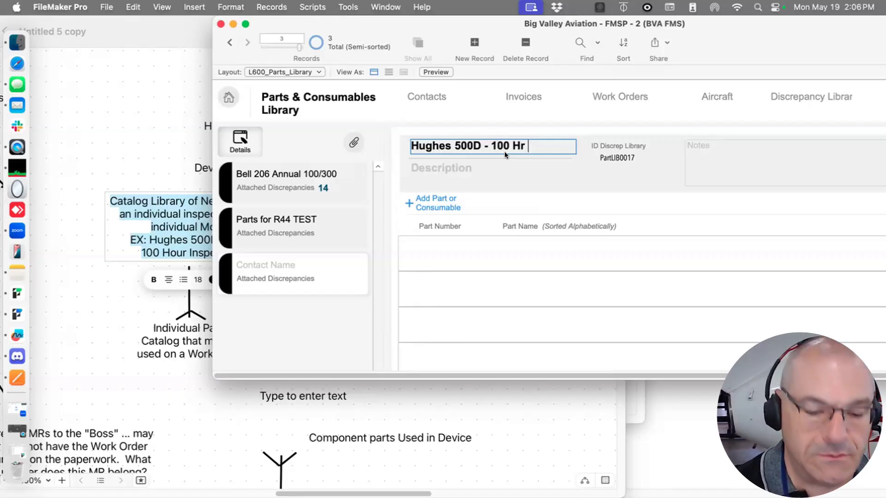
type("Inspec")
key("BackSpace")
key("BackSpace")
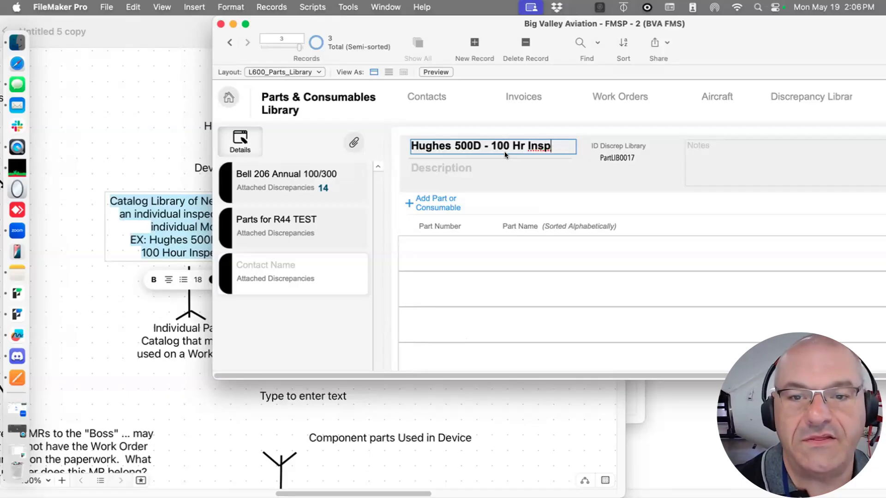
key("BackSpace")
key("BackSpace")
key("BackSpace")
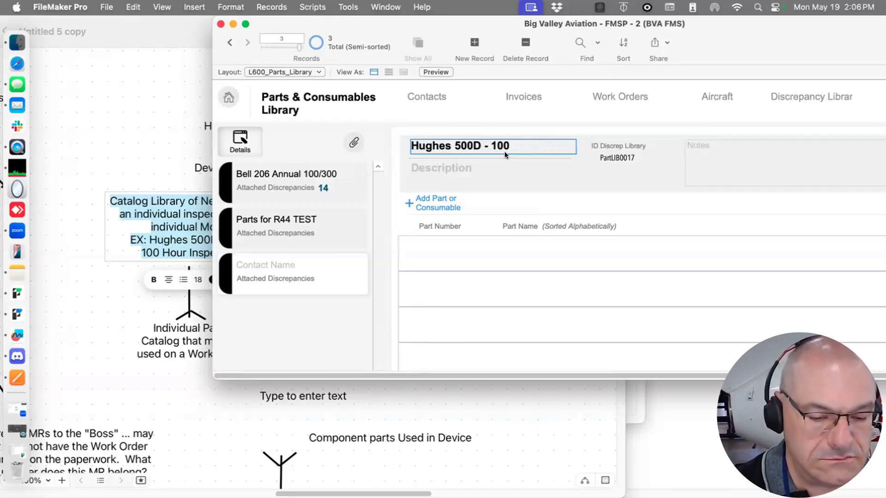
type("Servuc")
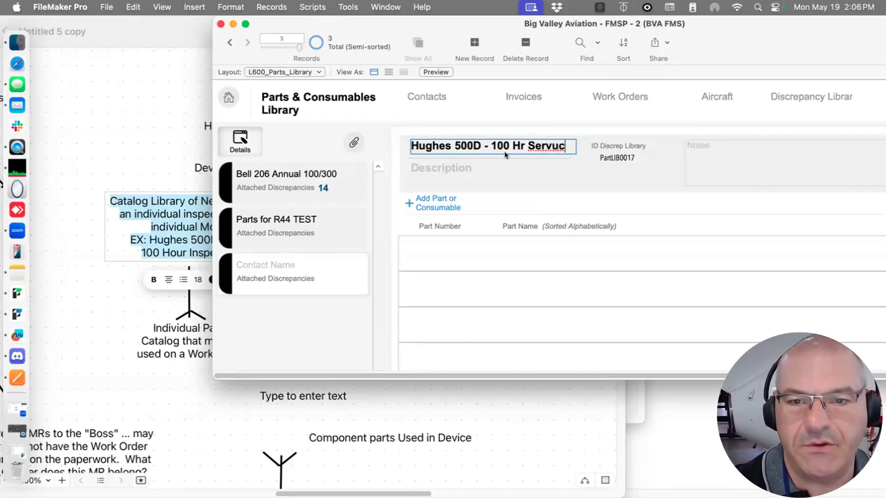
key("BackSpace")
key("BackSpace")
type("ice")
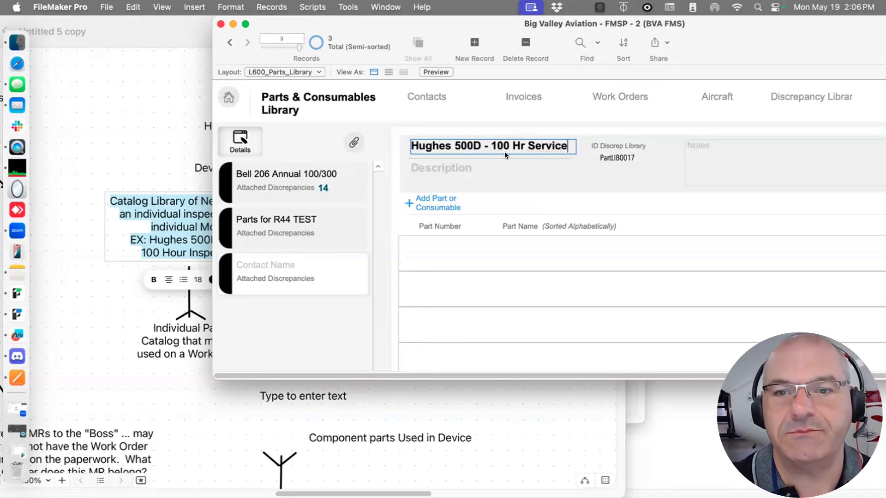
key("Tab")
left_click(585, 170)
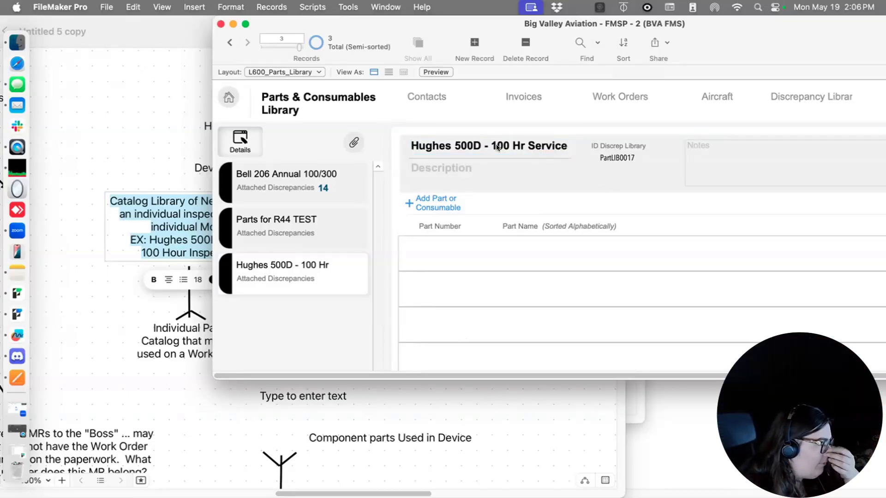
Shift the parts library window aside, move the Part Concerns rev2.pages document down out of the way, and return to FileMaker Pro
left_click_drag(693, 16, 567, 5)
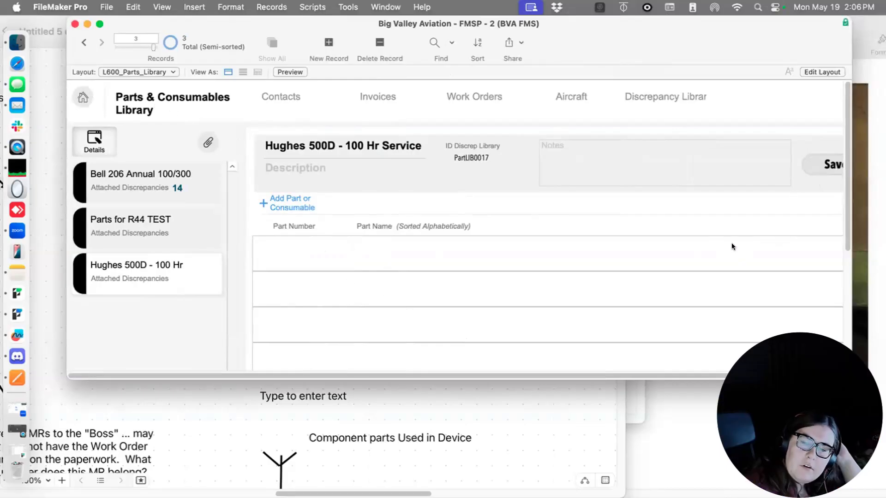
left_click(766, 415)
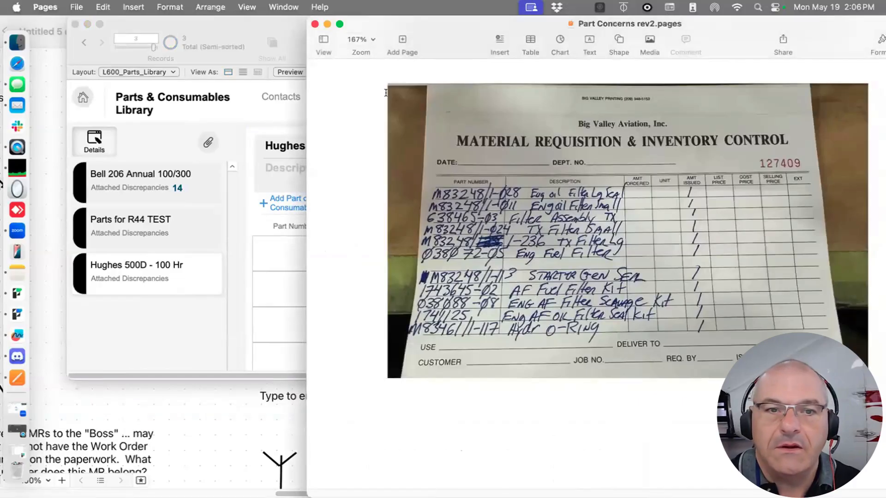
left_click_drag(446, 26, 427, 453)
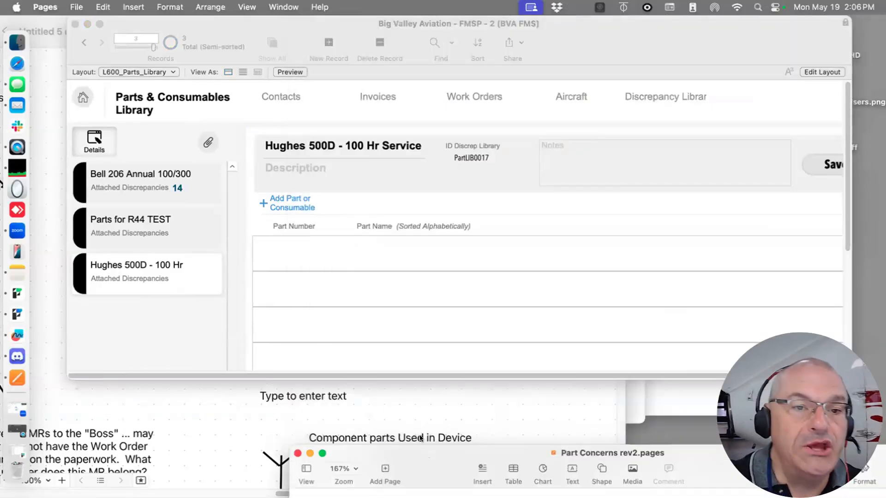
left_click(470, 91)
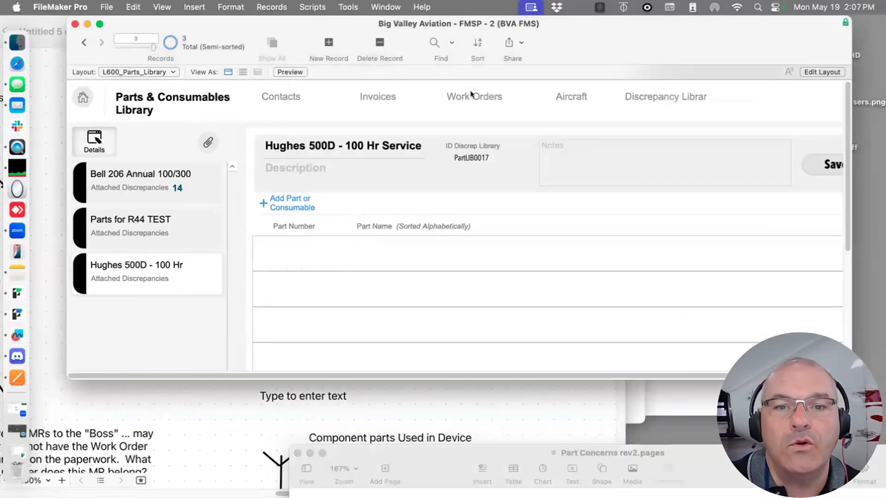
Open the preliminary work order's Parts & Consumables list and view its parts library ID columns
left_click(470, 90)
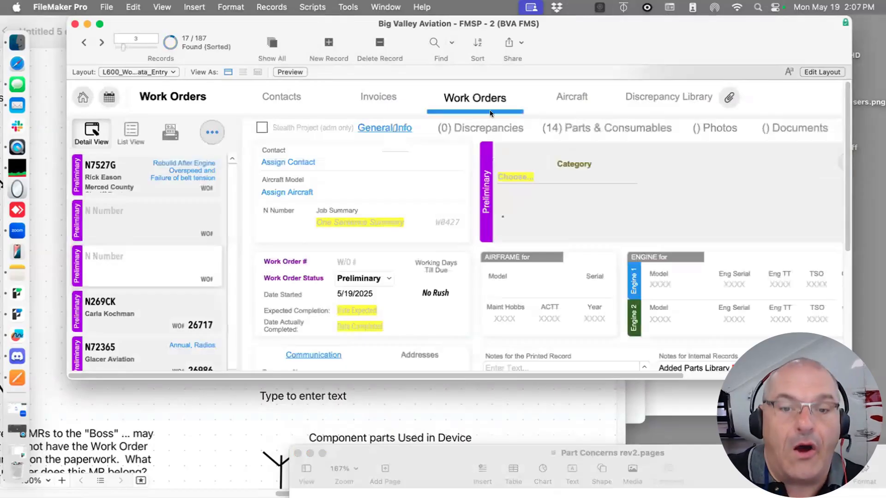
left_click(607, 132)
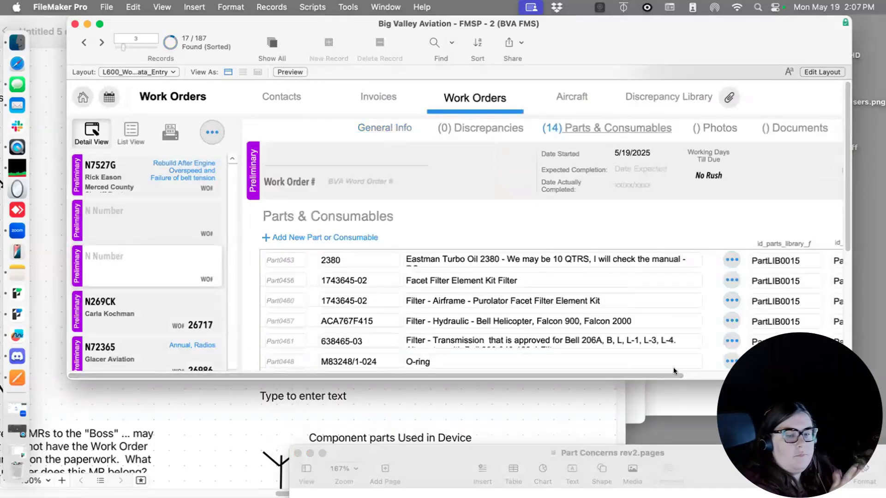
left_click(696, 375)
left_click_drag(820, 375, 840, 376)
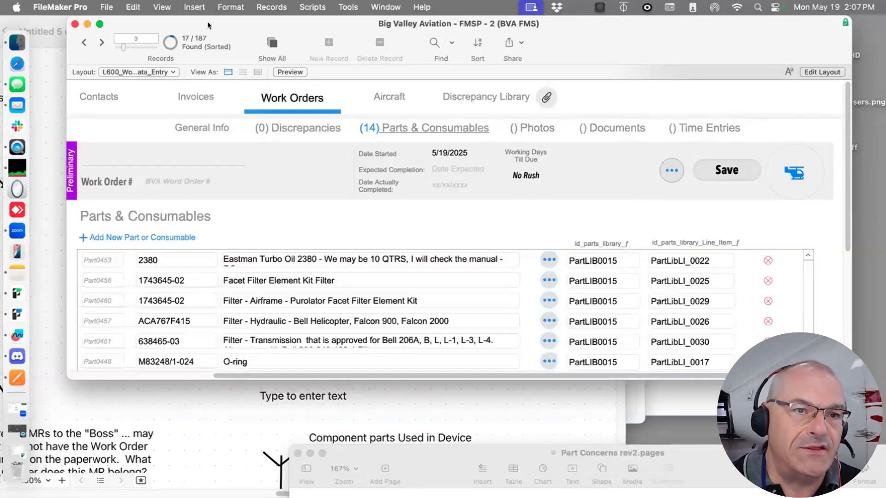
Rearrange the overlapping windows, bring the Parts & Consumables list of real work order records forward, and widen it to show the price columns
left_click_drag(208, 25, 206, 49)
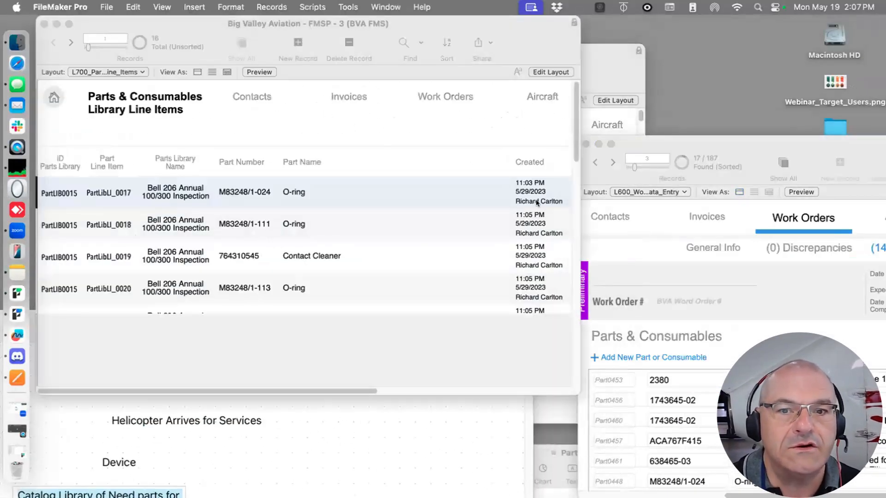
left_click_drag(586, 388, 435, 356)
left_click(518, 241)
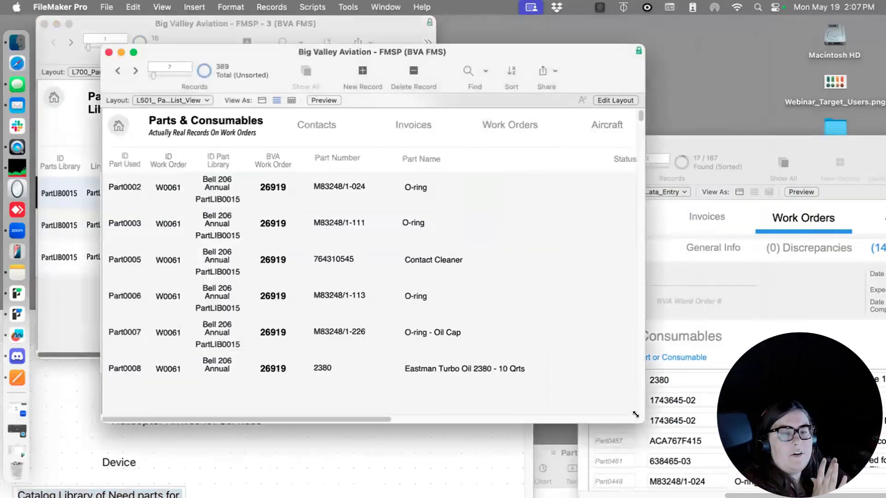
left_click_drag(644, 422, 883, 405)
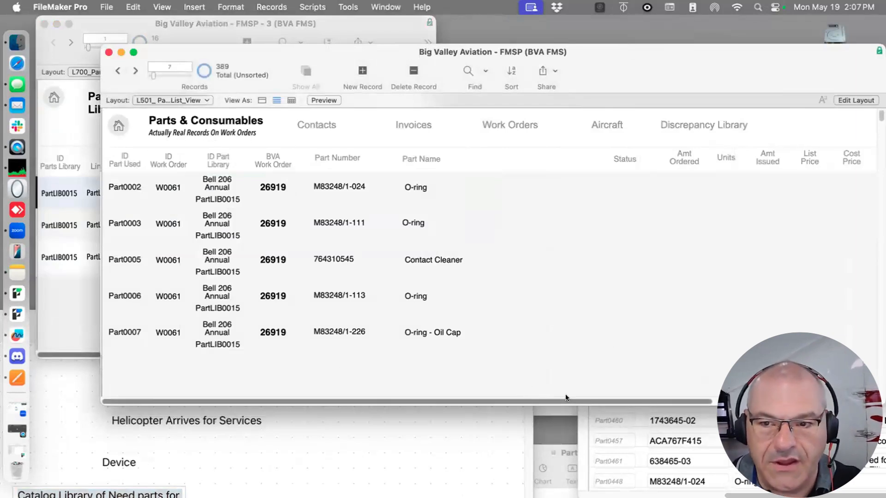
scroll(570, 400, "right", 2)
Edit the L501 parts list layout and change the "Amt Ordered" column heading to "Total Amt Will Need"
key("super+l")
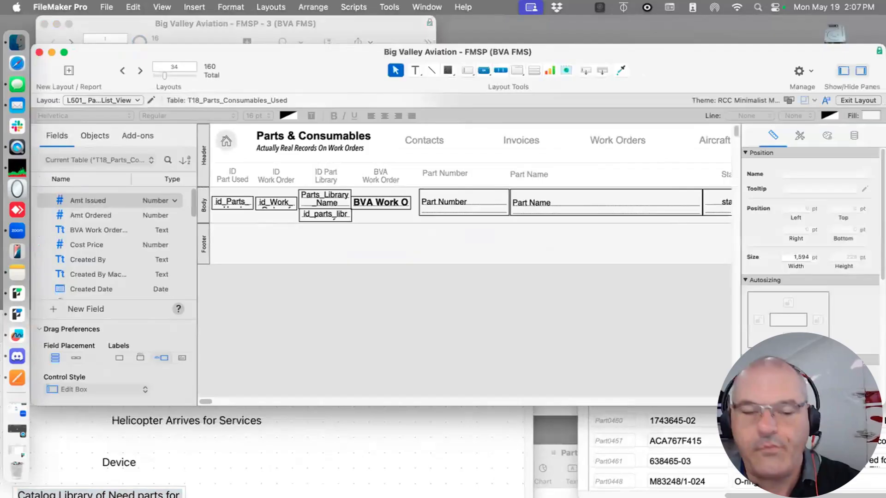
scroll(209, 395, "right", 10)
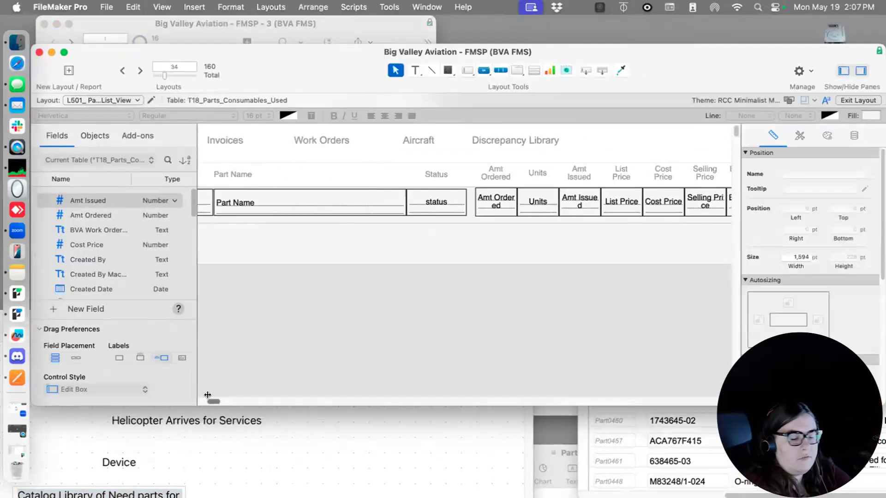
scroll(208, 395, "right", 8)
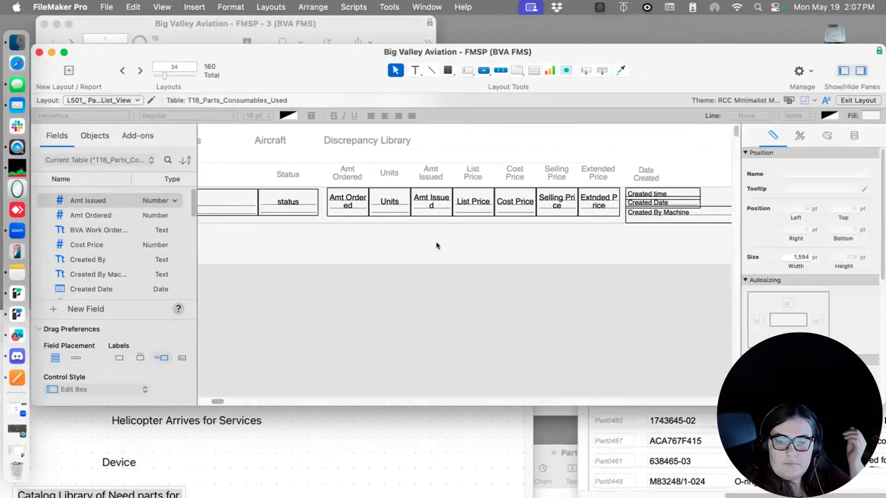
left_click(349, 204)
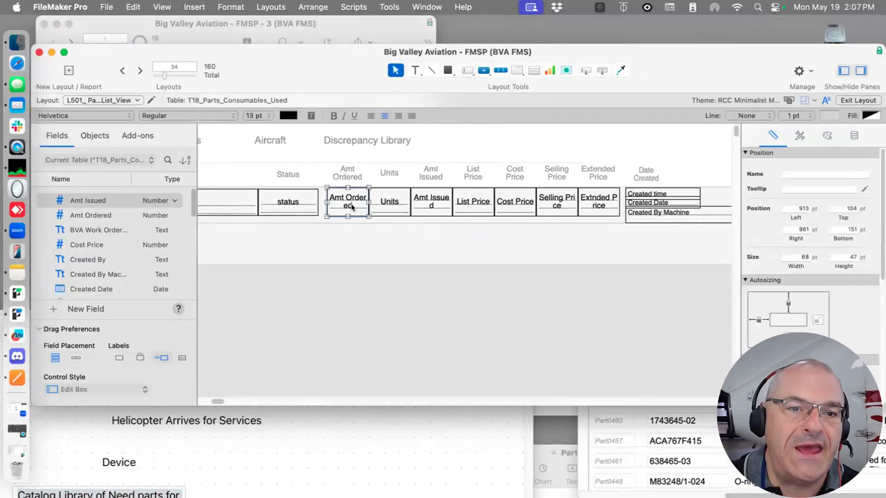
left_click(346, 175)
double_click(352, 176)
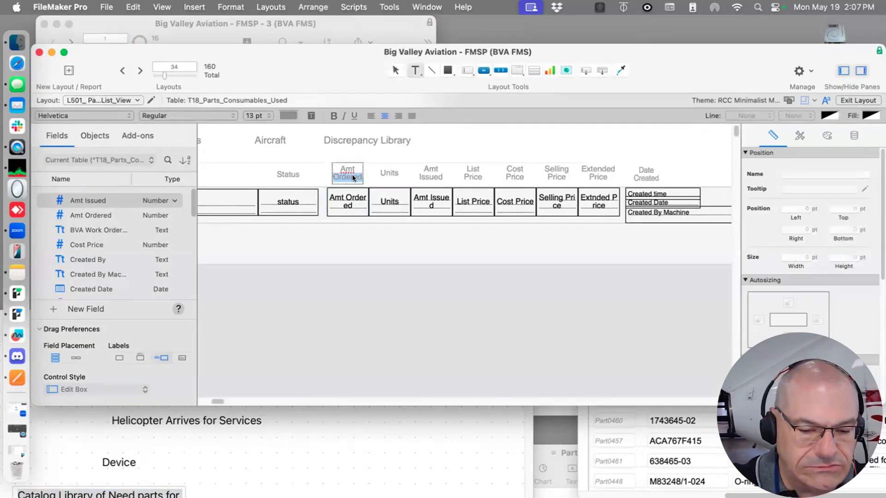
type("Will Need")
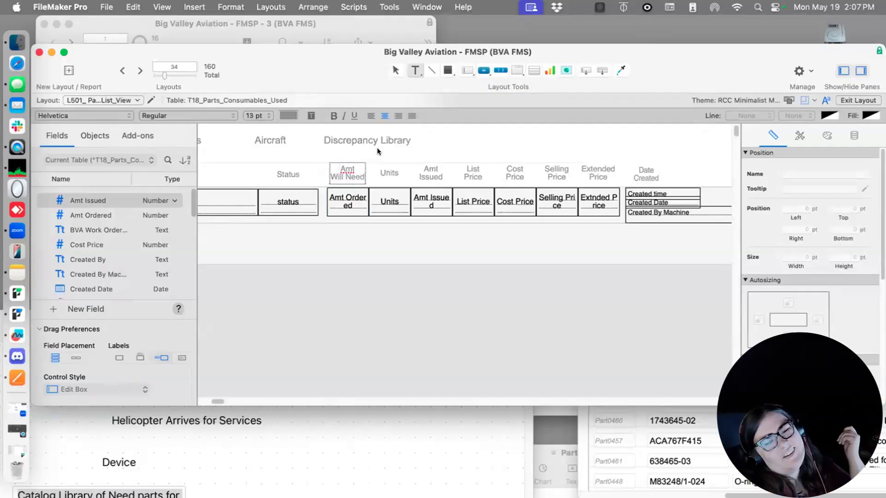
key("Escape")
double_click(342, 167)
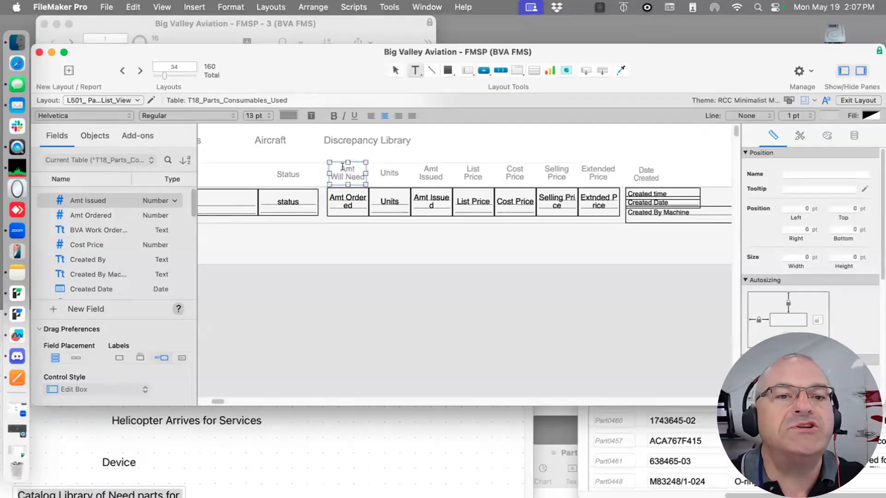
type("Total")
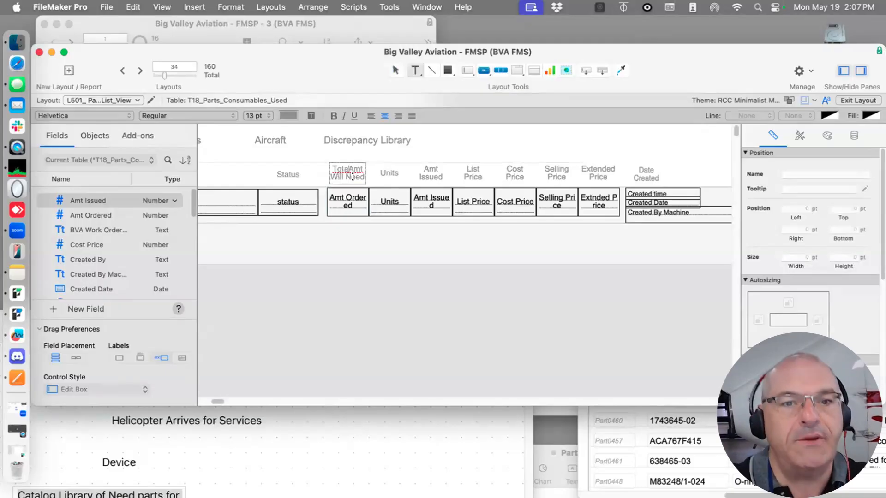
key("Escape")
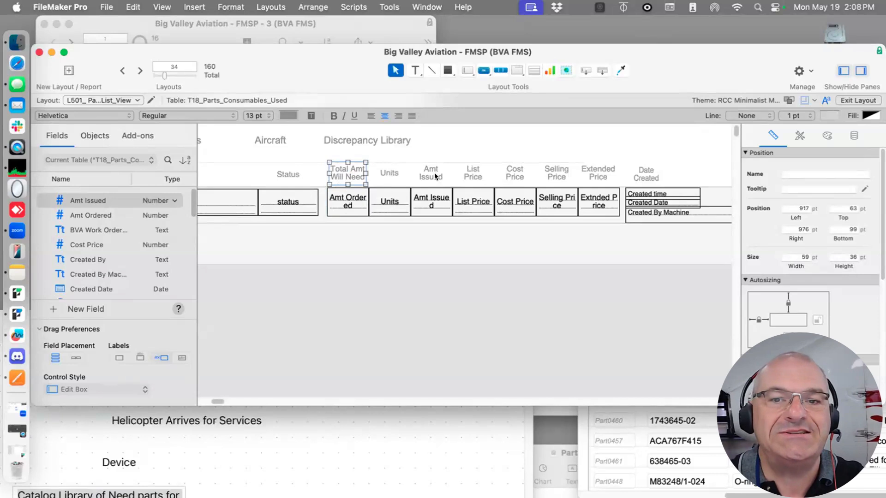
Shift the Amt Issued, price and creation columns with their headings to the right, leaving a one-column gap after Units
left_click_drag(682, 139, 405, 256)
left_click_drag(656, 234, 476, 174)
left_click(514, 242)
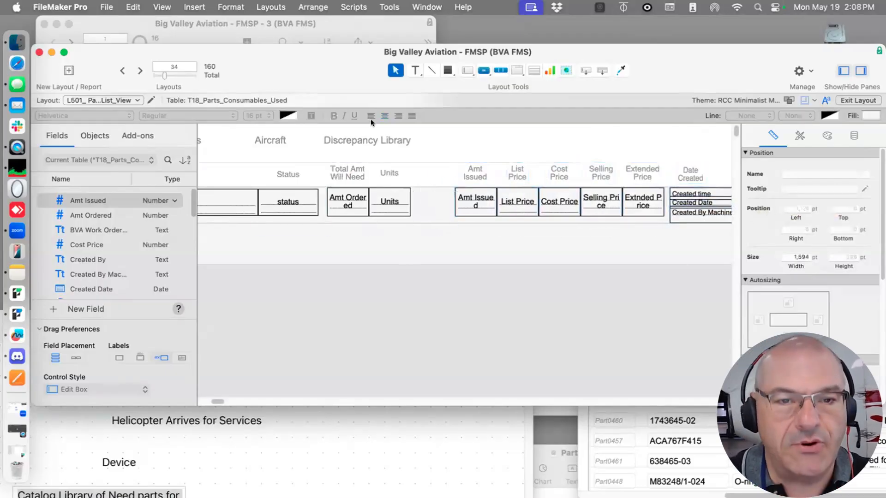
Open the database field definitions of the Parts Consumables Used table
left_click(106, 7)
mouse_move(114, 147)
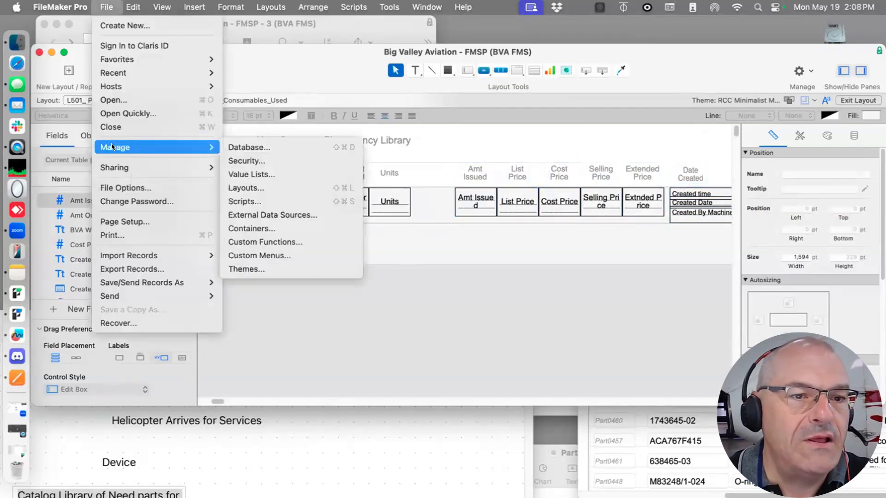
left_click(243, 148)
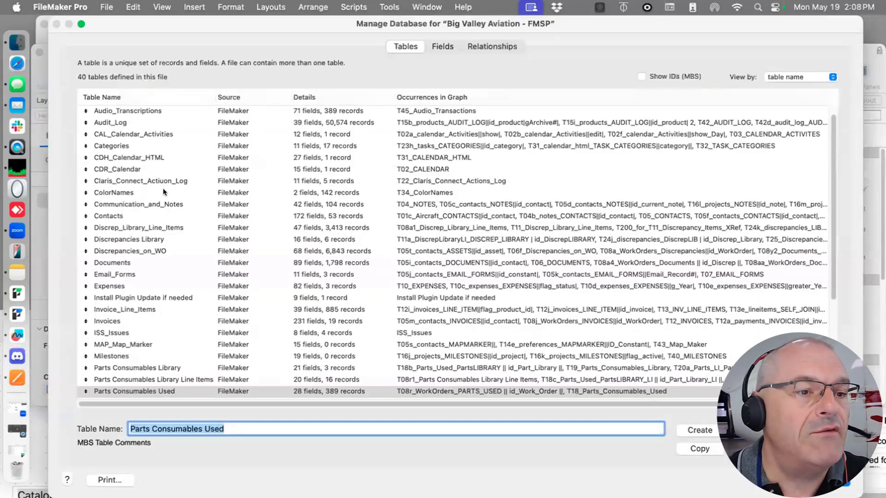
scroll(159, 326, "down", 5)
left_click(170, 314)
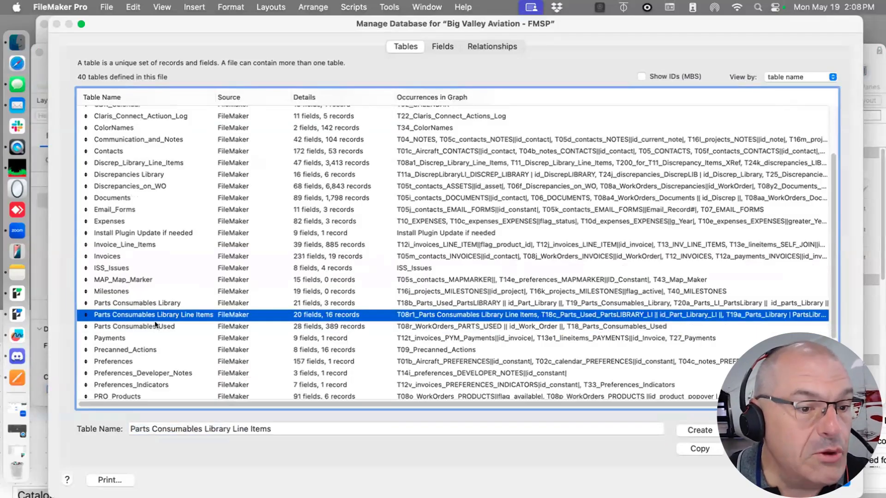
double_click(155, 325)
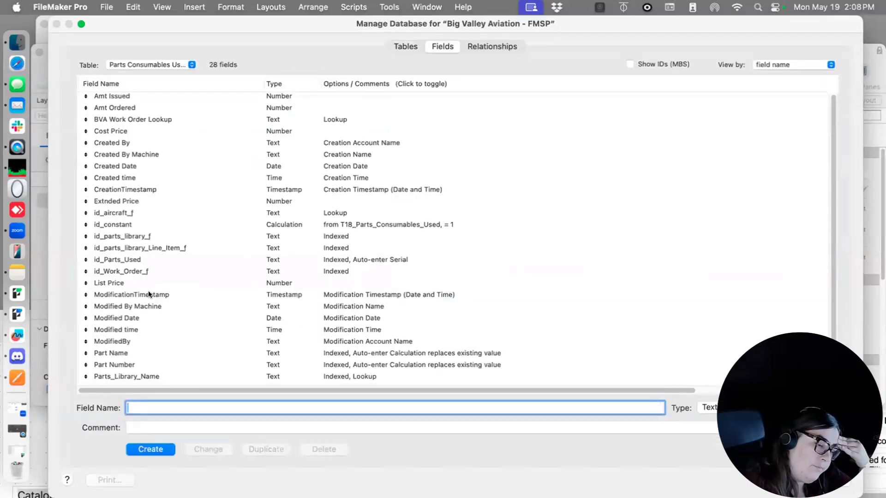
Rename the Amt Issued field to "Amt Parts Pull" in the Parts Consumables Used table
scroll(132, 228, "down", 2)
scroll(140, 232, "up", 2)
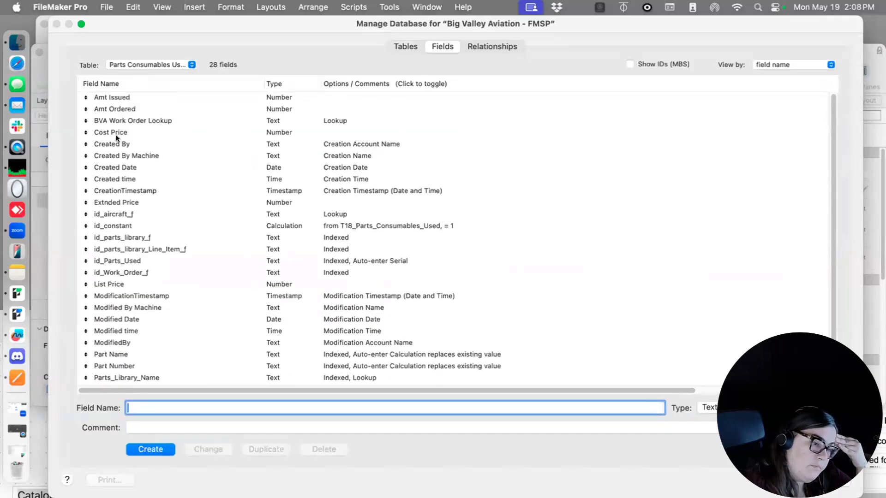
left_click(112, 96)
double_click(134, 408)
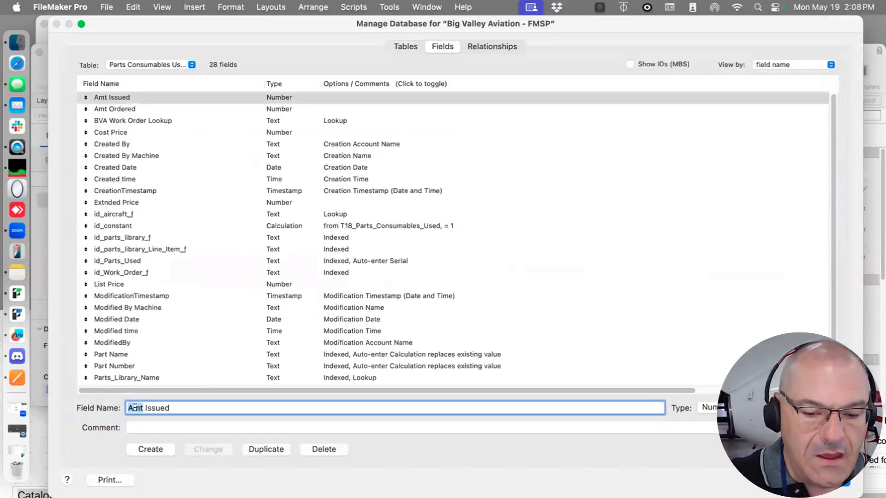
type("Parts")
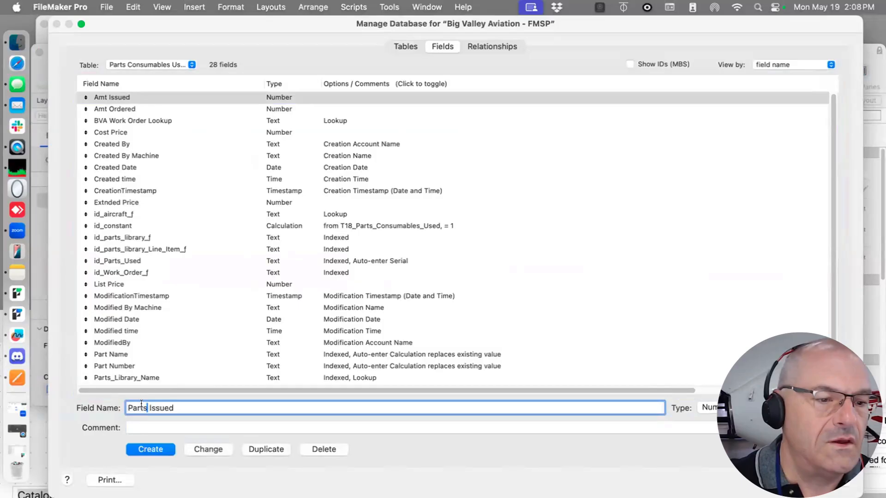
double_click(155, 409)
type("P")
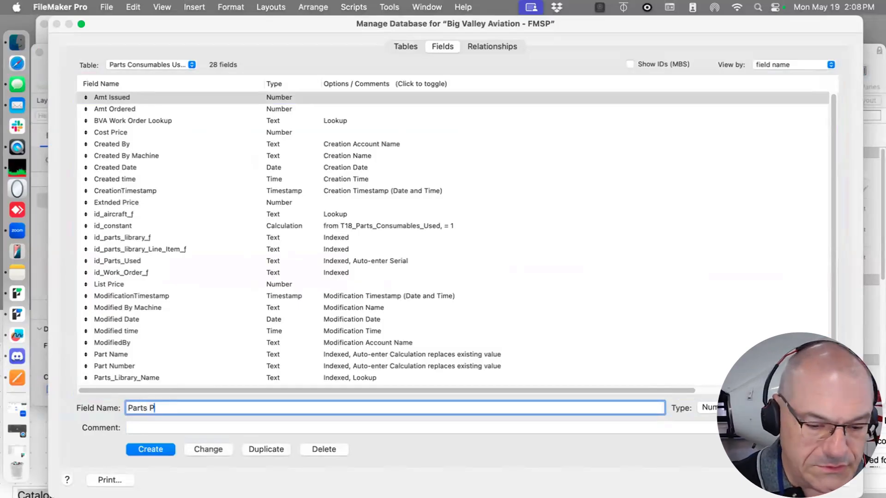
type("ull")
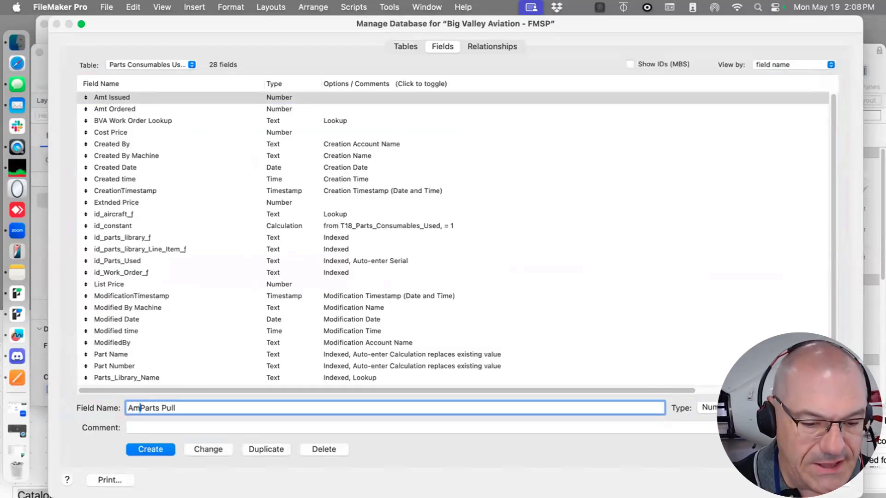
type("Amt")
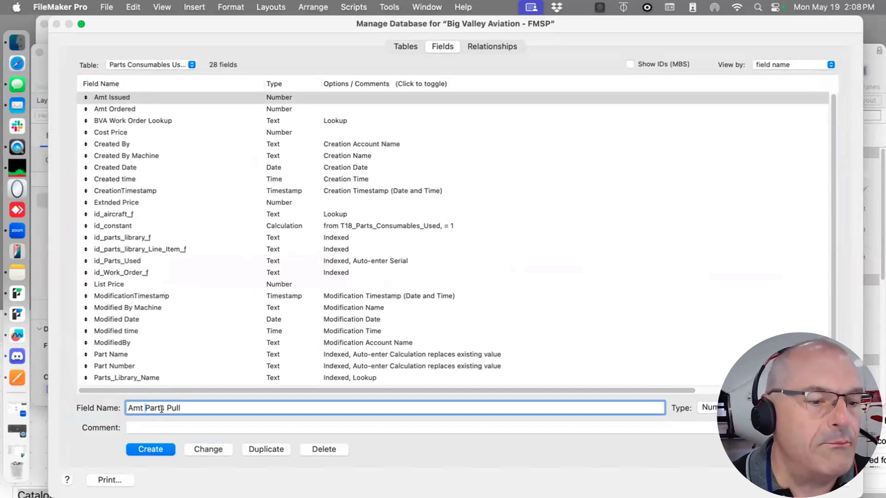
key("super+a")
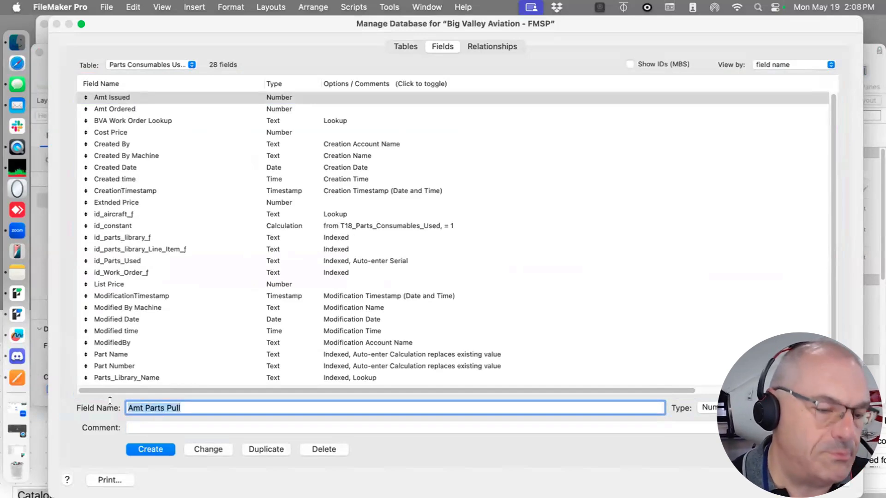
left_click(208, 449)
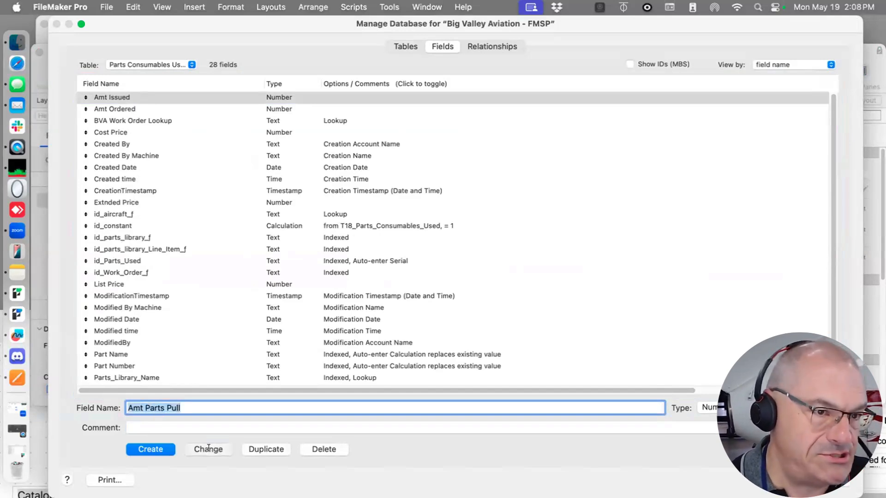
Create a number field named "Mech Pilfered" in the Parts Consumables Used table
left_click(135, 404)
key("super+a")
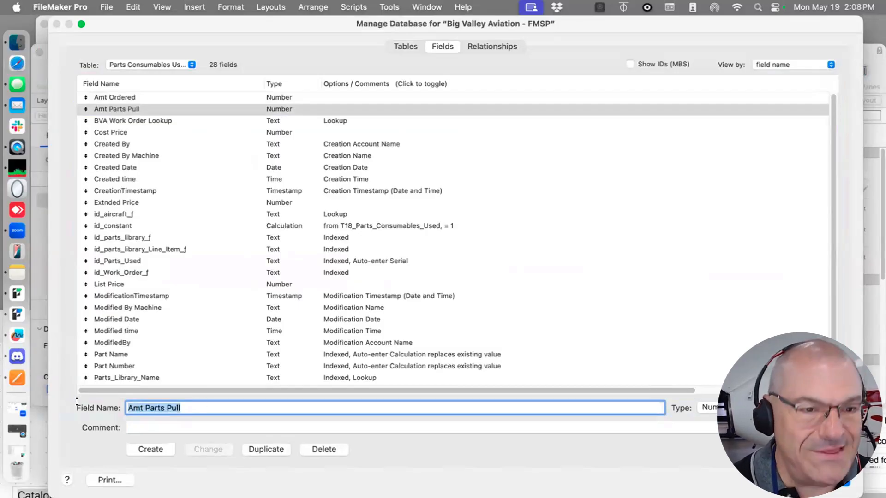
type("Mech ")
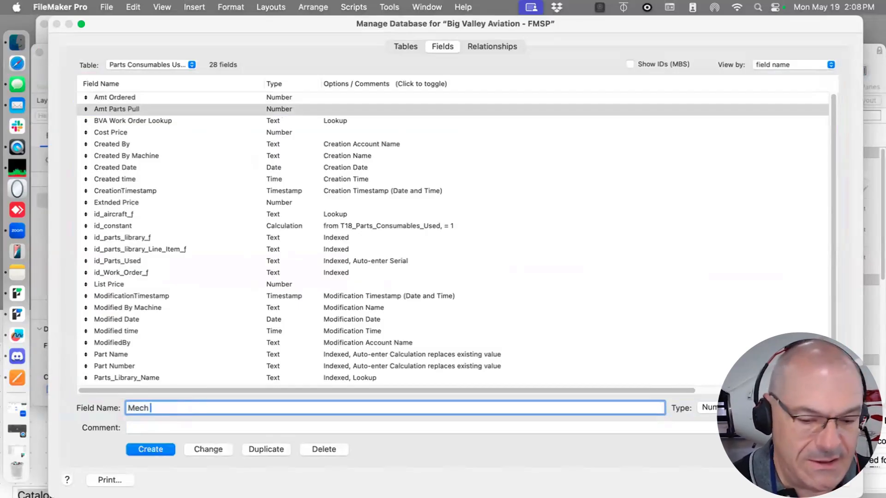
type("Pilfere")
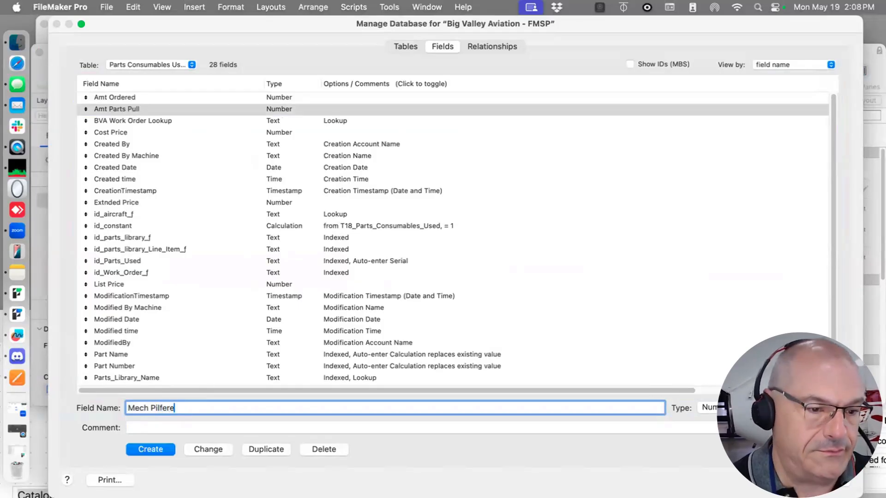
type("d")
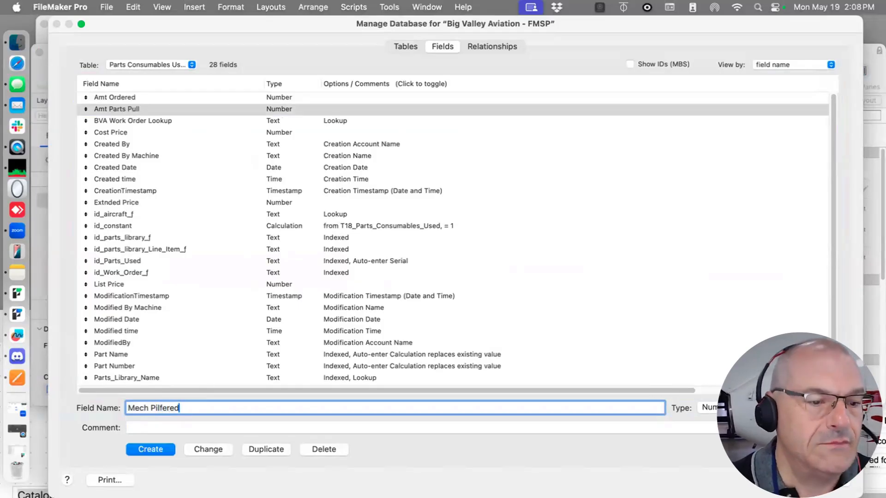
left_click(172, 453)
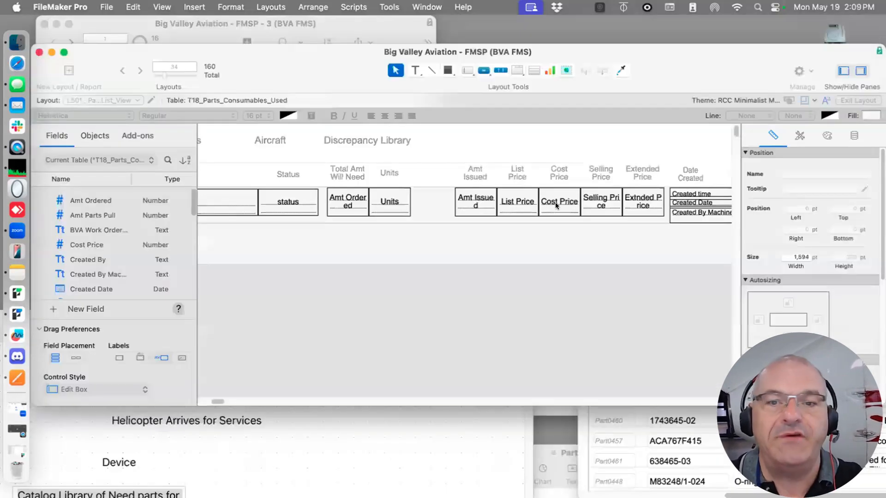
Move the Amt Parts Pull field and its Amt Issued heading directly beside the Units column
scroll(217, 397, "right", 5)
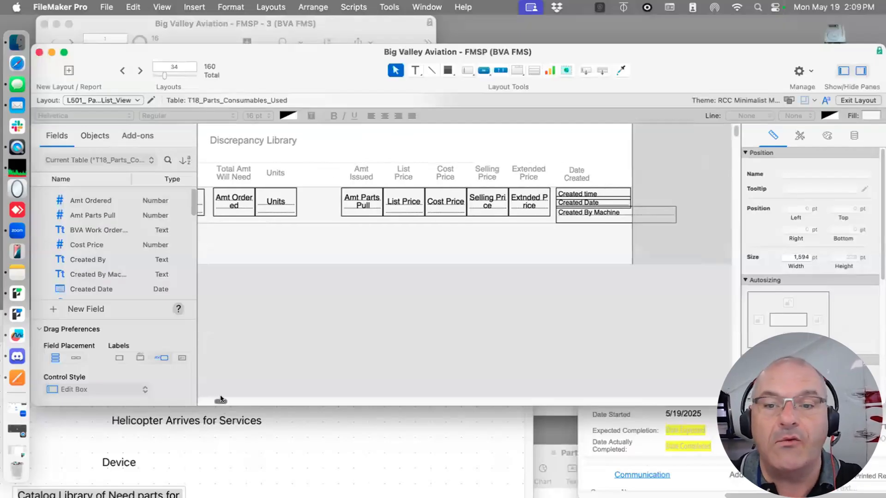
scroll(236, 388, "left", 5)
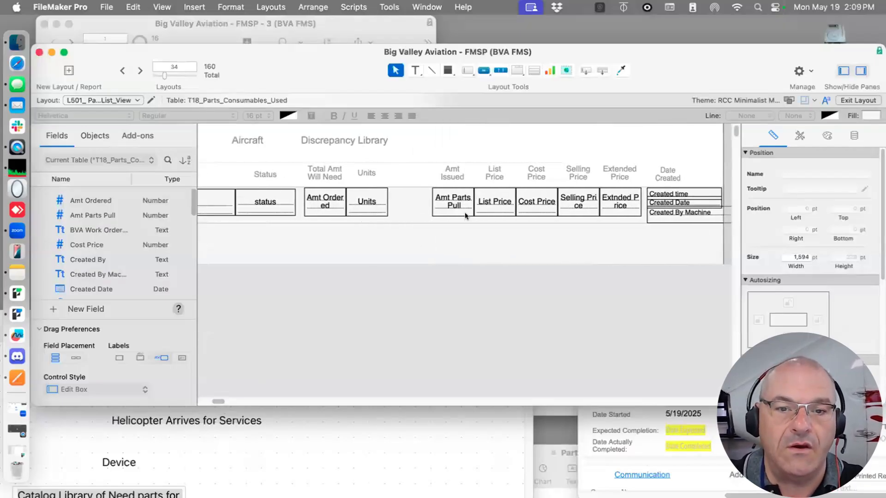
left_click(455, 206)
left_click(448, 177, "shift")
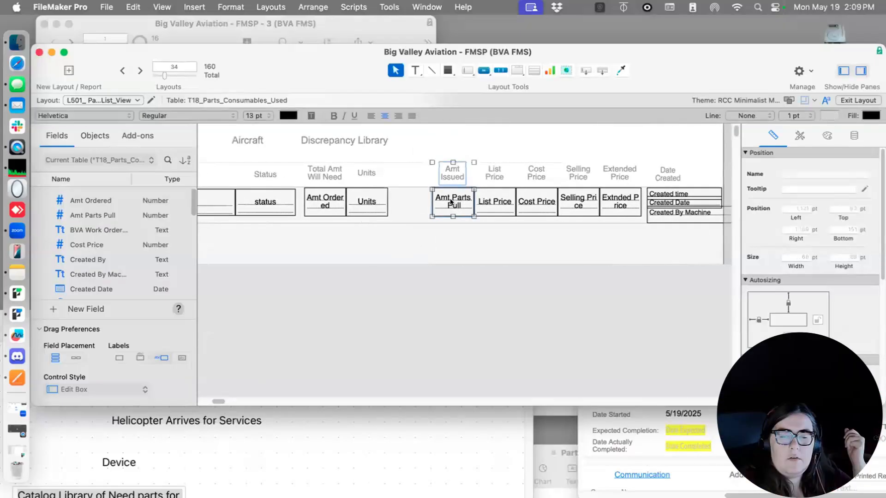
left_click_drag(450, 201, 408, 199)
Change the "Amt Issued" heading to "Amt Parts Manager Pulled" and narrow it to about 99 pt so it wraps
left_click(409, 176)
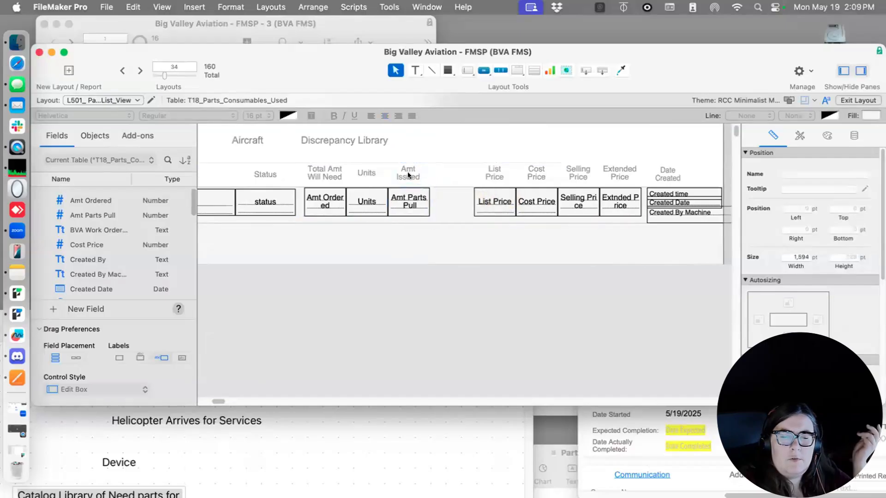
double_click(408, 175)
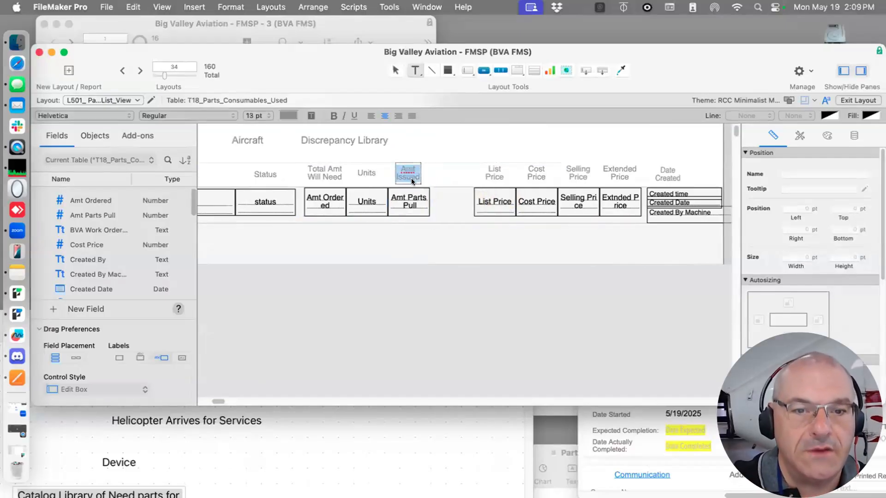
type("Amt Pa")
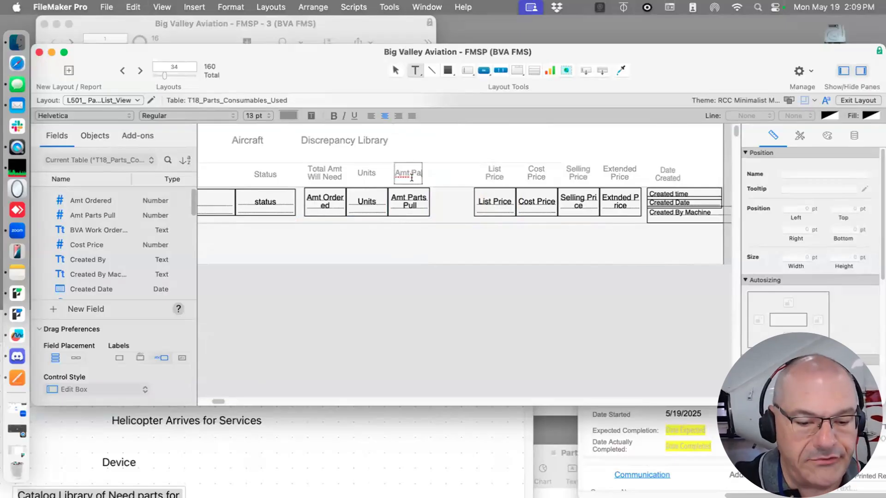
type("rts Man")
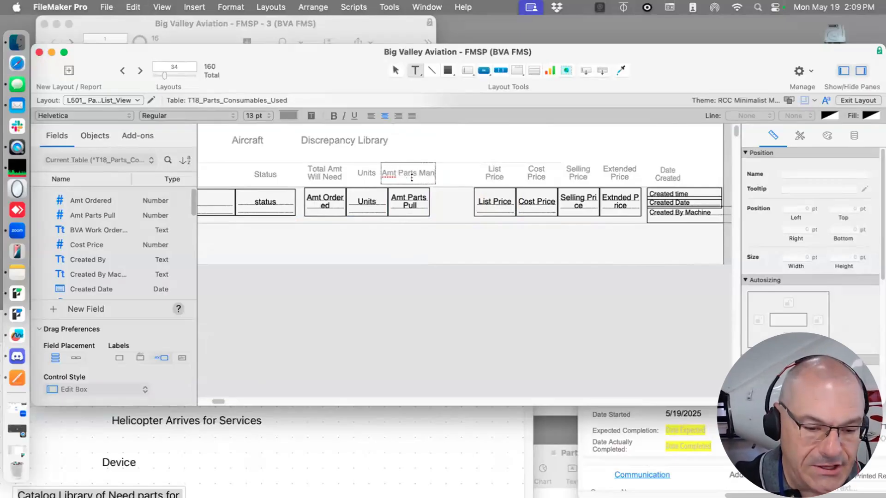
type("ager Pulled")
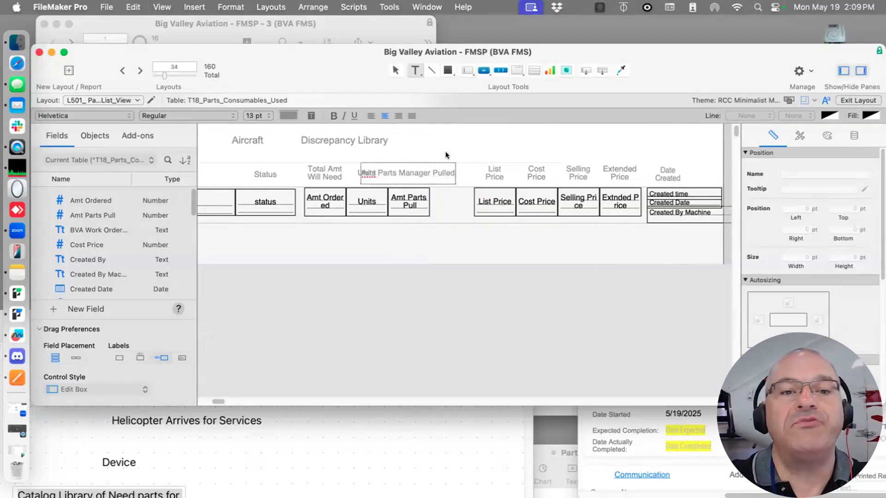
key("Escape")
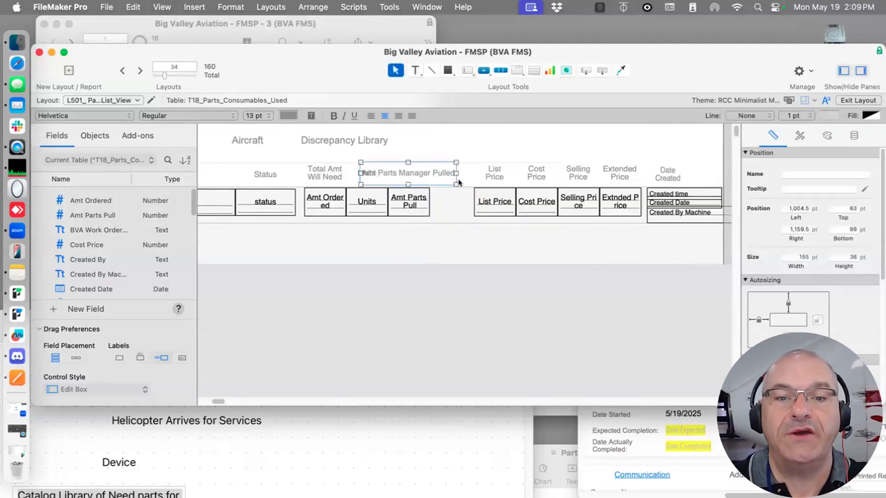
left_click_drag(456, 184, 407, 173)
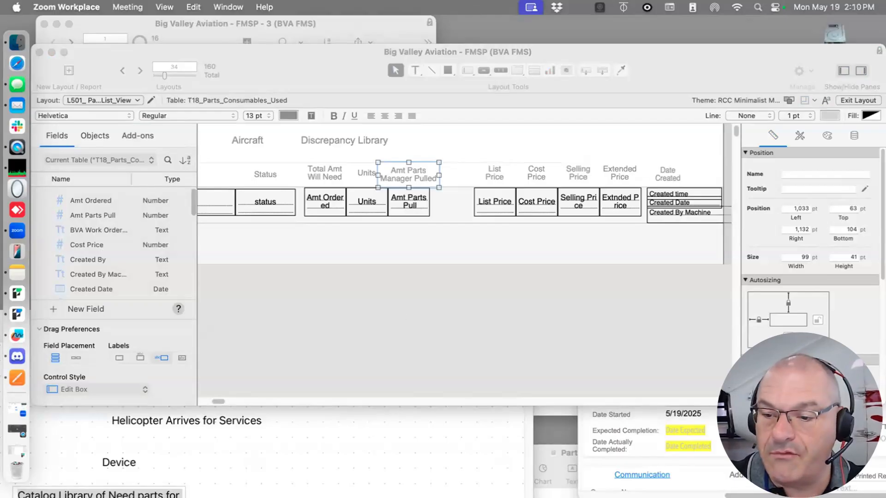
Review the Parts & Consumables list of the preliminary work order, and shift its window down to uncover the layout
left_click(660, 436)
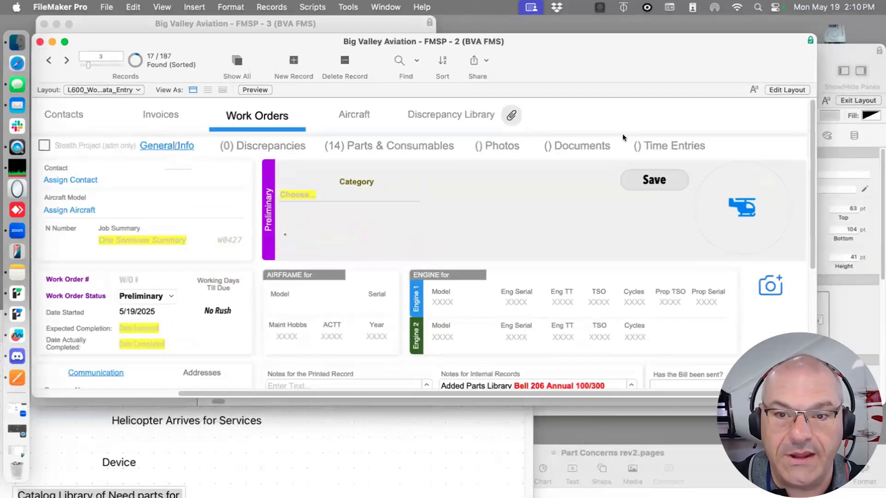
left_click(376, 146)
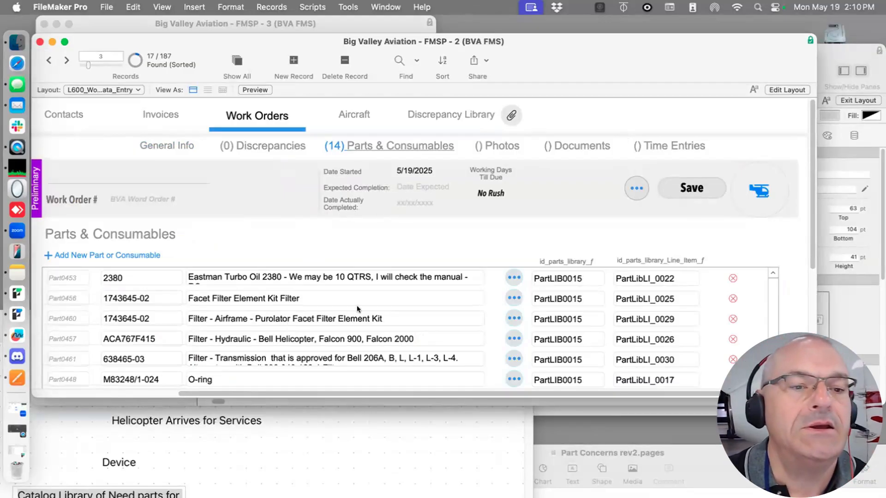
left_click_drag(542, 42, 731, 297)
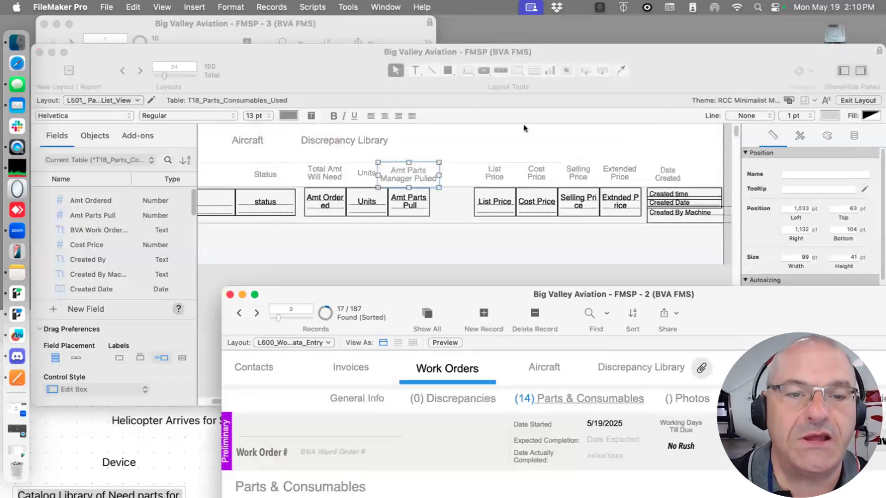
Resize the Amt Parts Manager Pulled heading to about 68 by 63 pt and duplicate it with its field before List Price
left_click(436, 182)
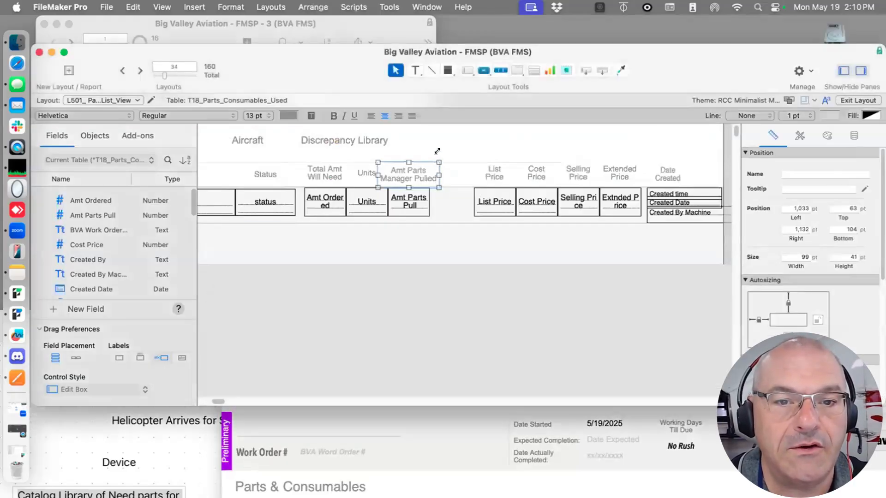
left_click_drag(439, 163, 450, 196)
left_click(411, 199, "shift")
key("super+d")
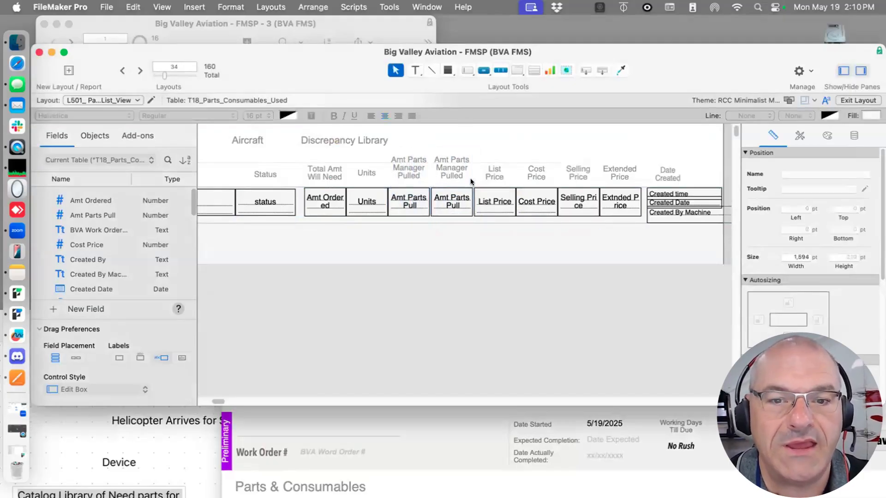
Assign the Mech Pilfered field to the duplicated column and change its heading to "Mech Pilfered"
double_click(455, 203)
scroll(428, 270, "down", 5)
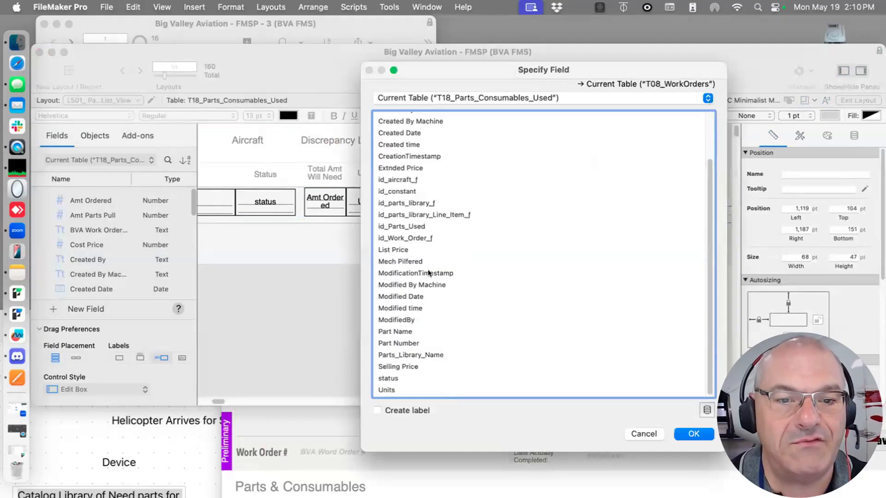
double_click(405, 261)
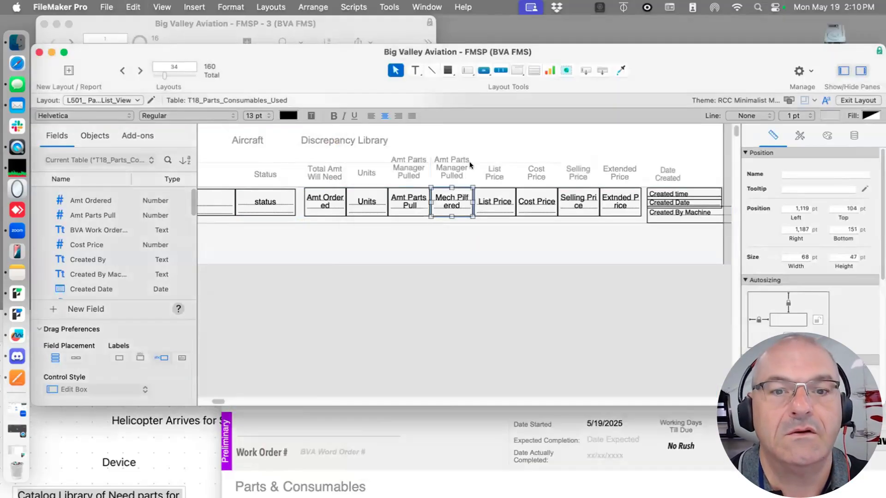
left_click(449, 174)
double_click(448, 174)
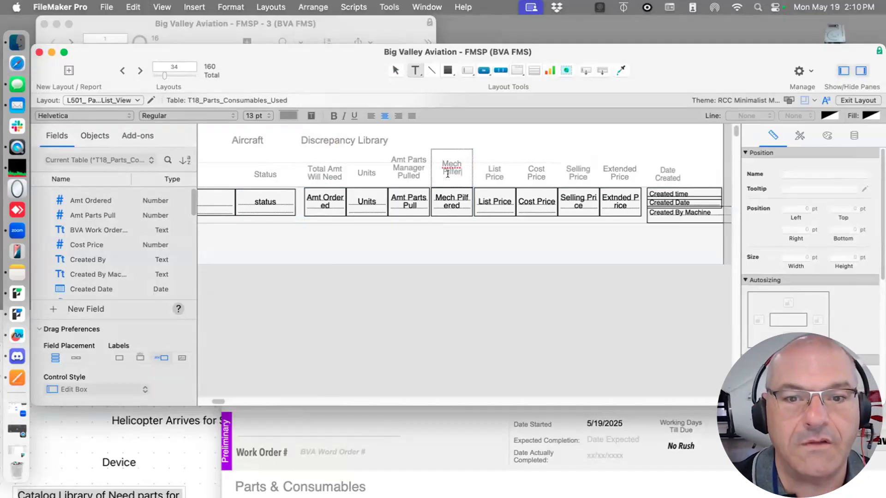
type("ered")
key("Escape")
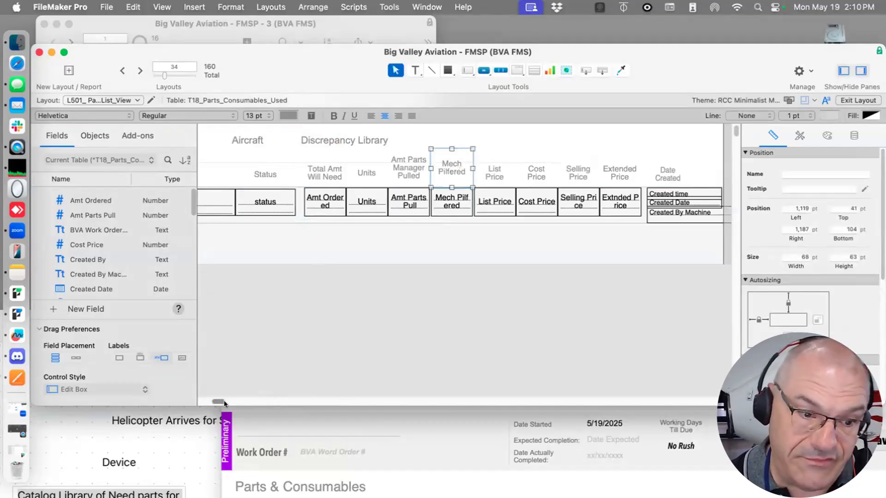
Shift the List Price, Cost Price, Selling Price and Extended Price headings and fields away from the Mech Pilfered column toward Date Created
scroll(271, 217, "left", 10)
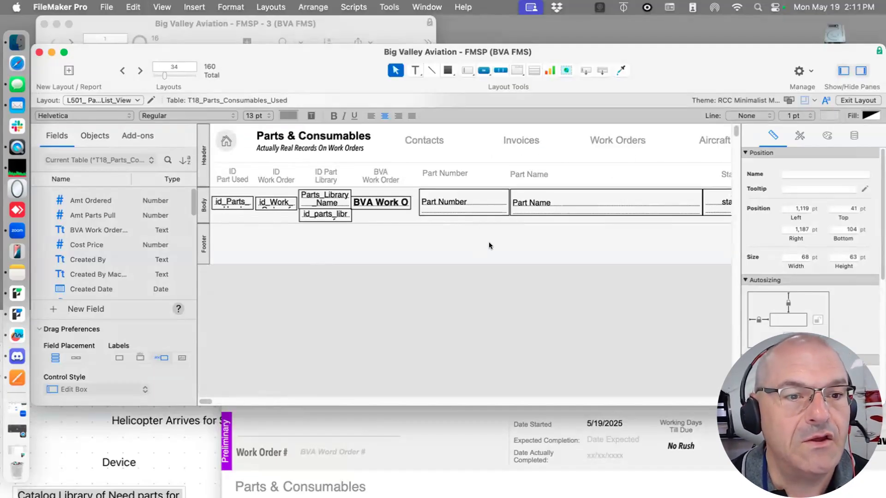
left_click_drag(205, 399, 218, 400)
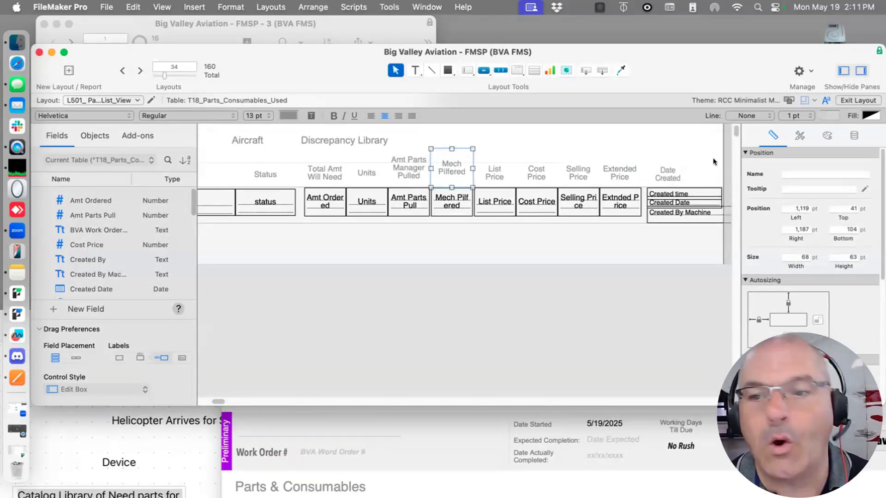
left_click_drag(678, 136, 491, 225)
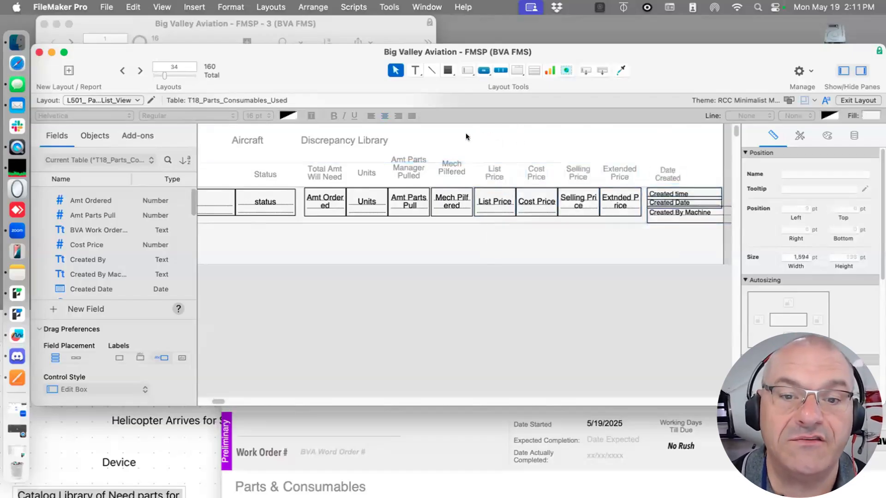
left_click_drag(516, 196, 572, 230)
left_click_drag(491, 132, 677, 235)
left_click(493, 194, "shift")
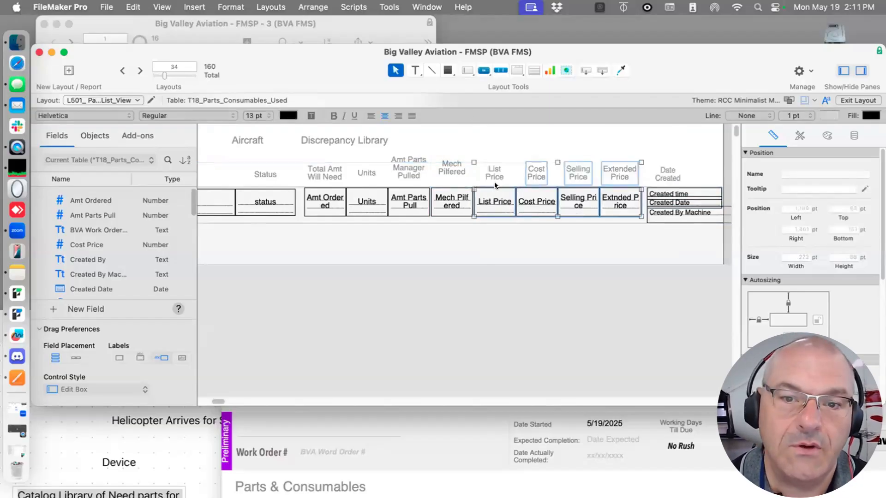
left_click(494, 171, "shift")
mouse_move(492, 194)
left_mouse_down()
mouse_move(530, 199)
mouse_move(494, 196)
left_mouse_up()
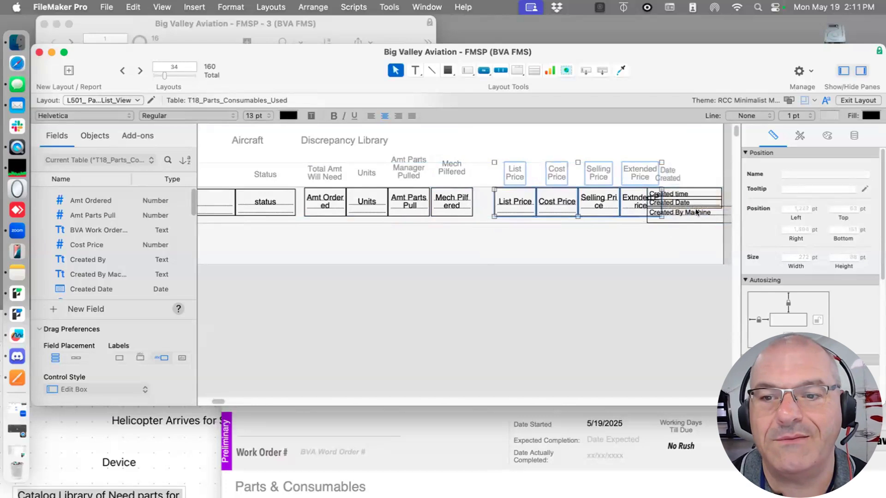
Move the four price columns together with the Date Created column further right, leaving room for a column after Mech Pilfered
left_click_drag(726, 293, 490, 134)
left_click_drag(488, 166, 488, 166)
left_click_drag(497, 199, 569, 201)
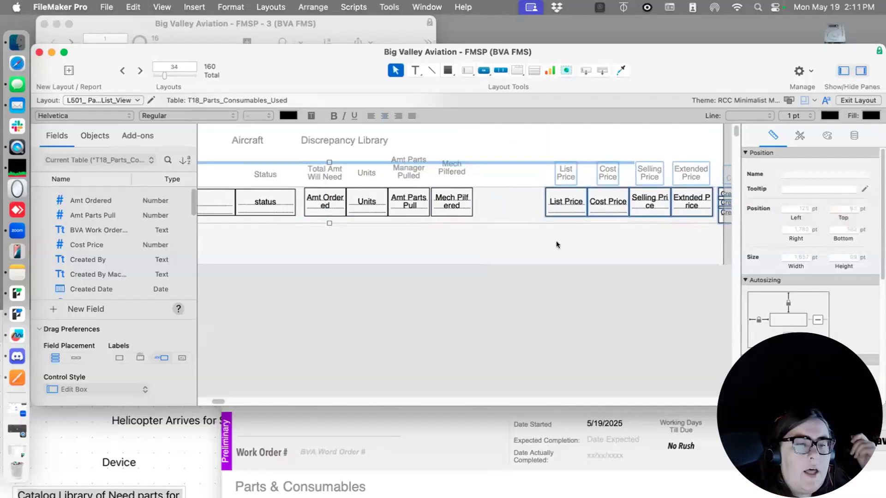
left_click(557, 243)
Create a calculation field named "Total Used So Far" in the Parts Consumables Used table
left_click(445, 203)
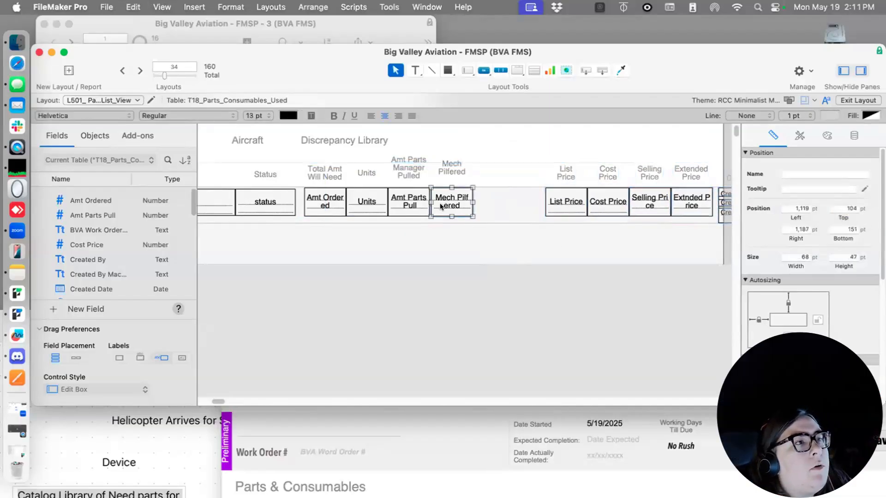
key("super+shift+d")
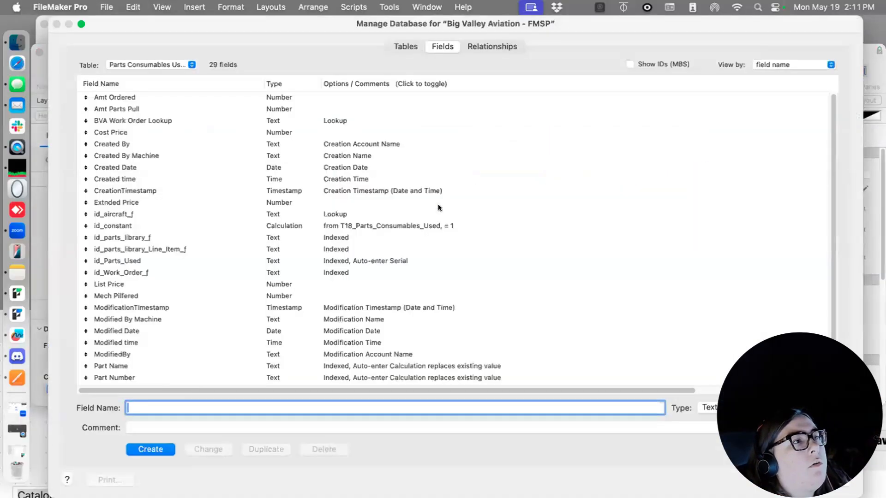
type("total ")
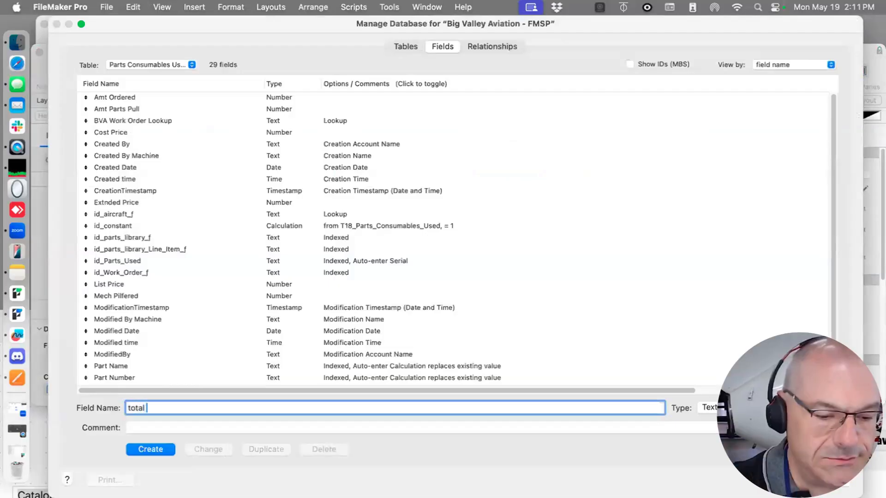
type("deplpyed")
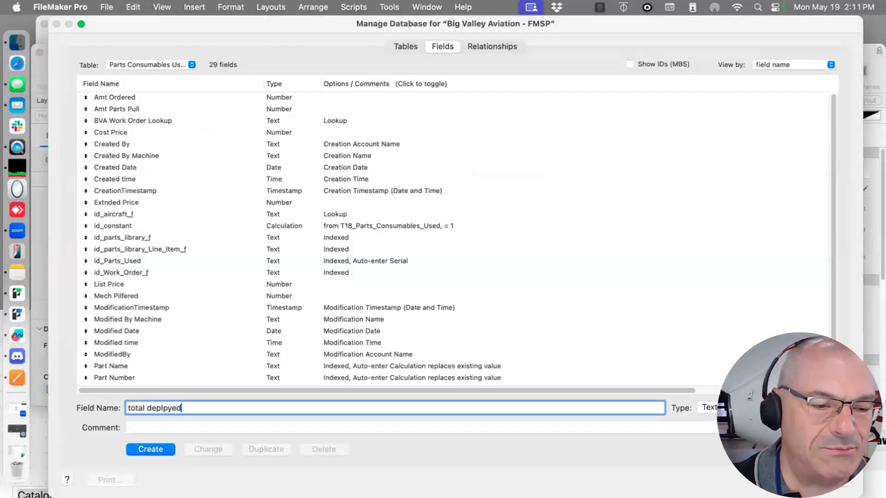
type("y")
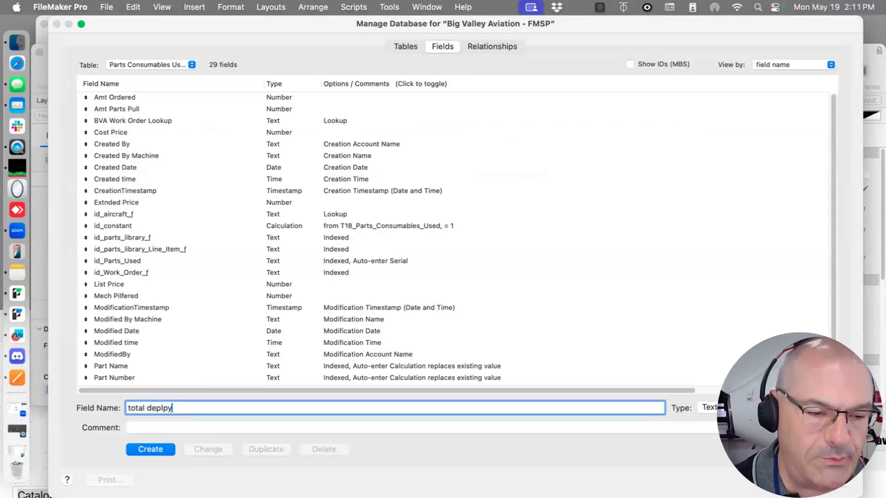
key("BackSpace")
key("BackSpace")
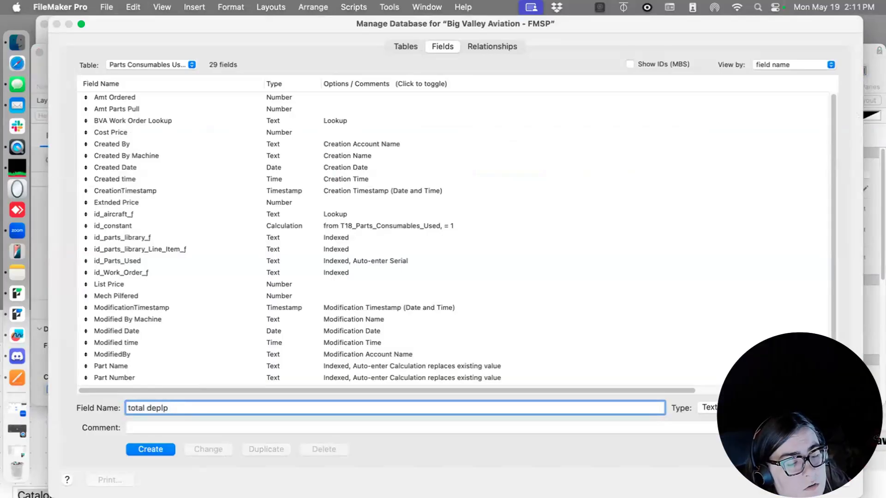
key("super+a")
type("Total Use")
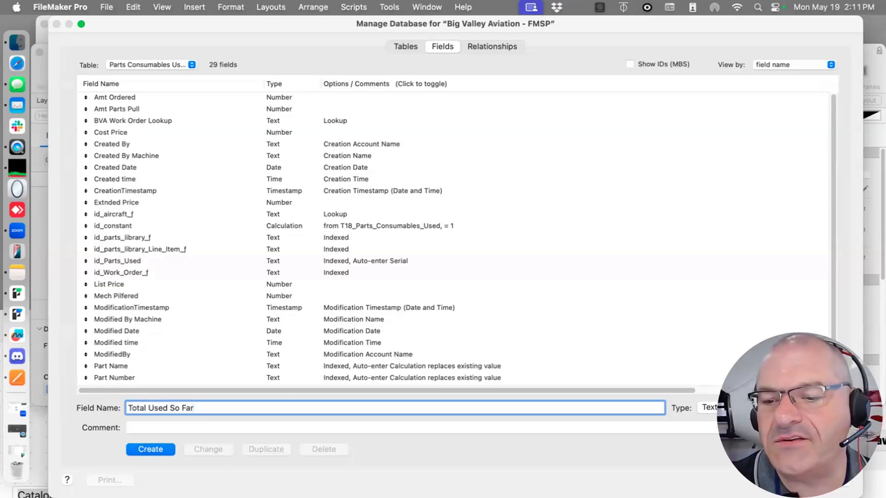
left_click(709, 408)
left_click(726, 472)
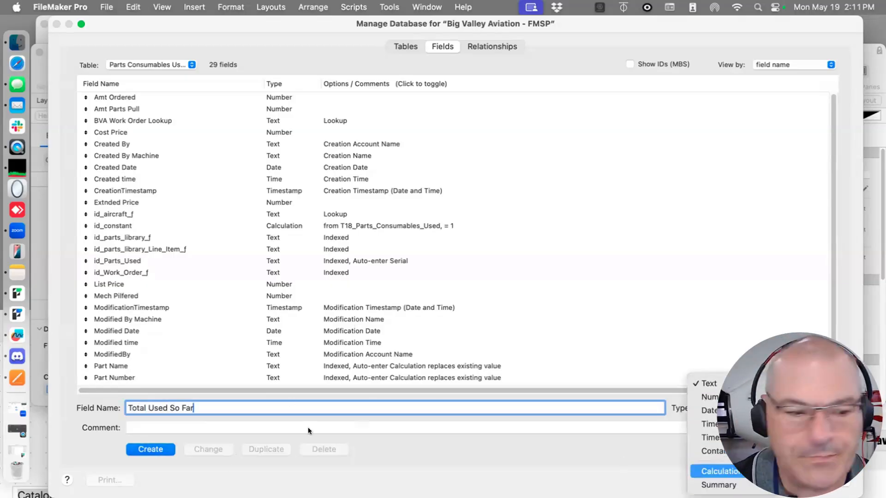
left_click(144, 449)
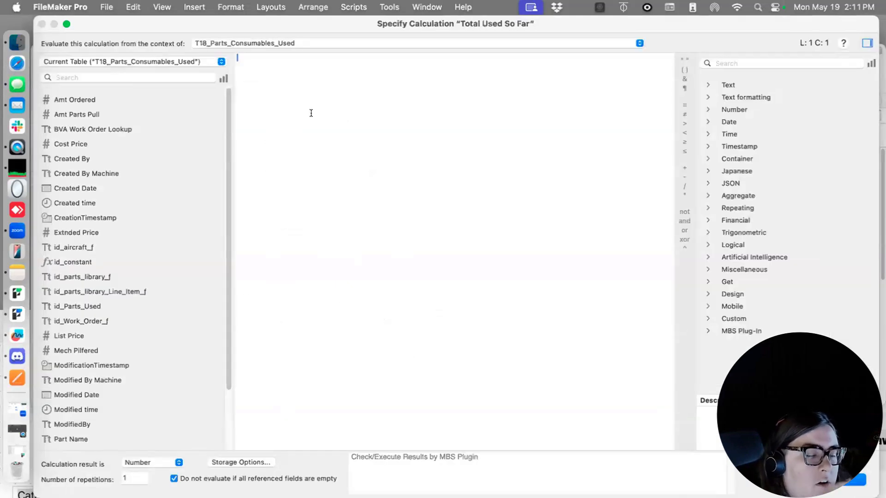
Define the Total Used So Far calculation as Amt Parts Pull + Mech Pilfered and save the database changes
double_click(73, 113)
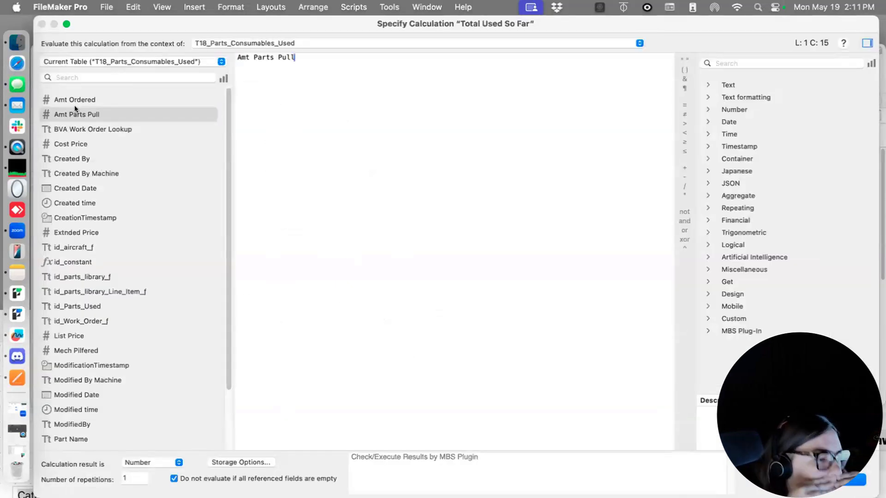
type("+")
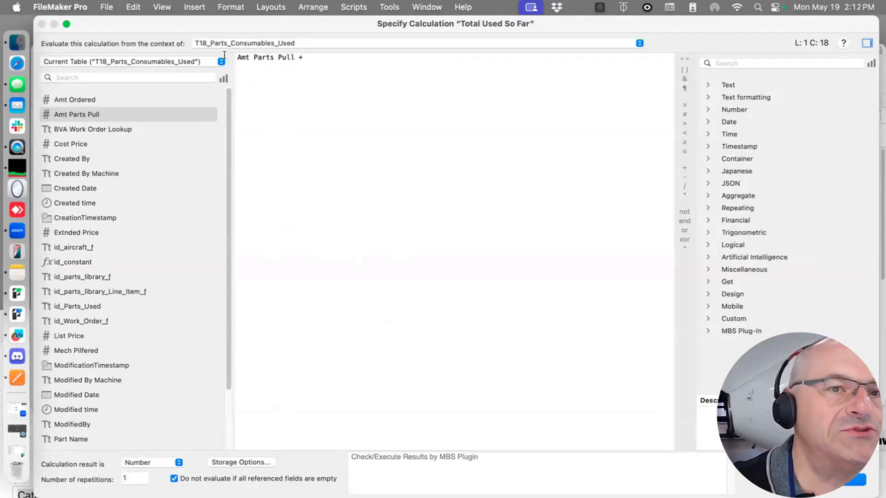
scroll(116, 389, "down", 3)
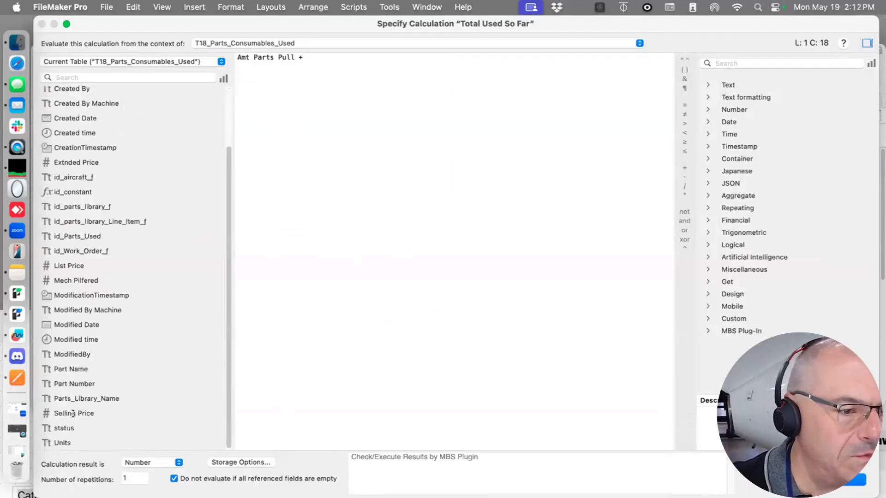
double_click(76, 280)
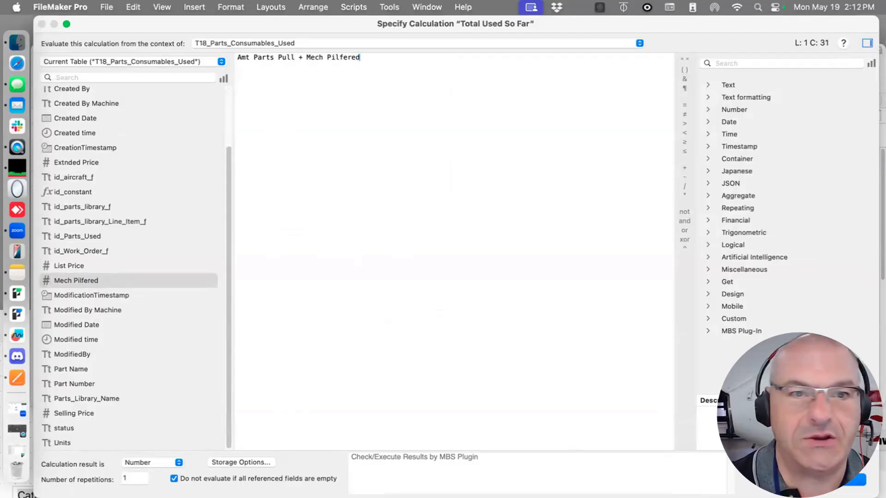
key("Return")
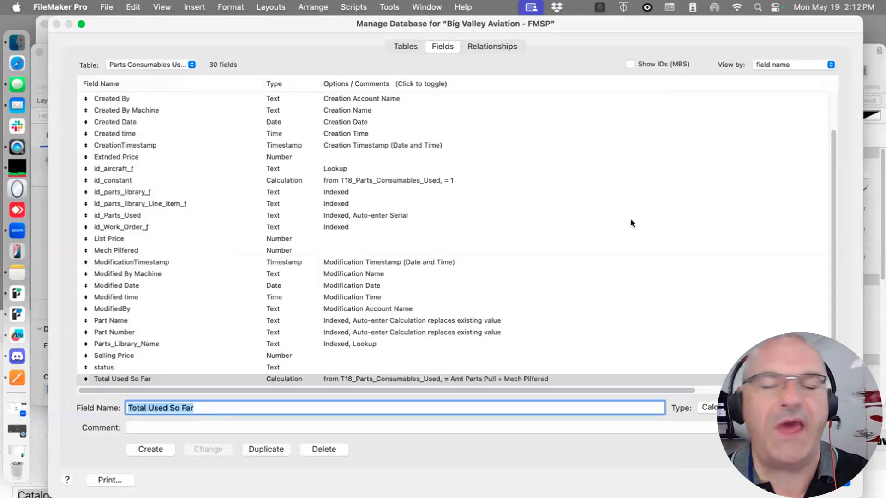
key("Return")
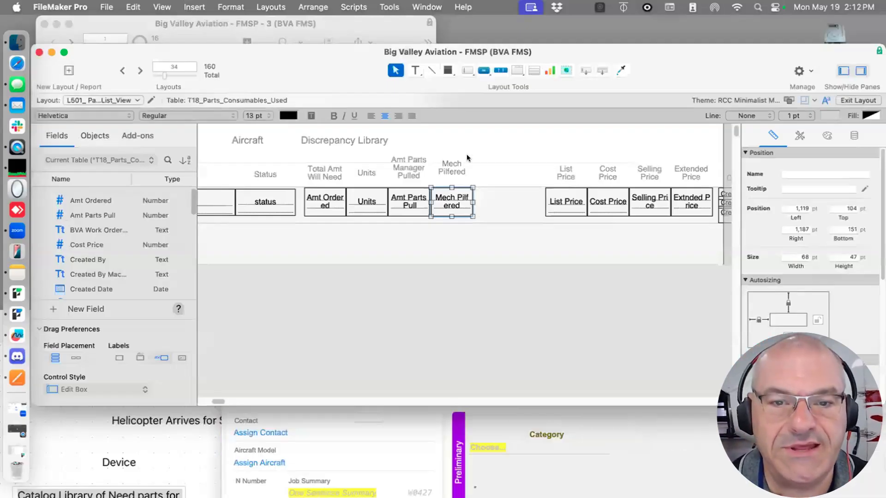
Duplicate the Mech Pilfered heading and field, and place the copies directly after the original column
left_click_drag(480, 140, 495, 204)
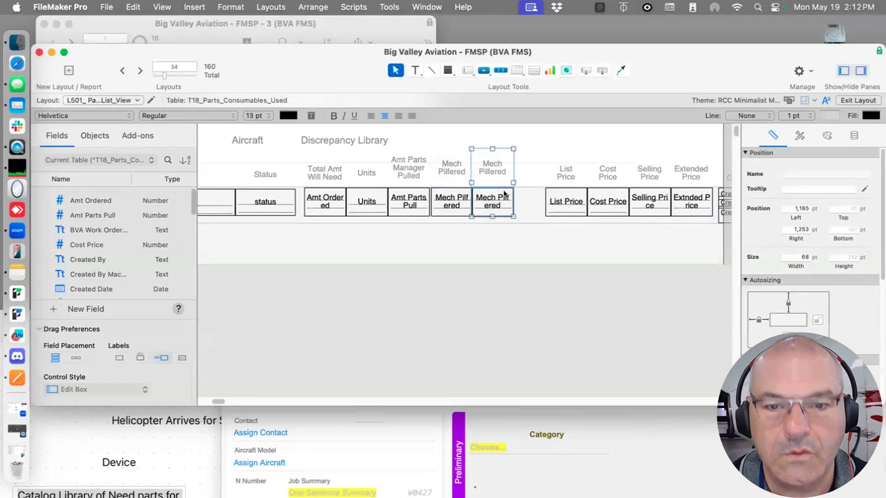
left_click(518, 180)
left_click_drag(537, 142, 466, 220)
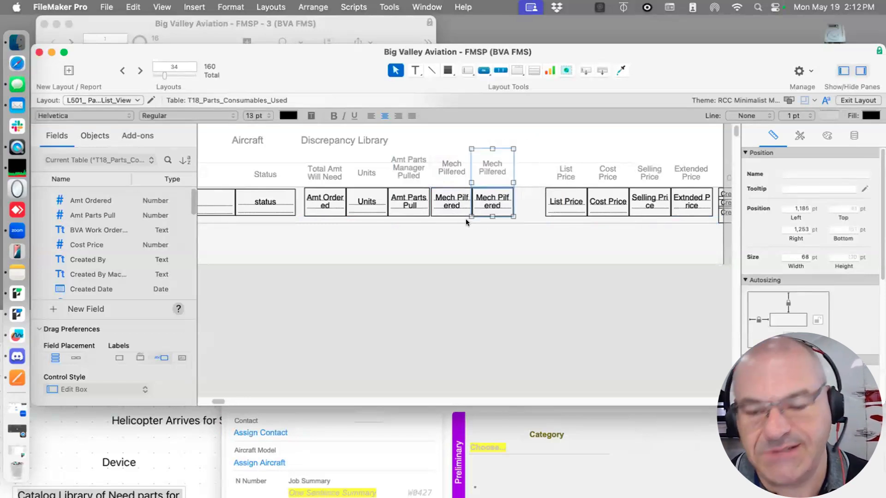
left_click_drag(535, 135, 459, 228)
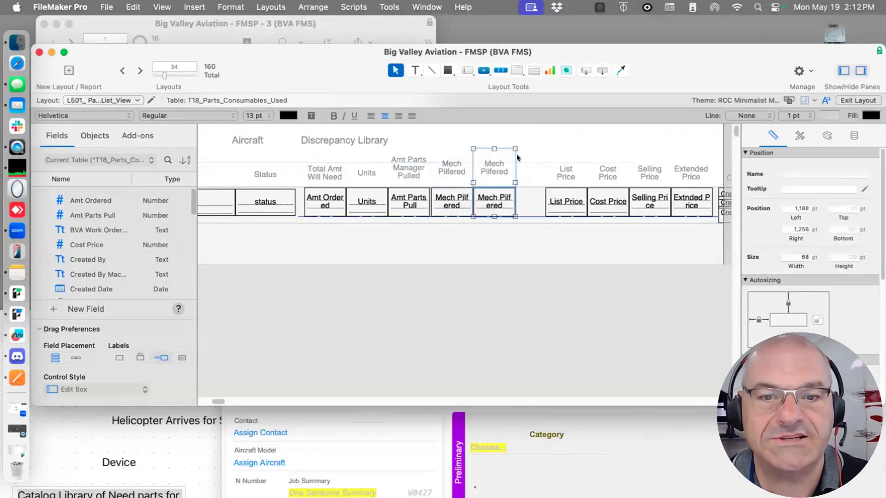
Assign the Total Used So Far field to the duplicated column and change its heading to "Total Used So Far"
double_click(498, 191)
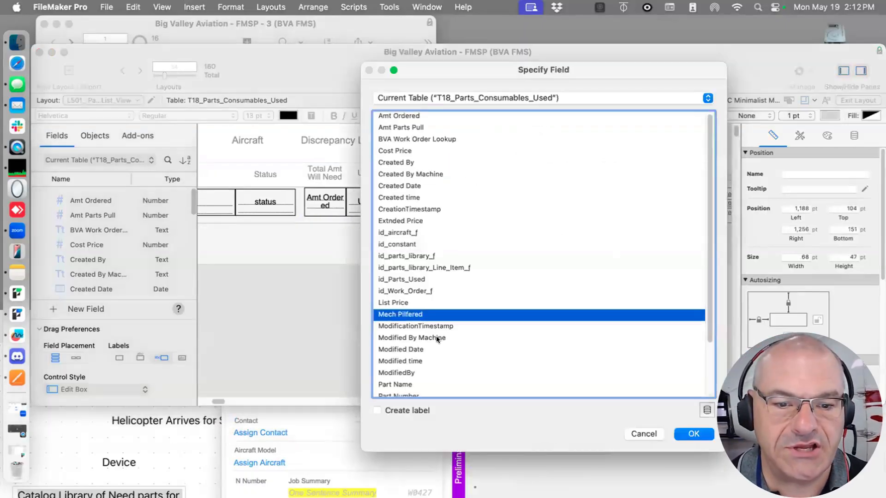
scroll(436, 336, "down", 3)
double_click(420, 374)
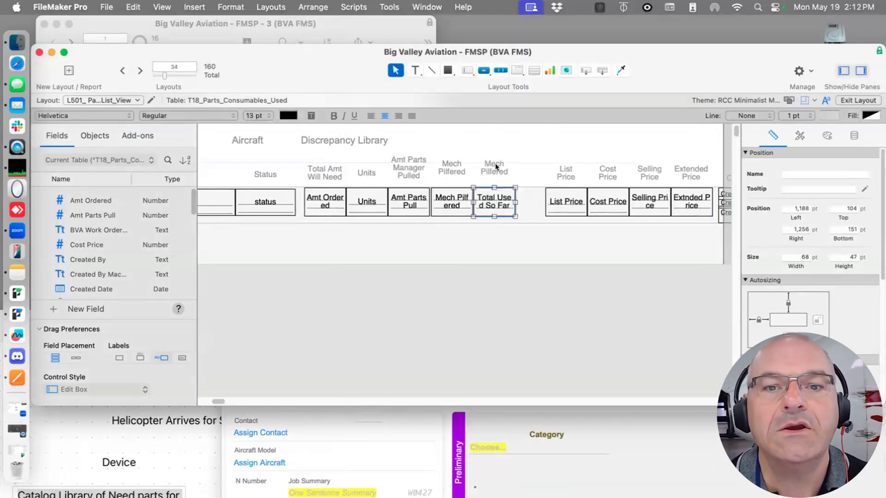
double_click(495, 167)
type("Total")
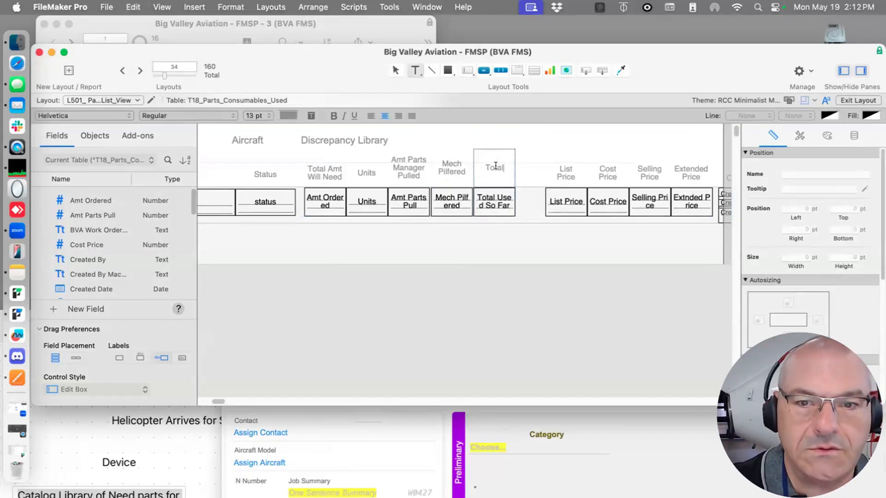
type(" Used So Far")
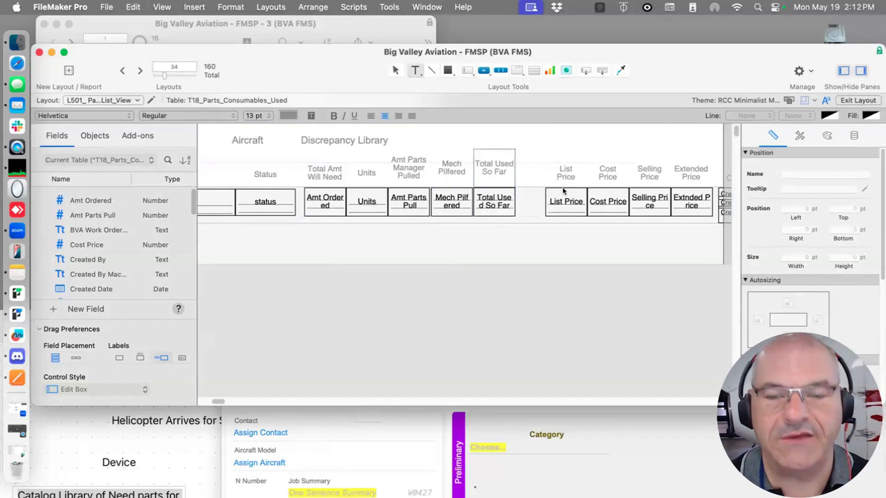
left_click(533, 163)
left_click(495, 169)
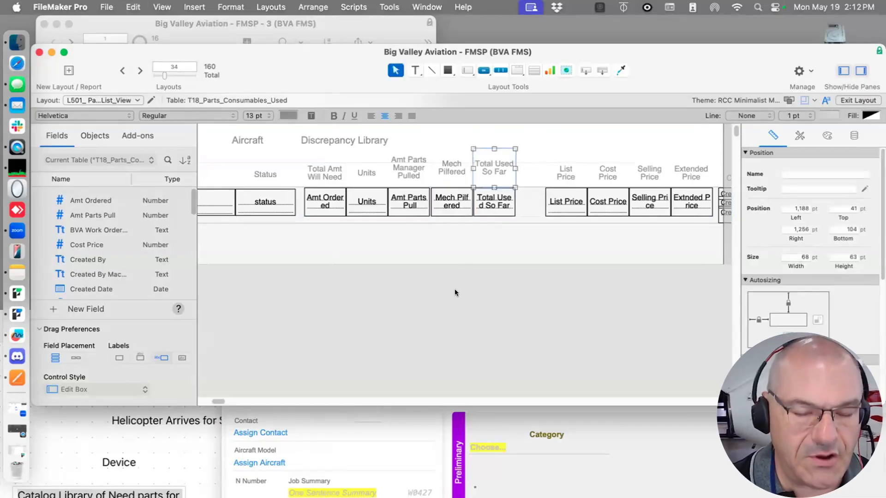
Save the layout and test the Contact Cleaner record with 10 as total needed, 3 mechanic pilfered and 4 parts manager pulled
key("super+b")
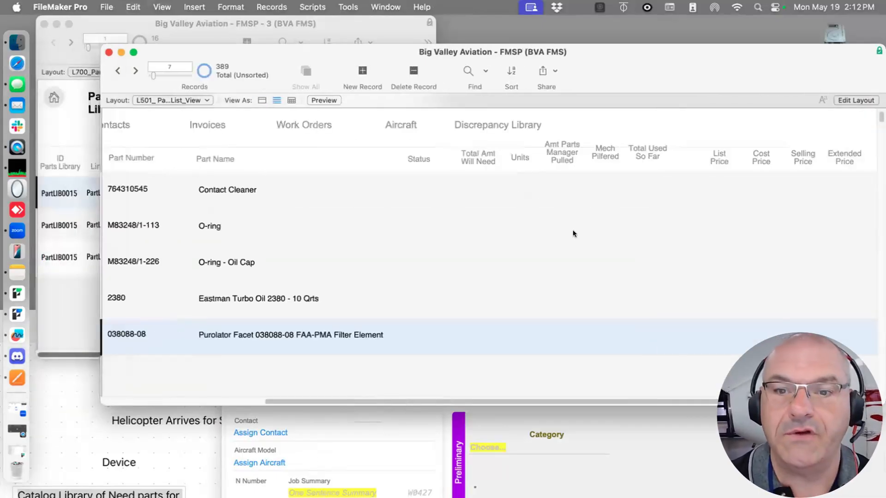
left_click(484, 178)
type("10")
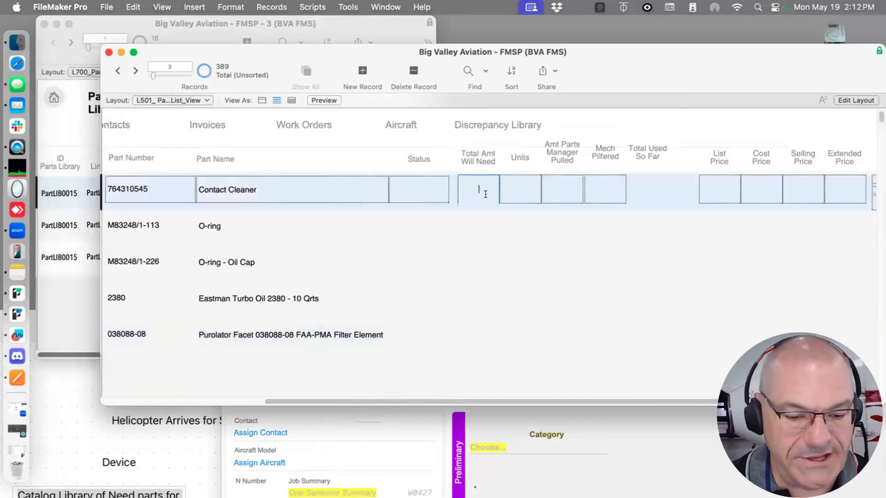
left_click(562, 183)
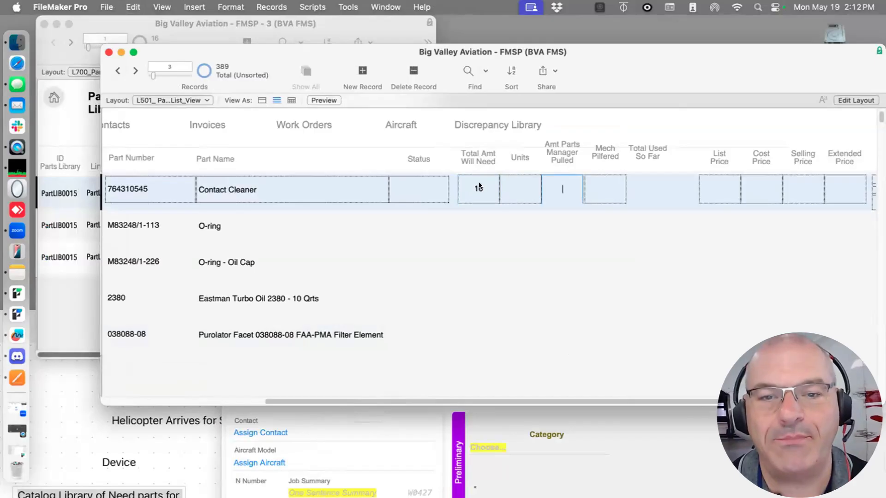
left_click(607, 183)
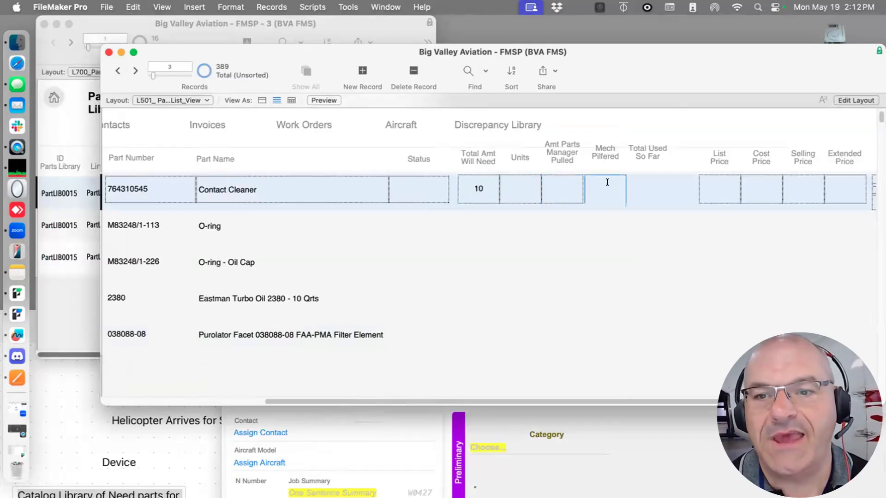
left_click(607, 127)
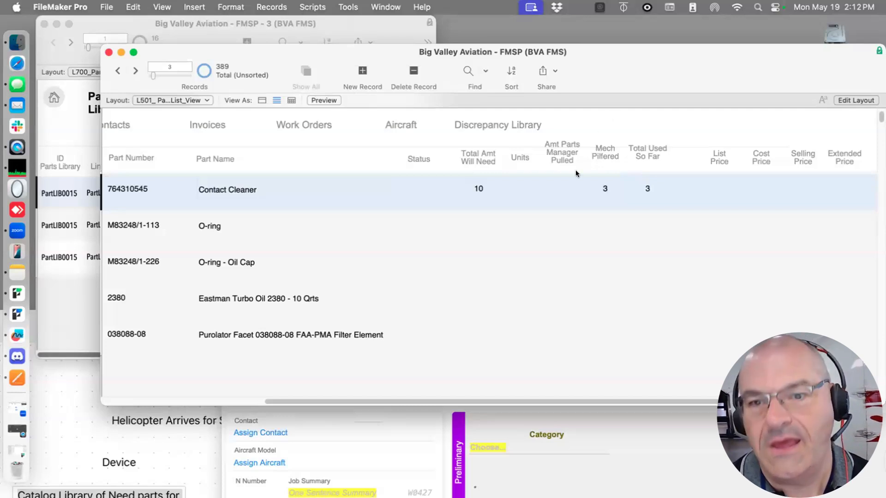
left_click(567, 182)
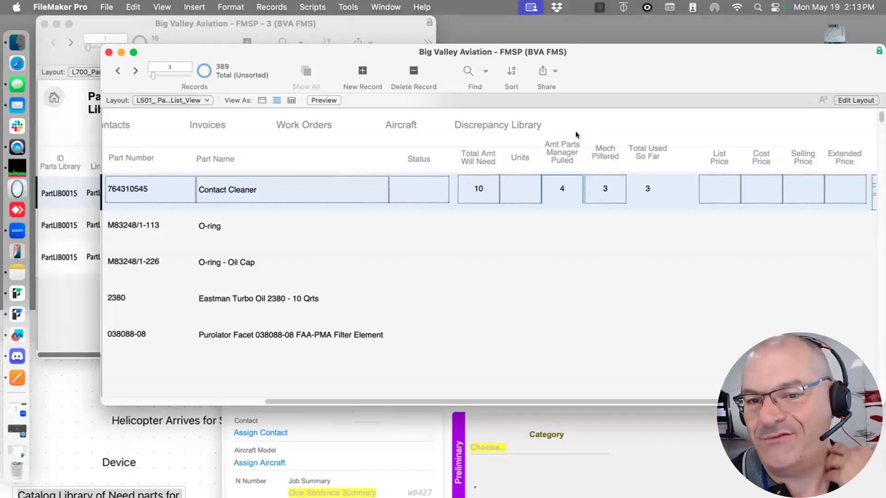
Add a Number field named "On Order" to the Parts Consumables Used table and close the database definitions
left_click(566, 123)
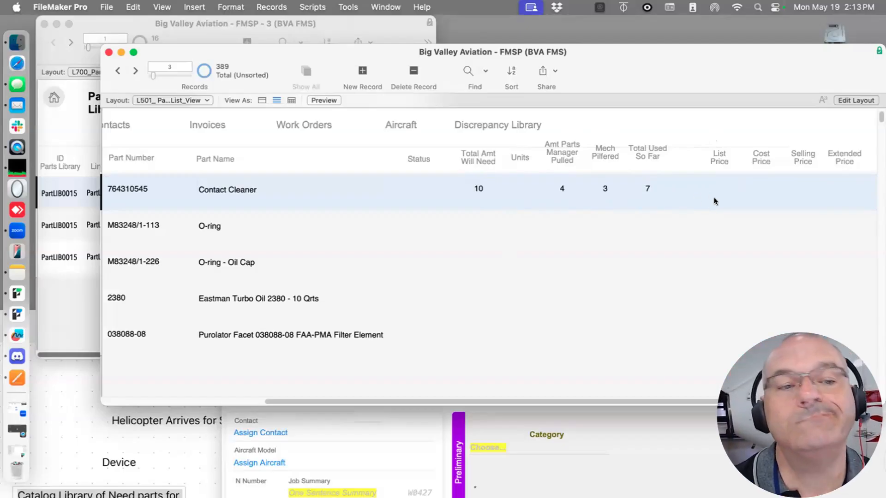
key("super+shift+d")
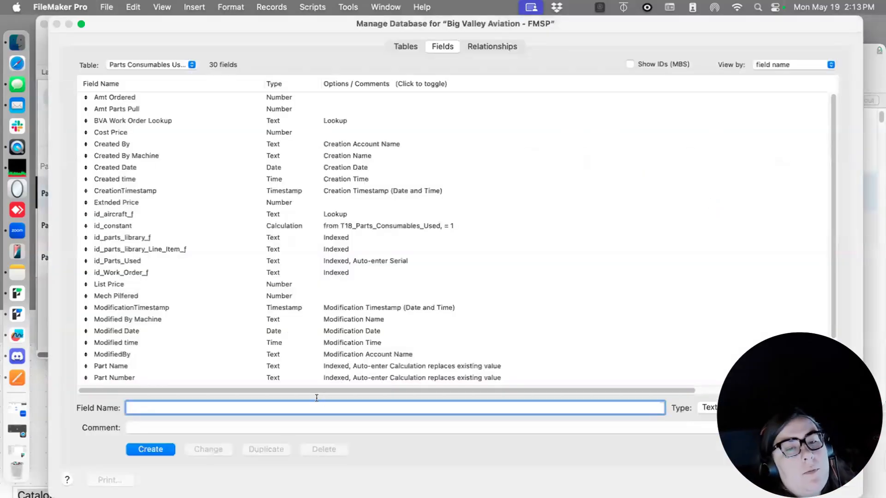
type("On Order")
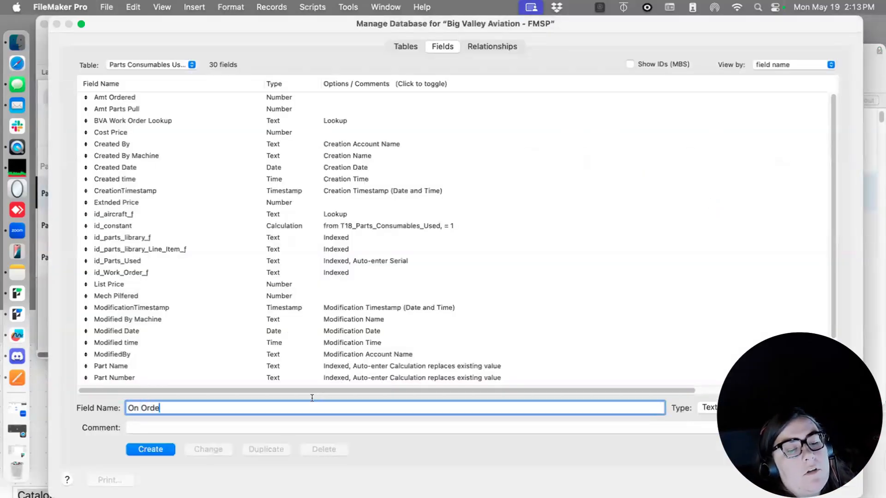
left_click(145, 449)
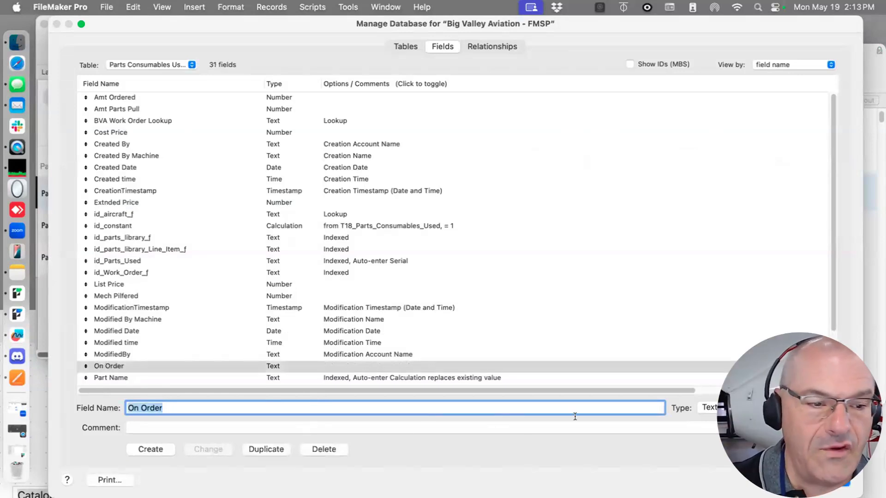
left_click(711, 409)
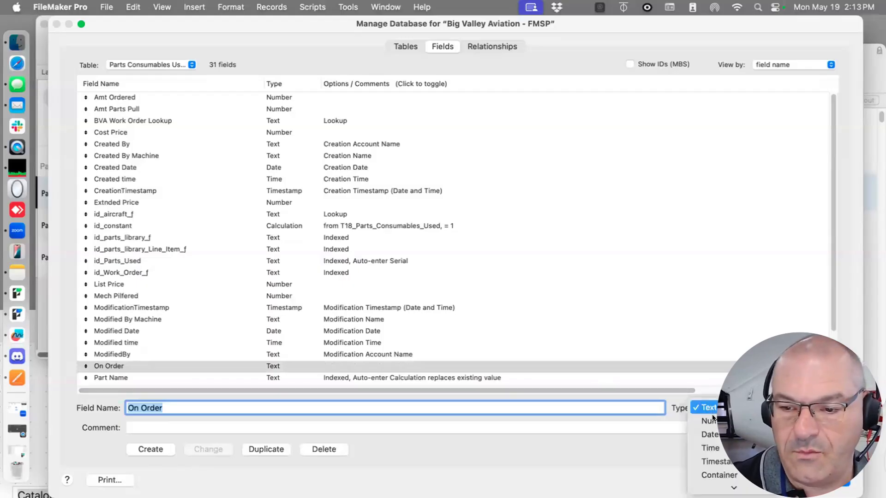
left_click(723, 422)
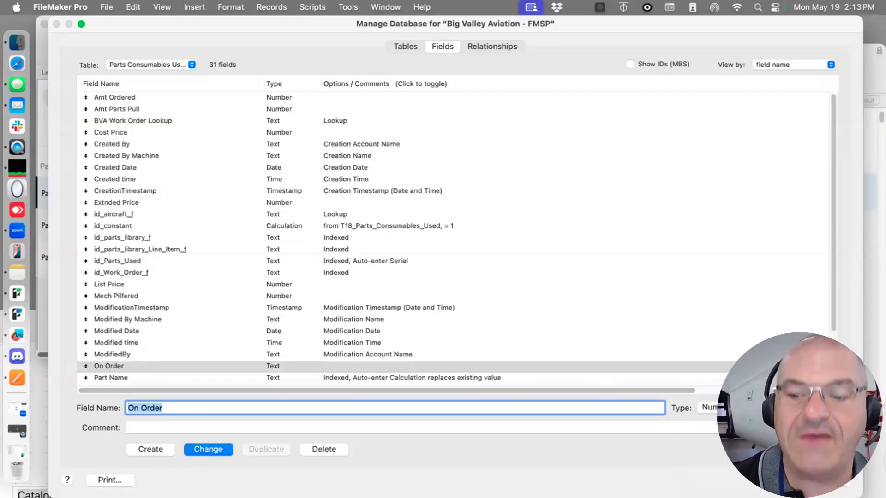
left_click(213, 448)
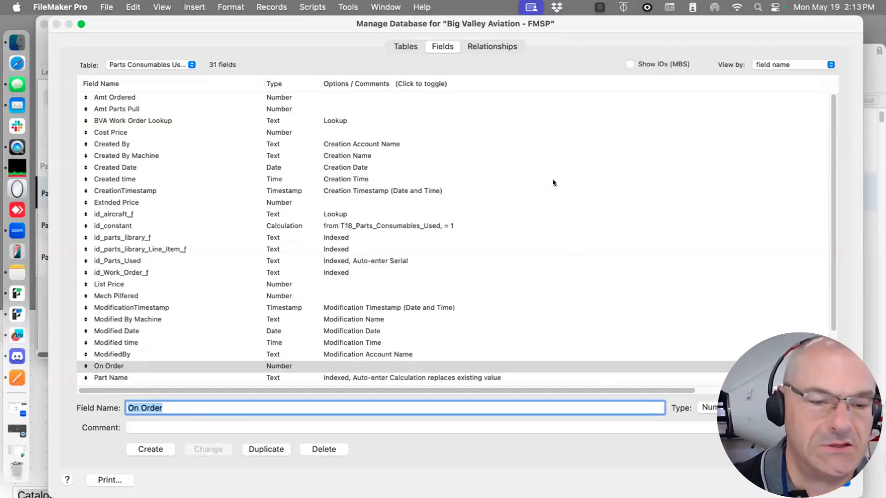
key("Escape")
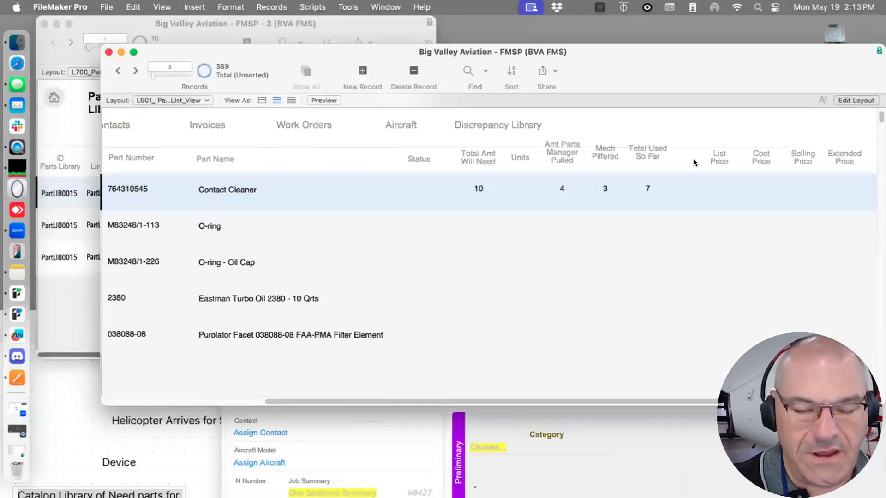
Edit the layout and shift the price and creation-info columns away from Total Used So Far to make room for another column
key("super+l")
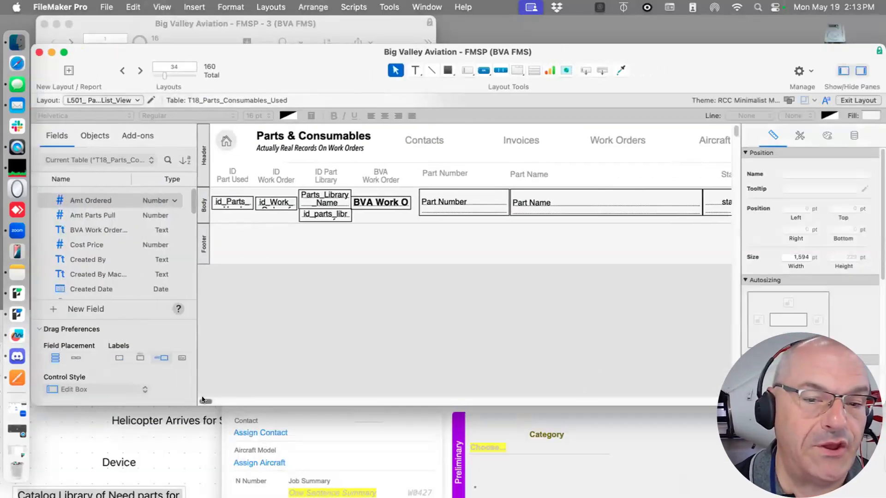
left_click_drag(205, 401, 221, 401)
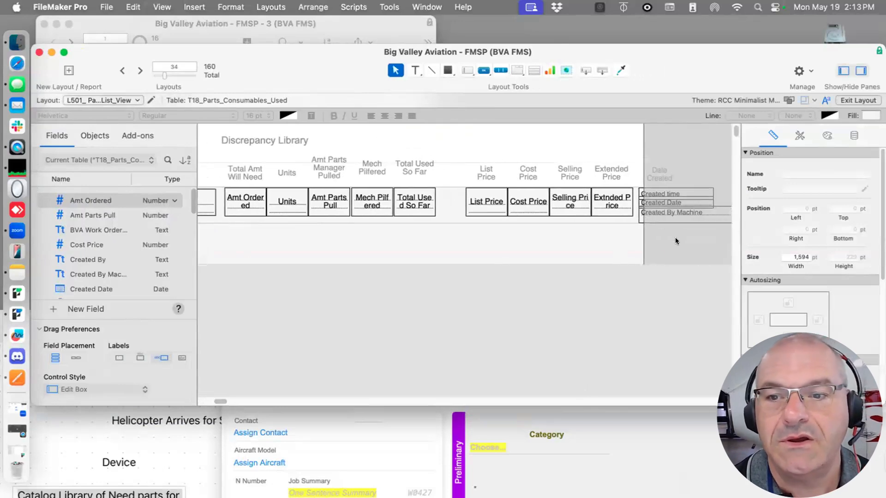
left_click_drag(682, 238, 469, 148)
left_click_drag(484, 201, 521, 201)
Duplicate the Total Used So Far heading and field, and place the copies directly after the original column
left_click(418, 189)
left_click(414, 167, "shift")
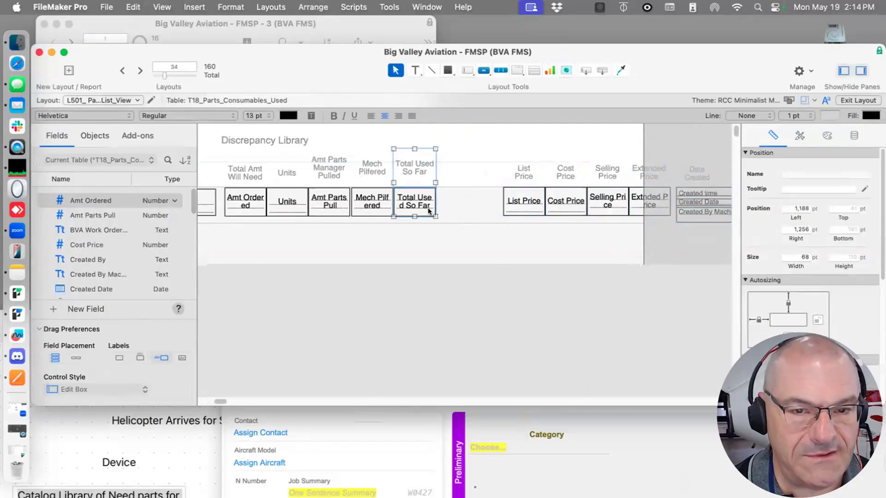
left_click_drag(420, 203, 455, 205)
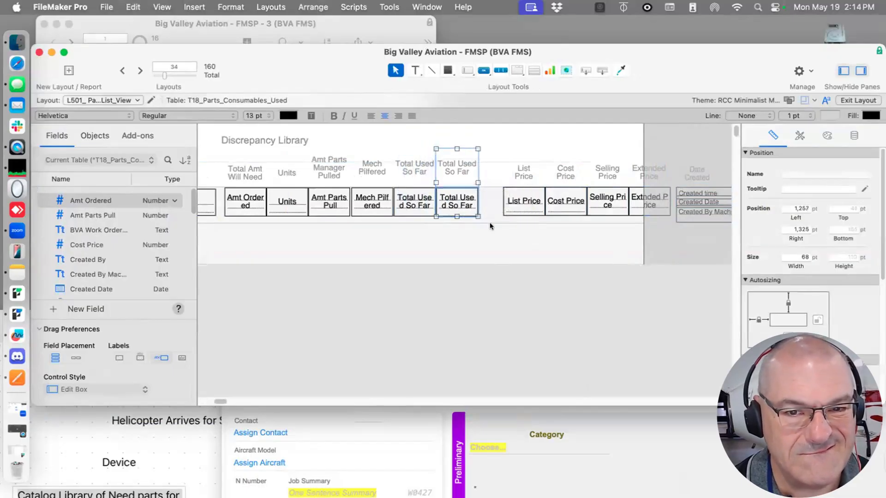
Assign the On Order field to the duplicated column and change its heading to "On Order"
left_click(455, 205)
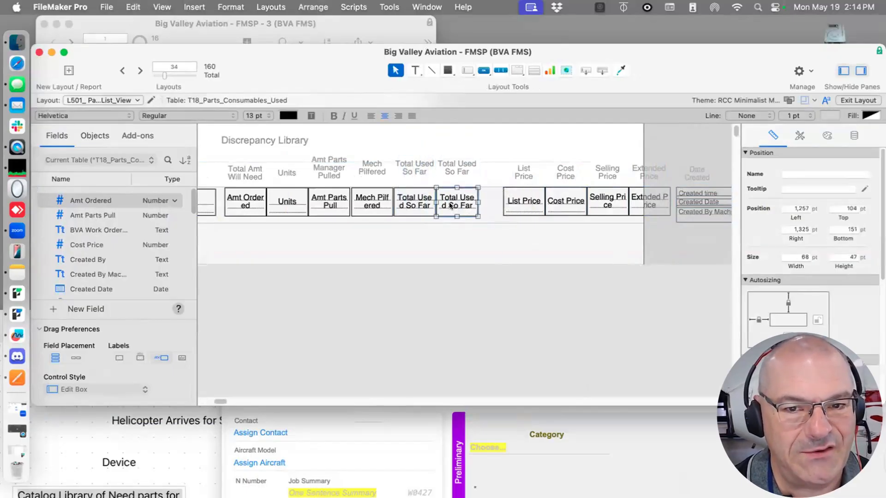
double_click(450, 205)
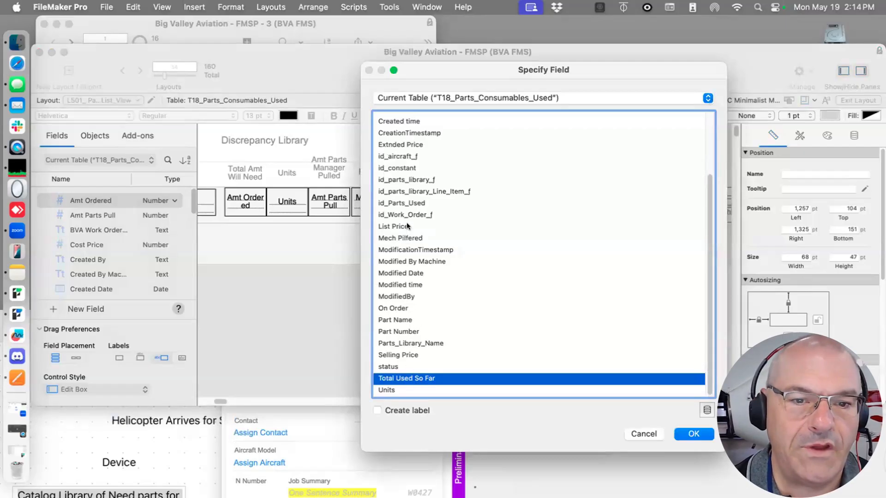
double_click(388, 308)
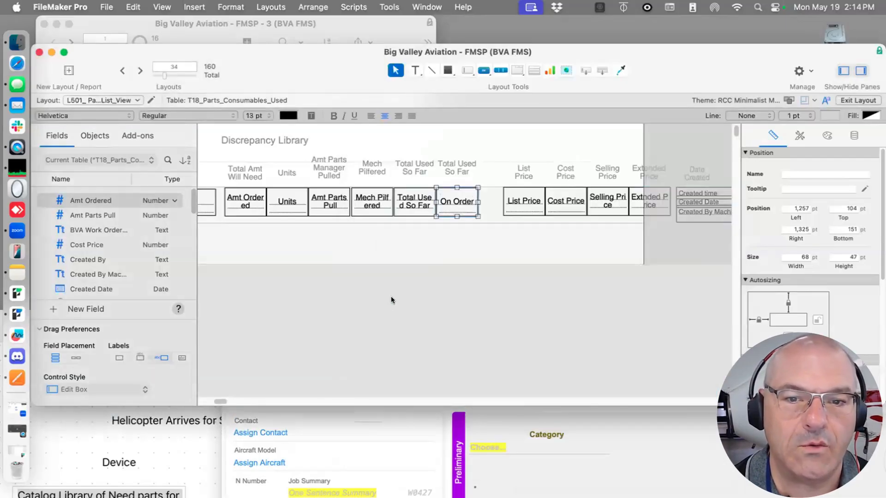
double_click(450, 164)
key("super+a")
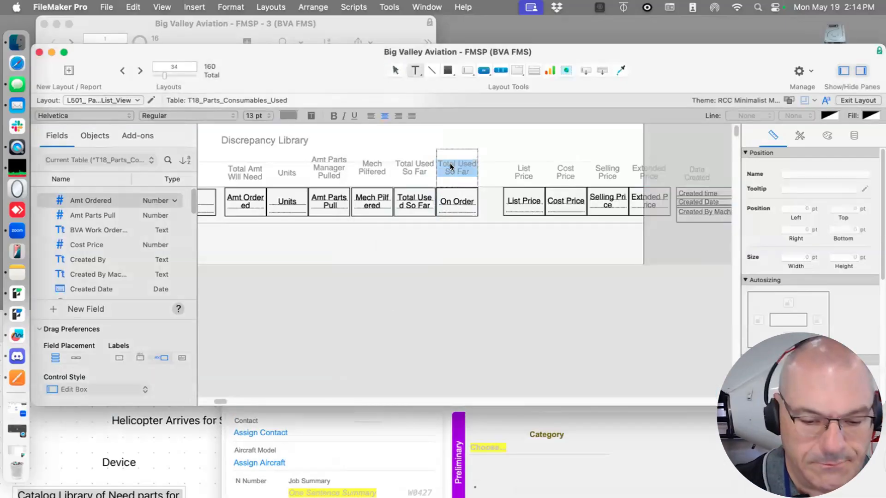
type("On Order")
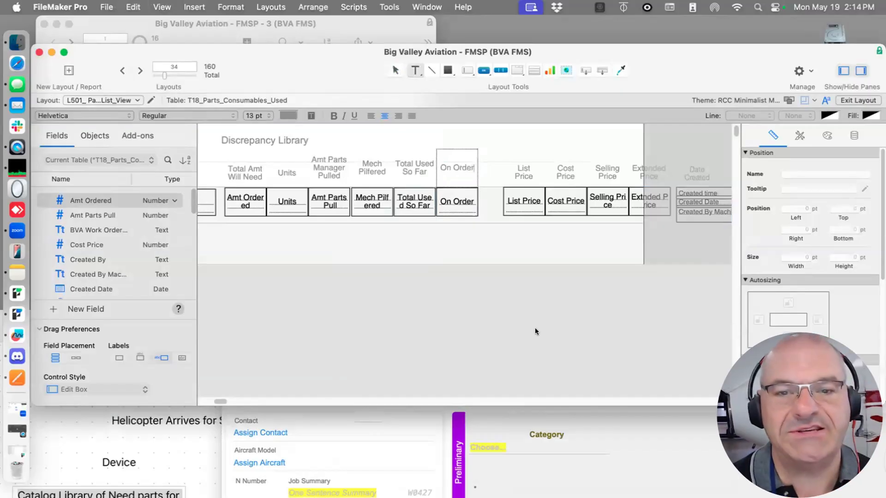
key("Escape")
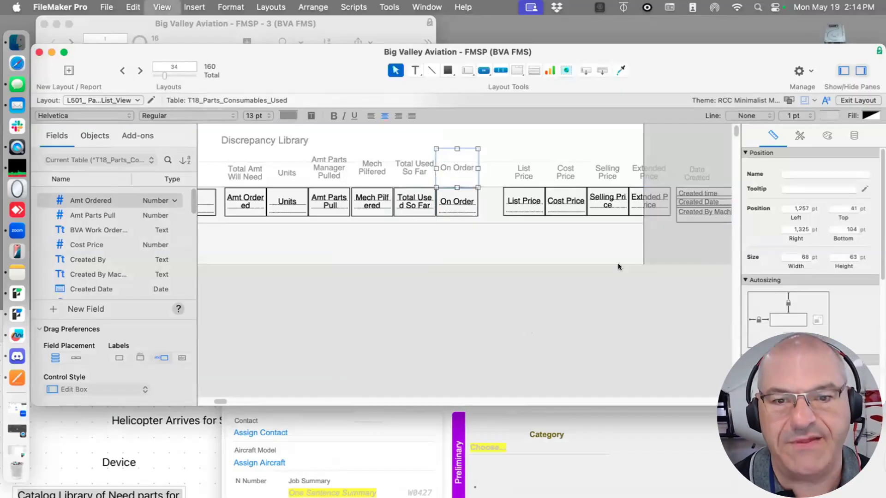
Return to browsing the records and enter 3 as the On Order amount for Contact Cleaner
key("super+b")
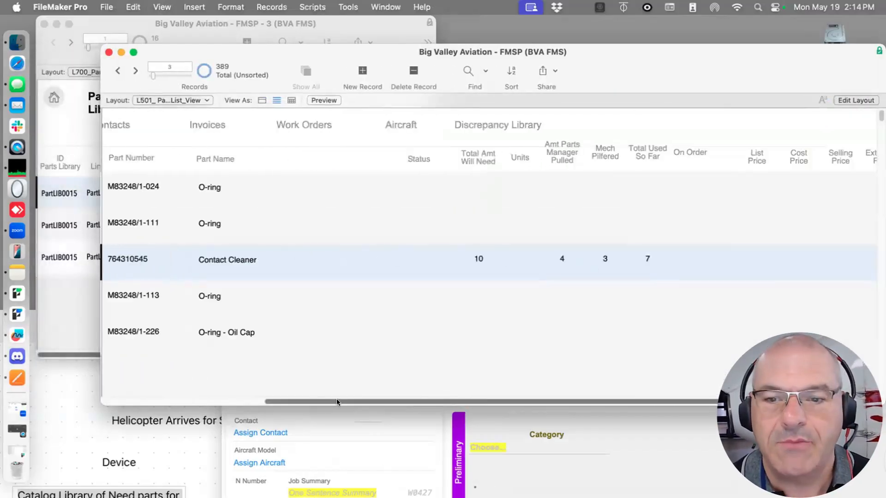
left_click(686, 255)
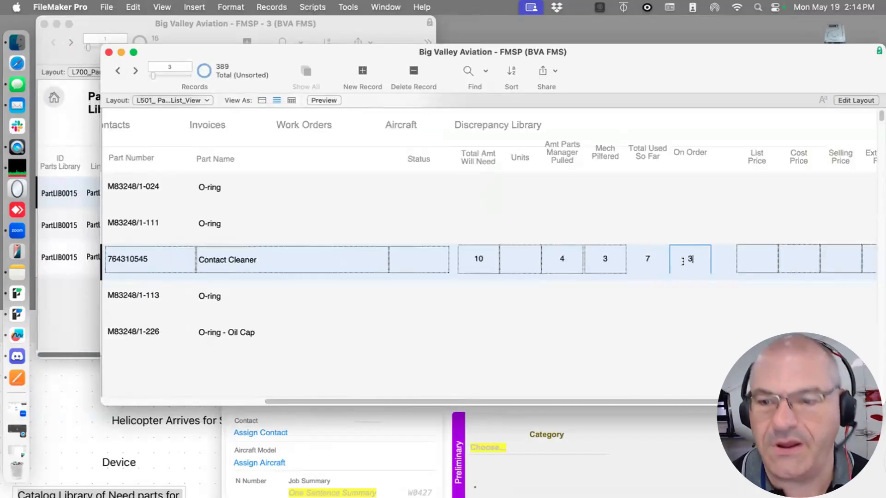
left_click(695, 301)
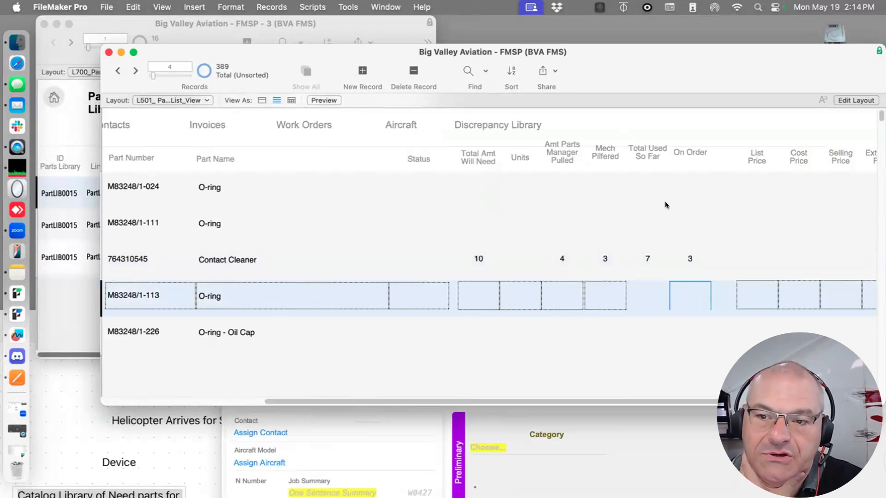
left_click(708, 256)
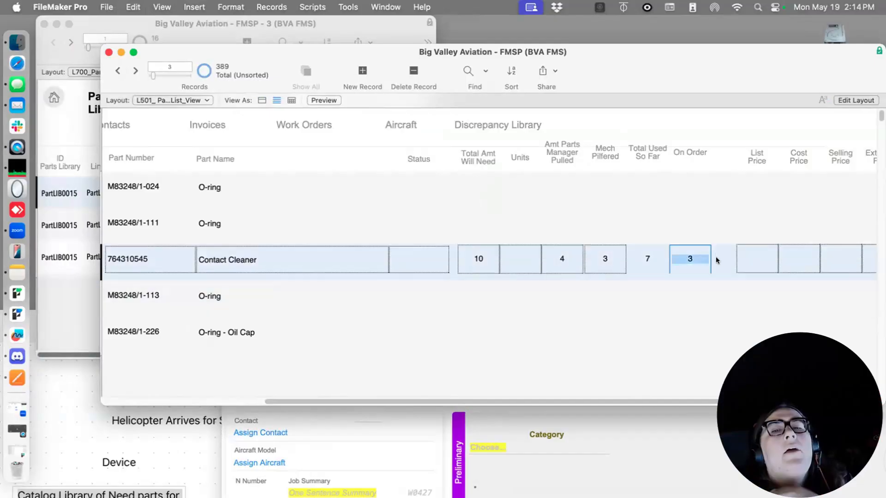
left_click(716, 257)
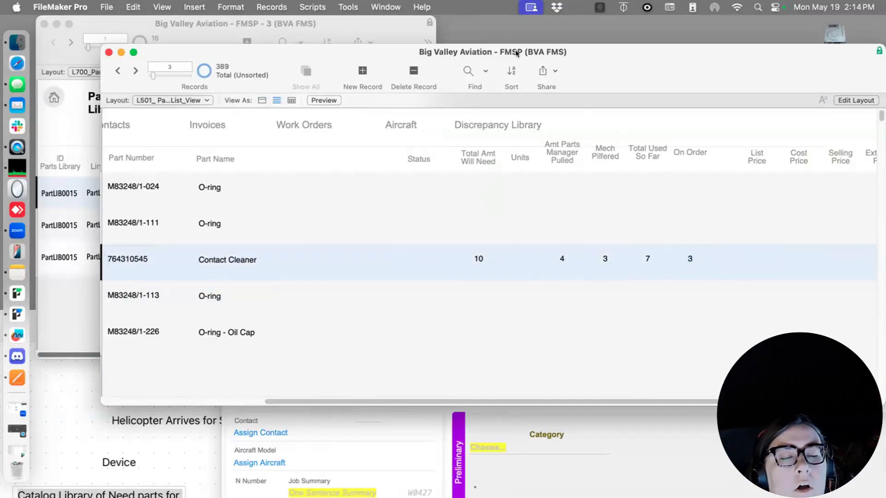
Bring up the work order's Parts & Consumables list and examine the Eastman Turbo Oil 2380 description against the used-parts list
left_click_drag(547, 55, 537, 81)
left_click_drag(560, 444, 570, 462)
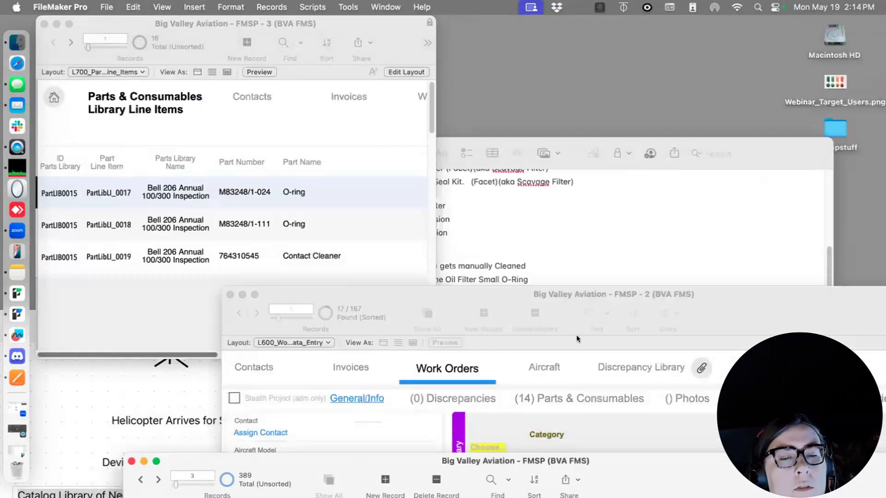
left_click_drag(560, 295, 436, 13)
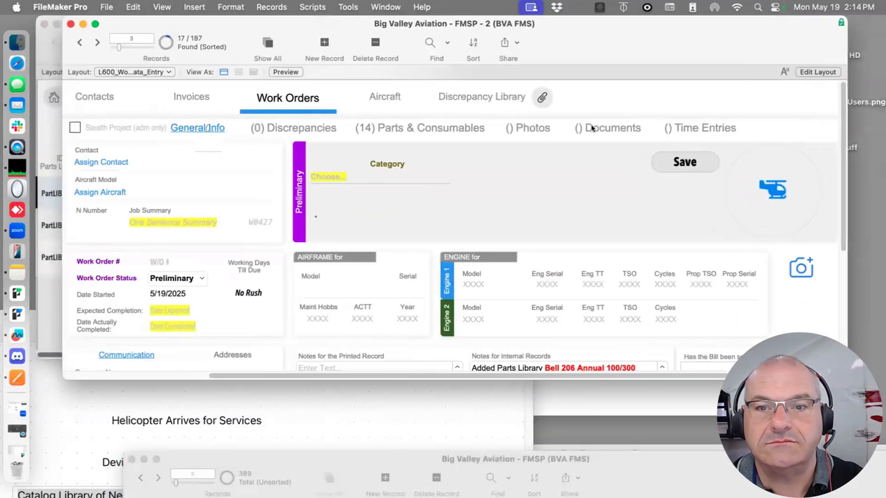
left_click(418, 129)
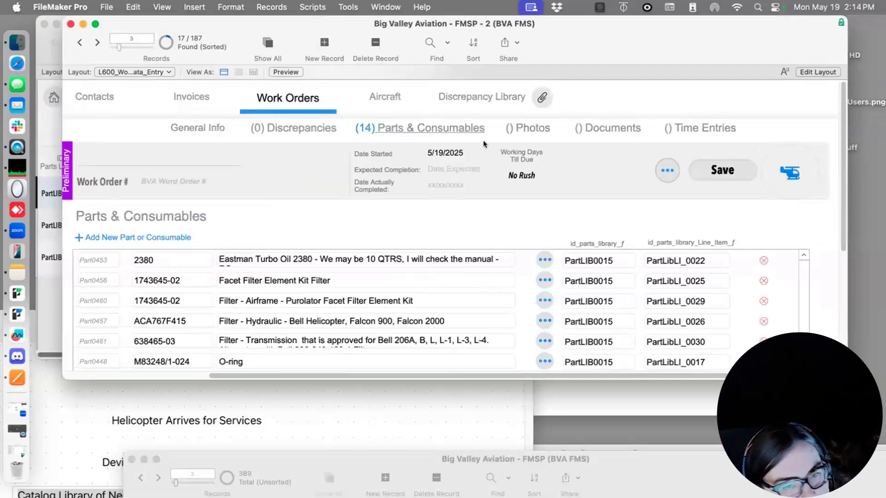
left_click_drag(487, 455, 457, 49)
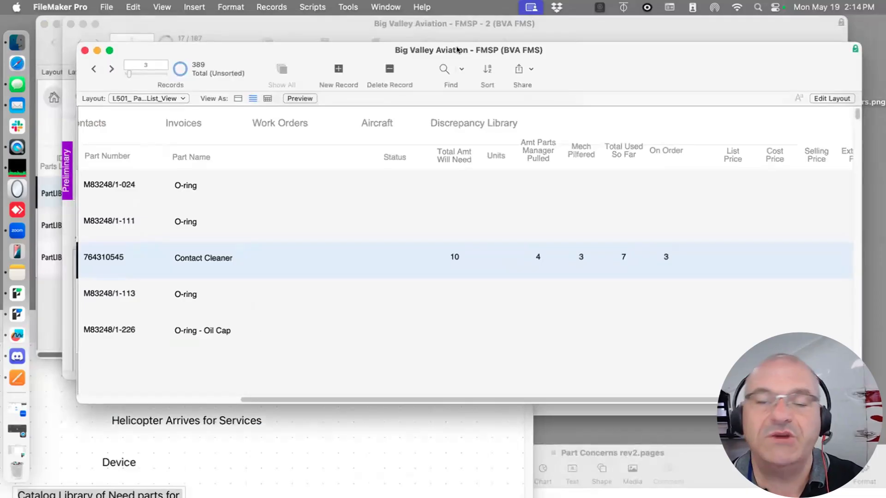
left_click_drag(459, 58, 501, 497)
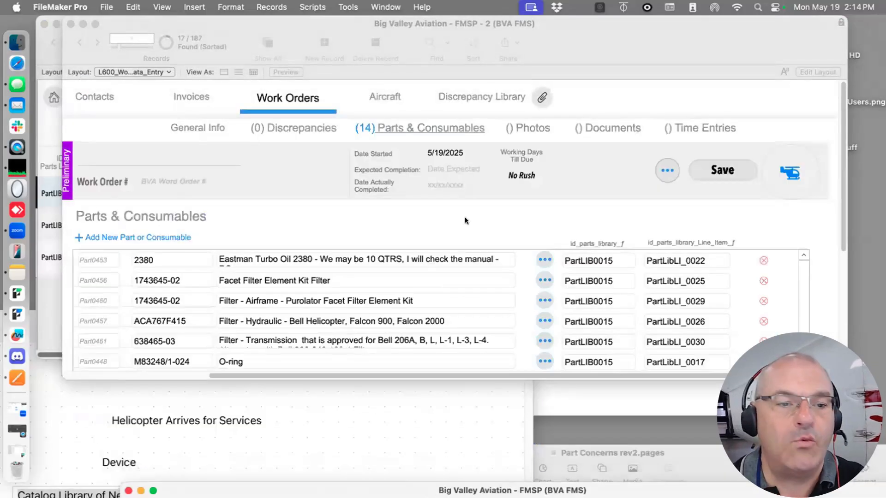
double_click(389, 258)
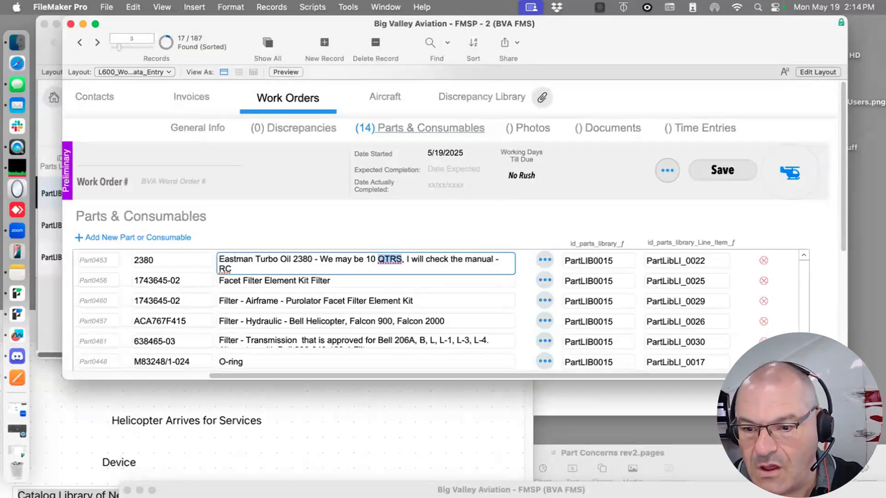
Bring back the used-parts list and extend the Contact Cleaner part name with "- Order from Spruce 5/19/2025"
left_click_drag(820, 461, 474, 439)
left_click_drag(771, 490, 724, 186)
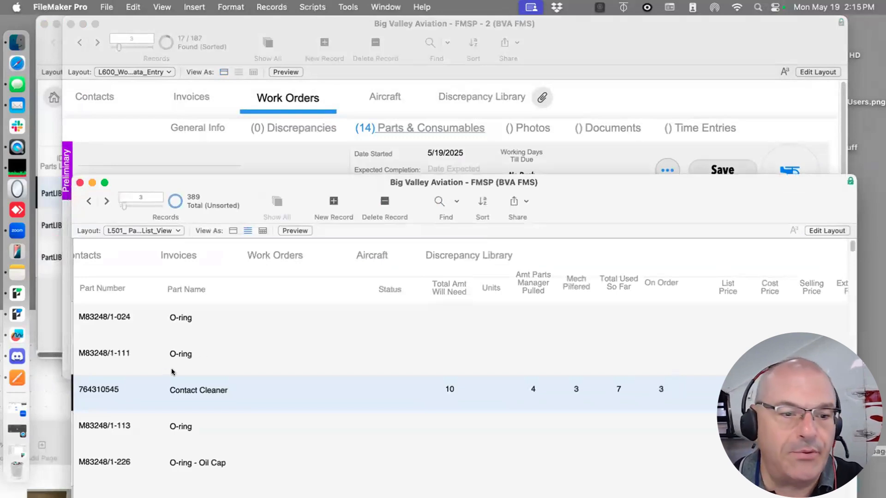
left_click(195, 391)
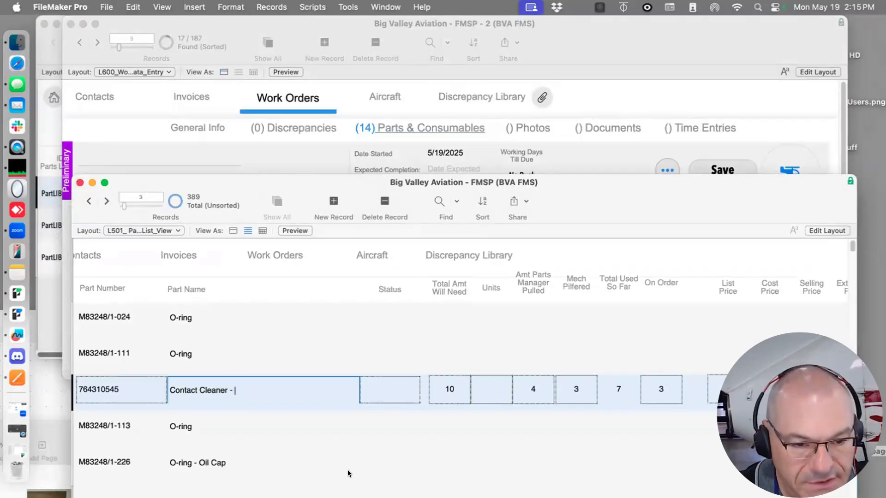
type("Ord")
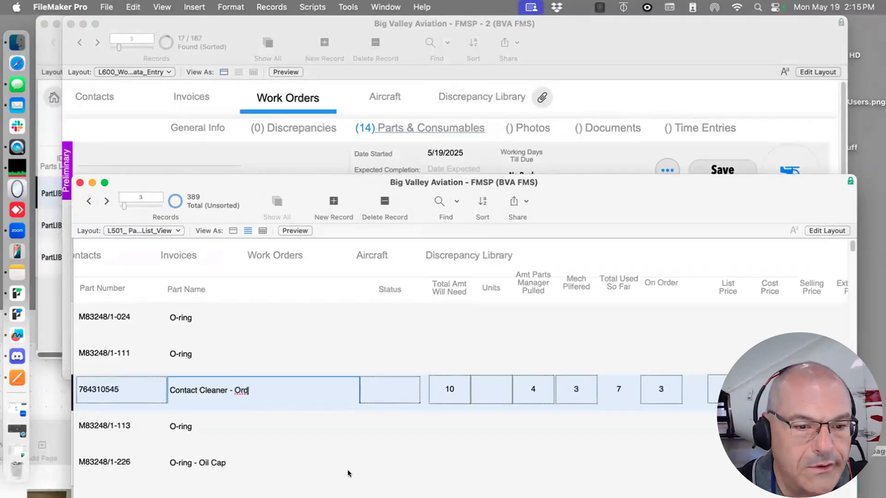
type("er from Spr")
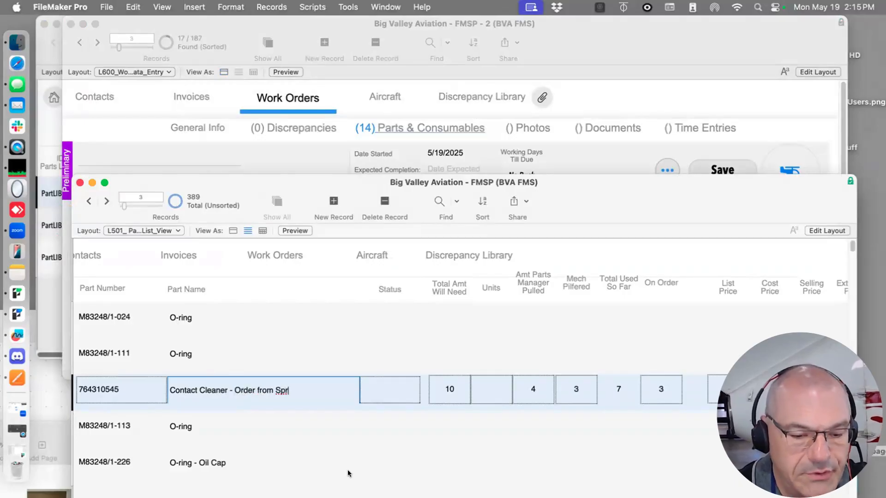
type("uce")
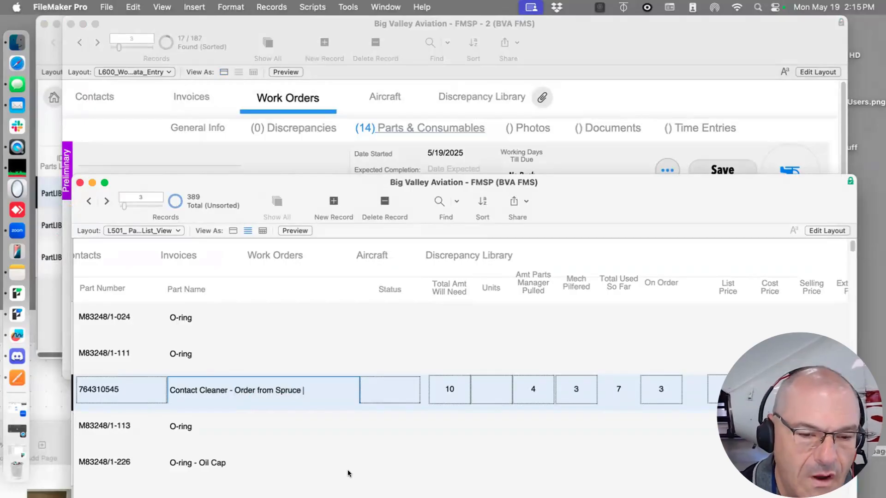
key("super+minus")
type("=-")
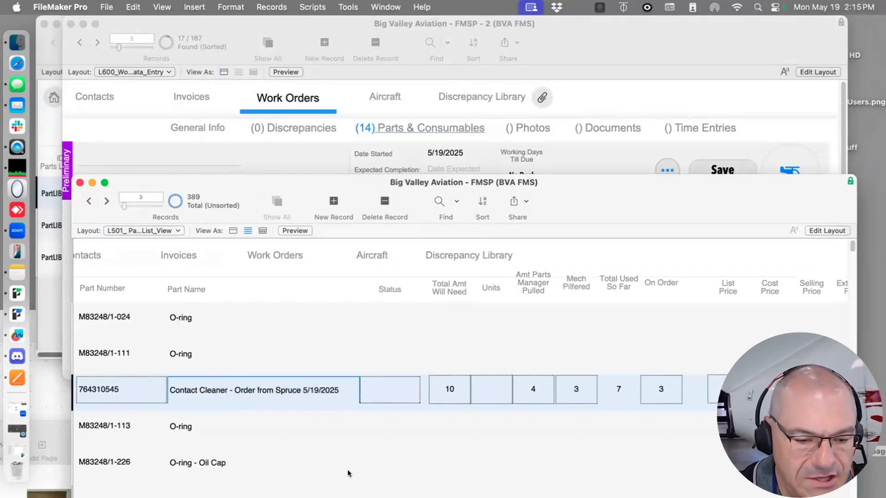
Extend the Contact Cleaner part name's order note with ". ETA 5/21/25 - RC"
type(" - R")
key("BackSpace")
key("BackSpace")
key("BackSpace")
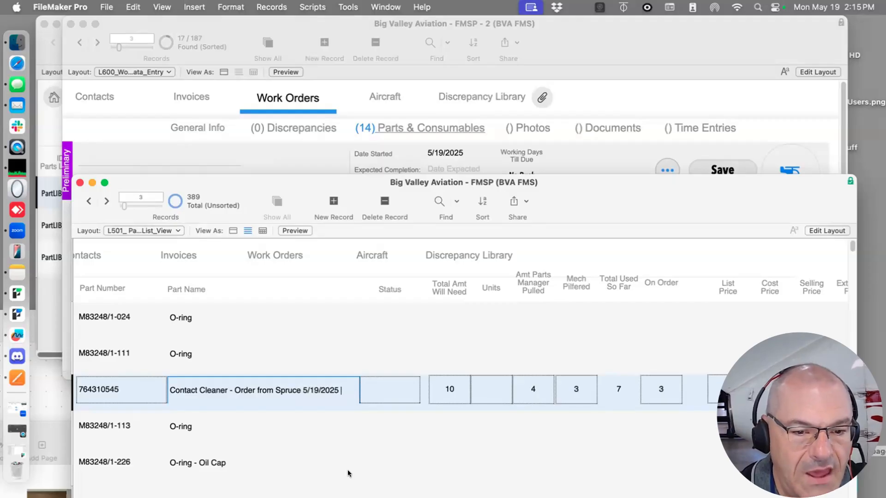
type("ETA ")
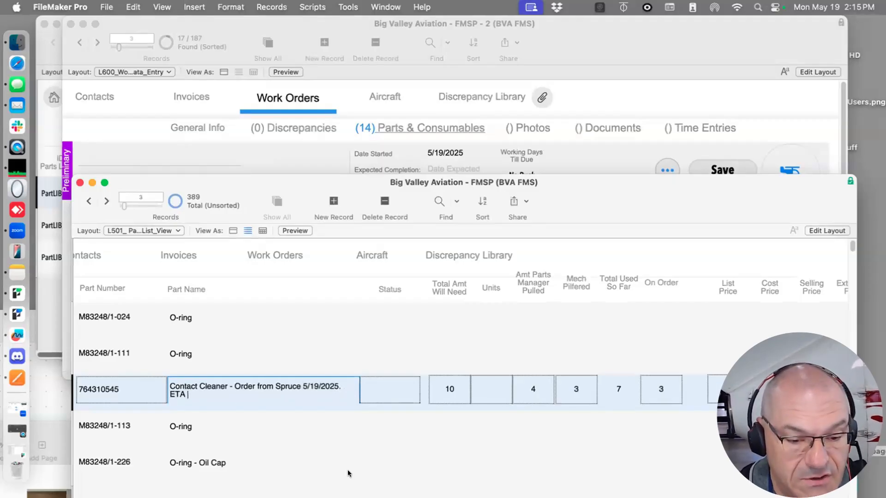
type("5/2")
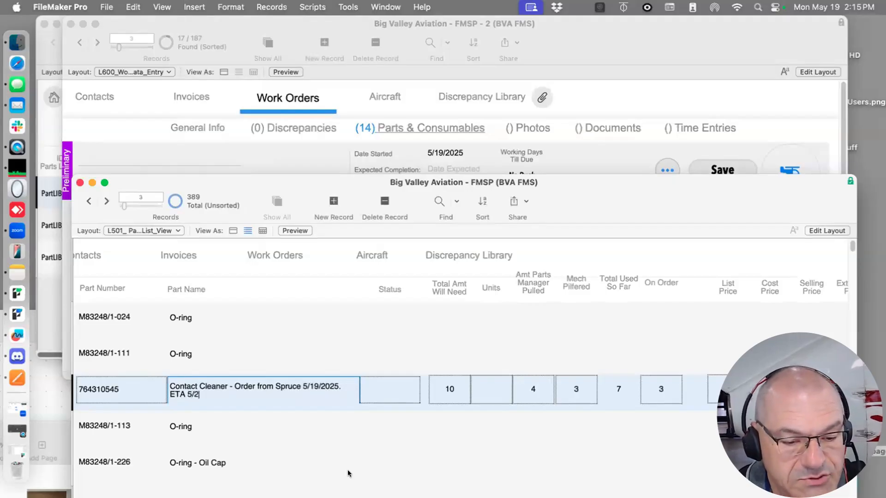
type("1/")
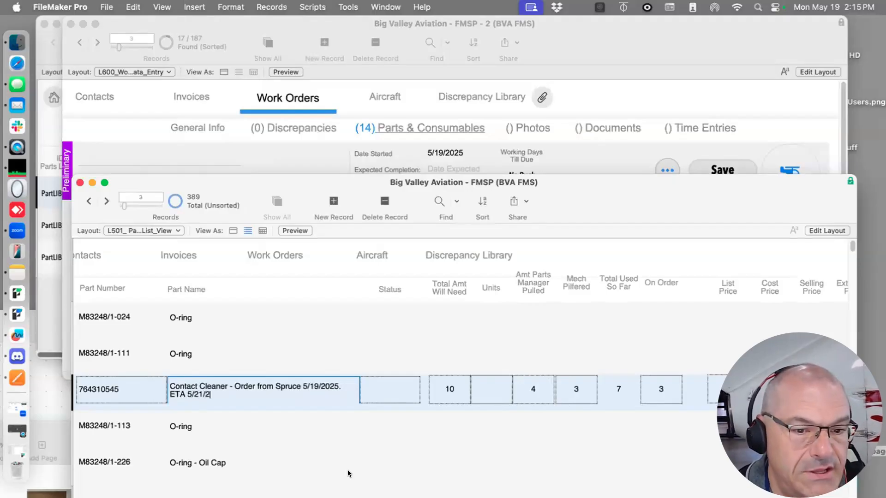
type("25")
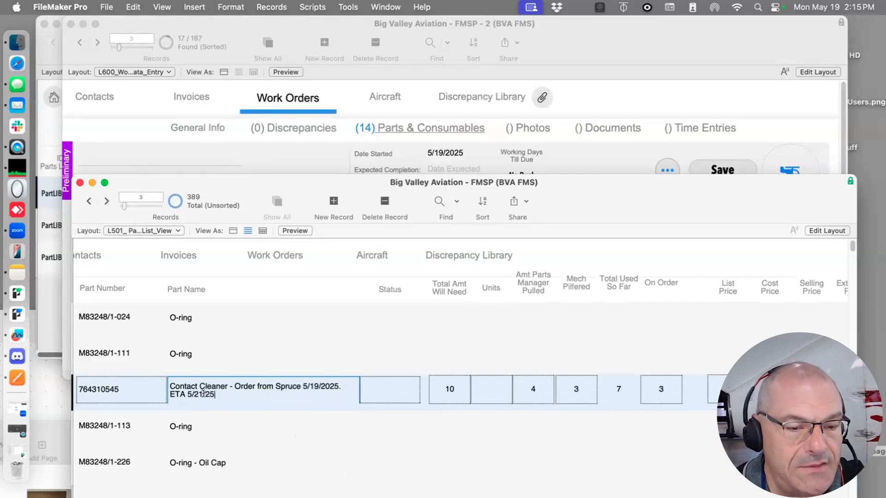
type(" - RC")
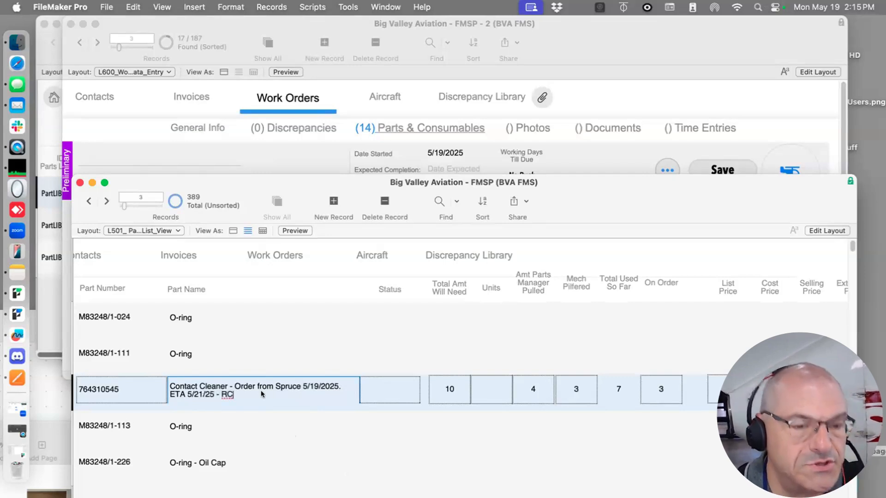
Try to make the order note in the Contact Cleaner part name bold and italic
left_click(268, 430)
left_click(330, 386)
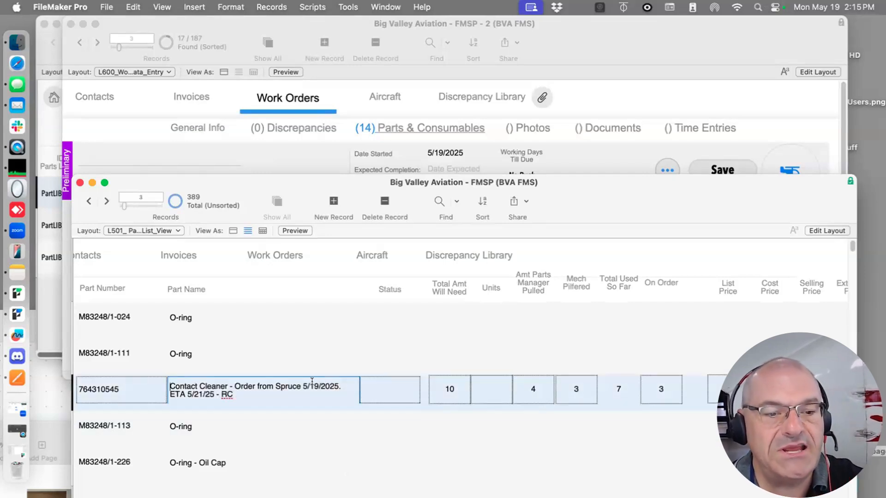
triple_click(267, 398)
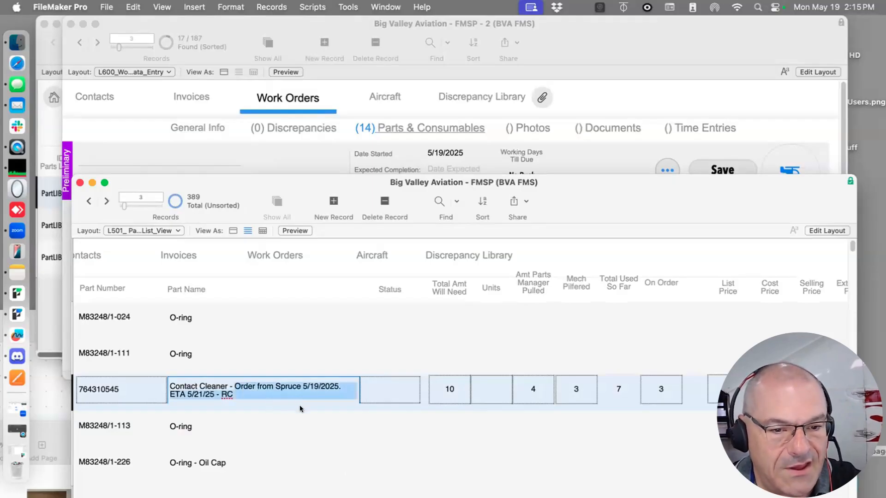
key("super+b")
key("super+i")
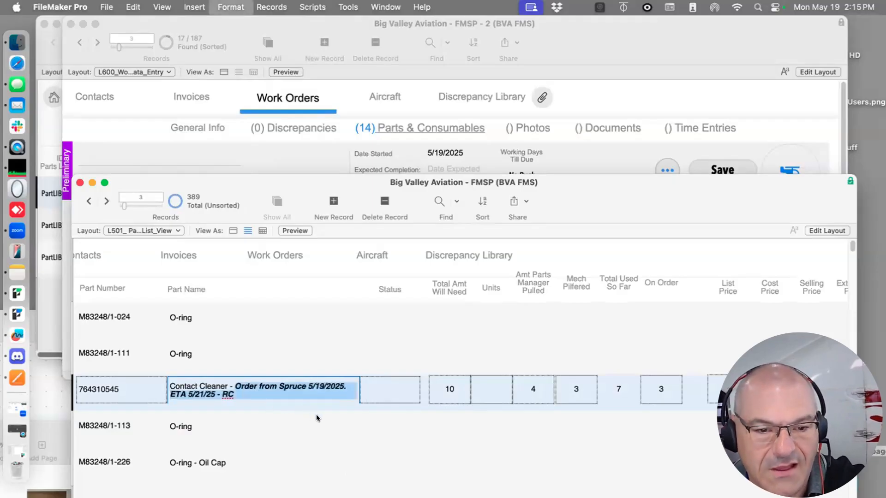
left_click(317, 416)
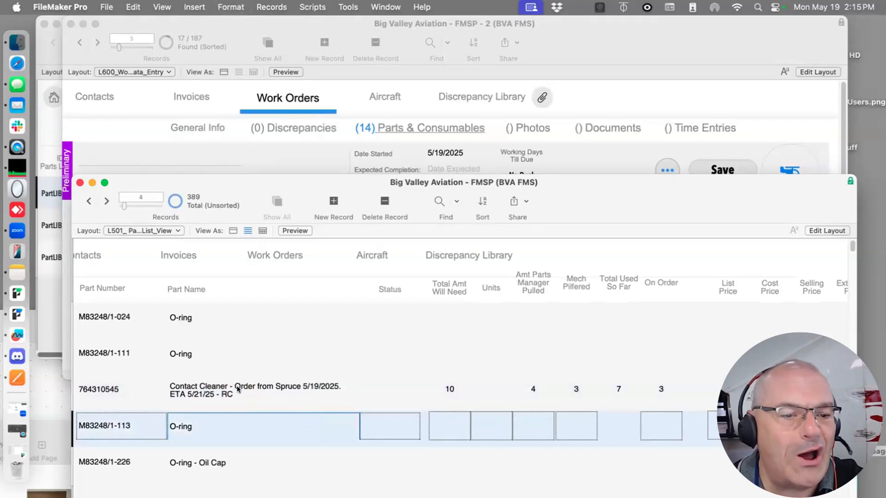
Compare the Contact Cleaner's order note and amounts in the used-parts list with the work order's Parts & Consumables list
left_click(237, 386)
left_click_drag(232, 385, 327, 411)
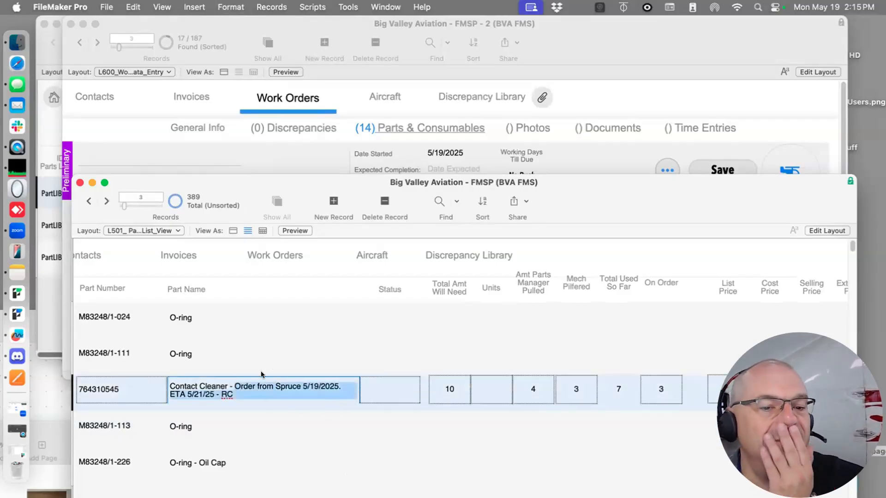
left_click(411, 104)
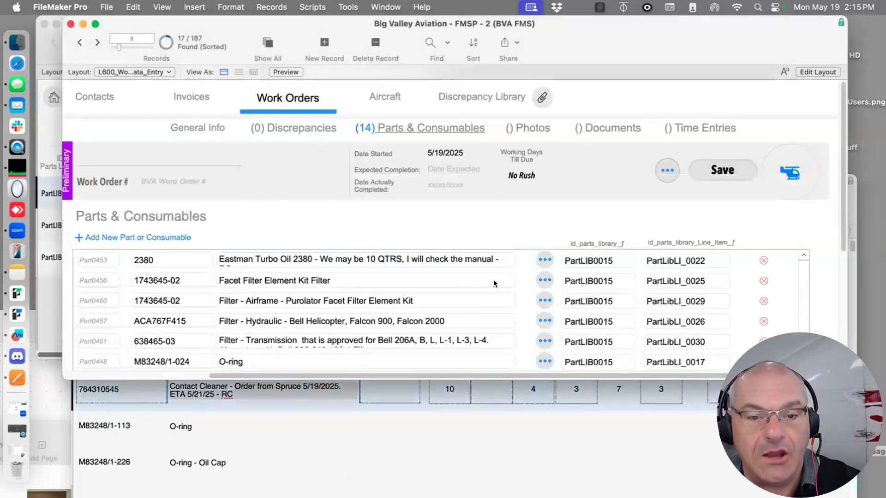
left_click(651, 384)
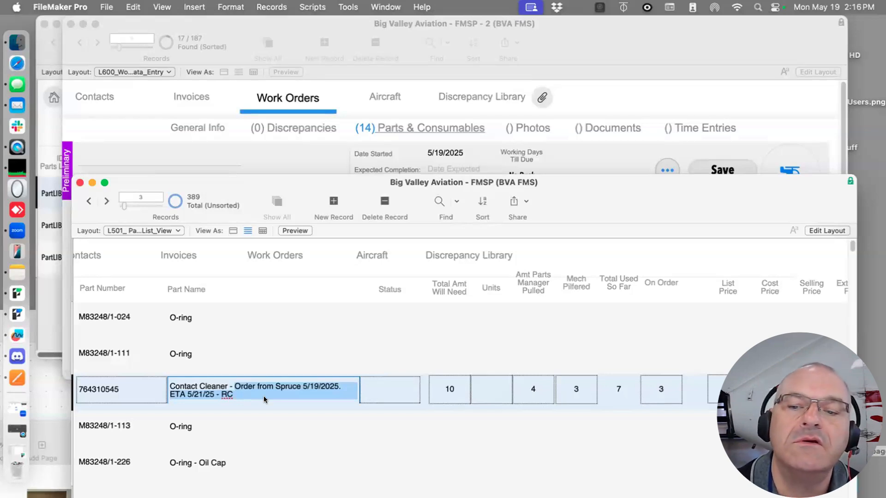
left_click(450, 389)
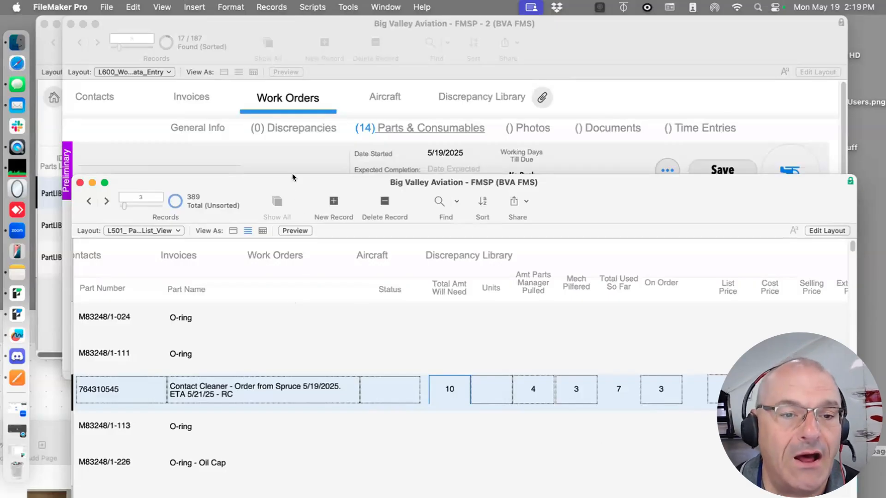
Move the used-parts window out of the way and open the Parts & Consumables list of the N9729M Mooney M20F work order
left_click_drag(292, 174, 395, 443)
left_click(243, 159)
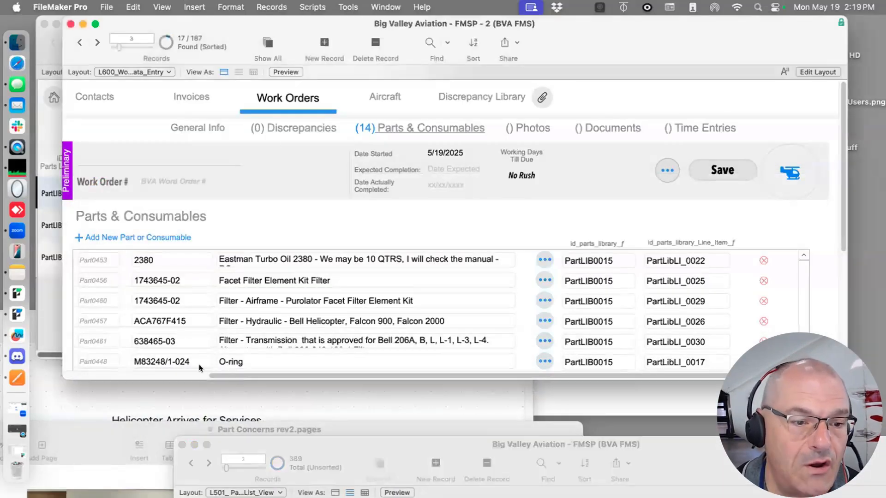
scroll(178, 364, "left", 5)
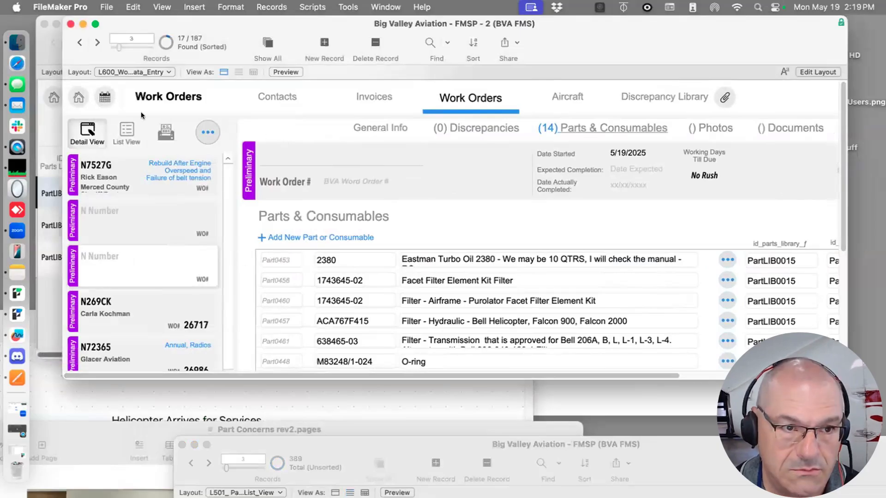
scroll(164, 316, "down", 10)
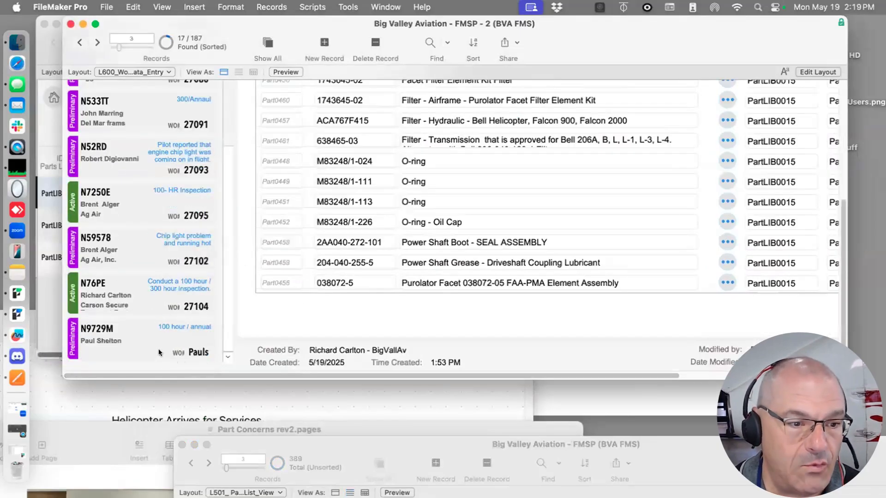
left_click(135, 335)
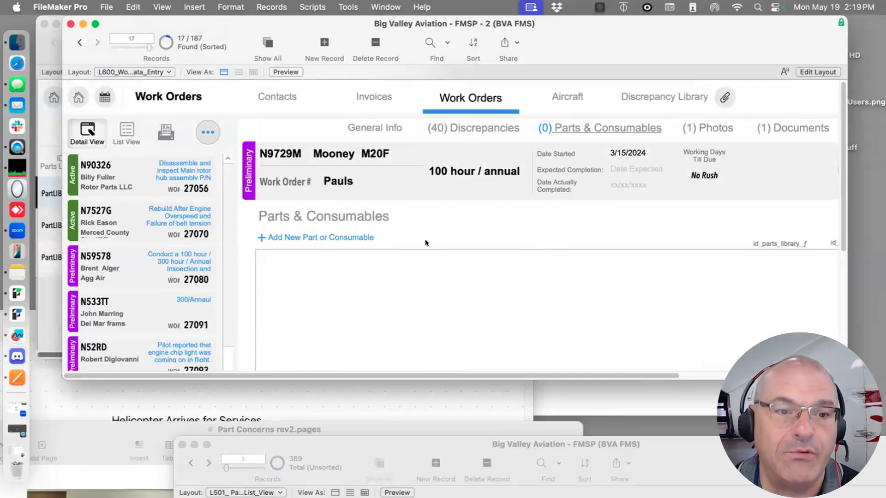
left_click(497, 127)
left_click(587, 128)
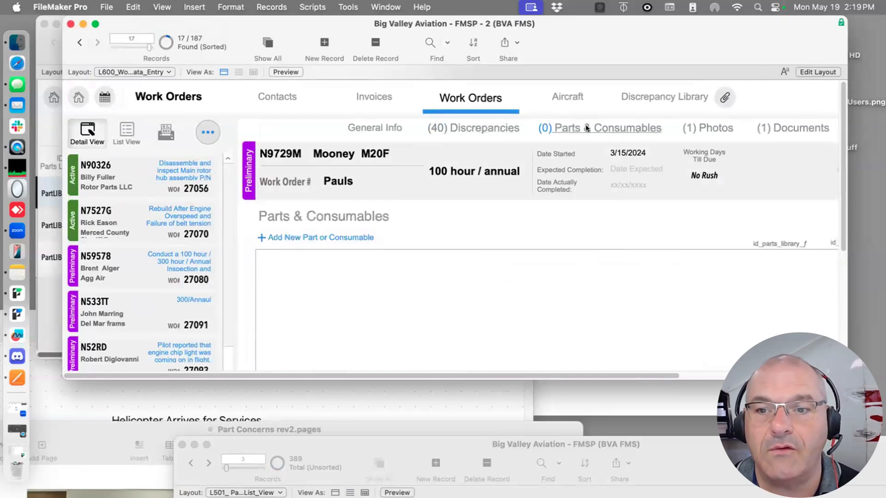
Bring up the pre-existing libraries for loading a set of parts and consumables into the Mooney work order
left_click_drag(453, 378, 552, 374)
left_click(716, 169)
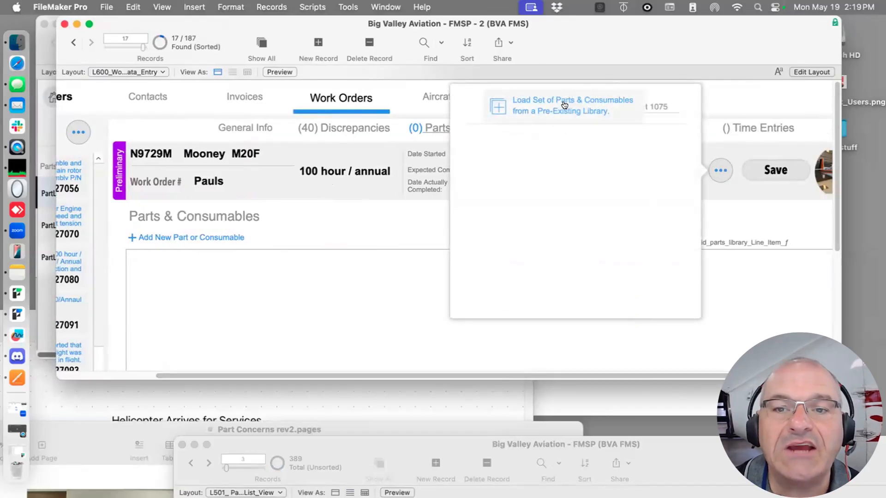
left_click(564, 105)
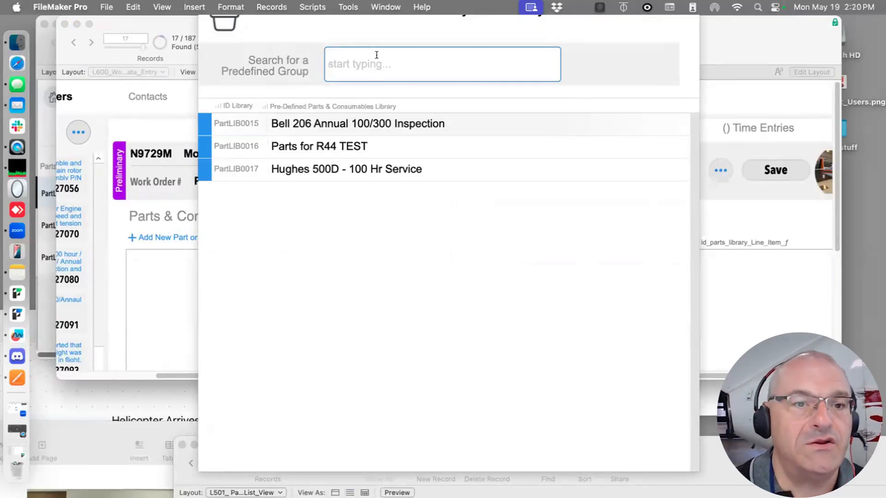
Search the predefined parts libraries for "be" and for "206", and clear the search
type("be")
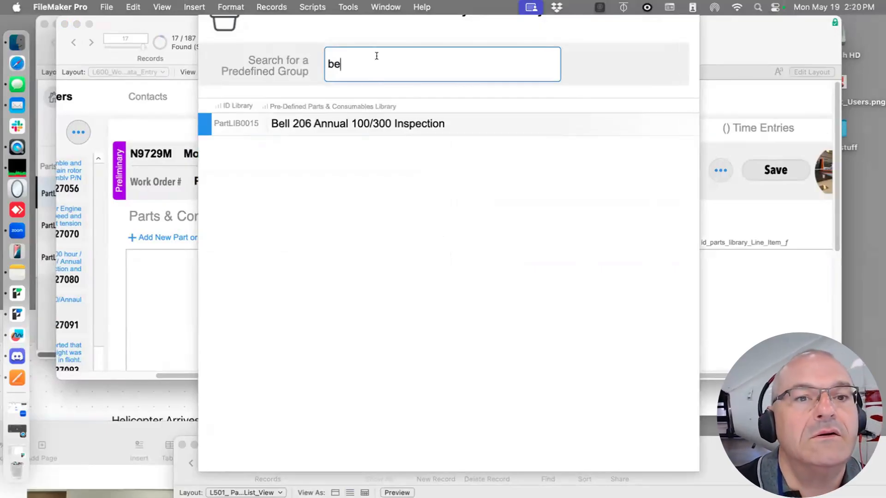
key("BackSpace")
key("BackSpace")
type("206")
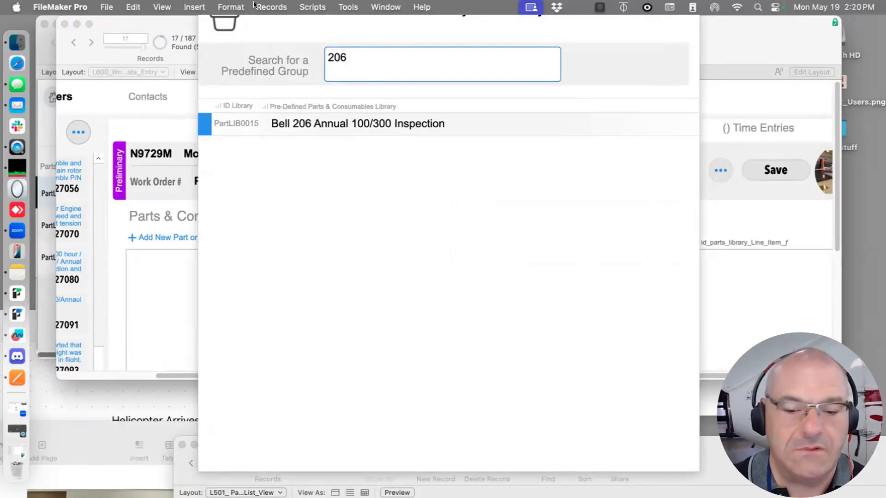
key("BackSpace")
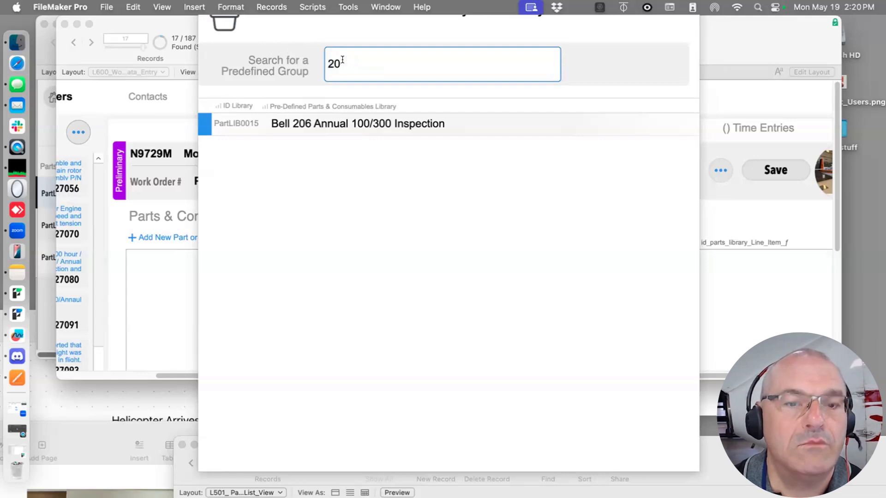
key("BackSpace")
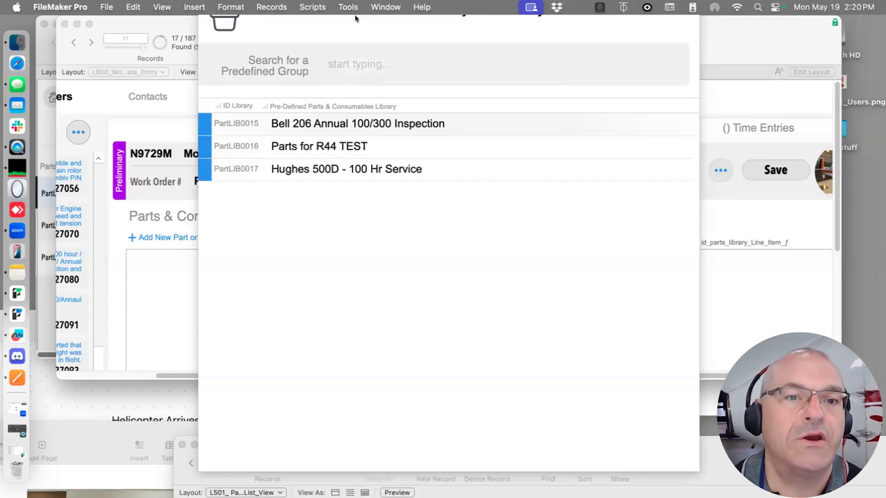
left_click(361, 64)
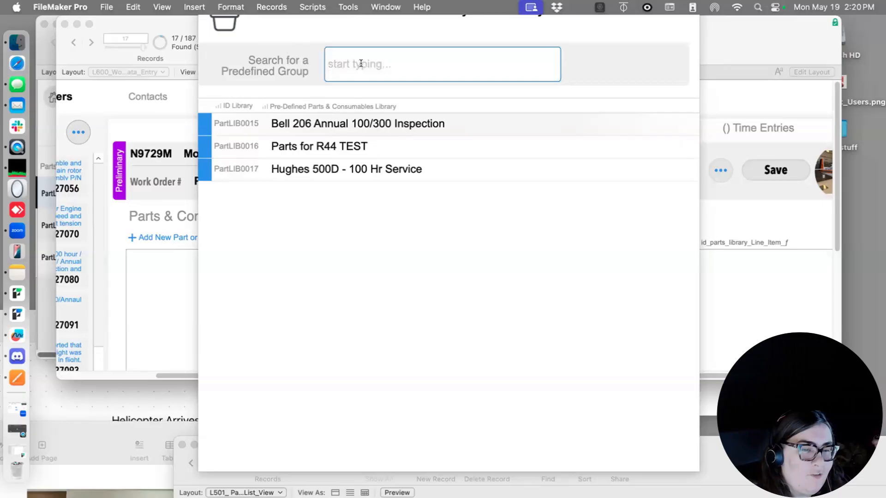